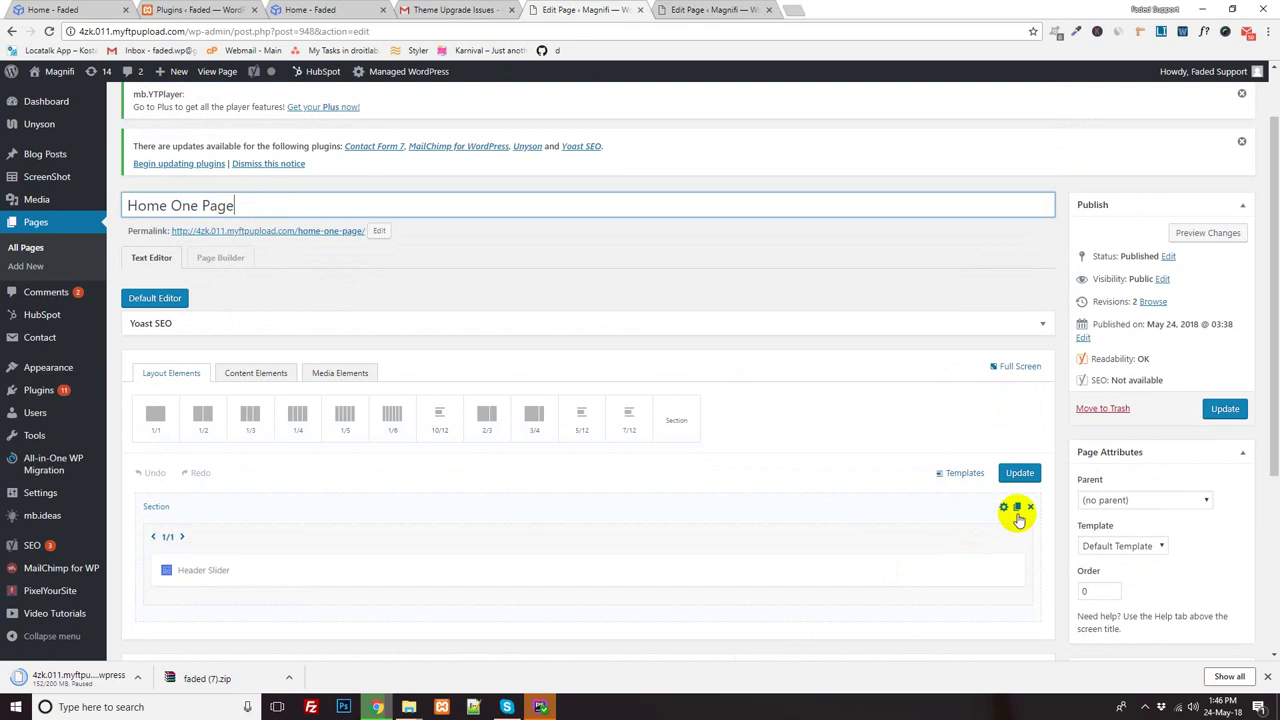
- Delete the section containing the Header Slider from Home One Page
left_click(1031, 508)
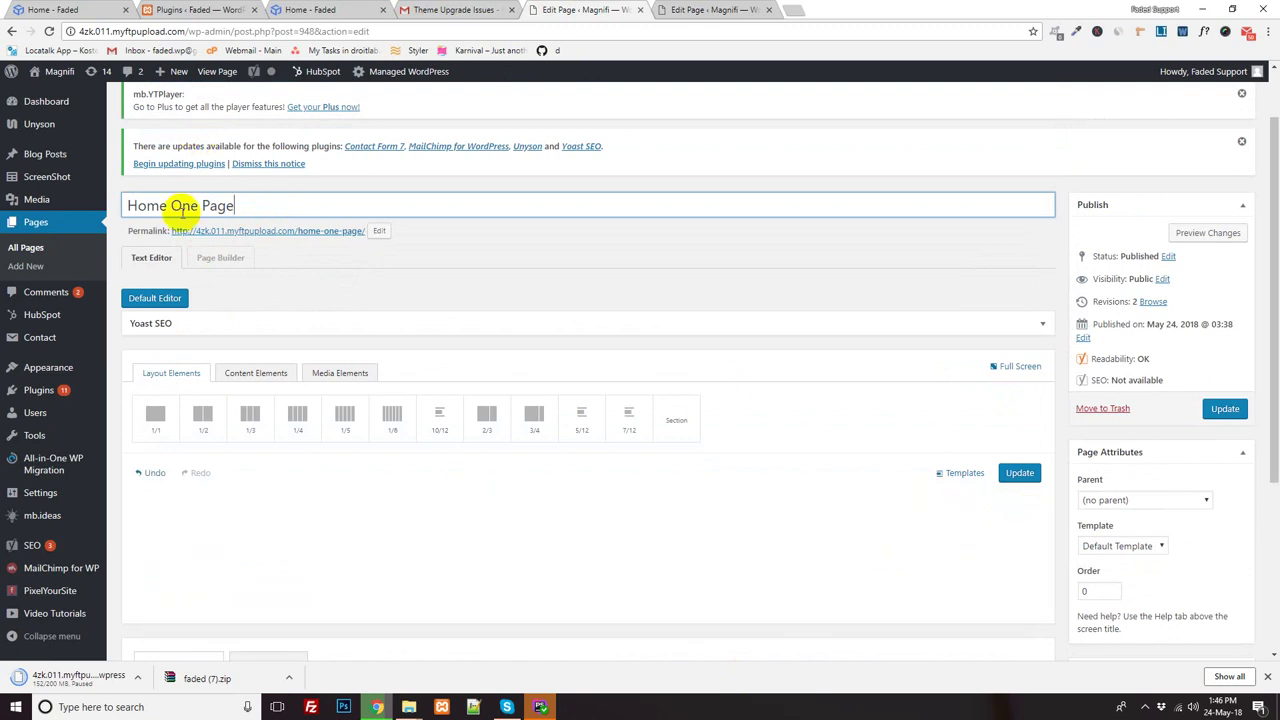
- Create a new page titled "Home Page" and publish it
scroll(115, 140, "up", 2)
left_click(25, 265)
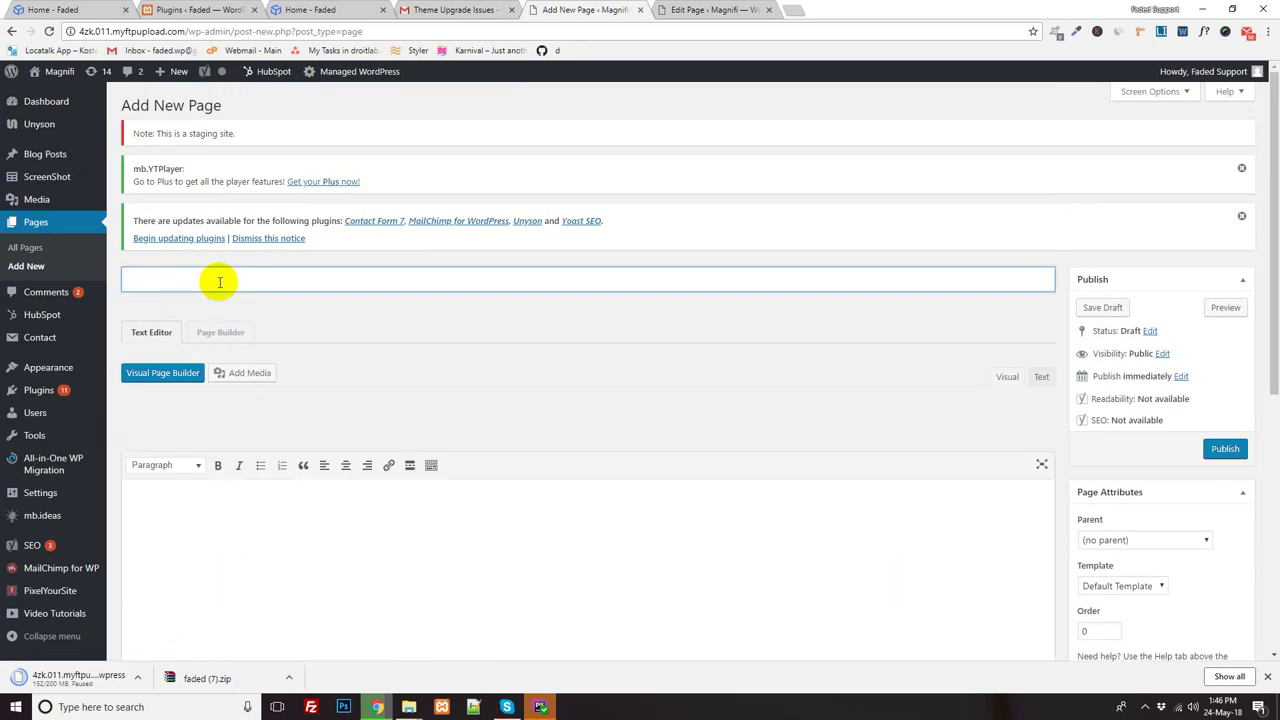
type("Home Page")
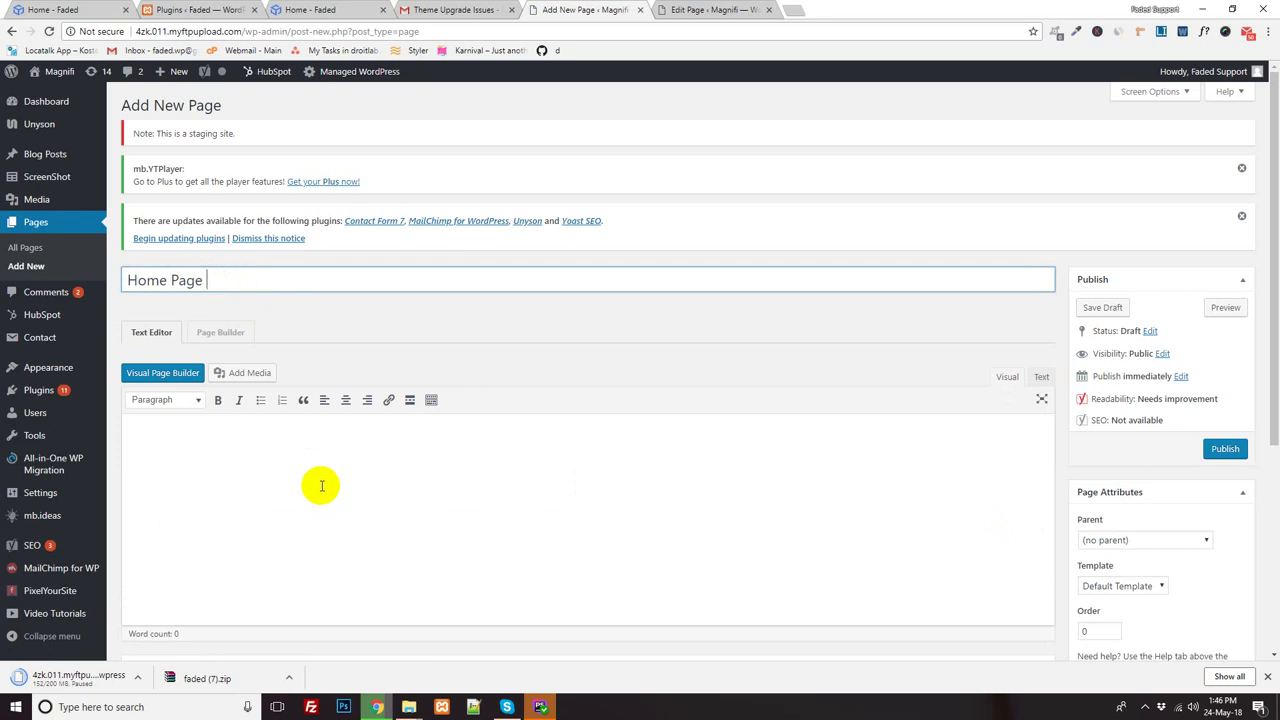
left_click(1224, 448)
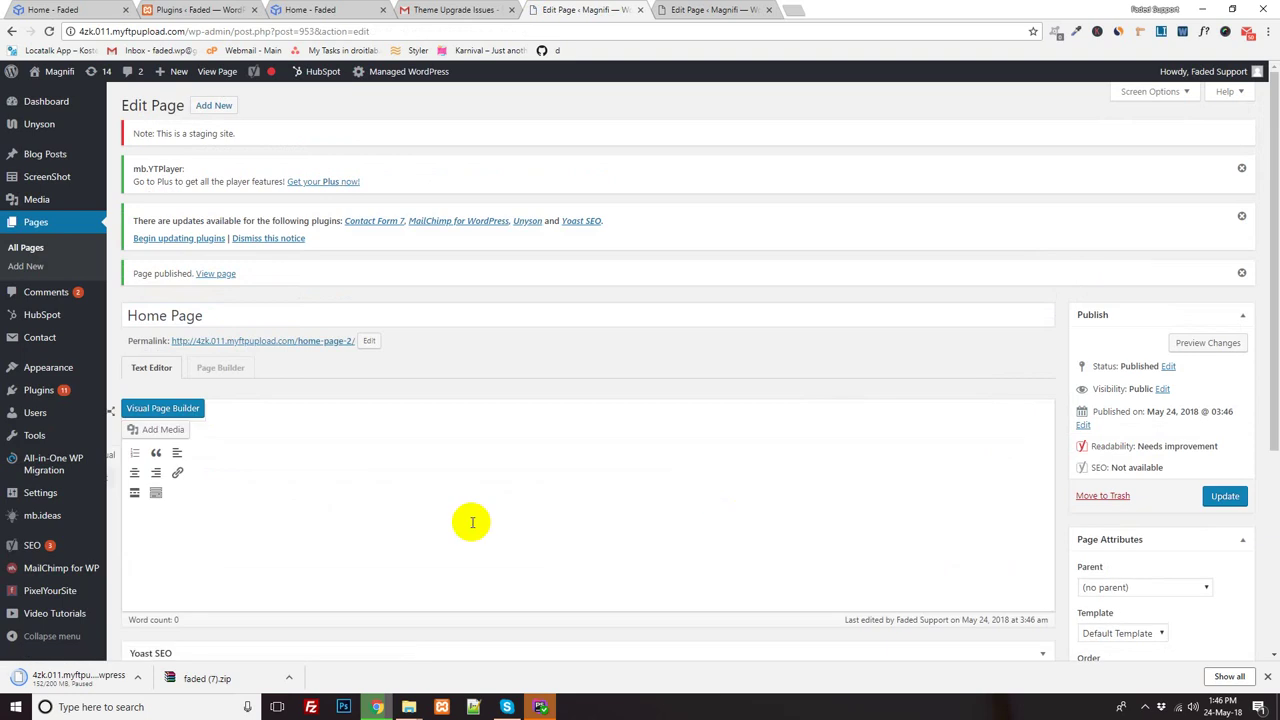
- Switch the new Home Page from the default editor to the Visual Page Builder
left_click(236, 310)
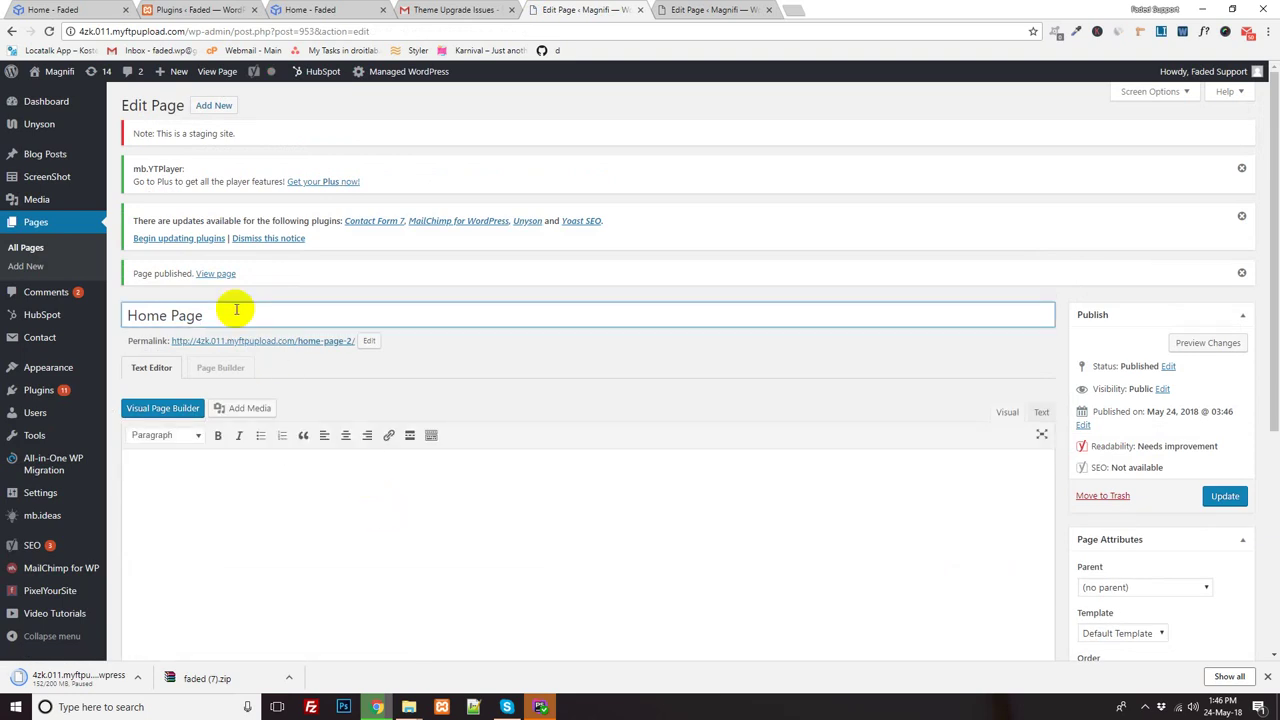
left_click(163, 409)
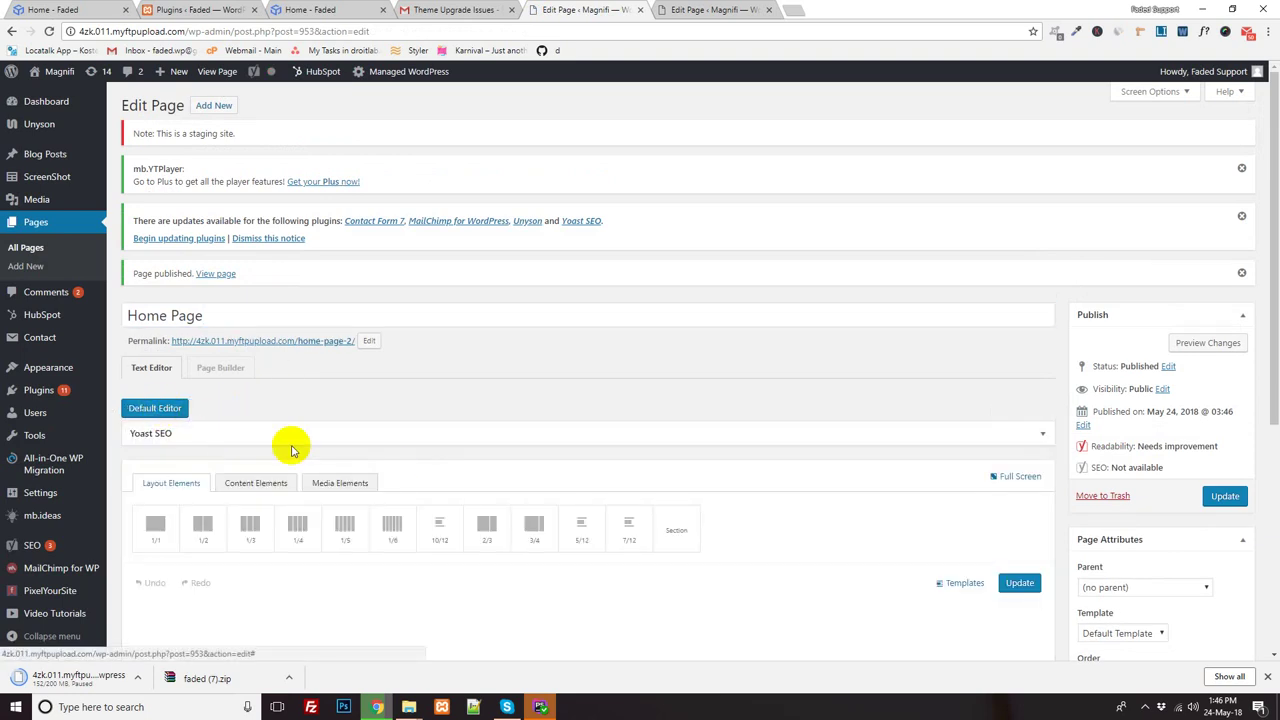
scroll(400, 471, "down", 3)
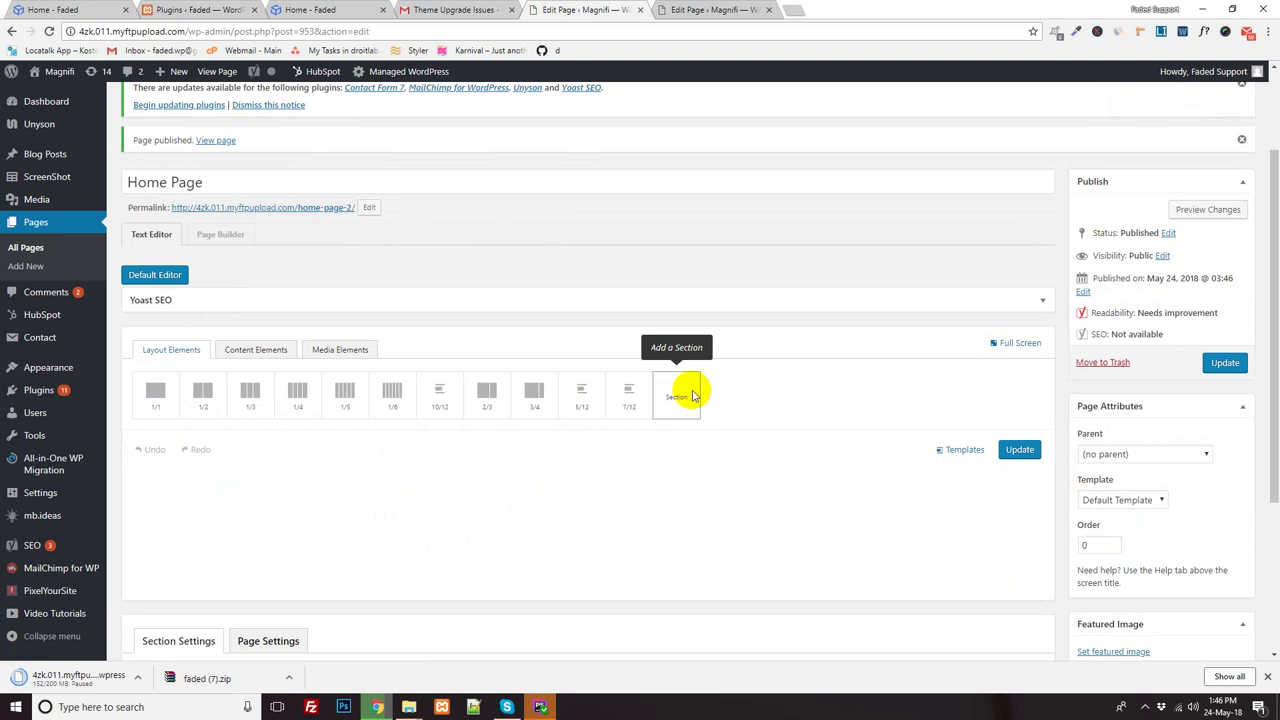
- Load the saved column template "Hero secion" into the empty page layout
left_click(966, 449)
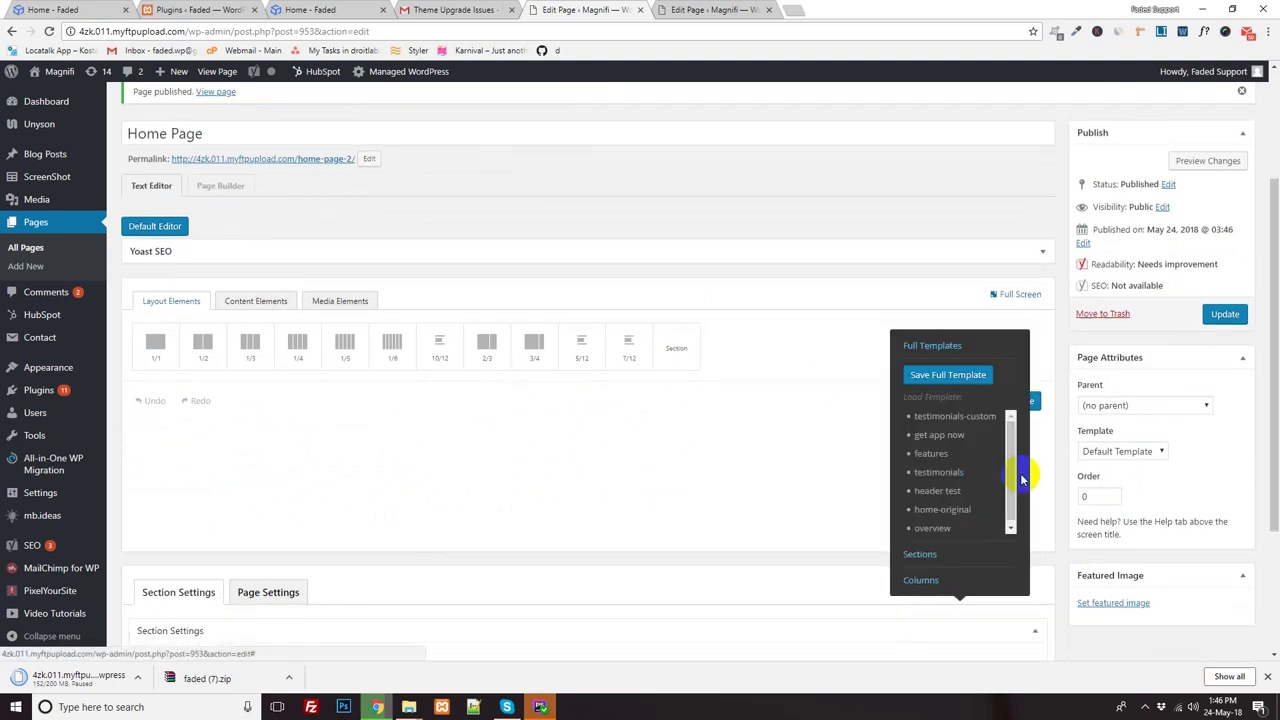
scroll(1021, 480, "down", 2)
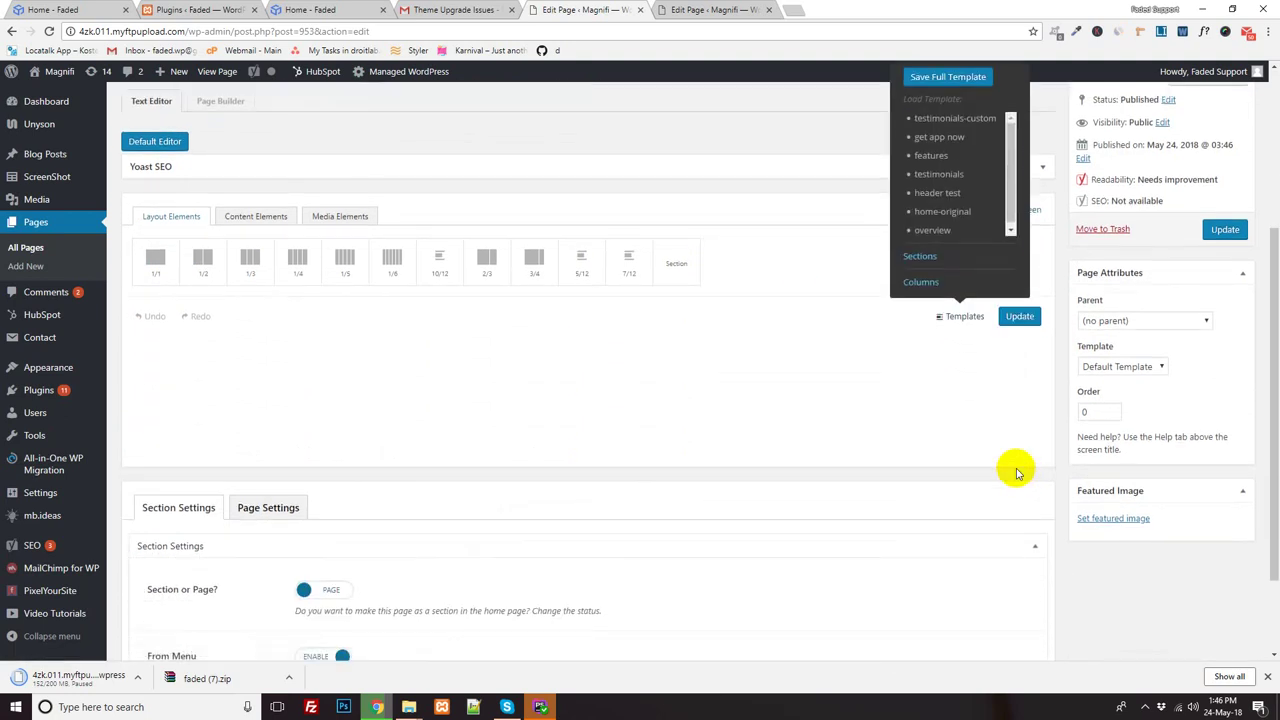
left_click(920, 257)
scroll(900, 330, "up", 4)
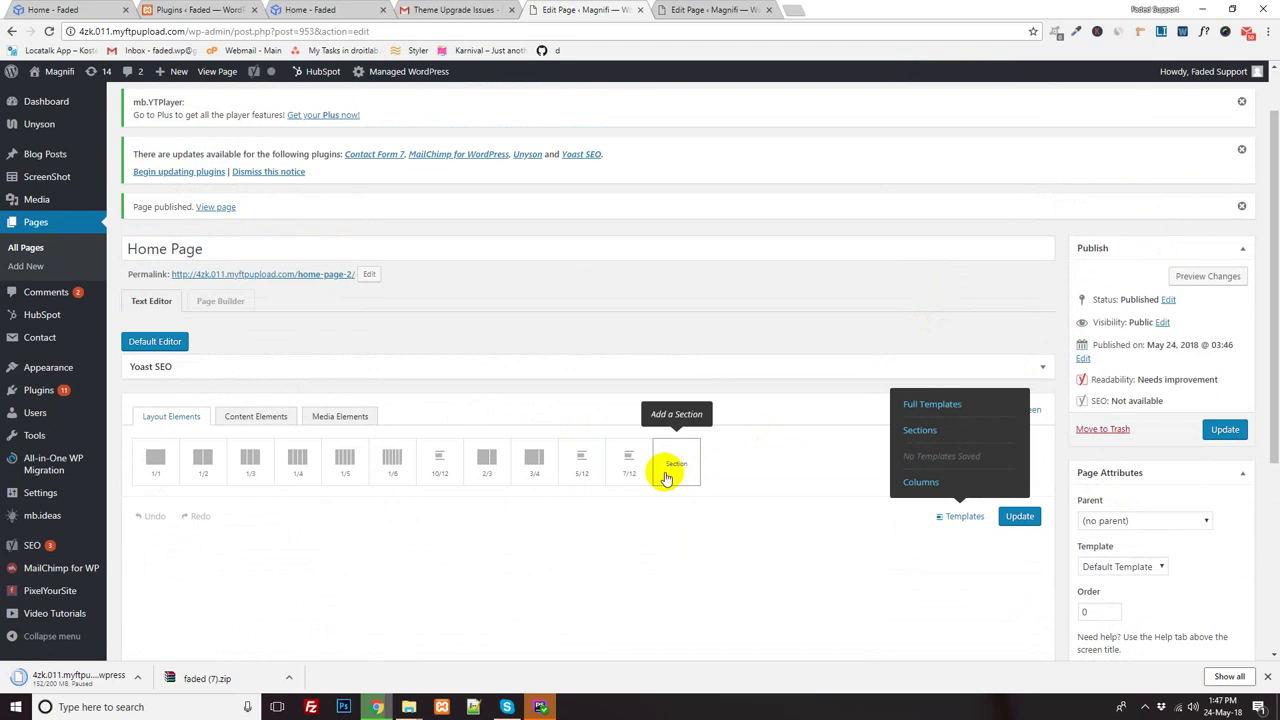
left_click(923, 472)
left_click(921, 481)
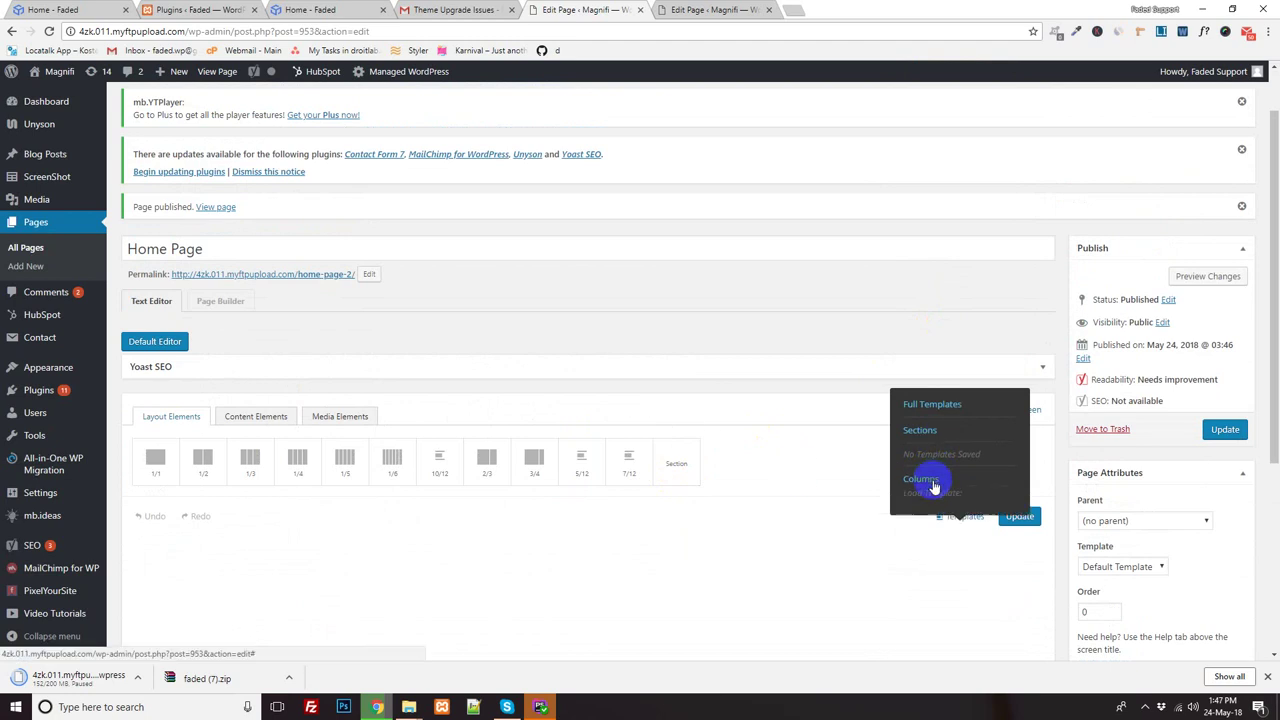
scroll(964, 531, "down", 1)
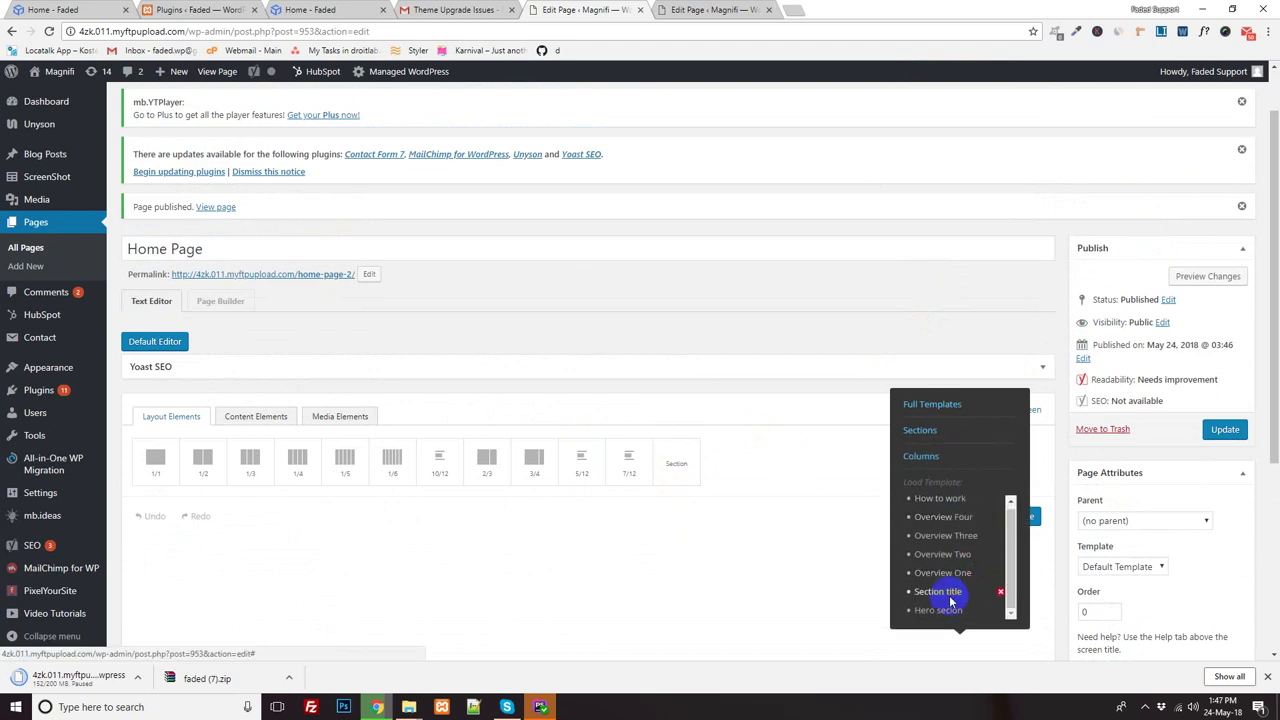
left_click(948, 611)
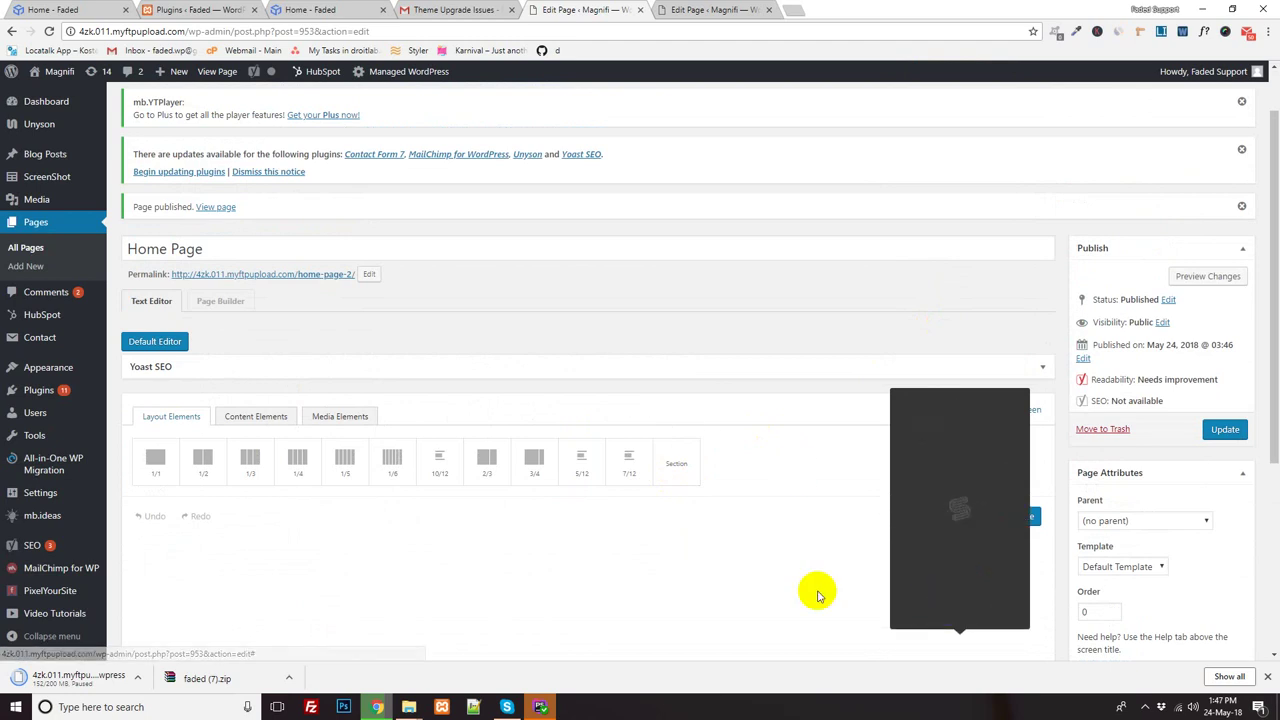
- Review the Header Slider's text and font options and save its settings
left_click(405, 588)
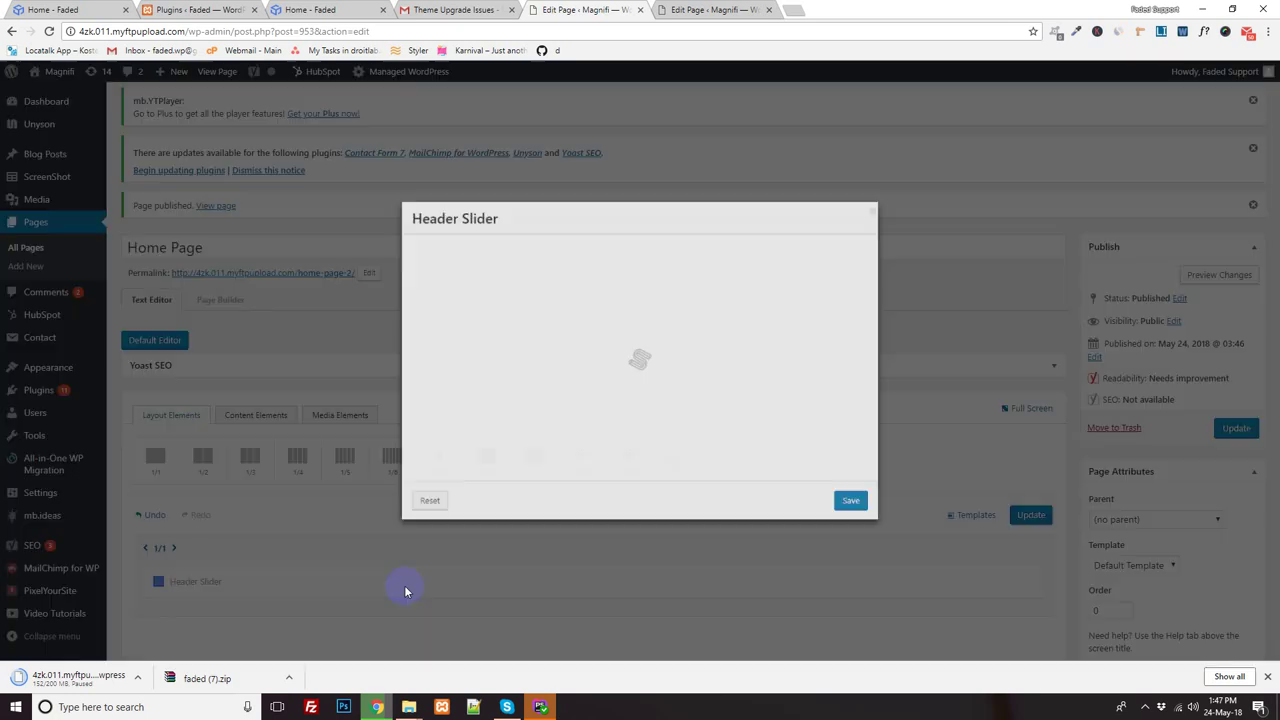
scroll(616, 398, "down", 5)
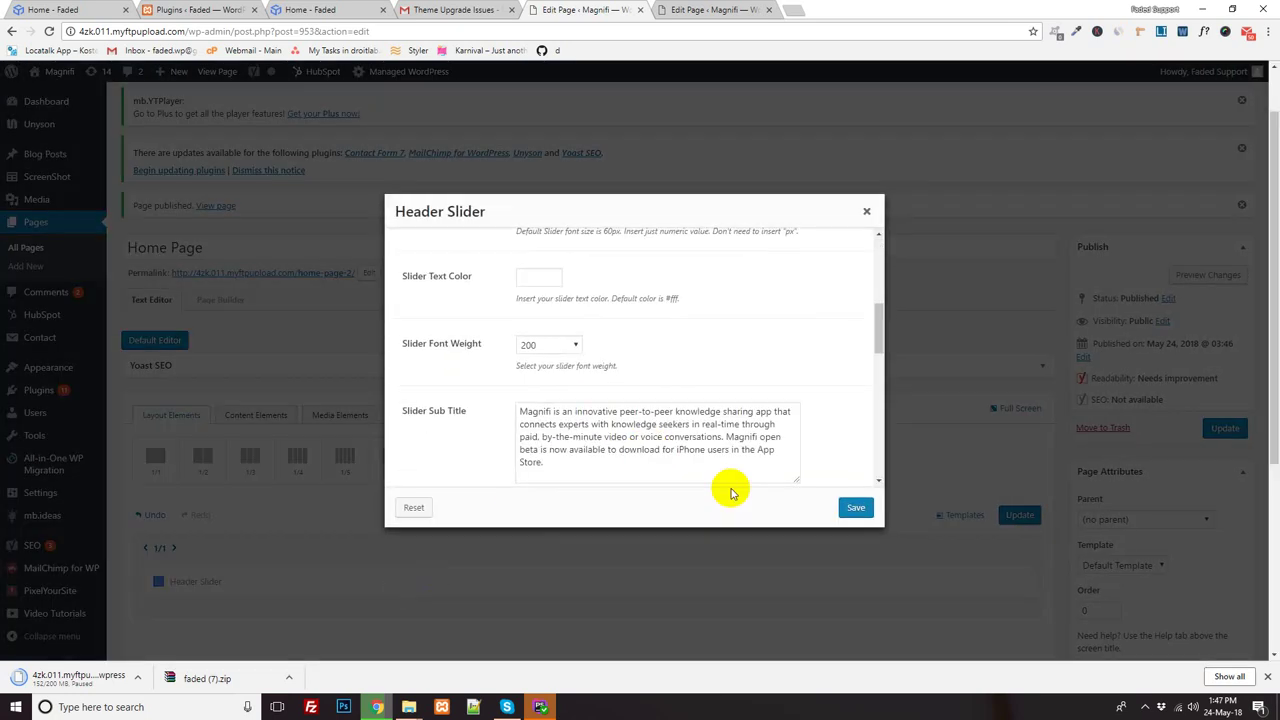
left_click(862, 515)
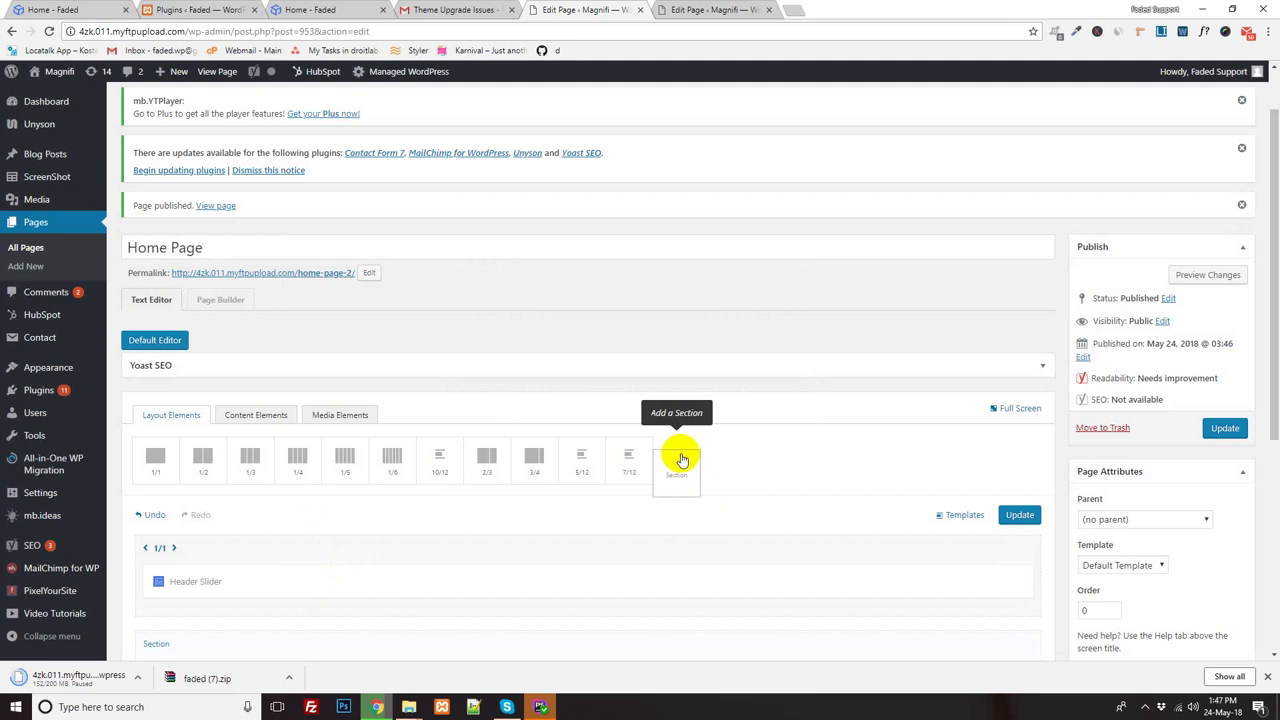
- Add a section, move the Header Slider column into it, and update the page
left_click(676, 455)
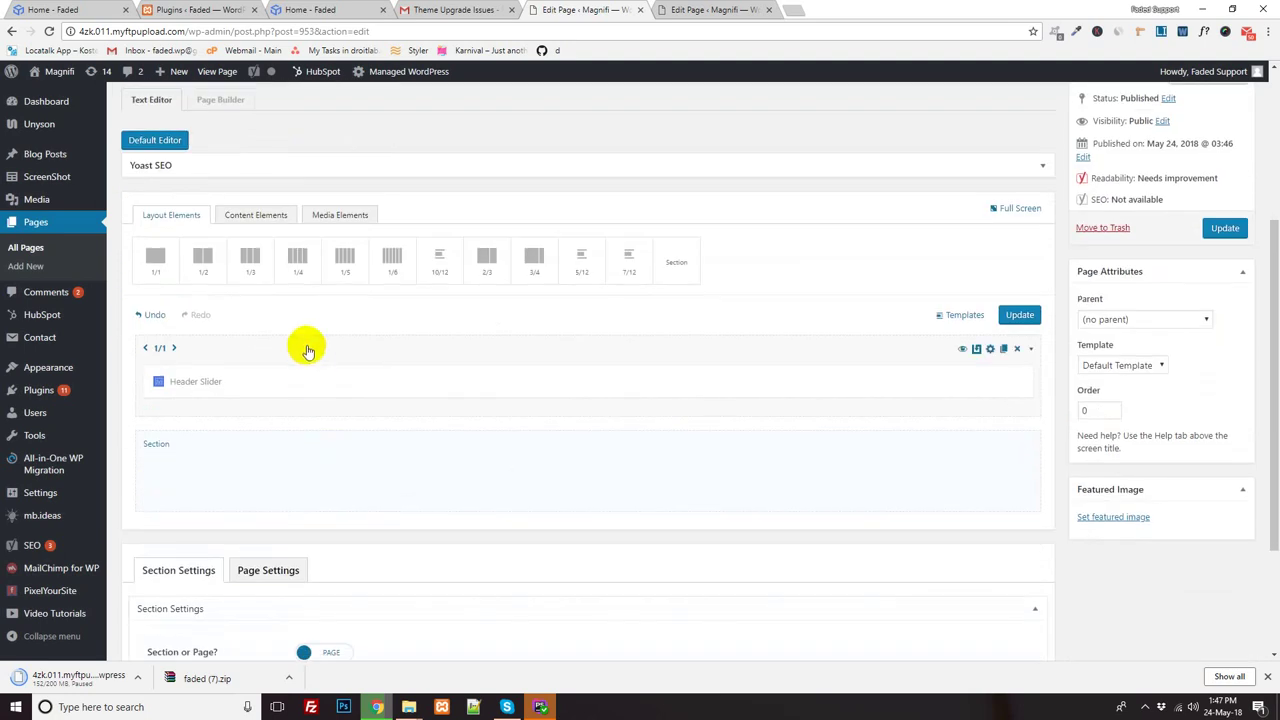
left_click_drag(306, 350, 330, 380)
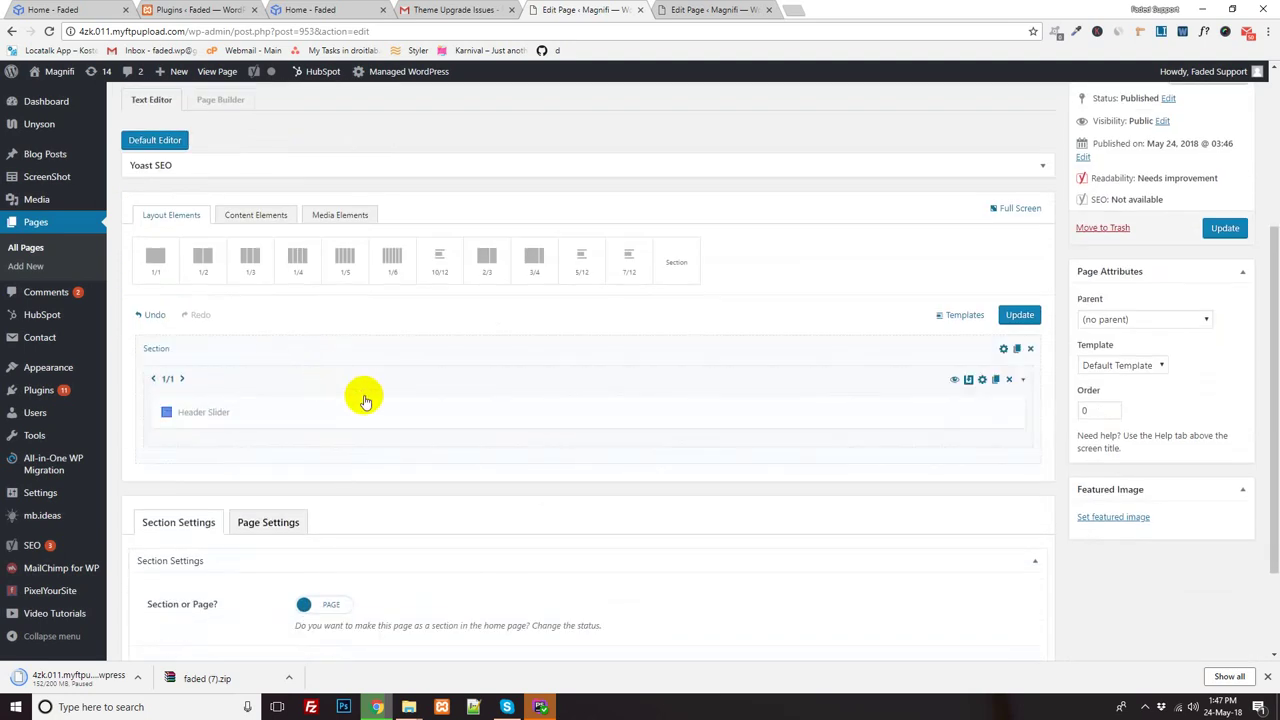
left_click(1019, 314)
mouse_move(840, 400)
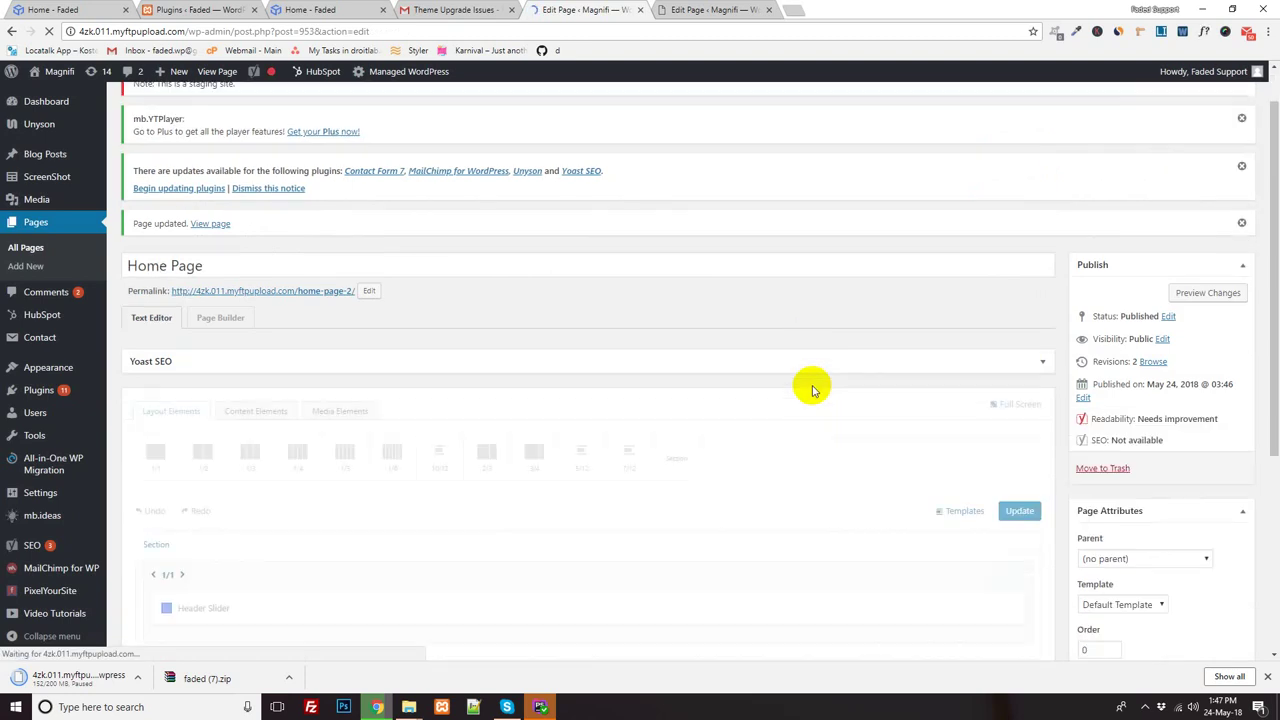
- Add a second section and place the saved "Section title" column template inside it
left_click(684, 262)
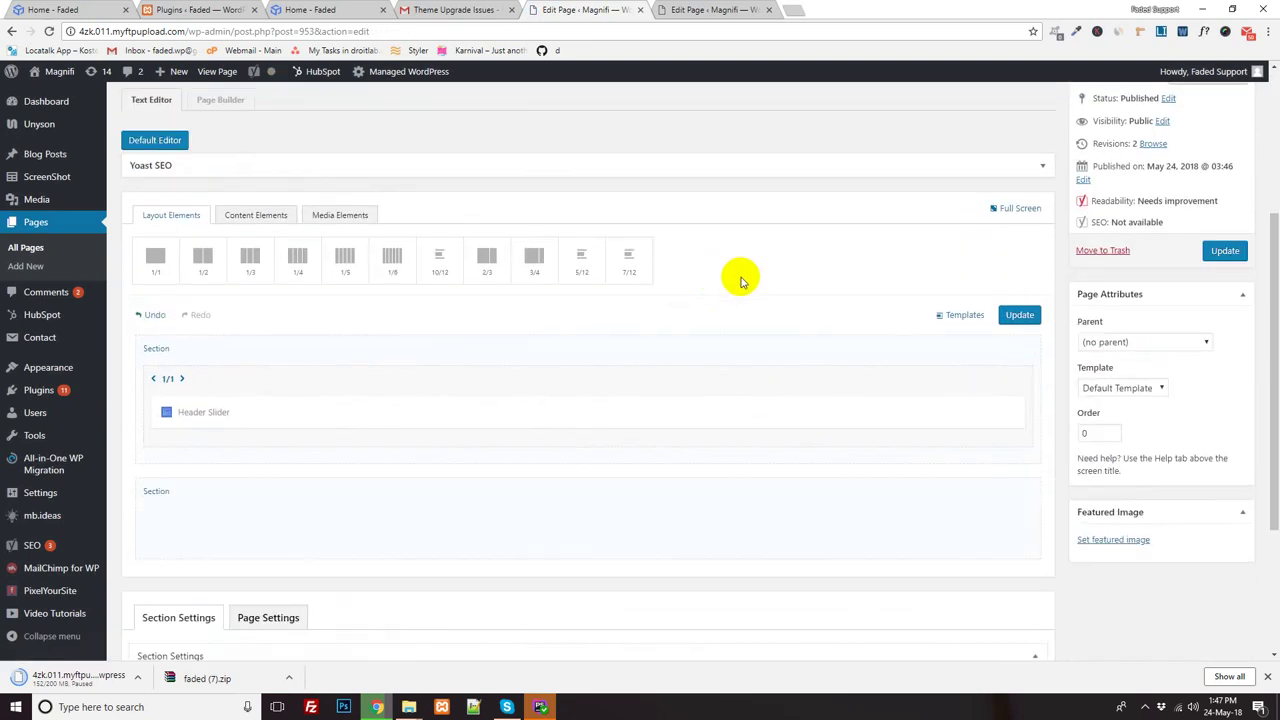
left_click(958, 315)
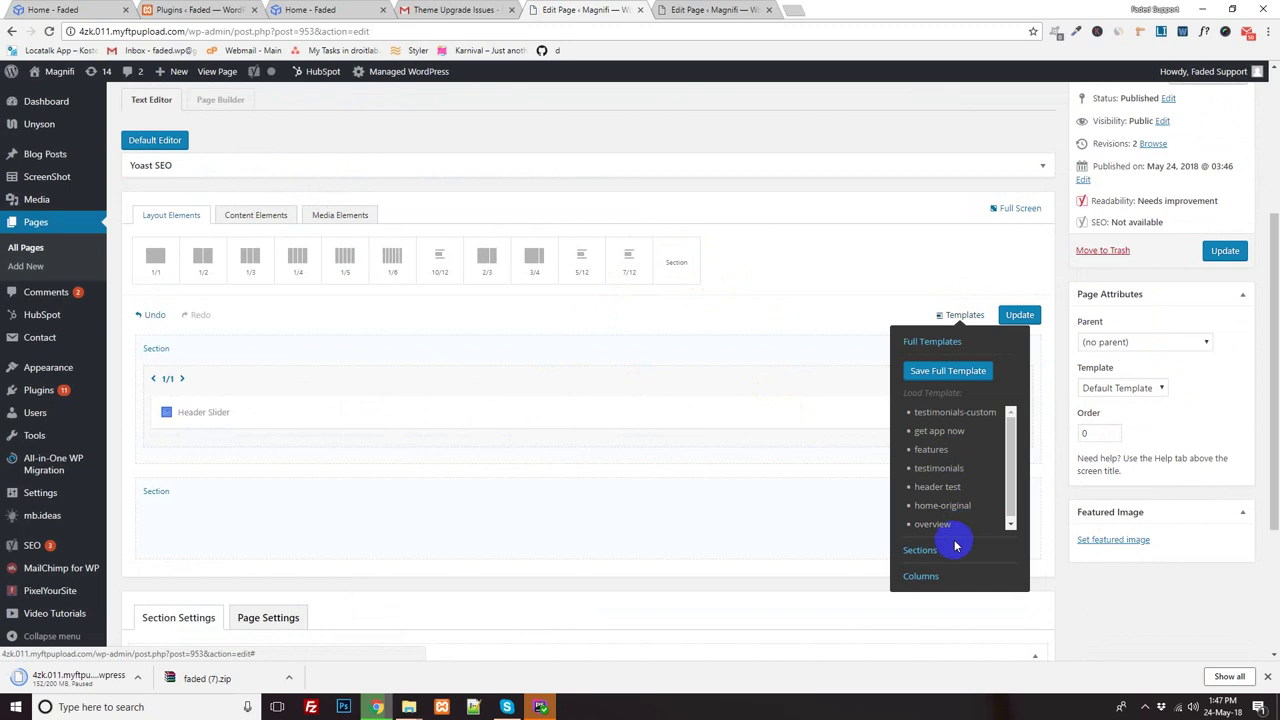
left_click(950, 550)
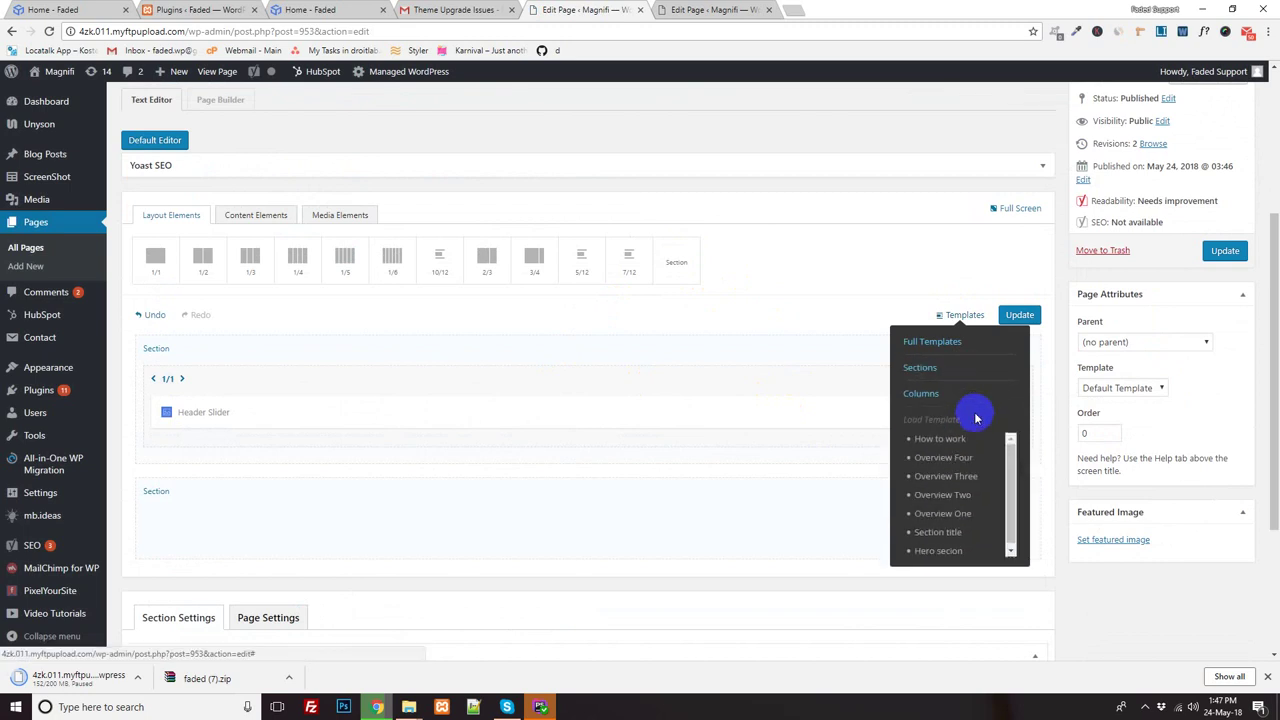
scroll(958, 480, "down", 1)
left_click(940, 529)
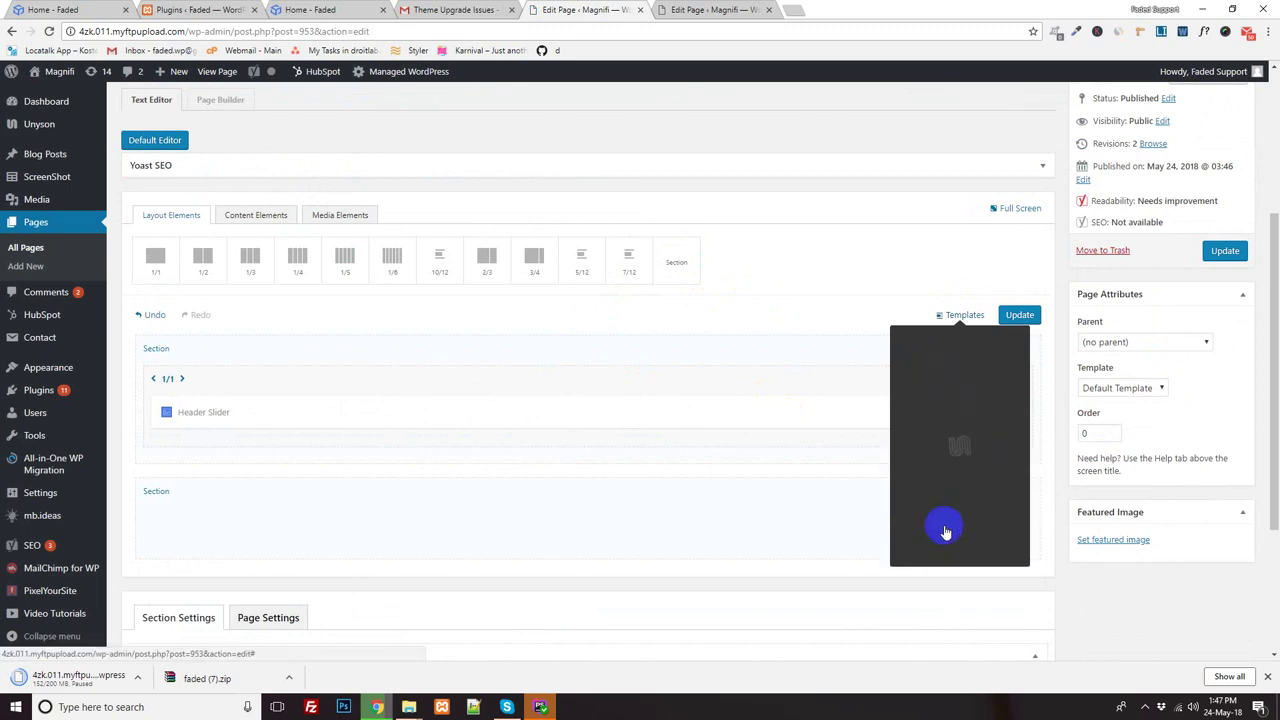
left_click_drag(354, 578, 366, 517)
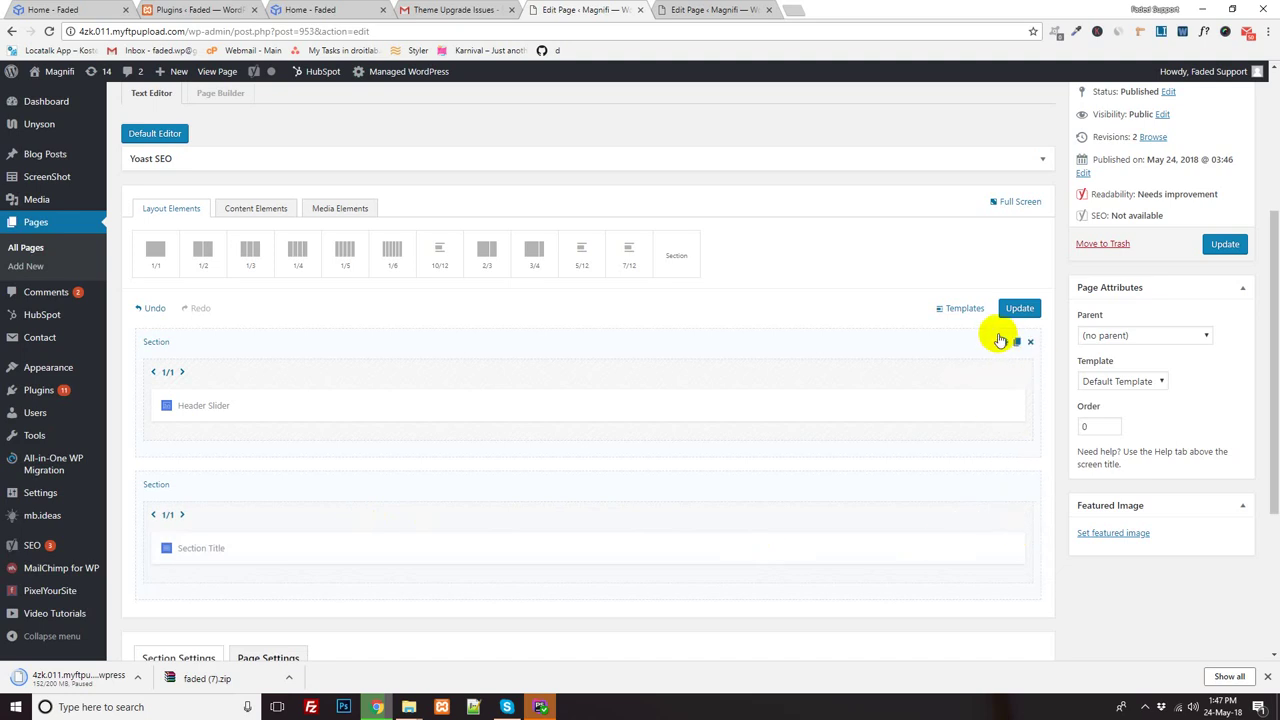
- Load the saved column templates Overview One, Overview Two, Overview Three and Overview Four below the second section
left_click(940, 312)
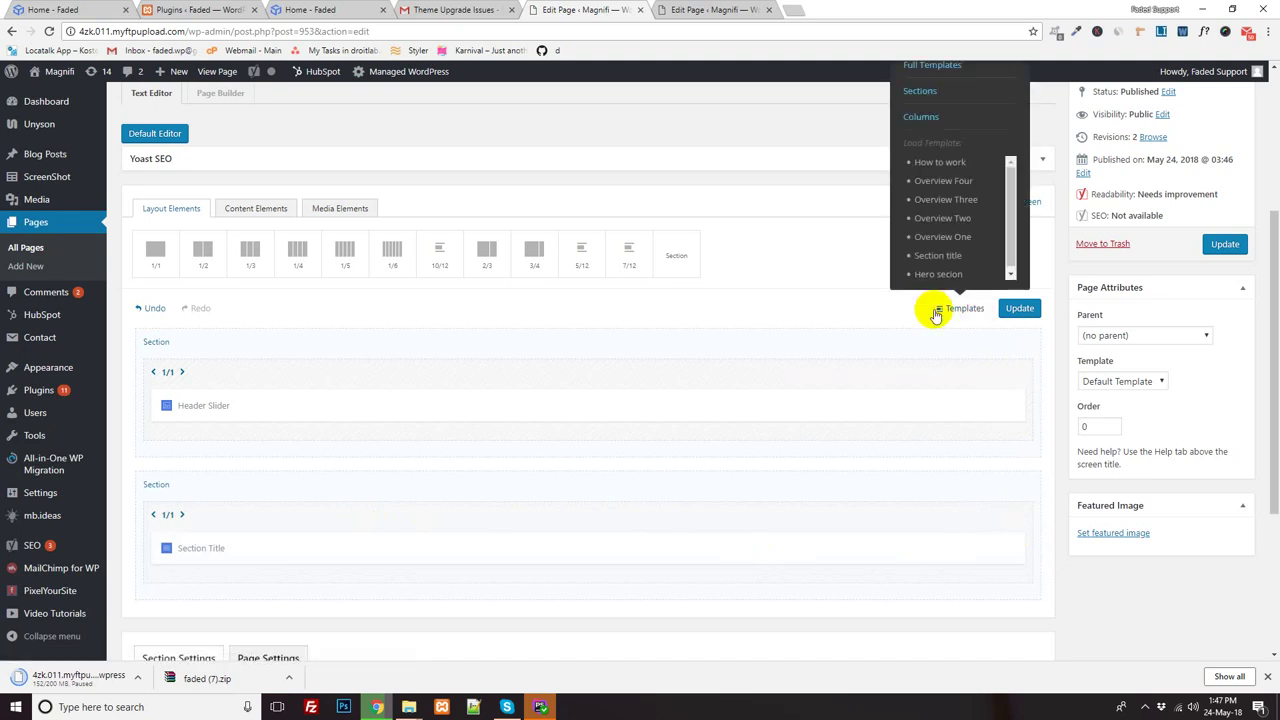
left_click(955, 238)
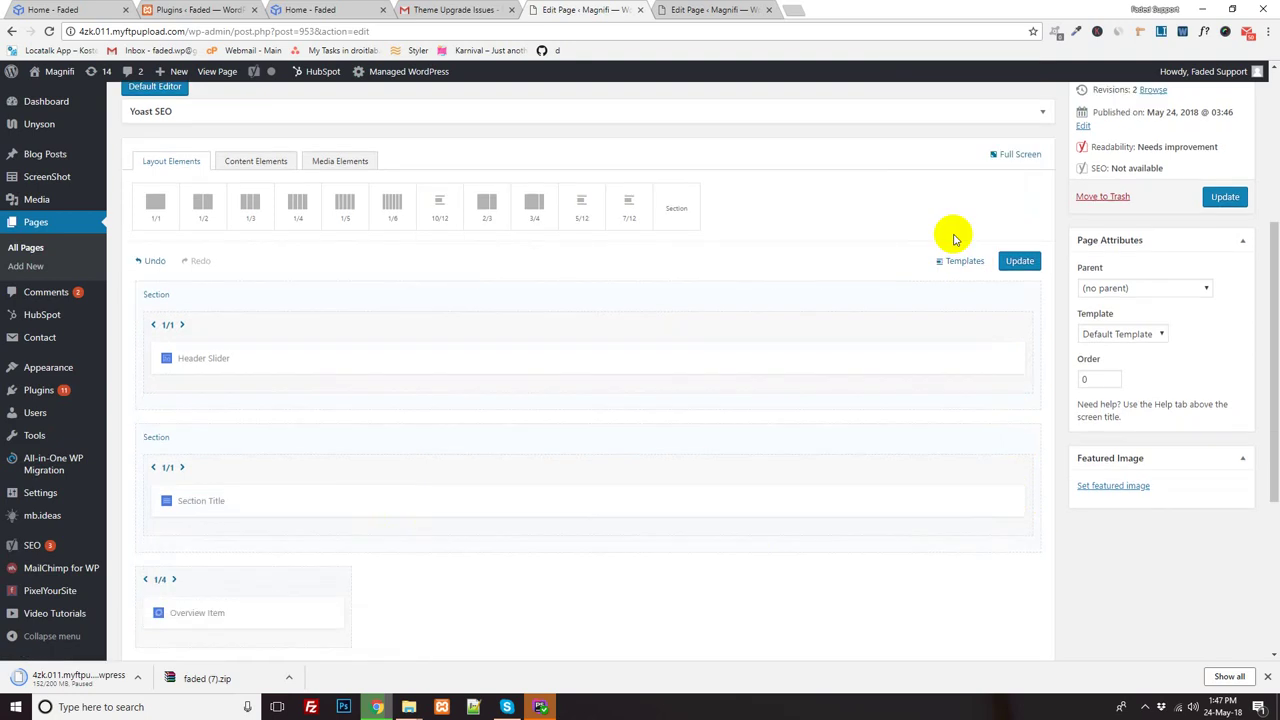
left_click(963, 261)
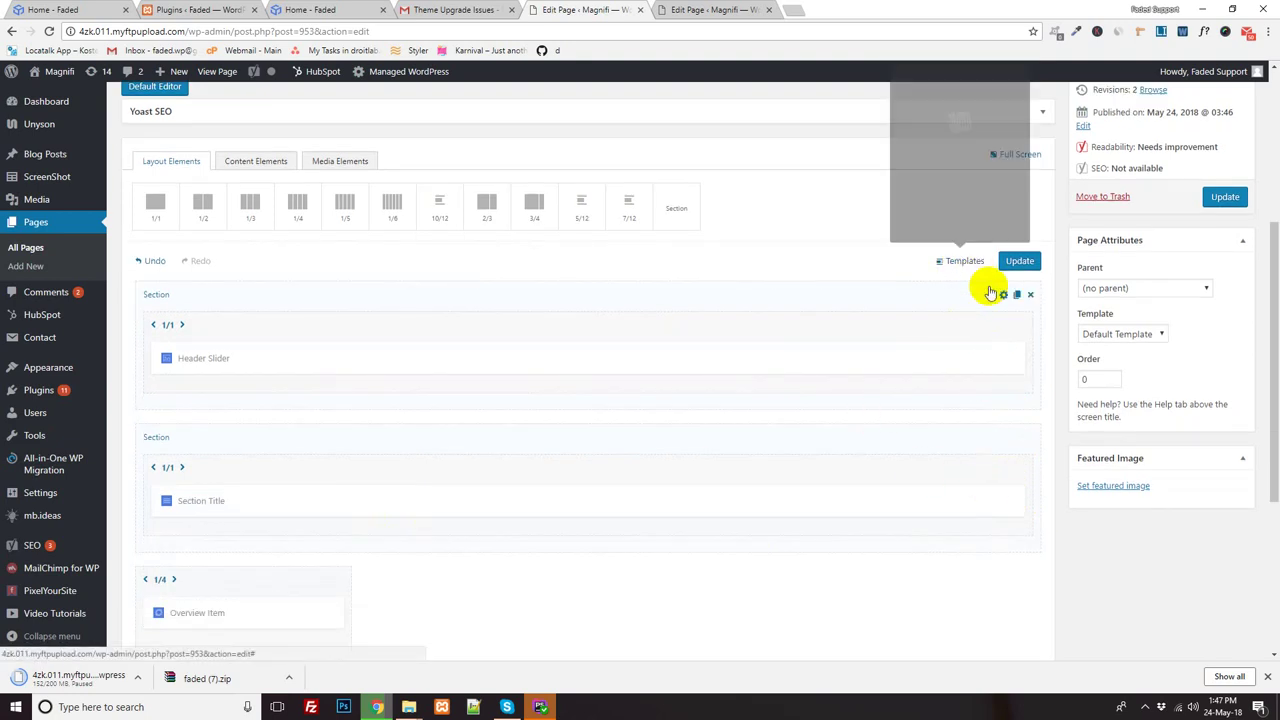
left_click(940, 171)
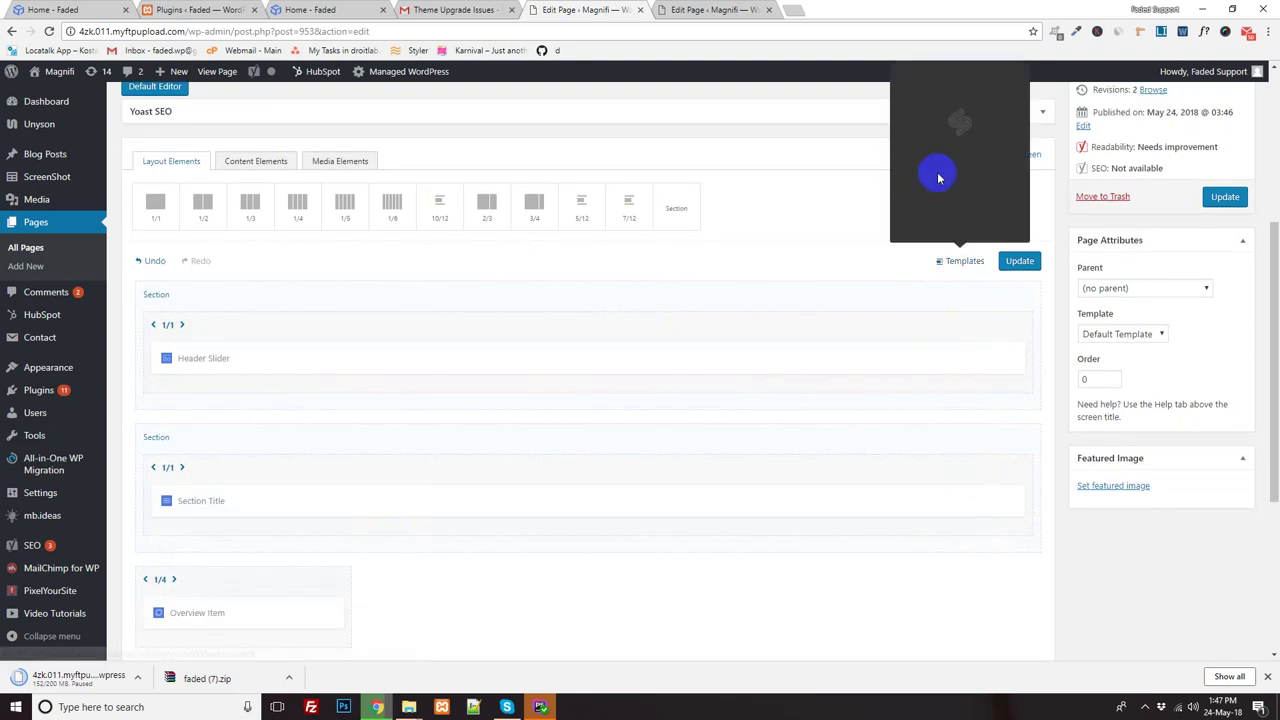
left_click(963, 261)
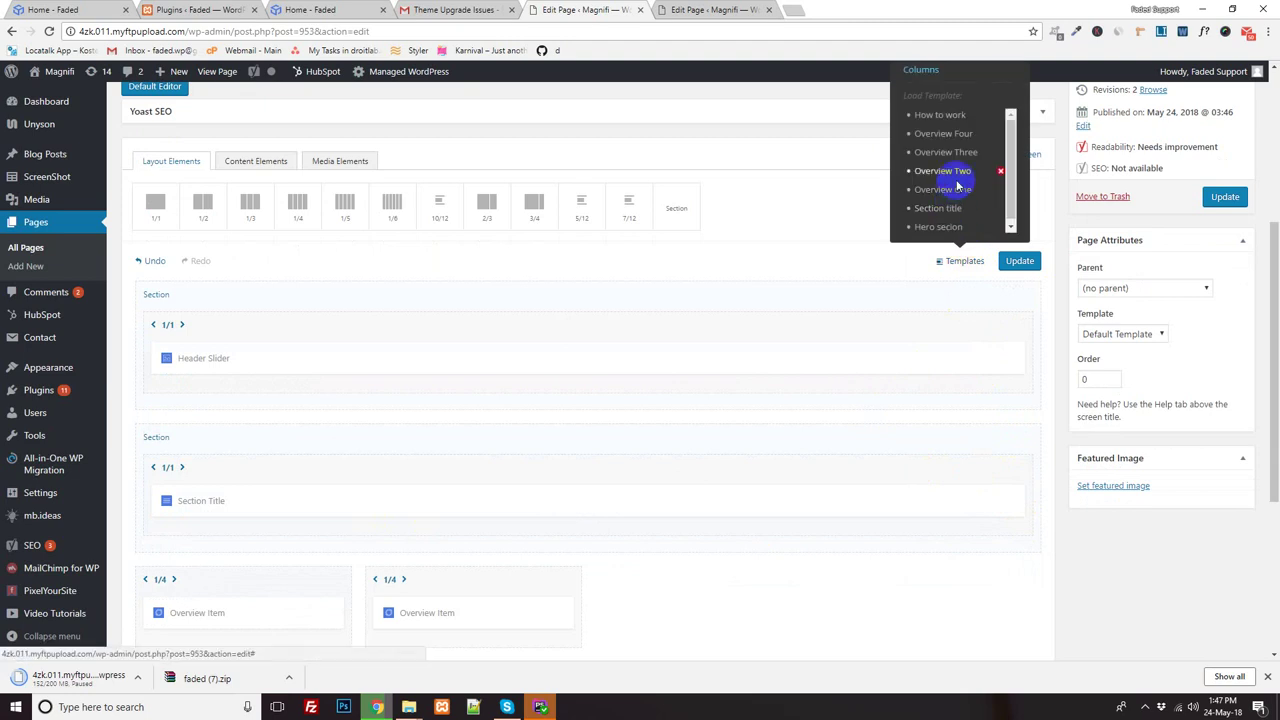
left_click(956, 155)
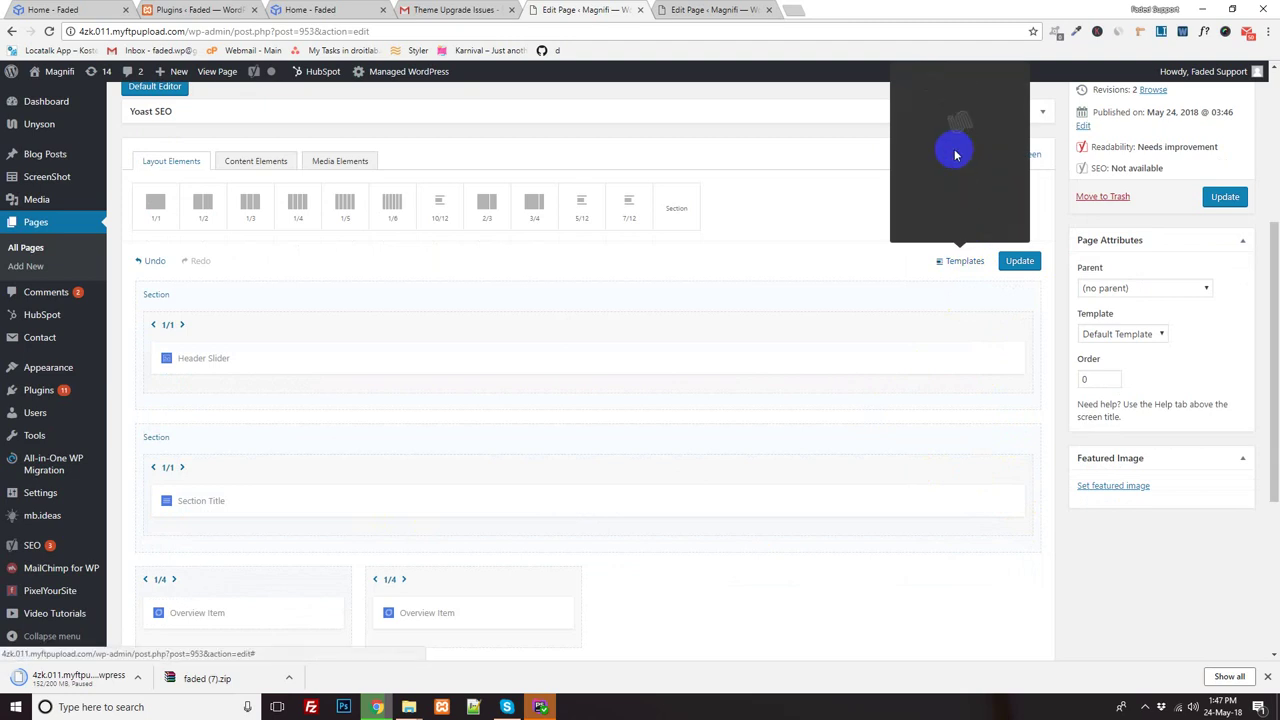
left_click(966, 260)
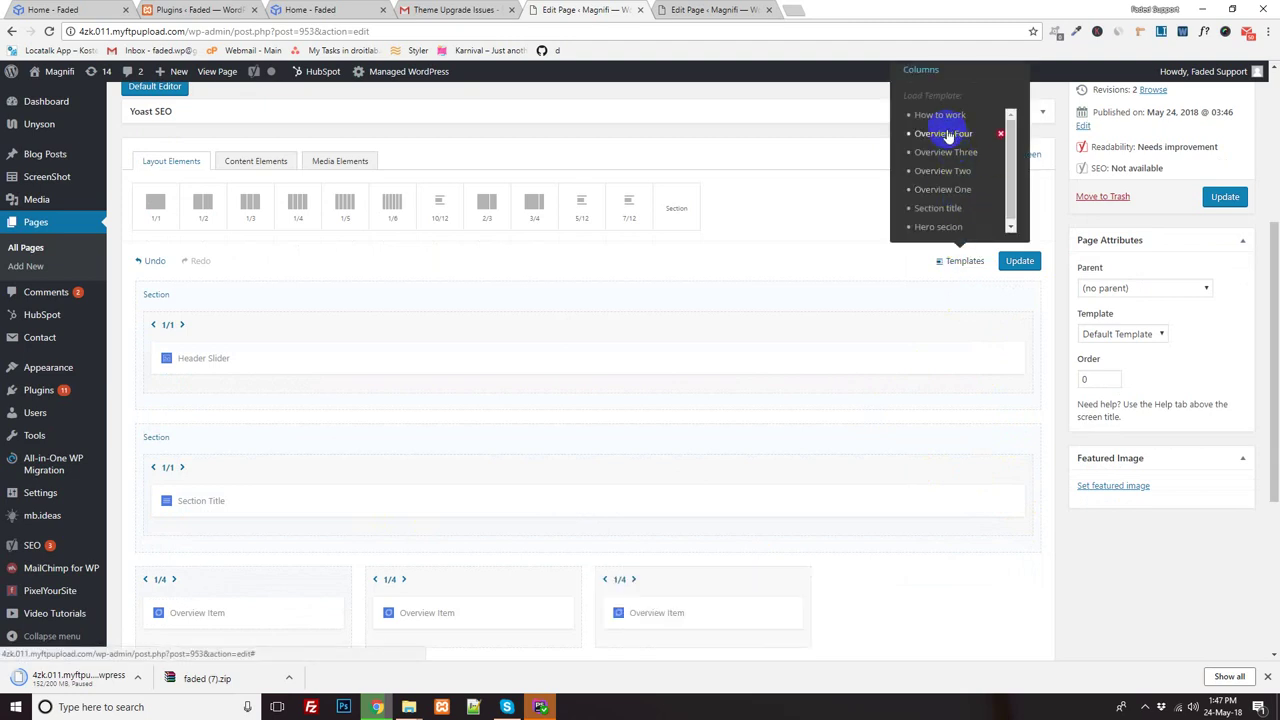
left_click(948, 137)
scroll(640, 394, "down", 2)
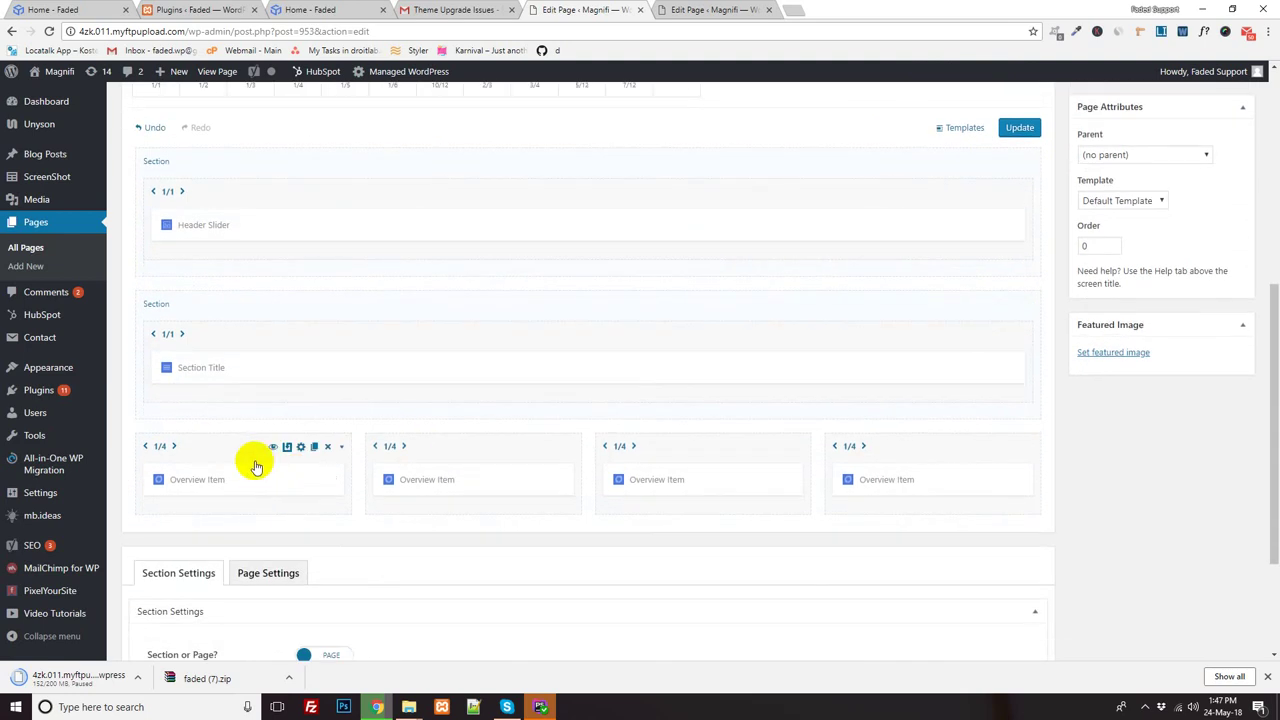
- Move the four 1/4 Overview Item columns into the second section, side by side beneath the Section Title
left_click_drag(256, 467, 289, 446)
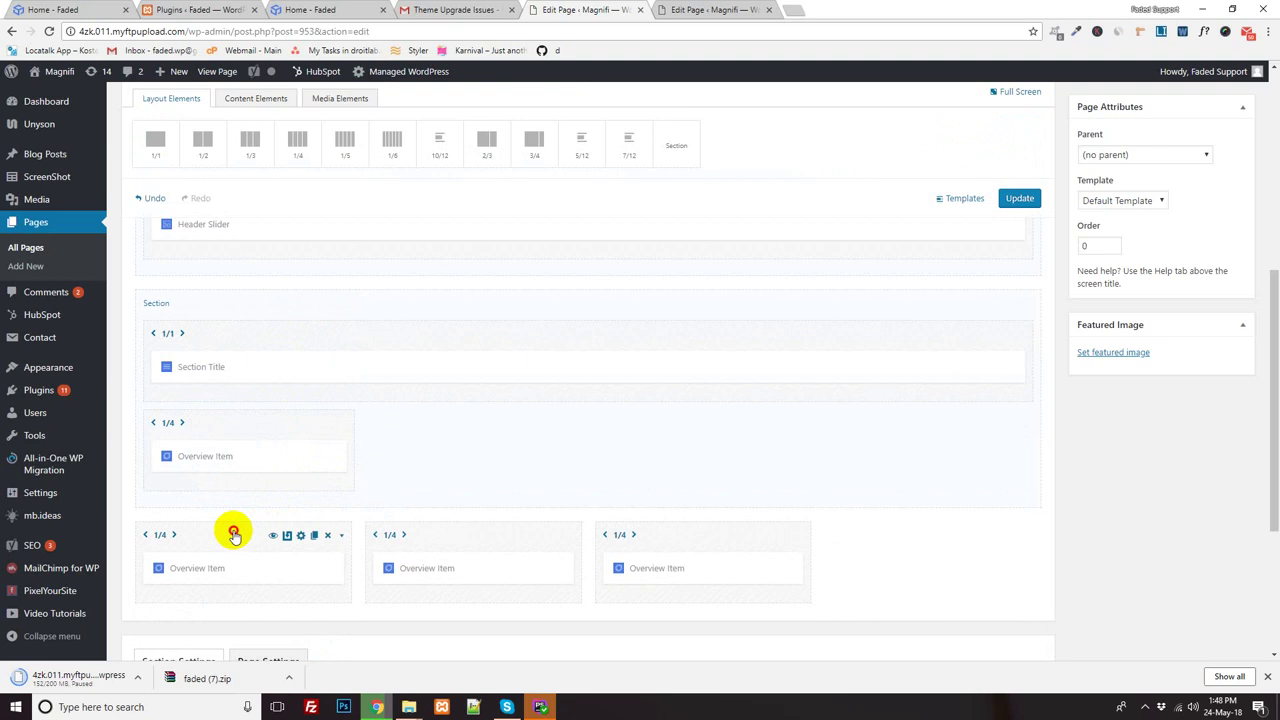
left_click_drag(233, 533, 431, 454)
left_click_drag(237, 543, 766, 423)
left_click_drag(206, 531, 930, 427)
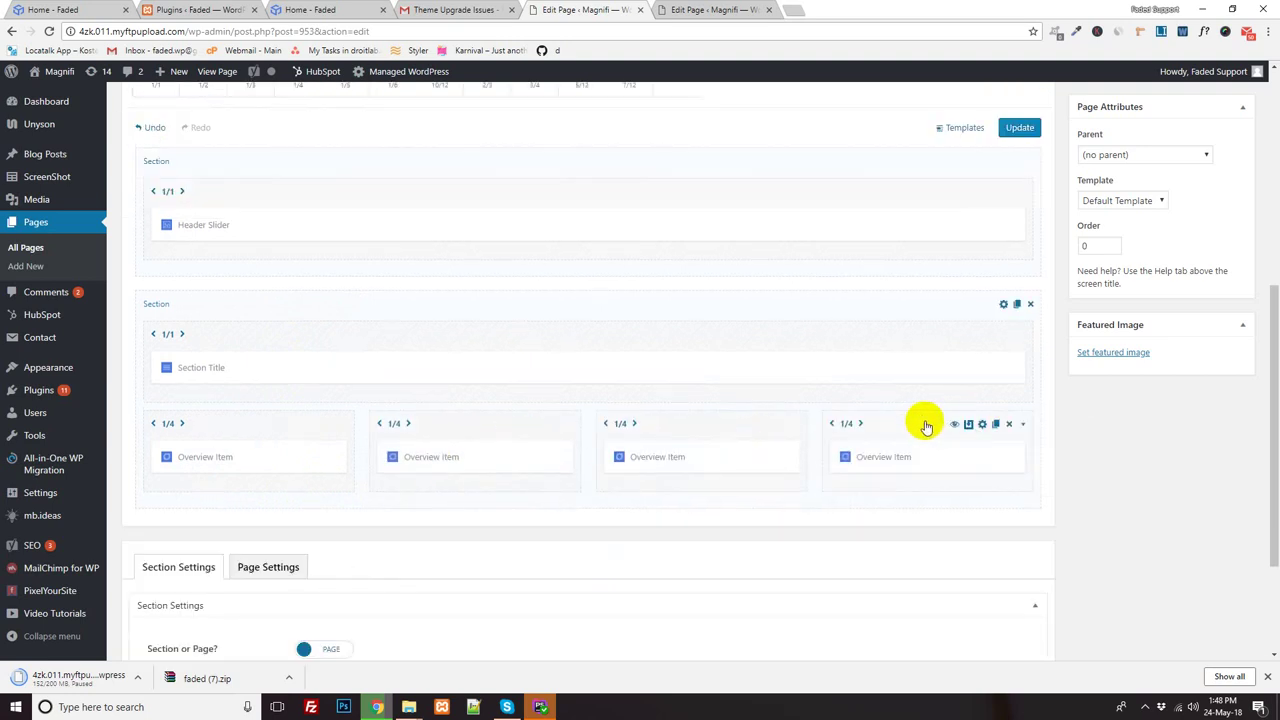
- Set the second section's template to Overview Section and save the section options
double_click(455, 311)
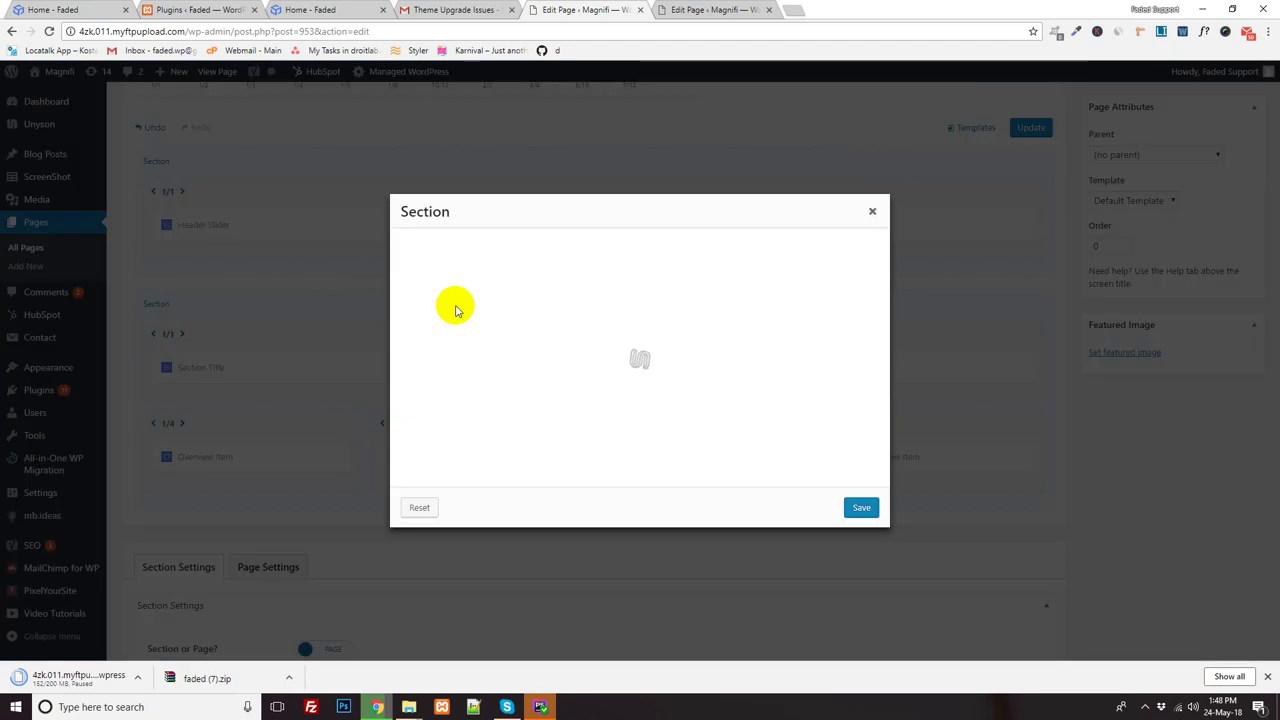
left_click(582, 258)
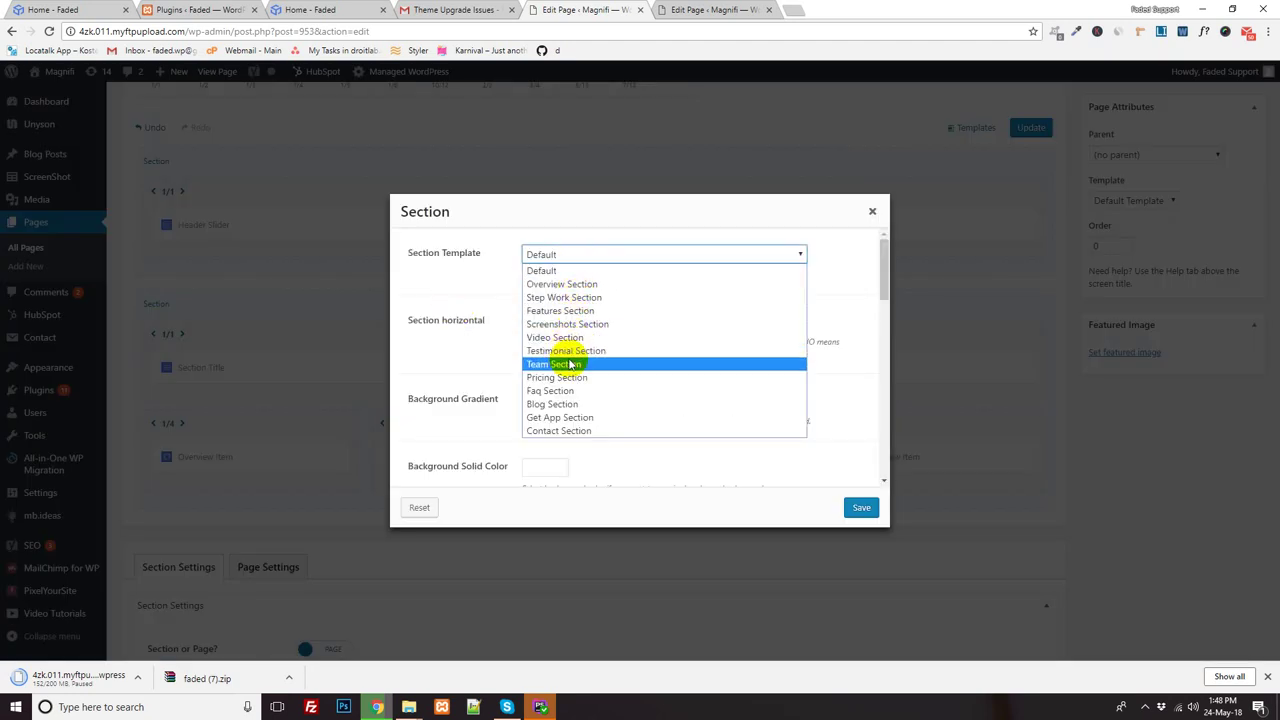
left_click(580, 285)
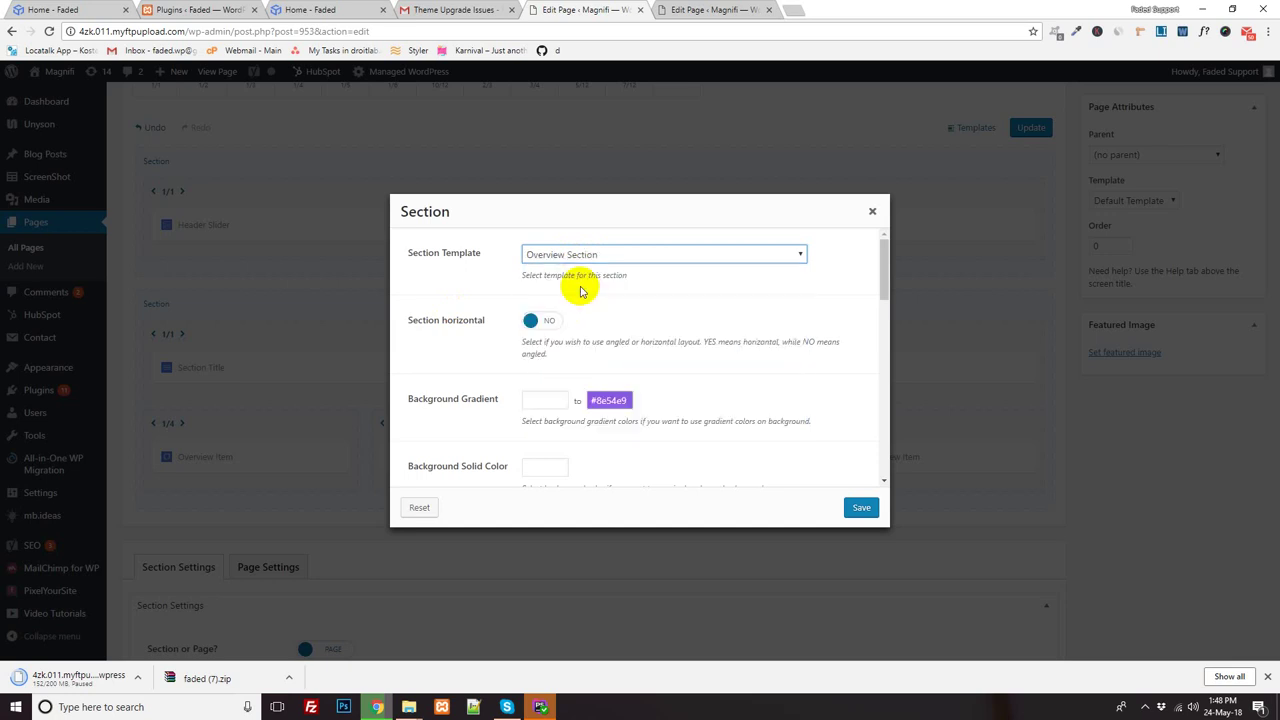
left_click(862, 508)
- Disable the Customize option in the page settings and update the page
scroll(560, 470, "down", 2)
left_click(272, 391)
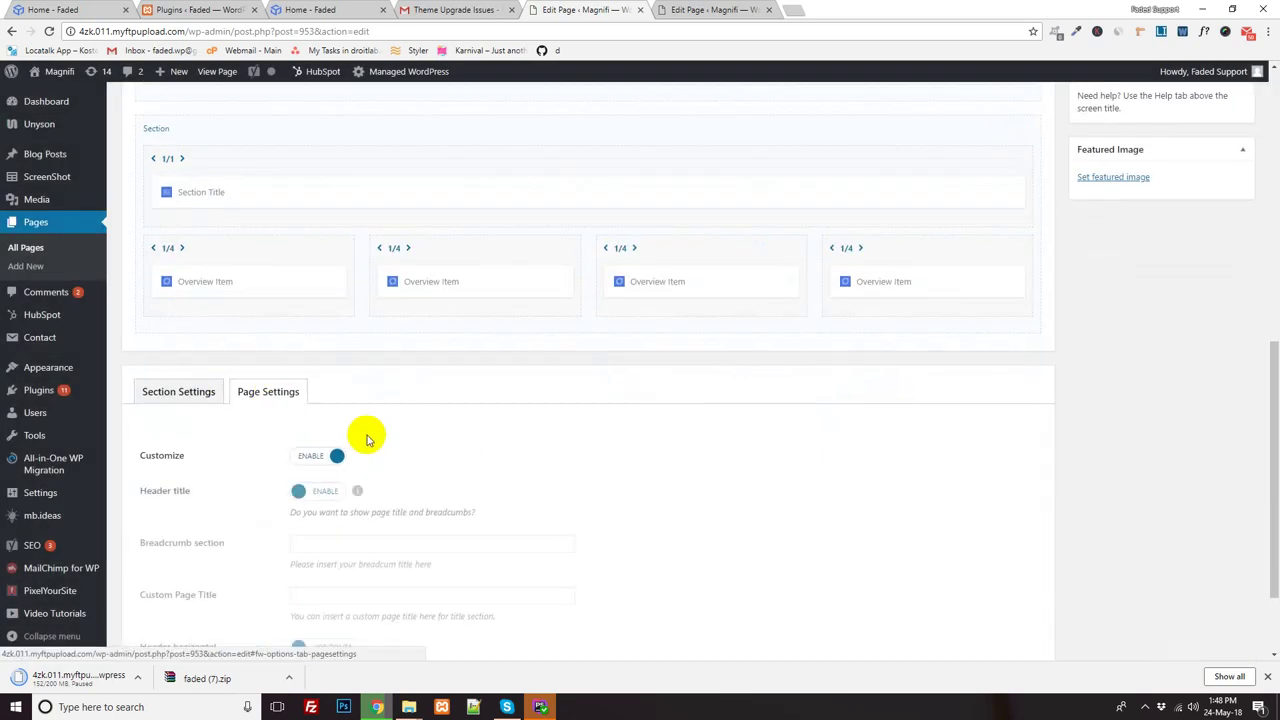
scroll(350, 430, "down", 1)
left_click(303, 392)
scroll(465, 434, "up", 10)
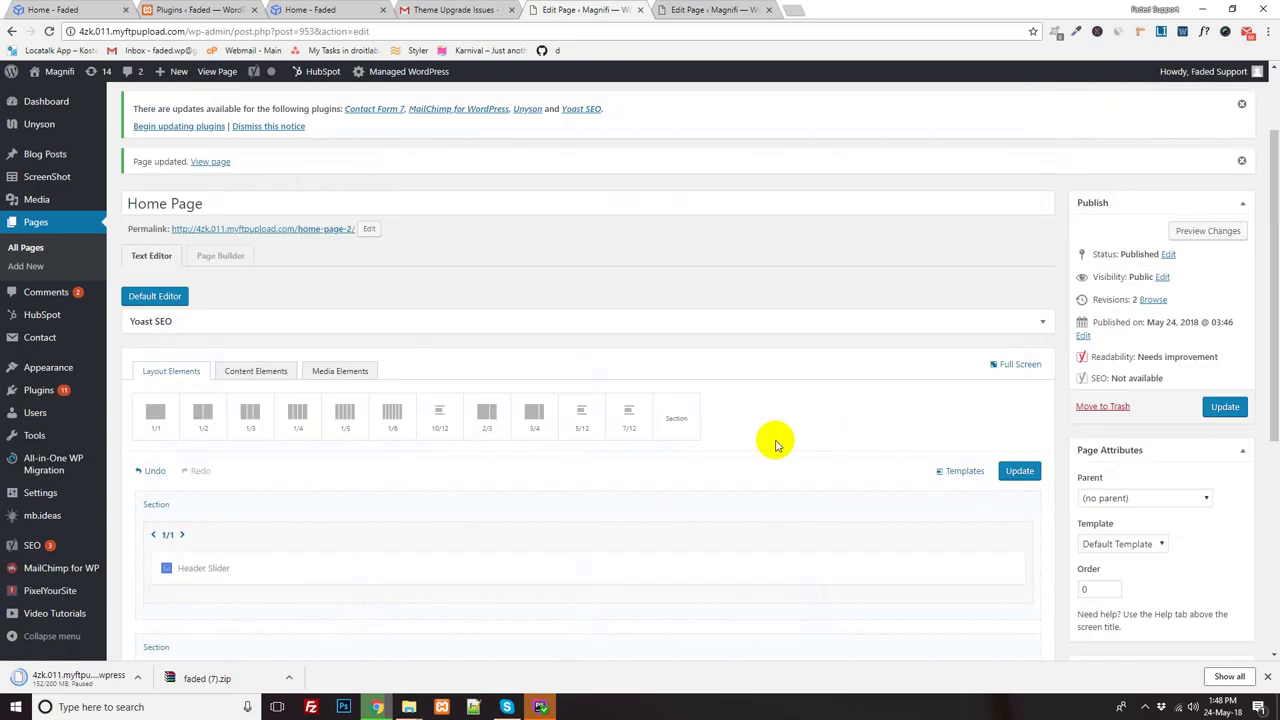
left_click(1224, 407)
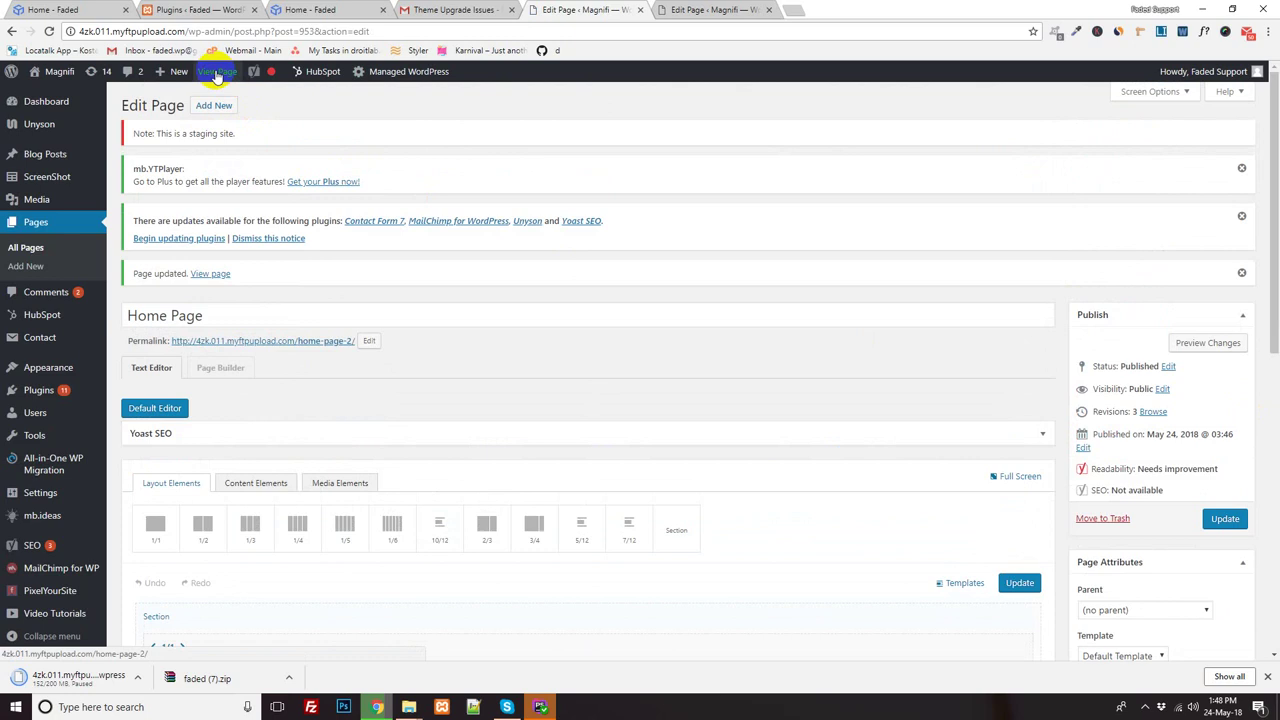
- View the updated page in a new browser tab and examine its header, slider and Overview section down to the footer
middle_click(216, 76)
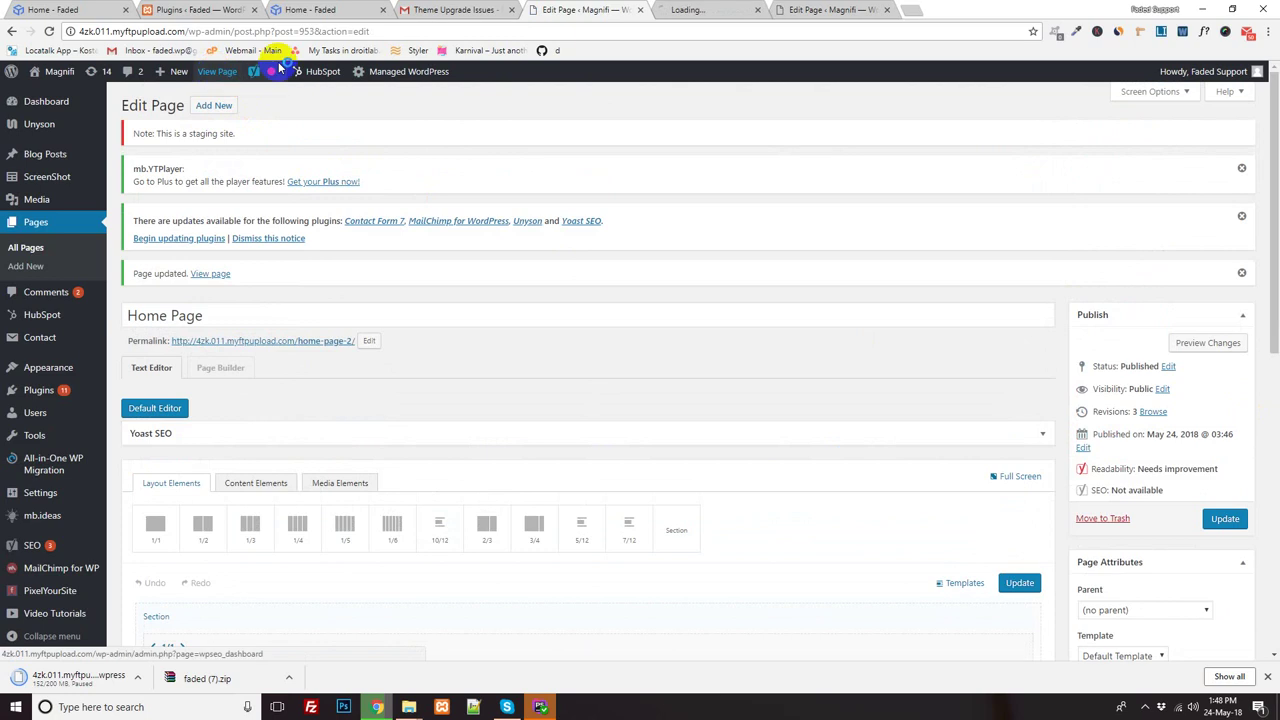
left_click(700, 9)
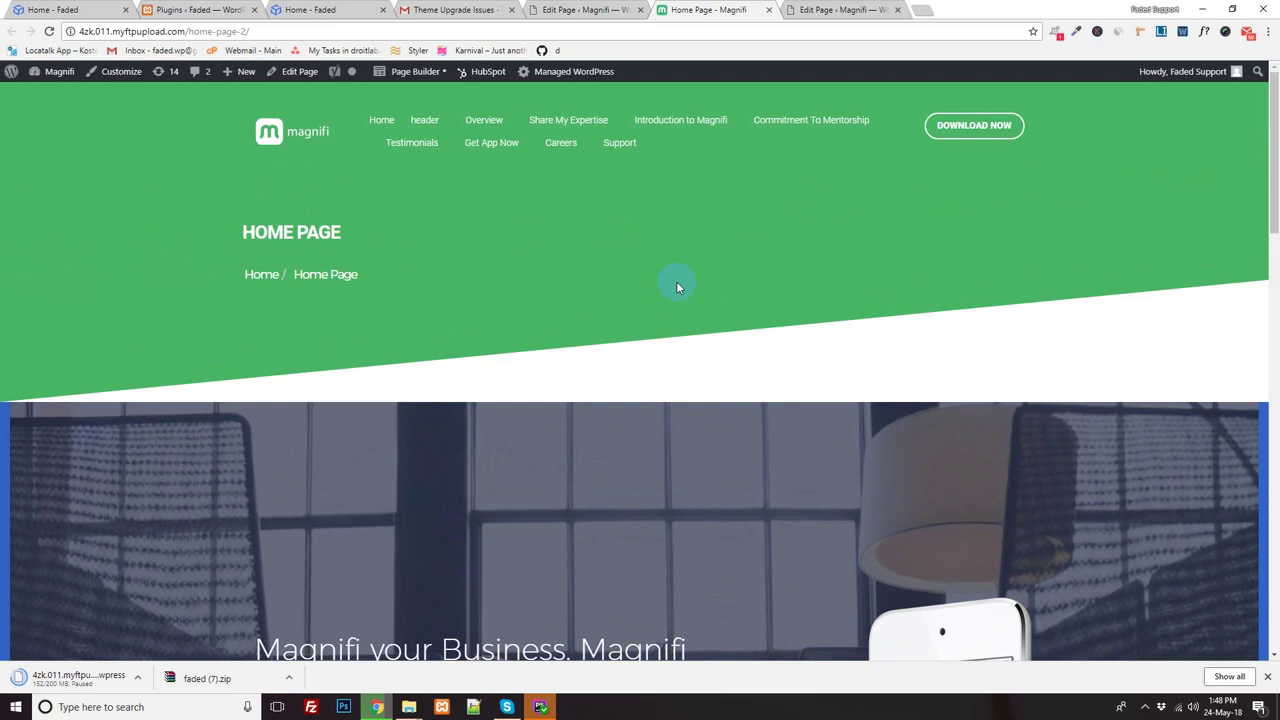
scroll(676, 285, "down", 8)
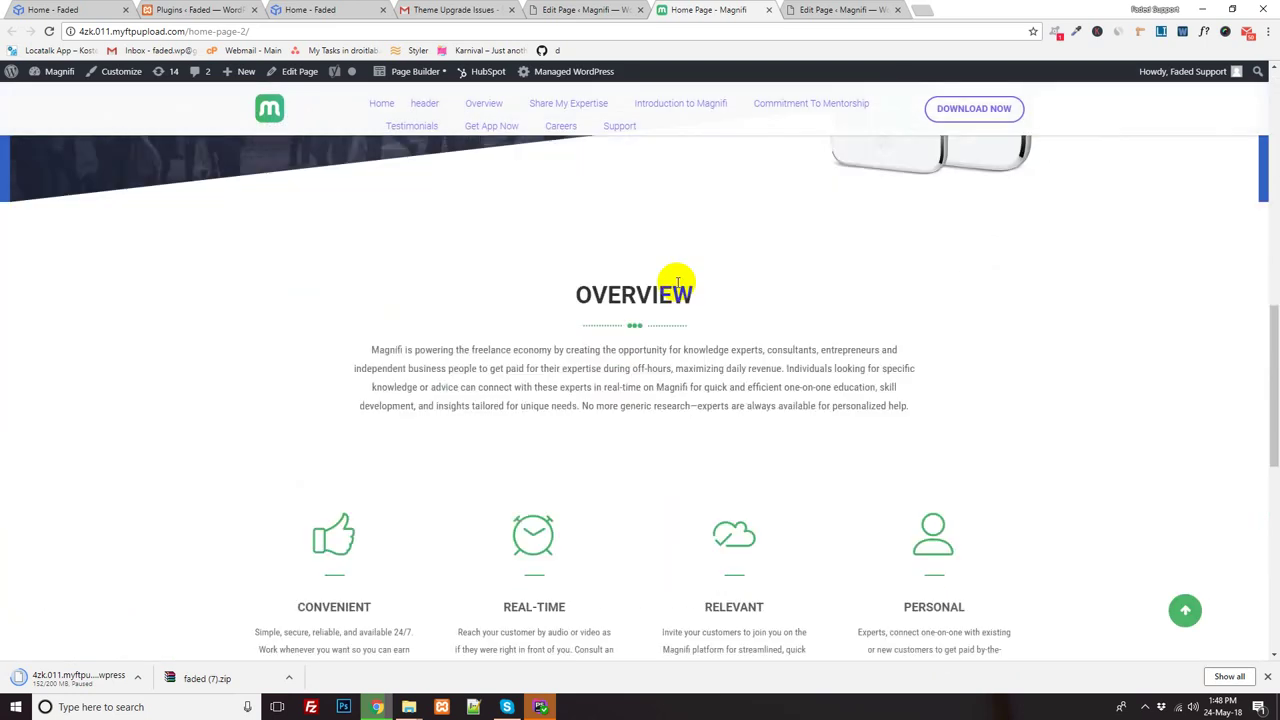
scroll(695, 340, "down", 7)
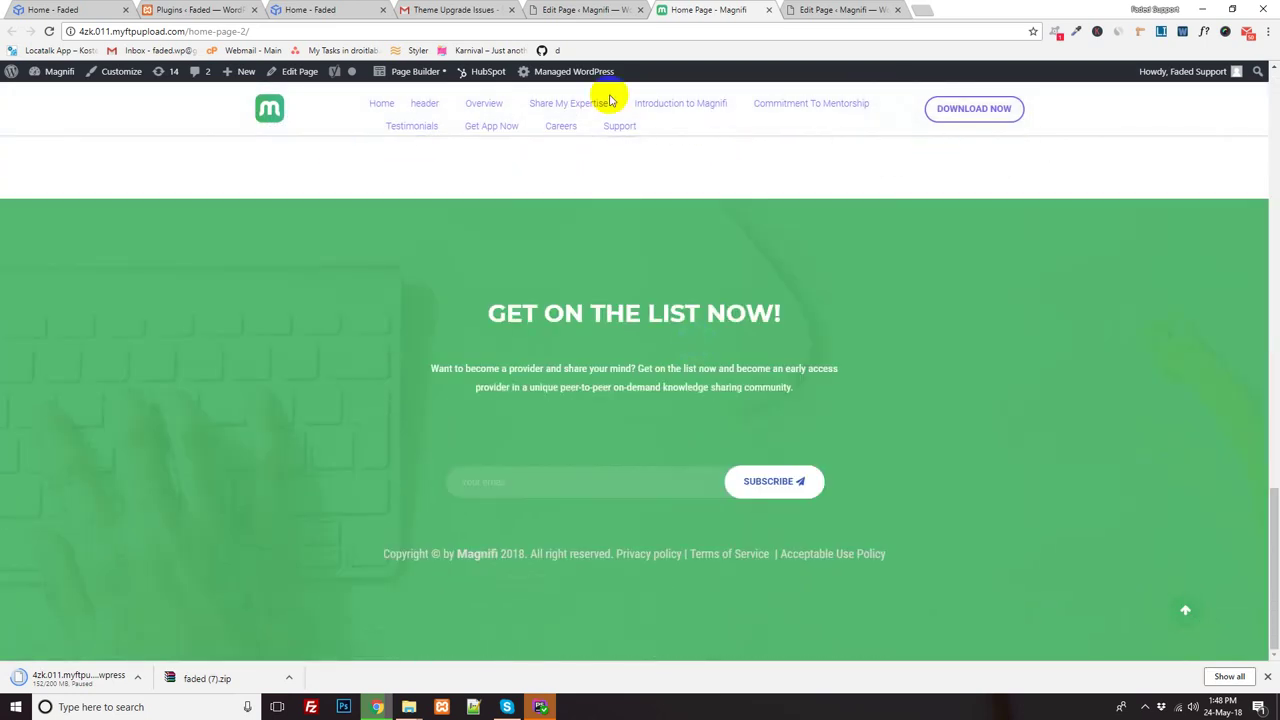
- Return to the page editor and check the Customize option in the page settings and the section layout
left_click(585, 10)
scroll(386, 451, "down", 10)
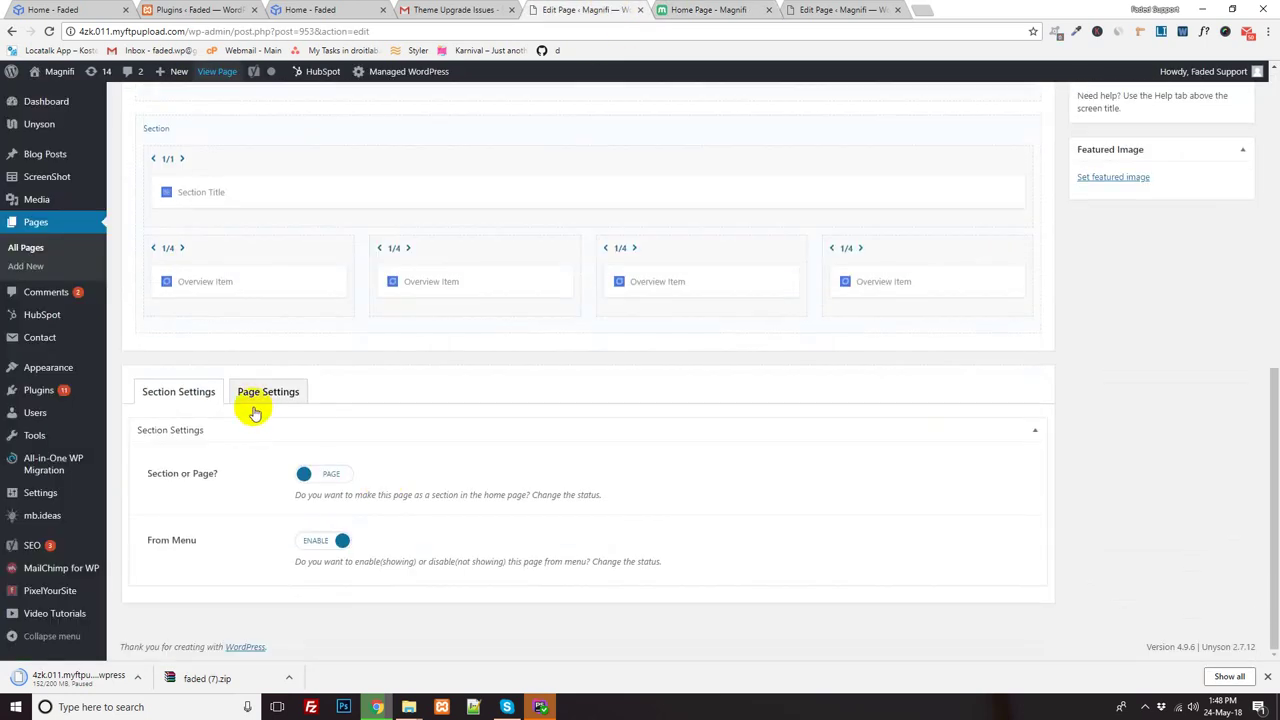
left_click(257, 400)
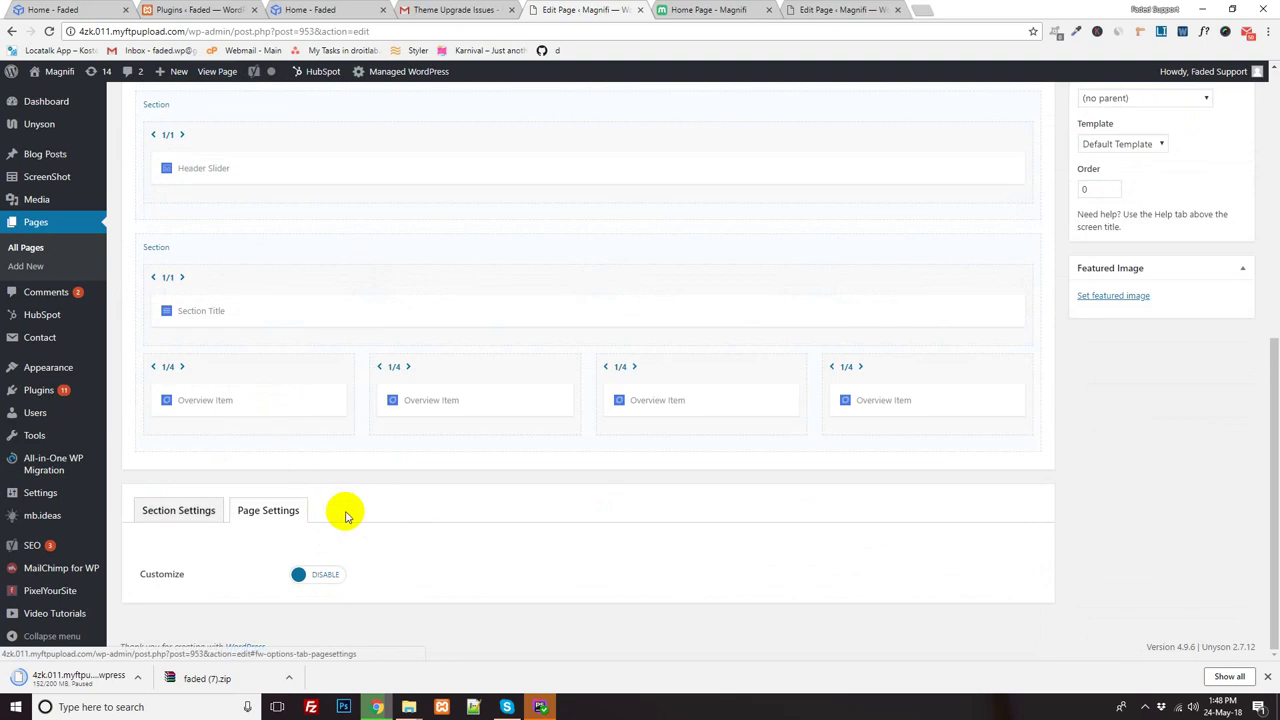
scroll(346, 516, "up", 3)
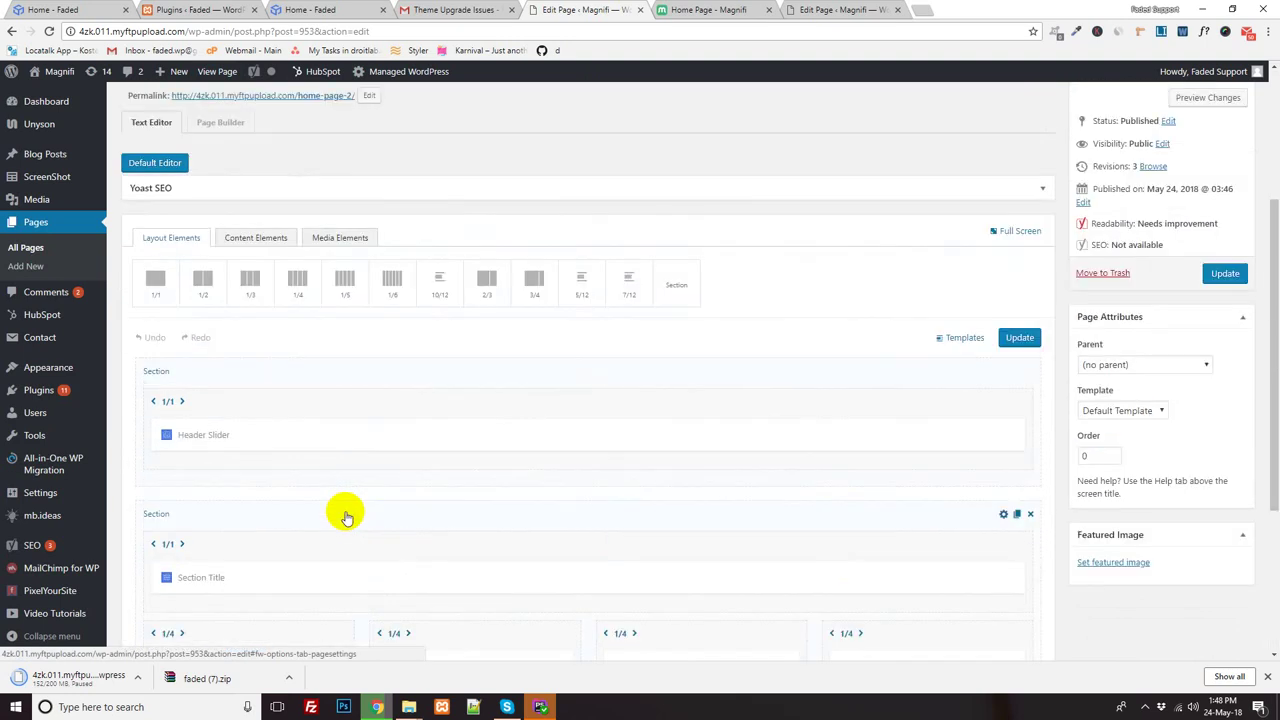
scroll(346, 516, "up", 2)
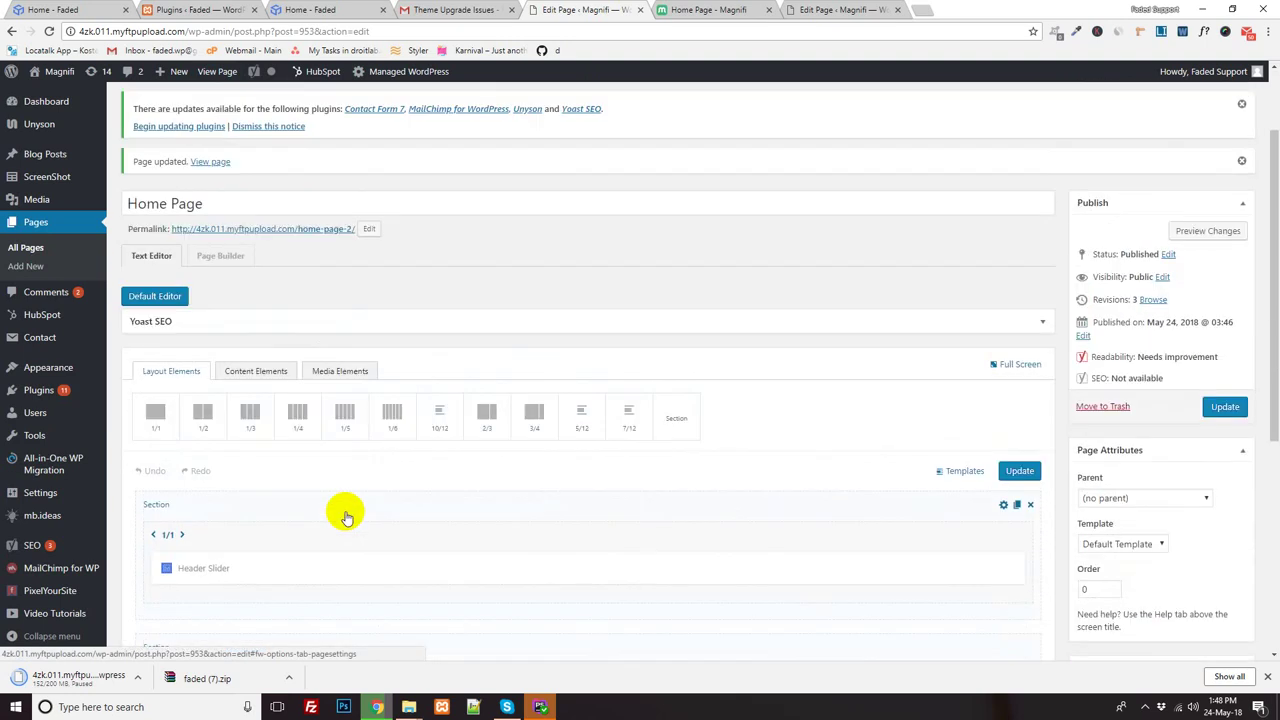
scroll(346, 516, "down", 3)
left_click(690, 12)
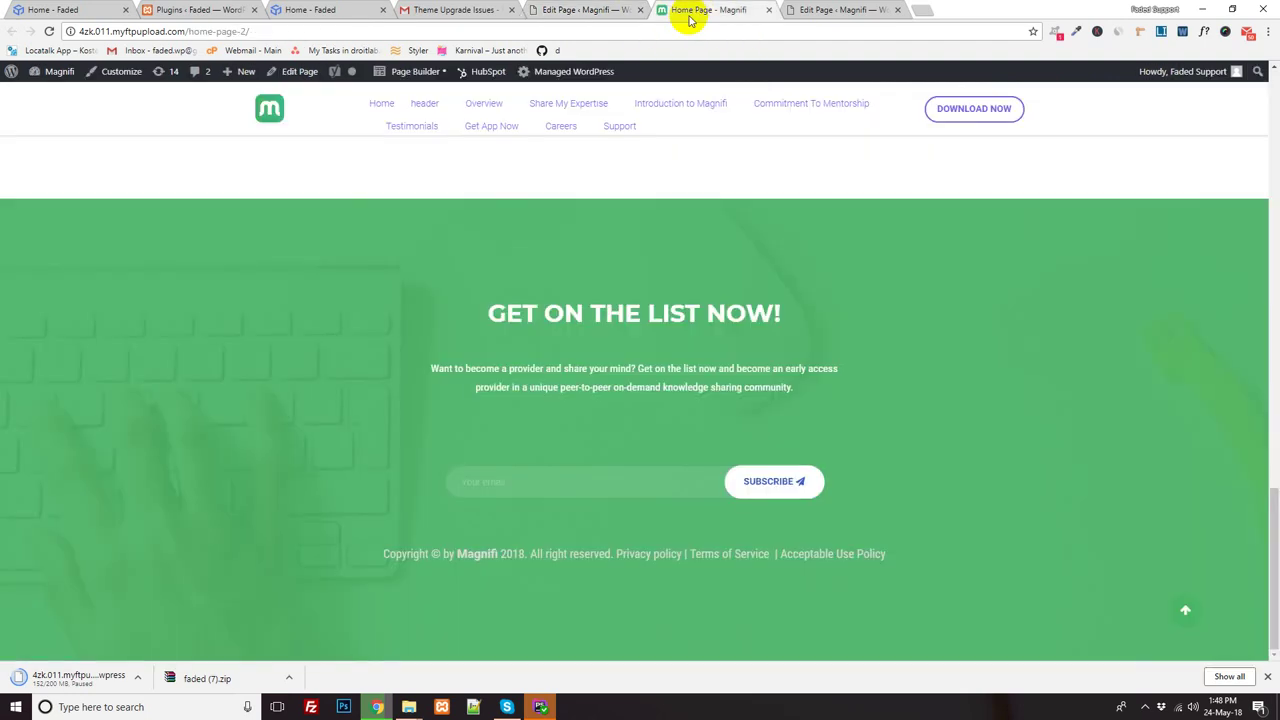
left_click(549, 8)
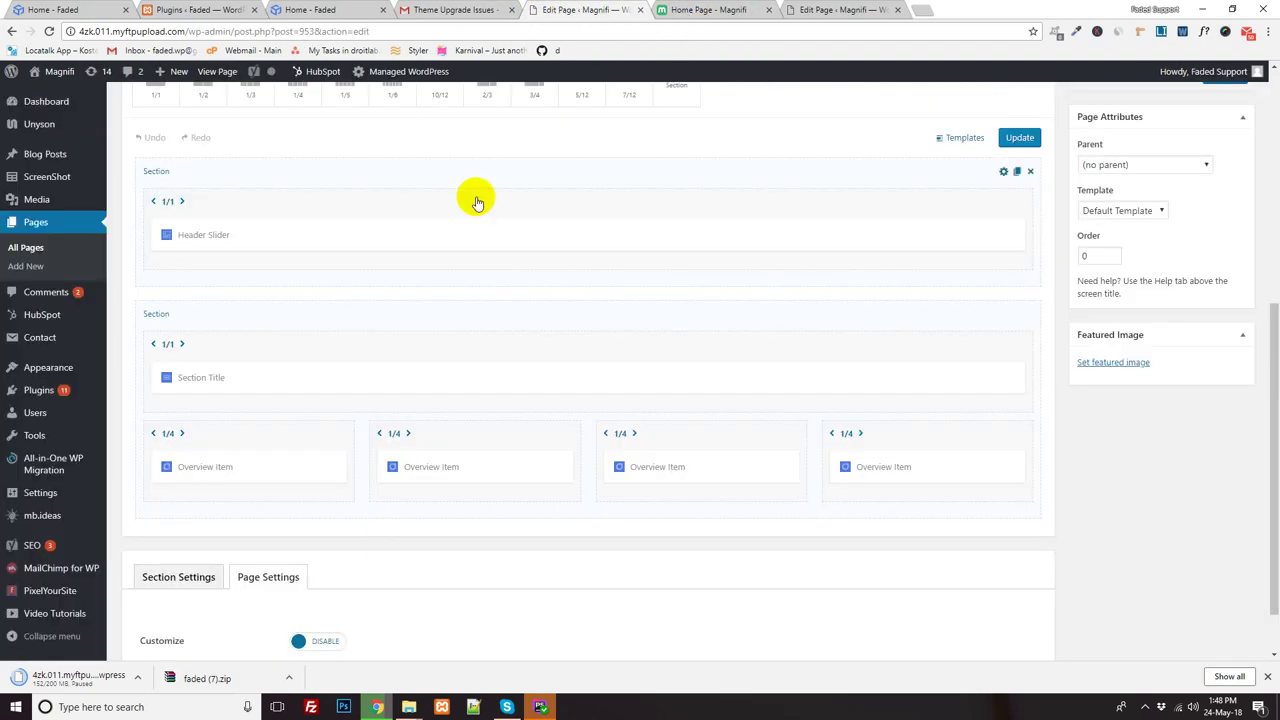
- Reopen the live page from its permalink in a new tab, close the old preview, and examine the title header and slider
scroll(373, 228, "up", 5)
scroll(243, 176, "up", 2)
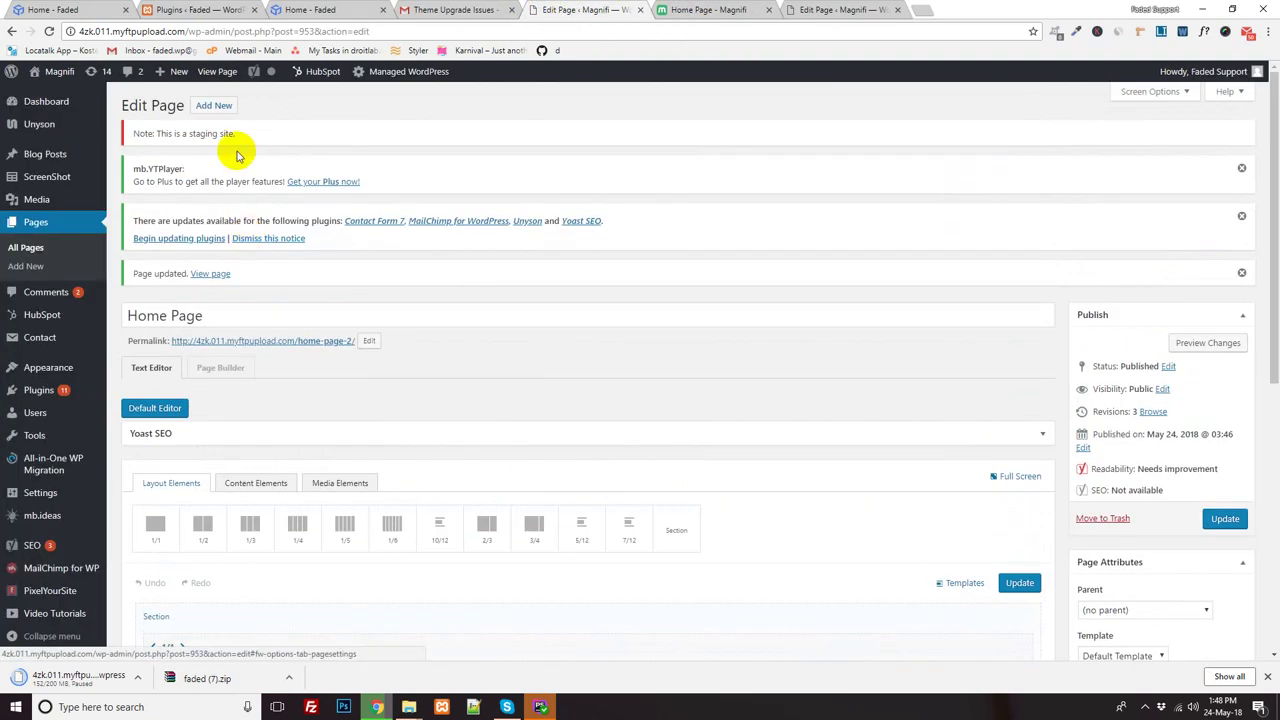
right_click(260, 350)
left_click(285, 347)
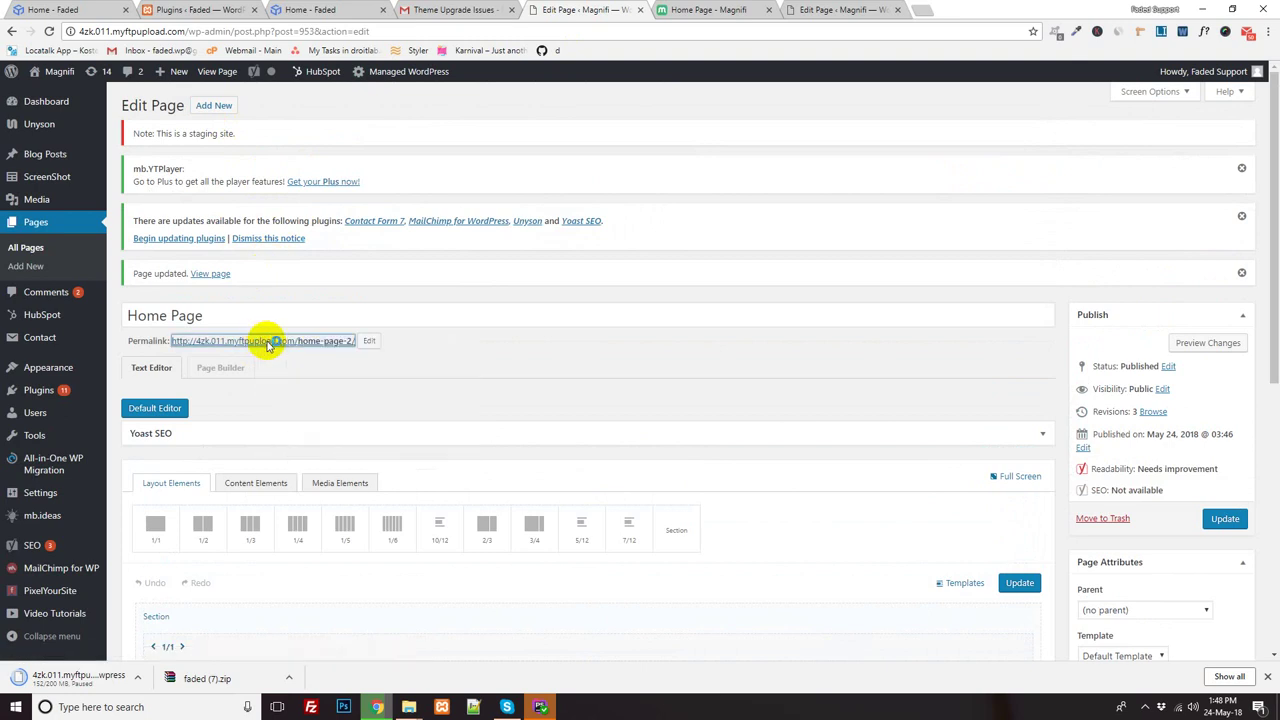
left_click(768, 10)
left_click(740, 12)
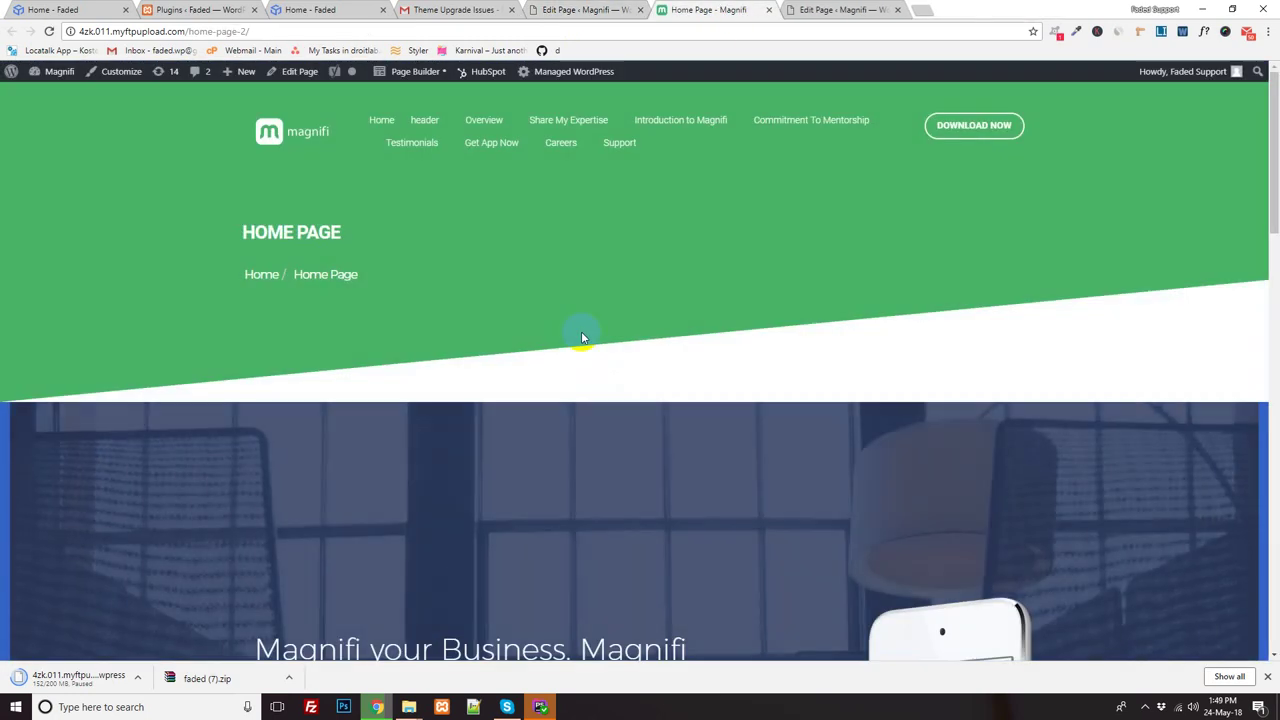
scroll(582, 337, "down", 5)
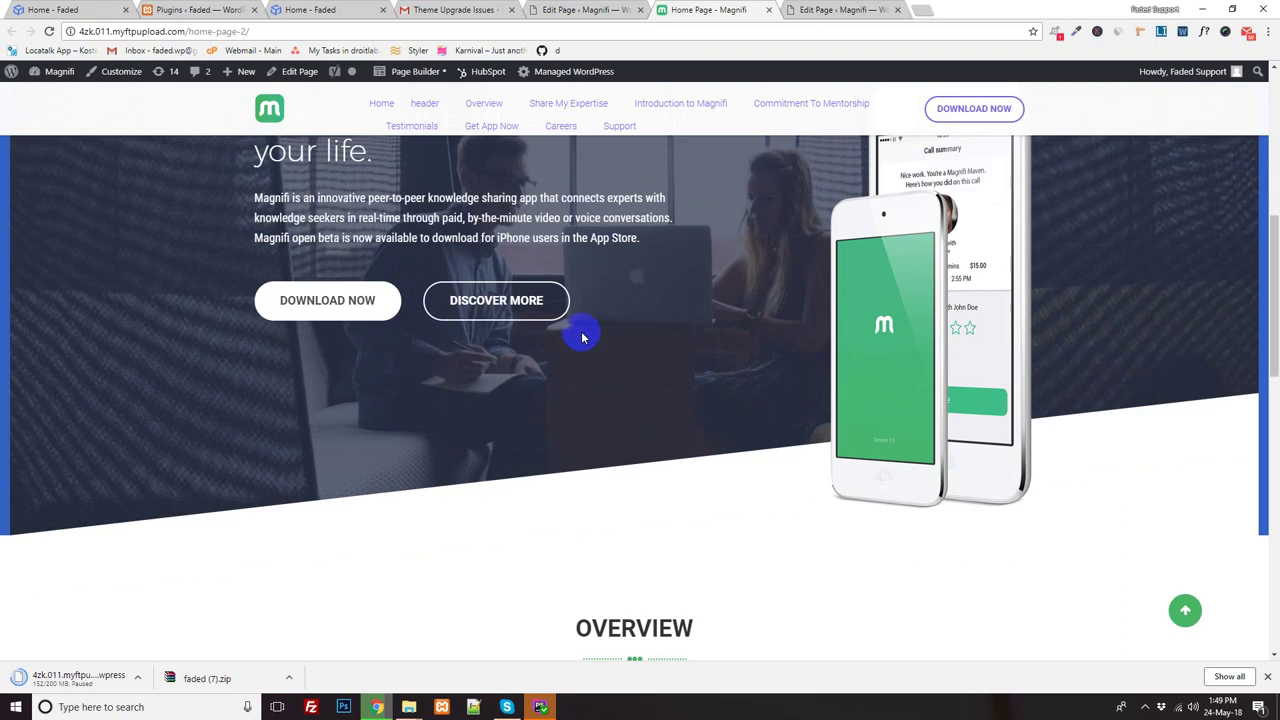
scroll(582, 337, "down", 3)
scroll(581, 333, "up", 8)
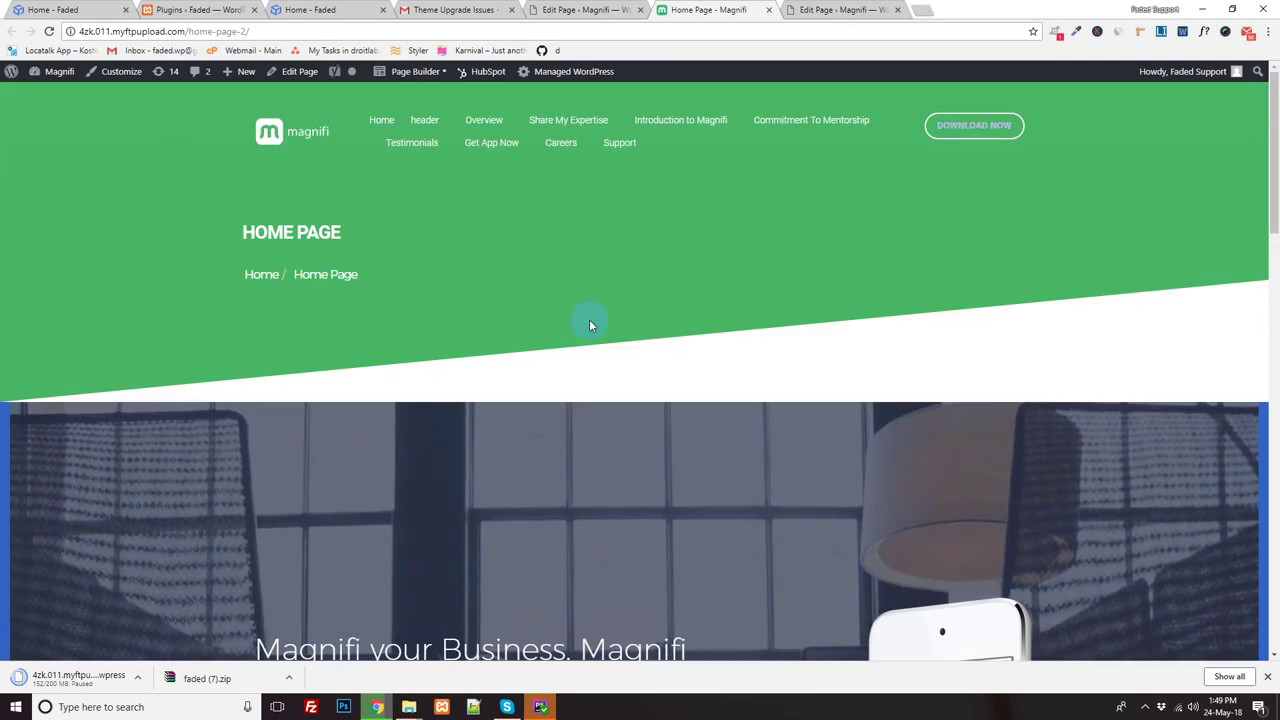
- In the site's Reading settings, choose the second "Home Page" entry as the static homepage and save the changes
left_click(600, 10)
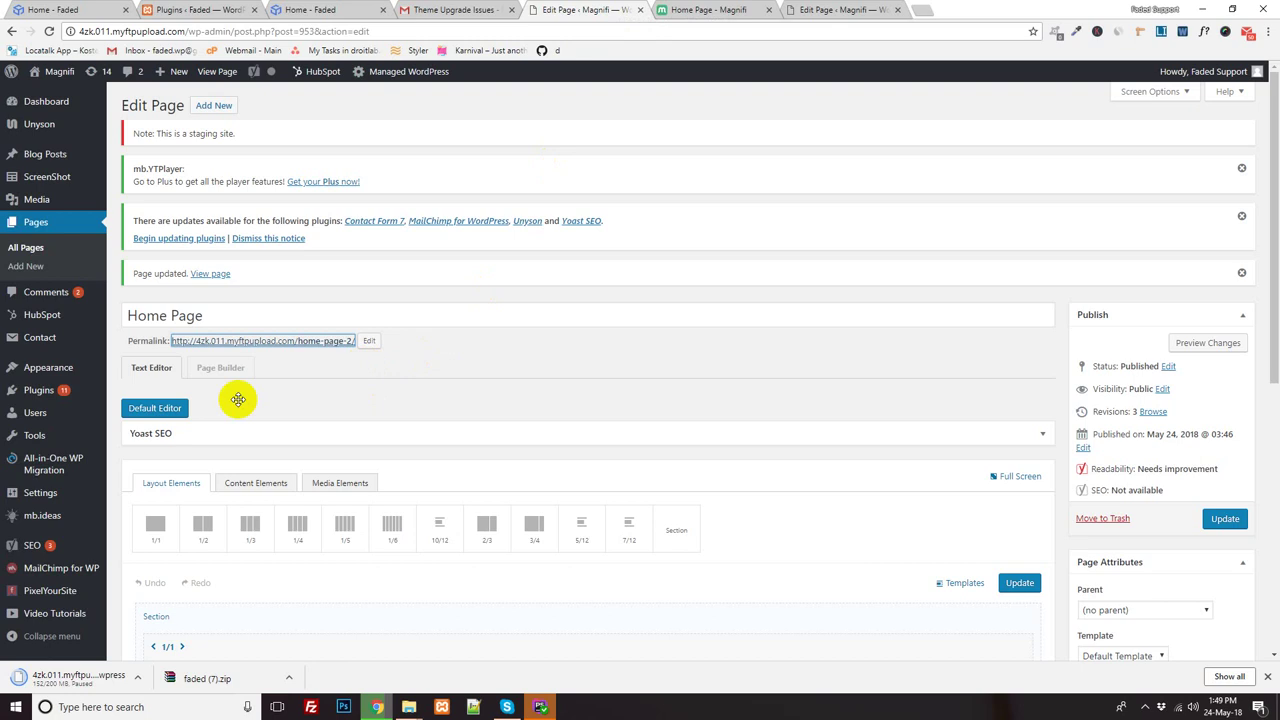
mouse_move(40, 505)
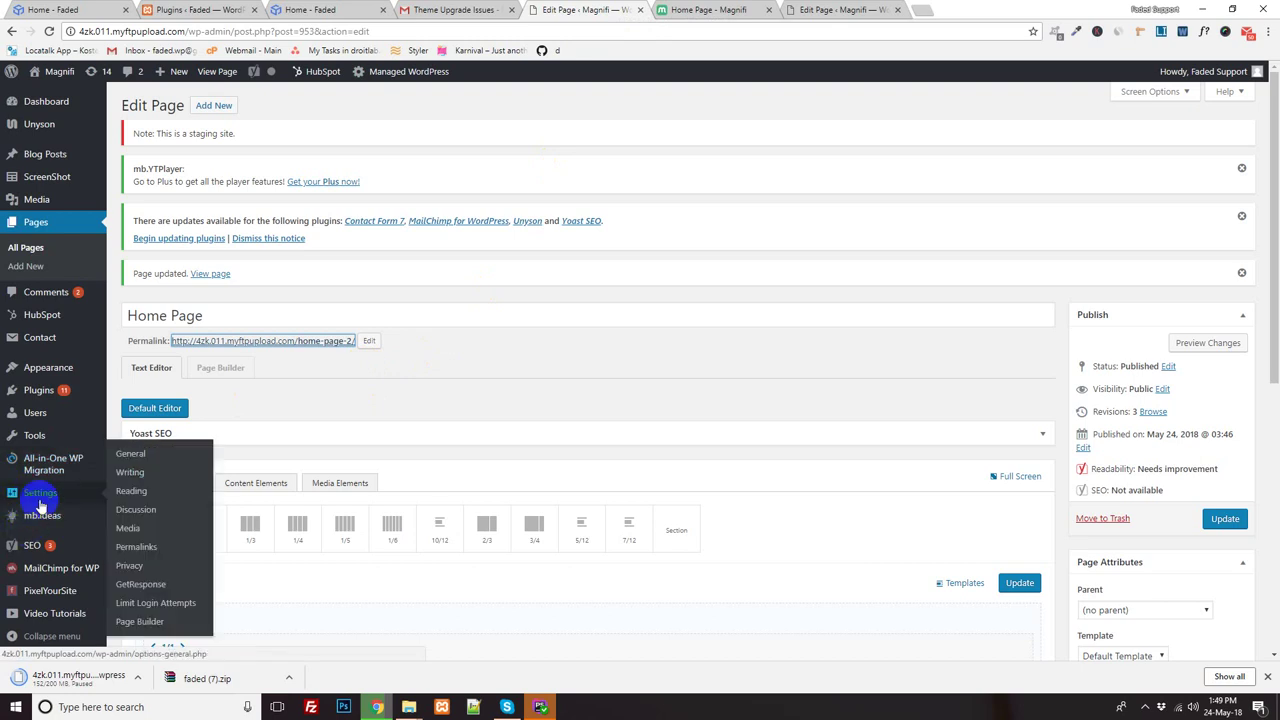
left_click(140, 550)
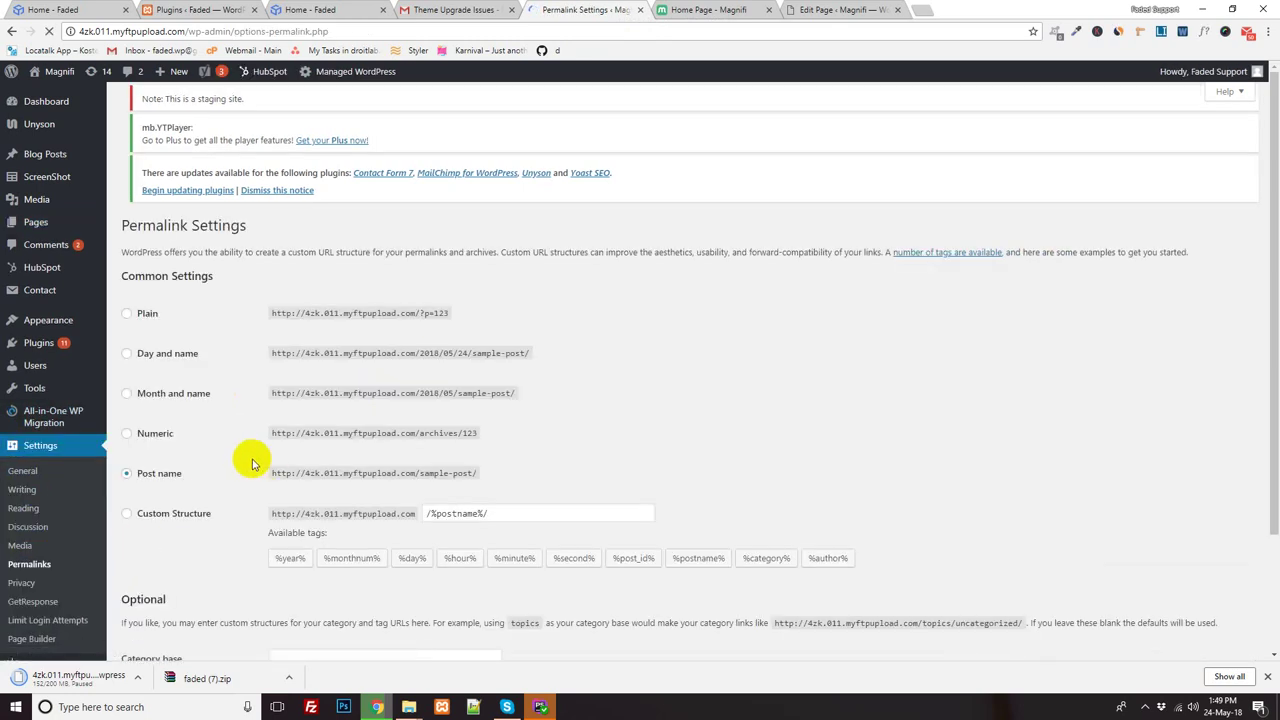
scroll(250, 465, "down", 1)
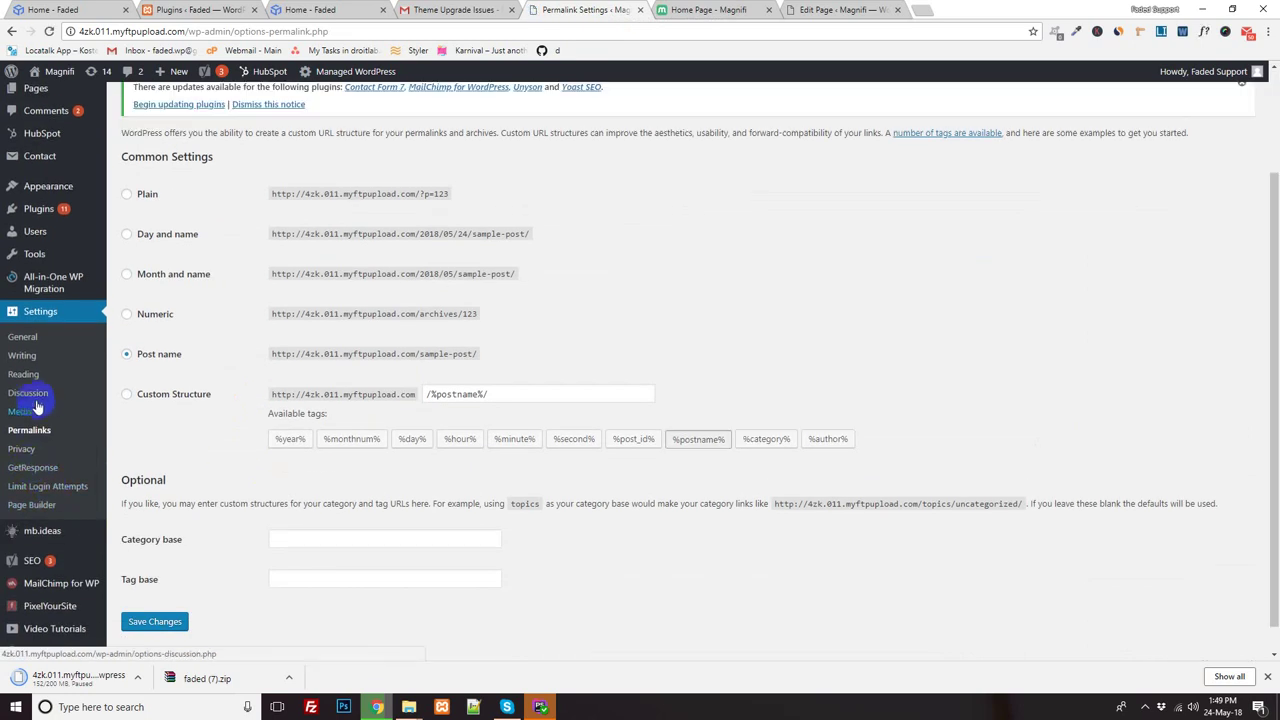
left_click(30, 378)
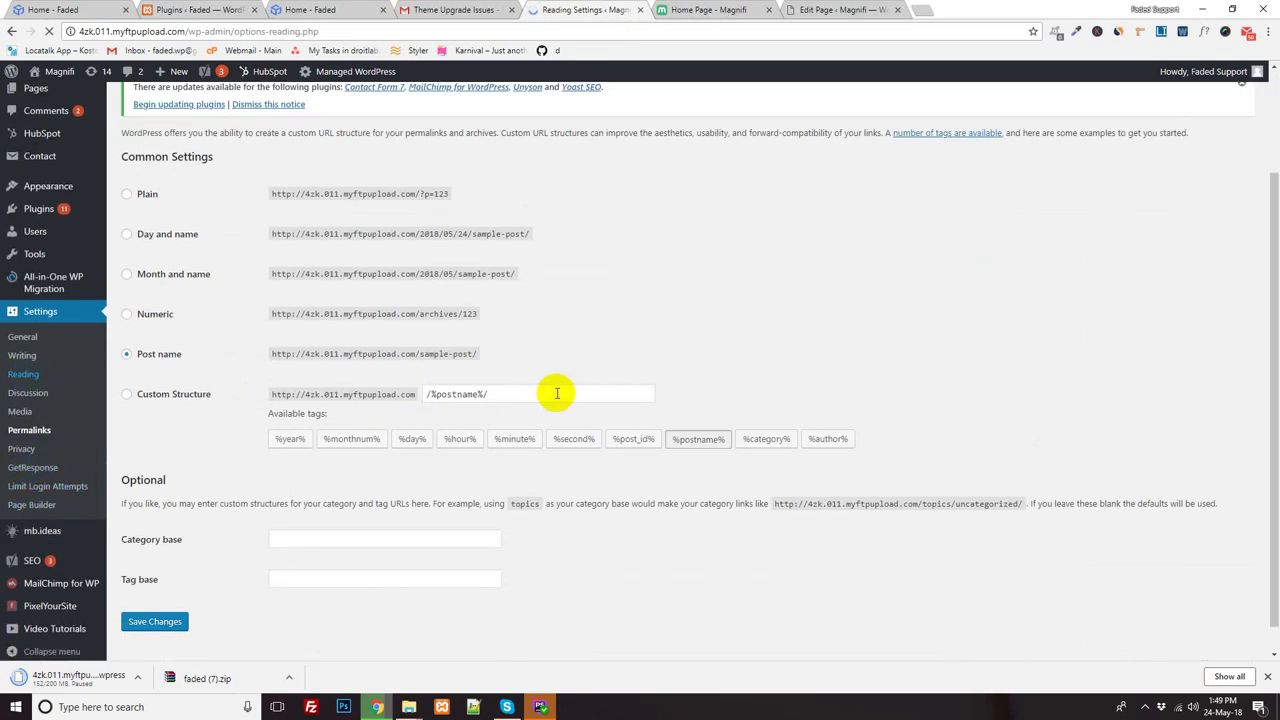
left_click(385, 337)
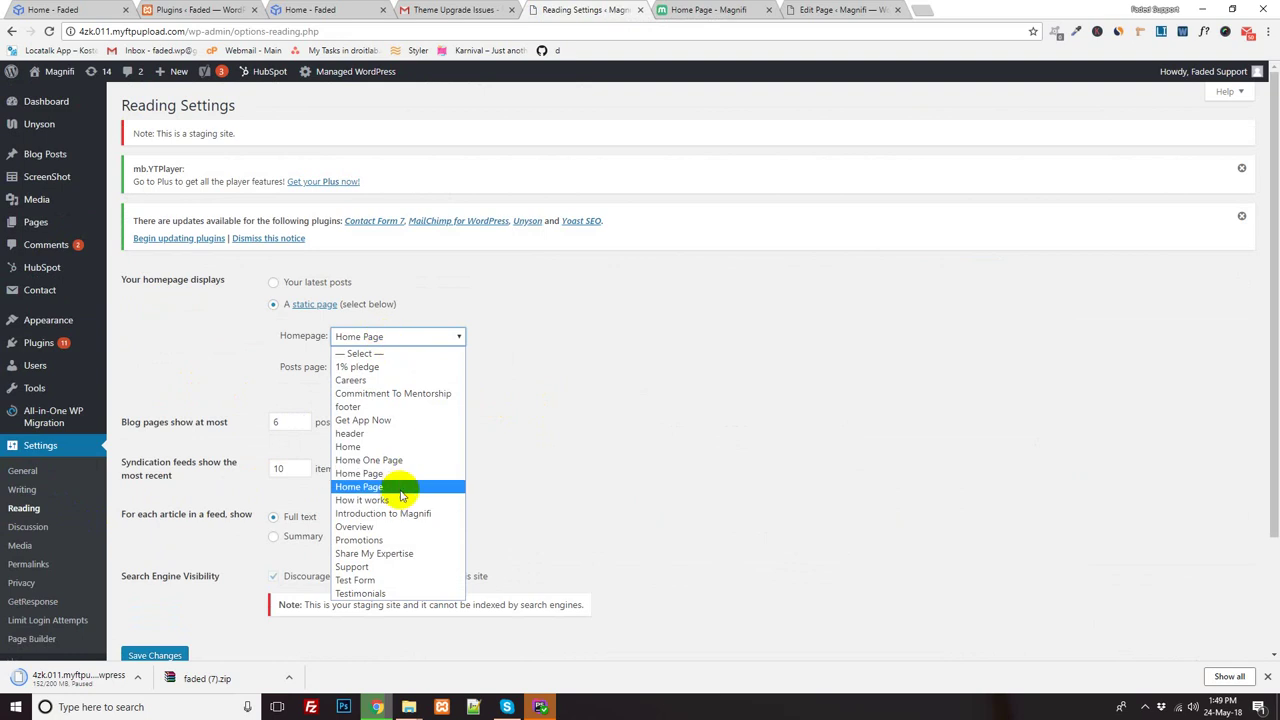
left_click(398, 487)
scroll(514, 457, "down", 3)
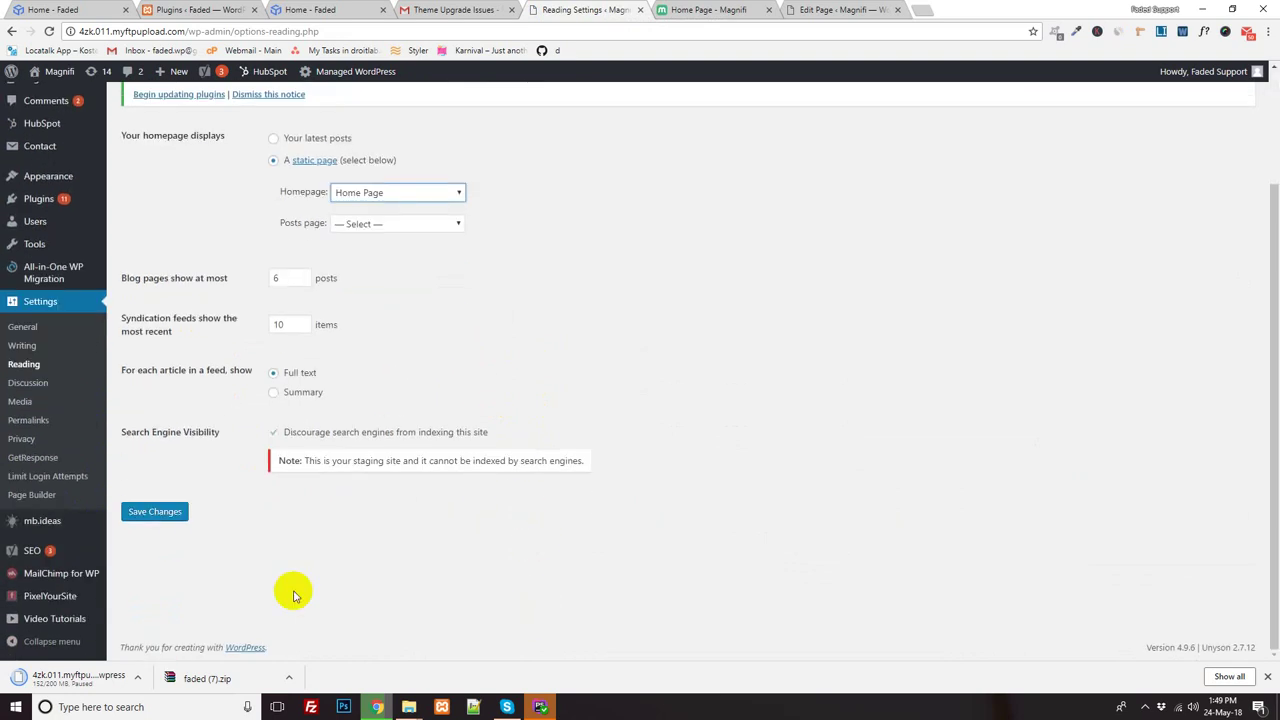
left_click(154, 513)
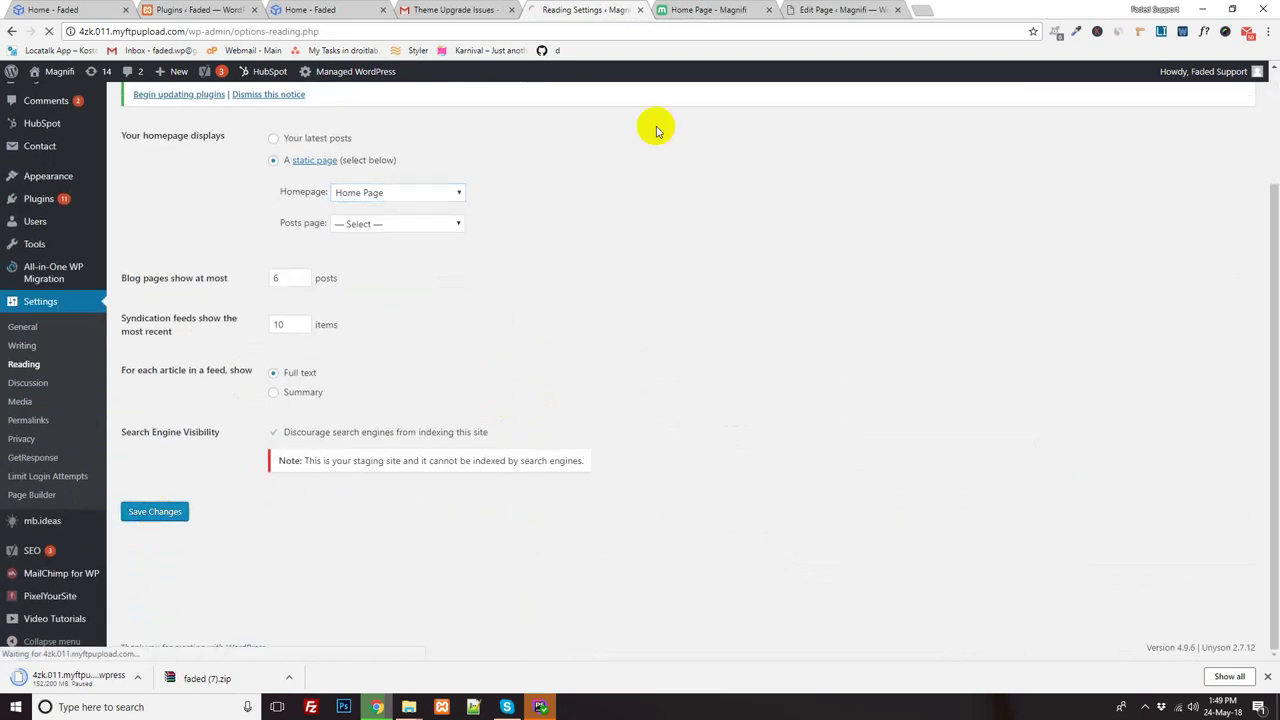
- Reload the live home page and check its title header and slider against the saved Reading settings
left_click(682, 12)
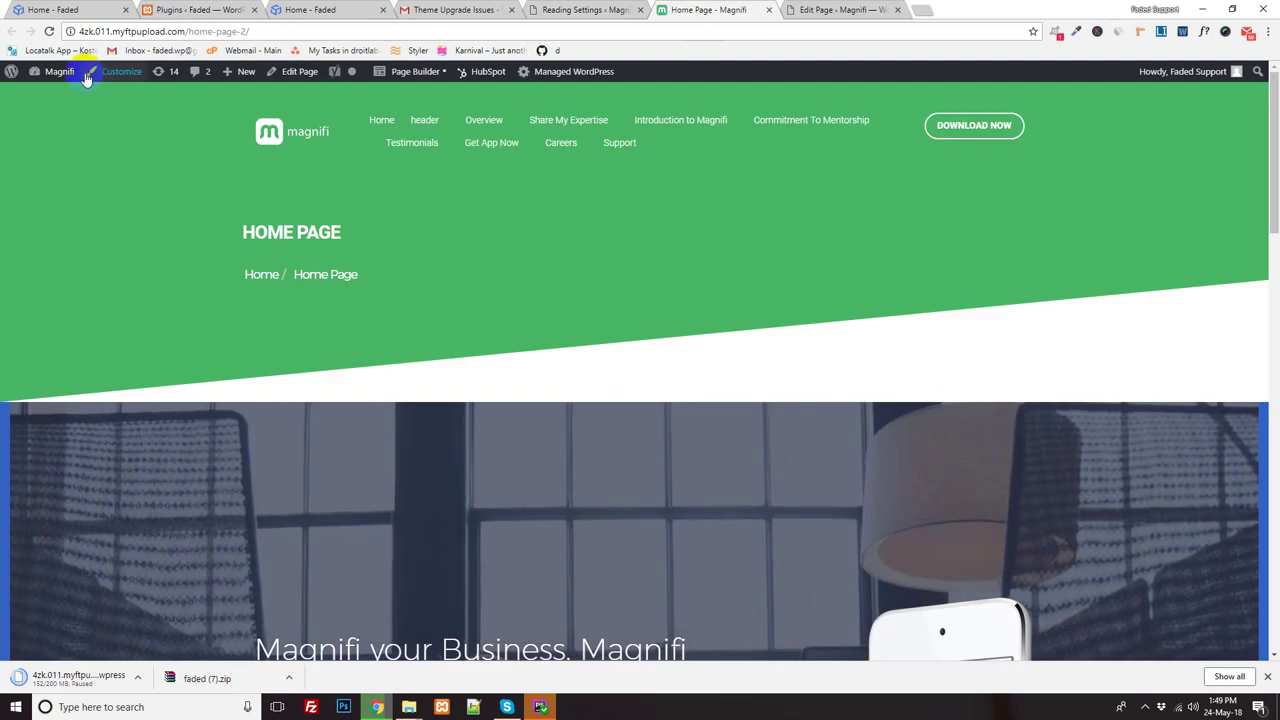
left_click(50, 31)
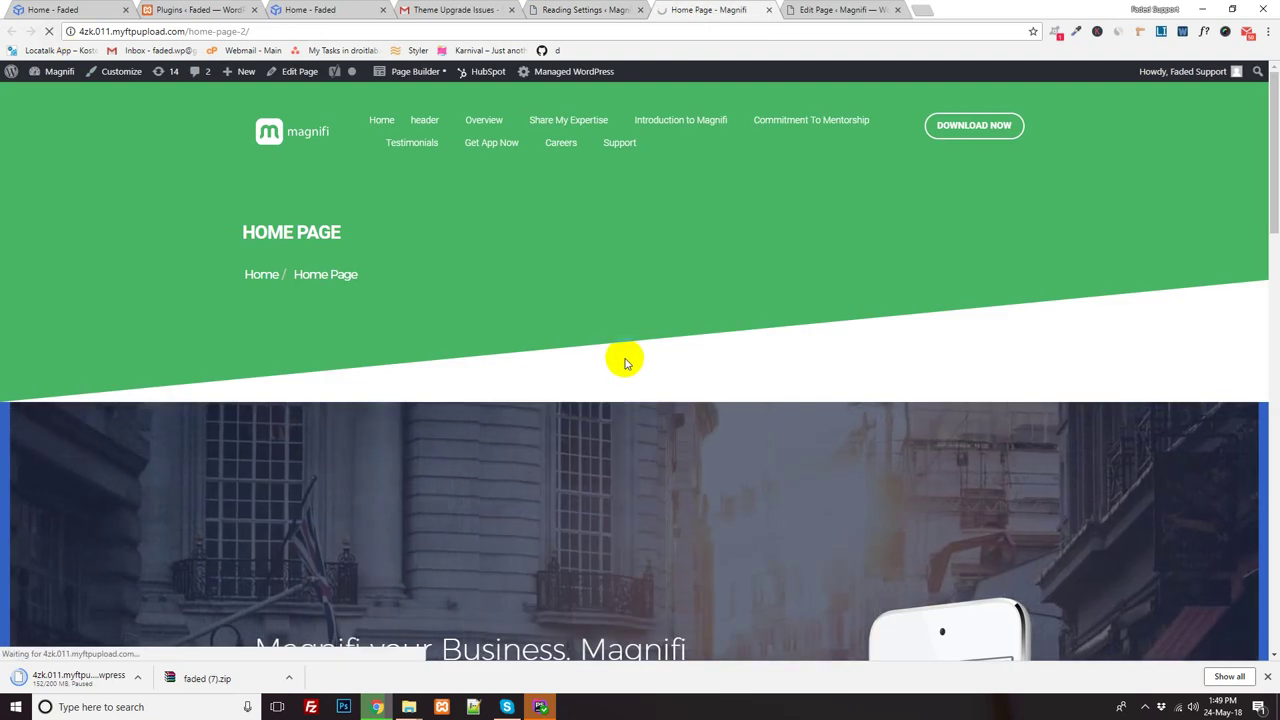
scroll(624, 375, "down", 3)
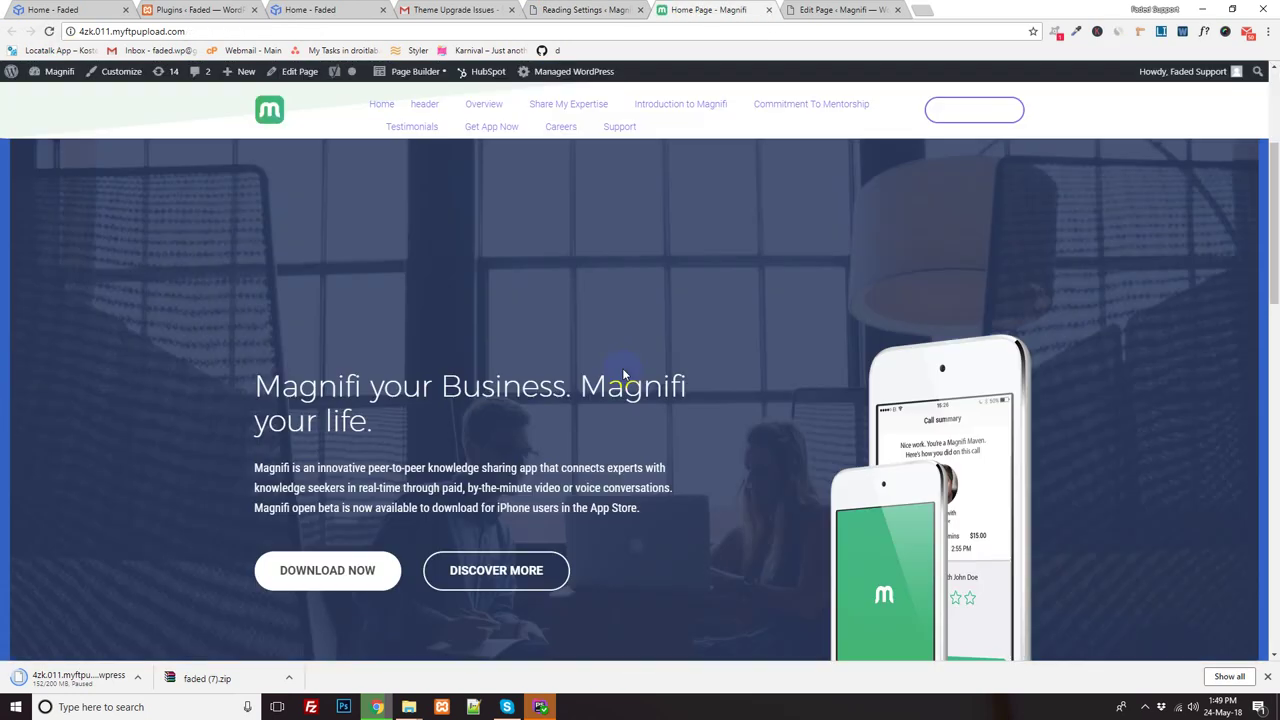
scroll(624, 375, "up", 3)
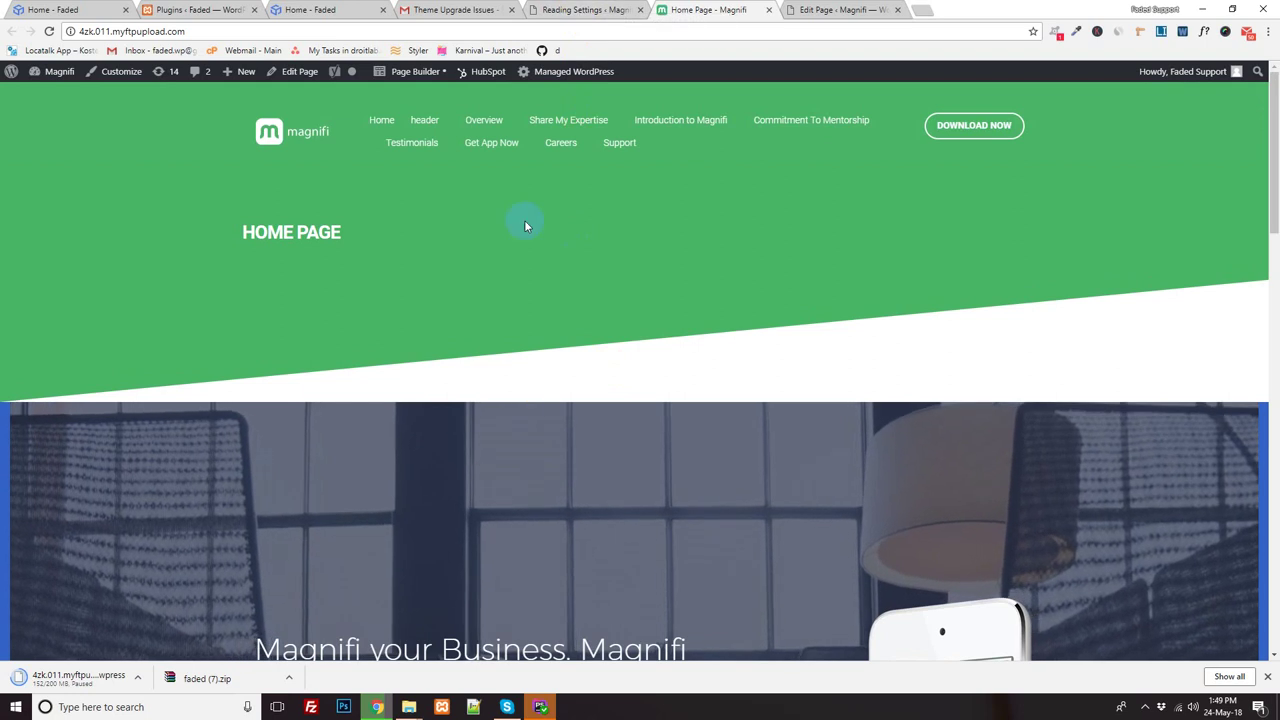
left_click(575, 10)
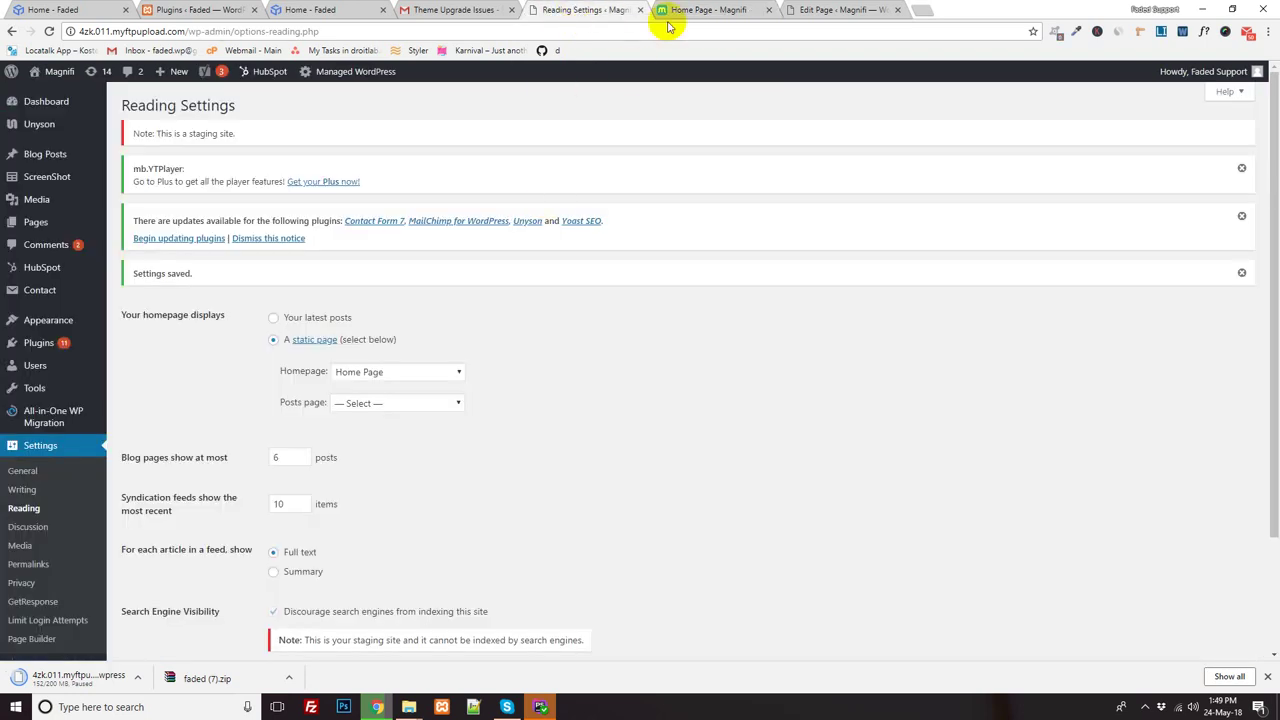
left_click(700, 10)
left_click(580, 10)
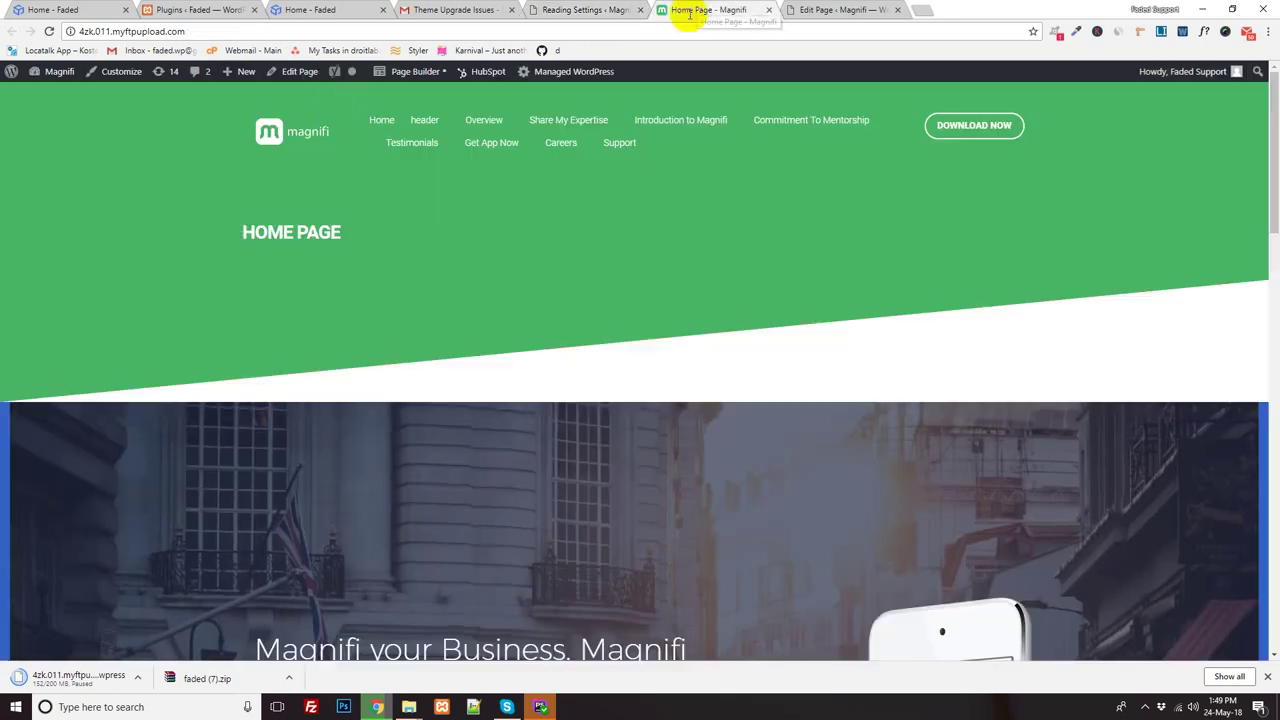
- Open the live Home Page for editing, close the Reading settings, and check its section layout and Section Settings
left_click(299, 71)
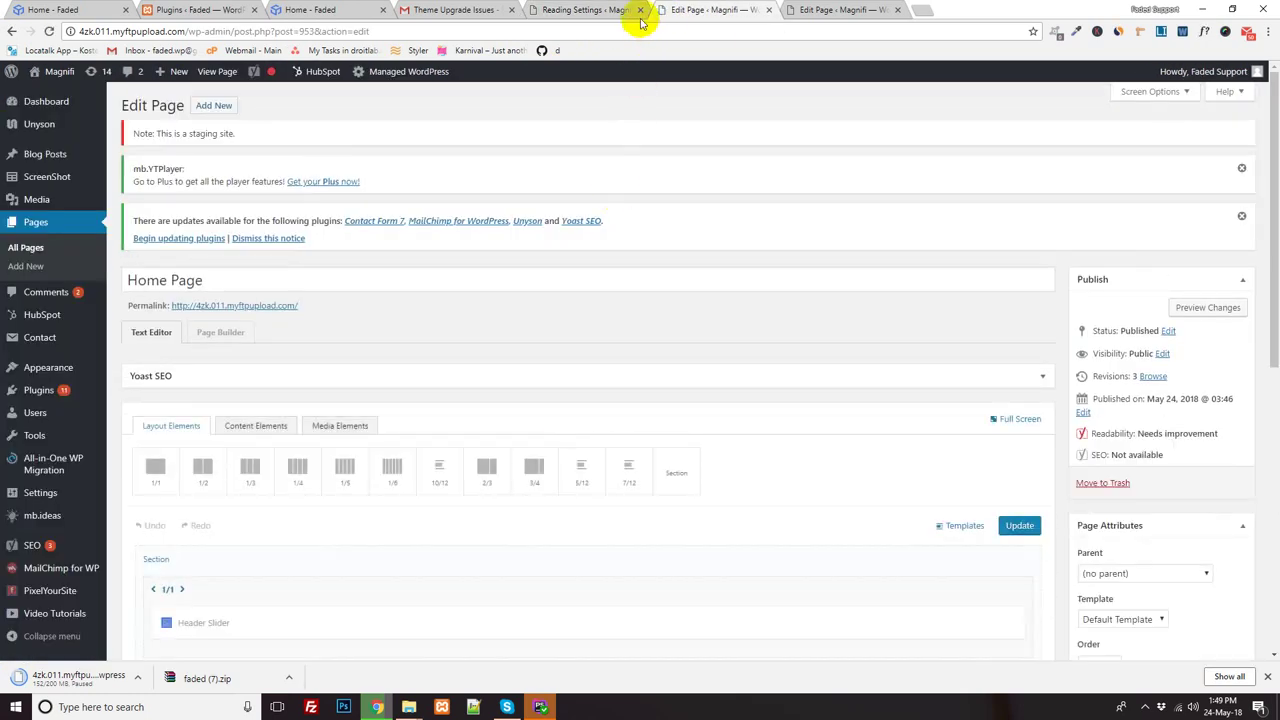
left_click(640, 10)
scroll(835, 467, "down", 2)
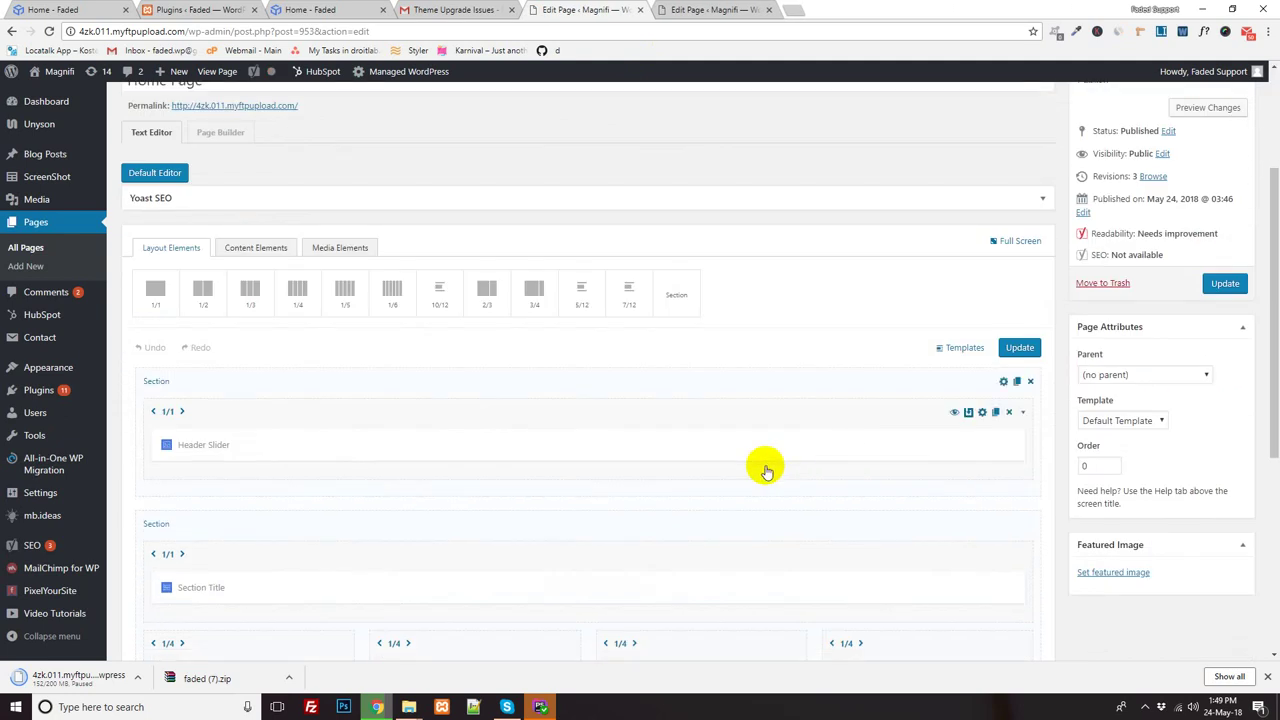
scroll(723, 480, "down", 4)
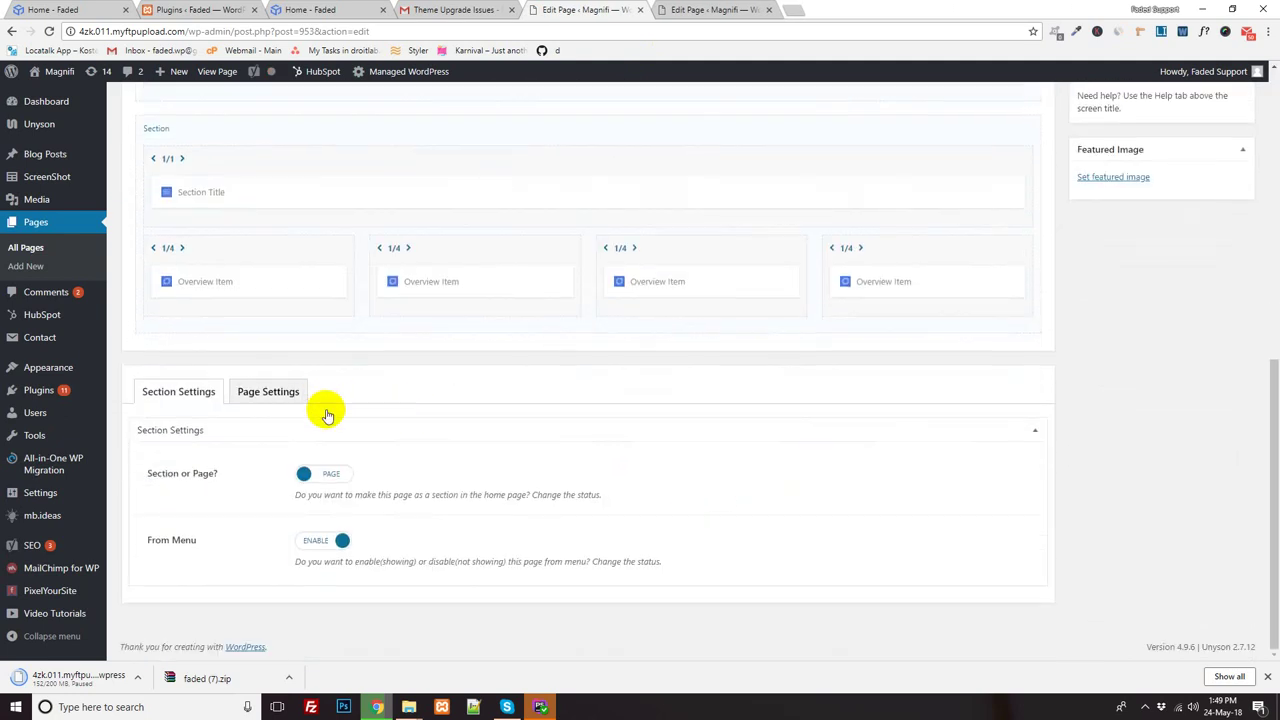
scroll(705, 590, "up", 1)
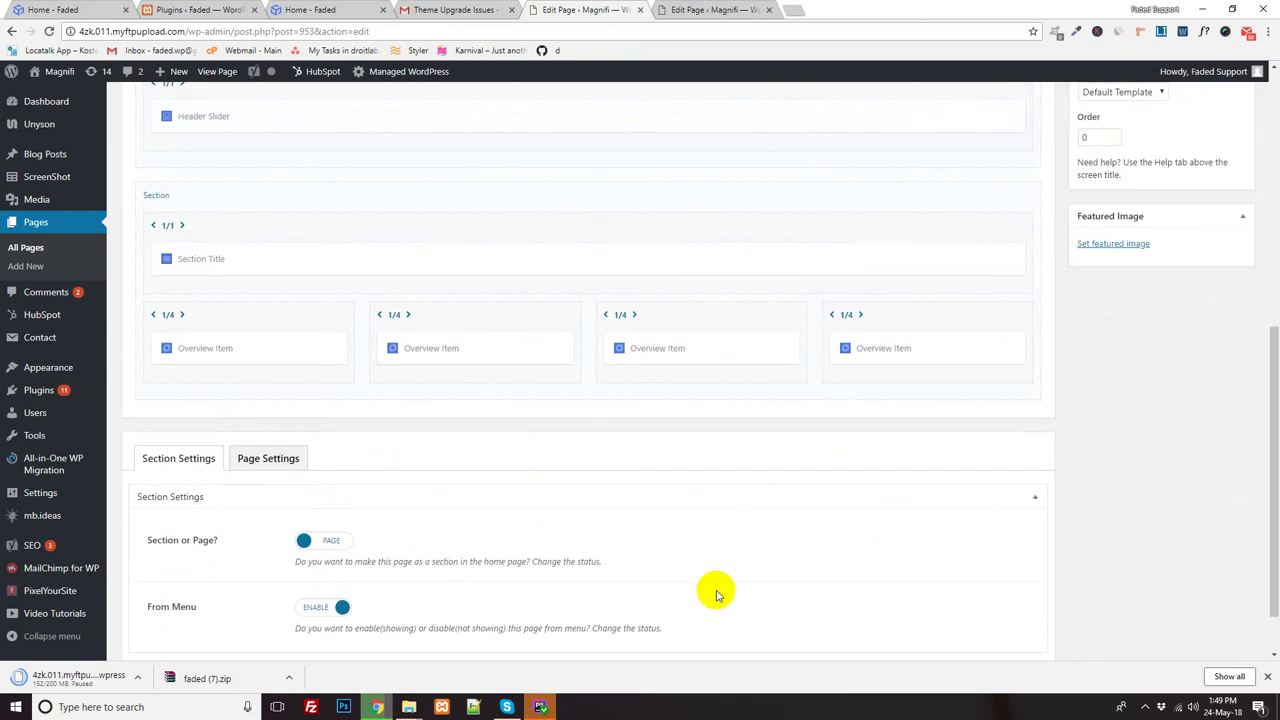
- Set the Home Page's template attribute to "Home multi page" and update the page
left_click(1146, 708)
scroll(1094, 406, "up", 2)
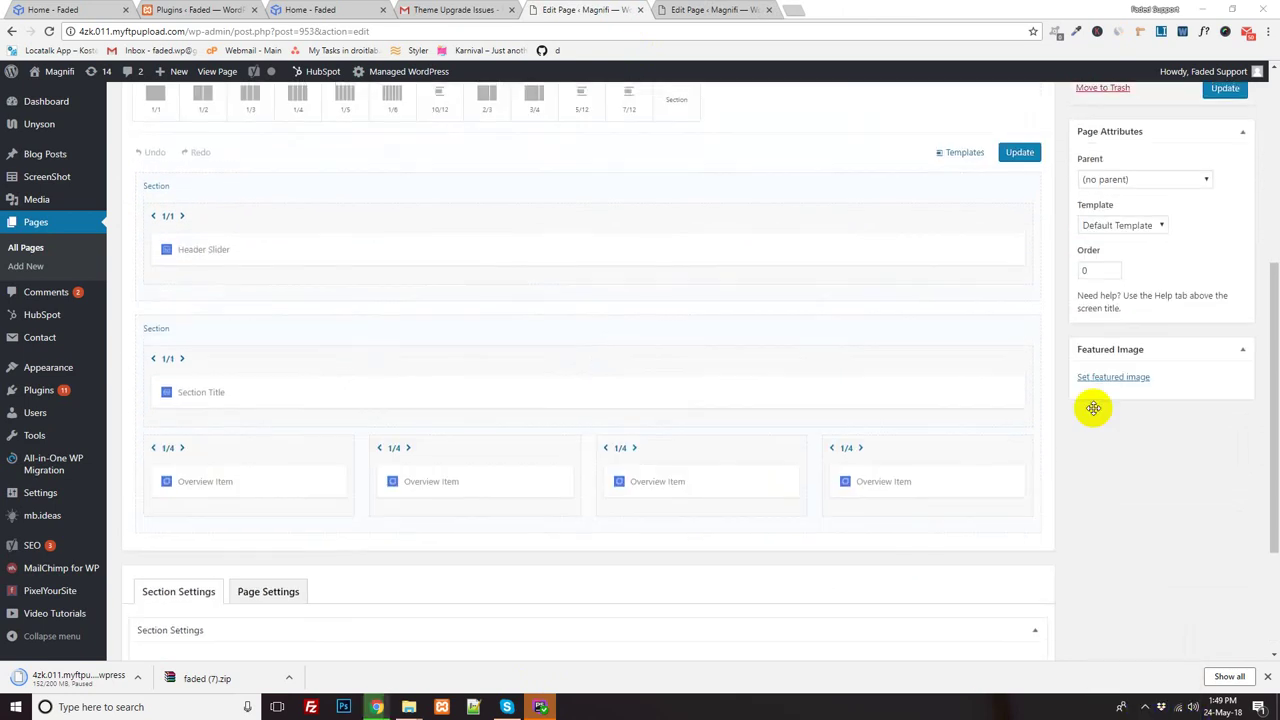
left_click(1124, 224)
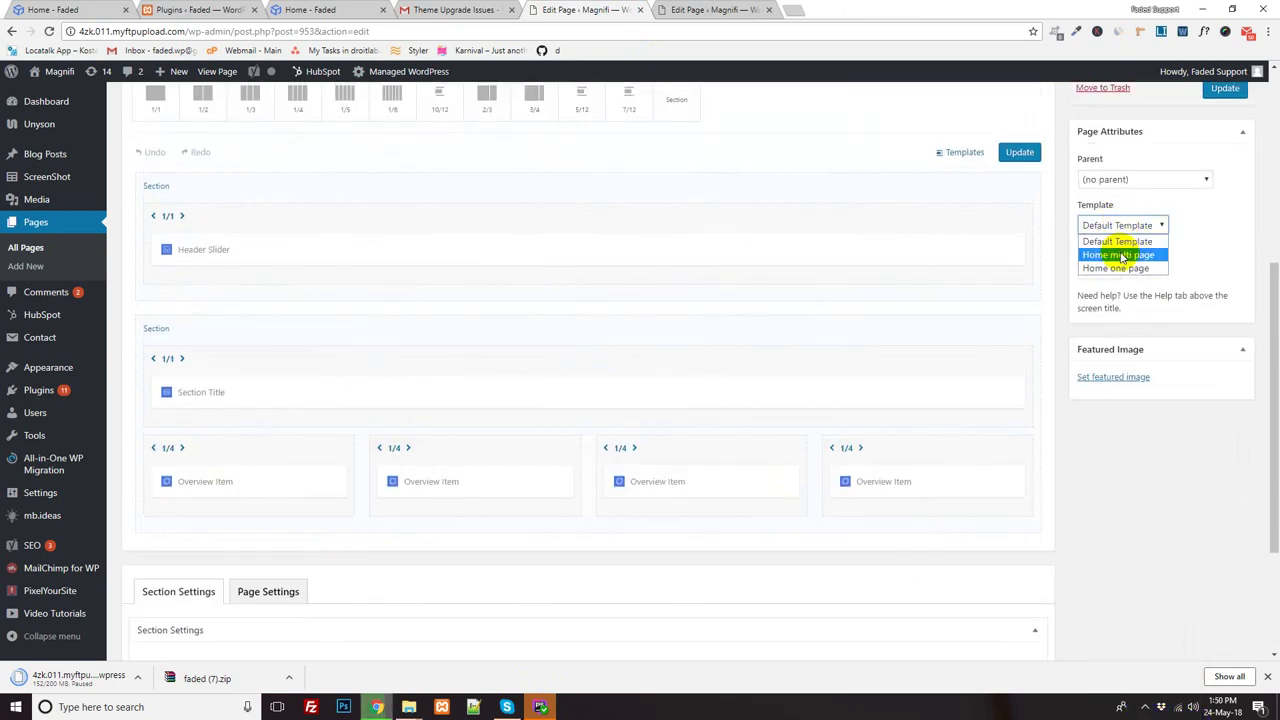
left_click(1122, 256)
left_click(1224, 95)
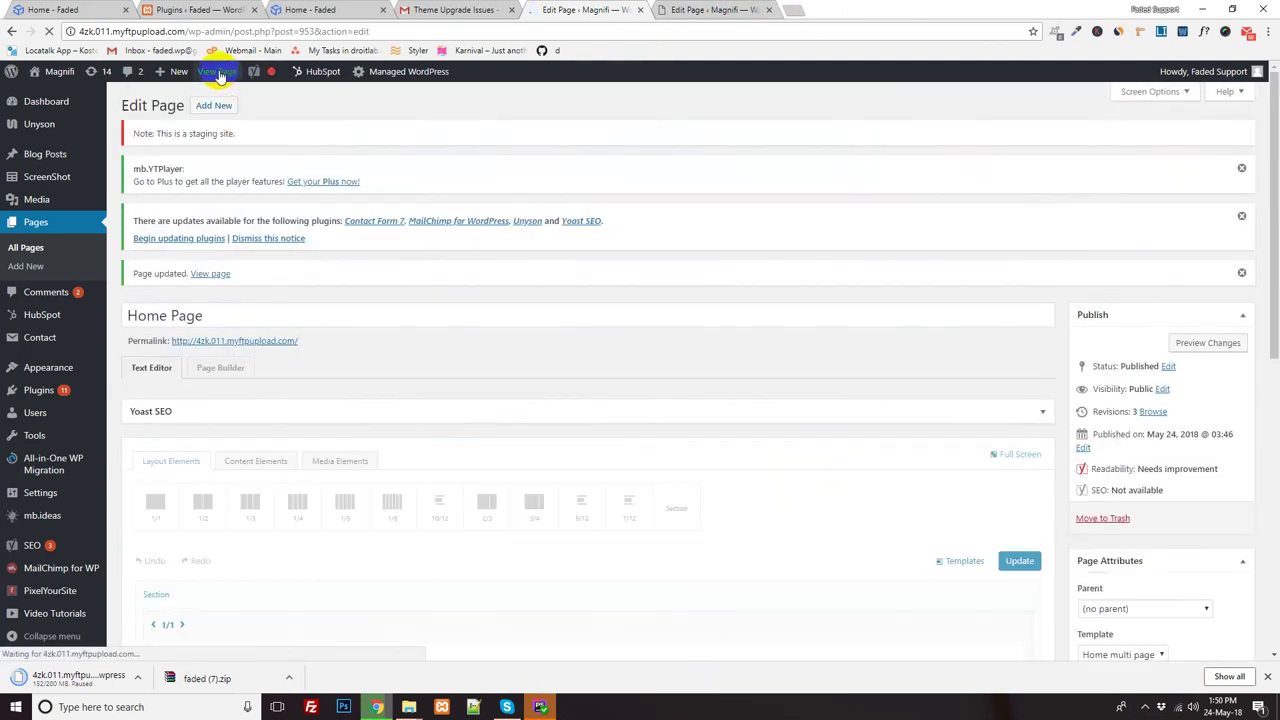
- View the live home page to check its header under the new template, and return to its page attributes in the editor
left_click(216, 72)
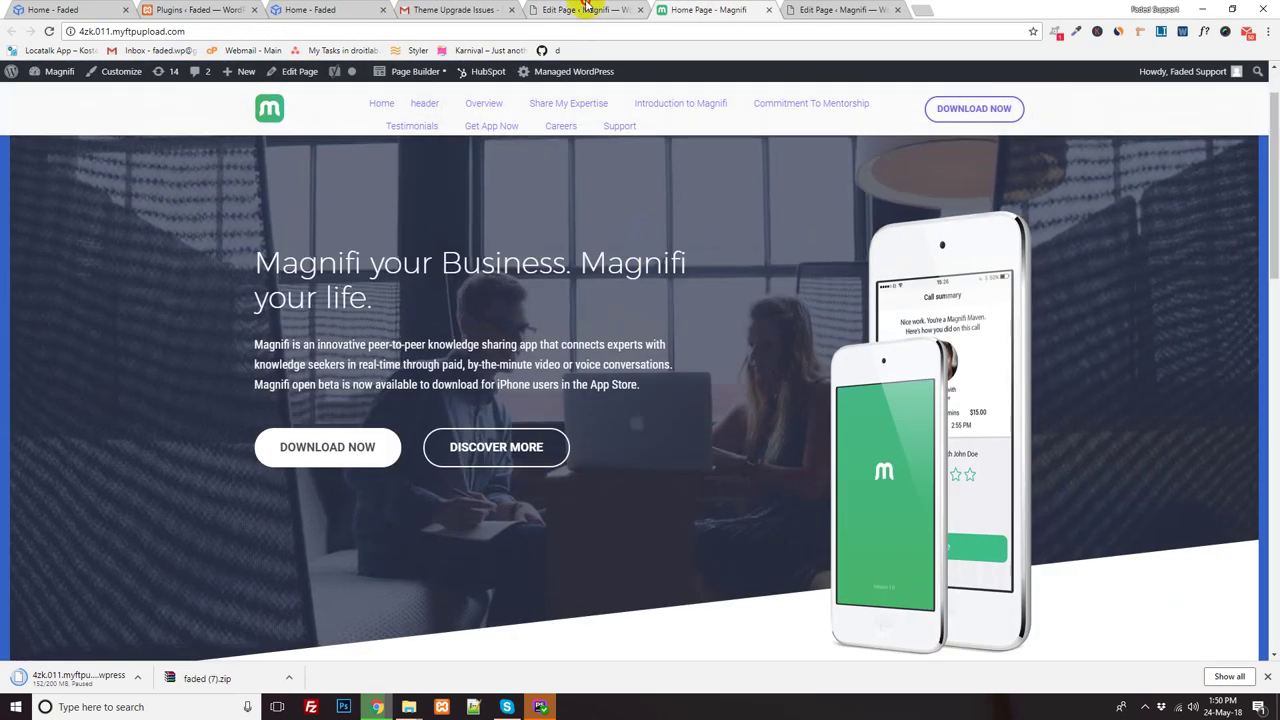
left_click(588, 8)
scroll(1160, 630, "down", 1)
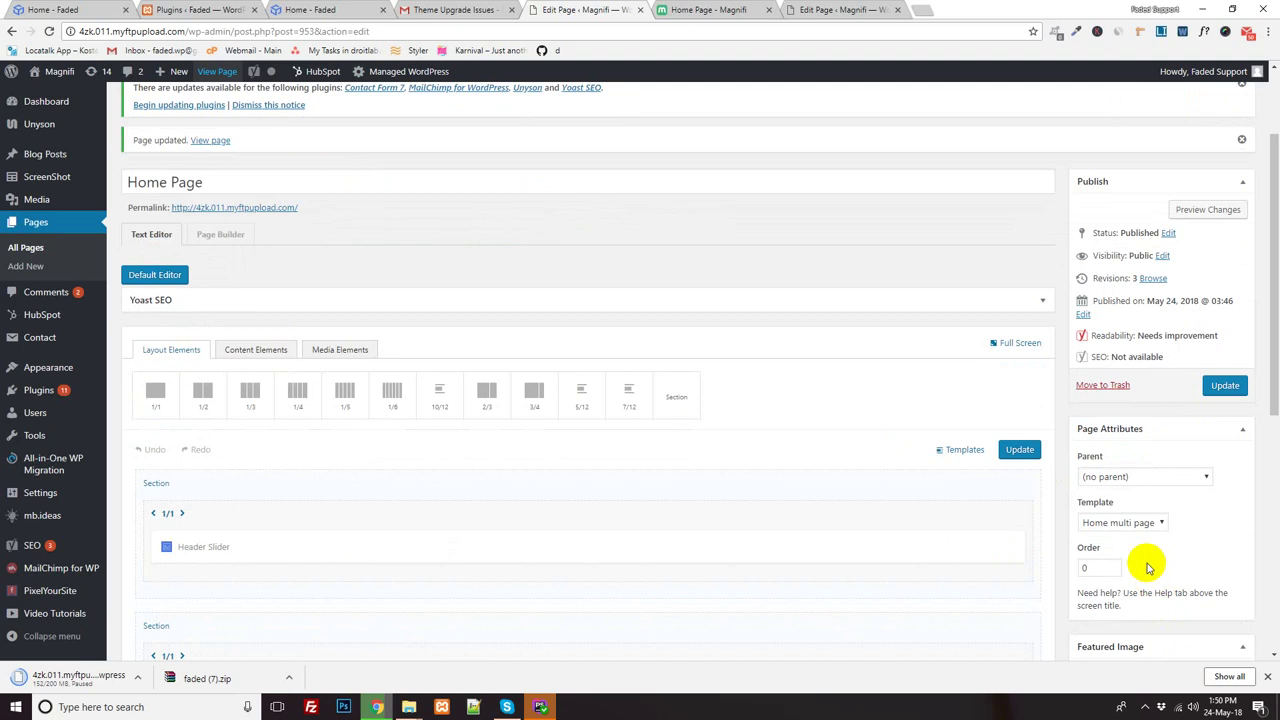
- Switch the page template to "Home one page", set it back to "Home multi page", and update the page
left_click(1147, 707)
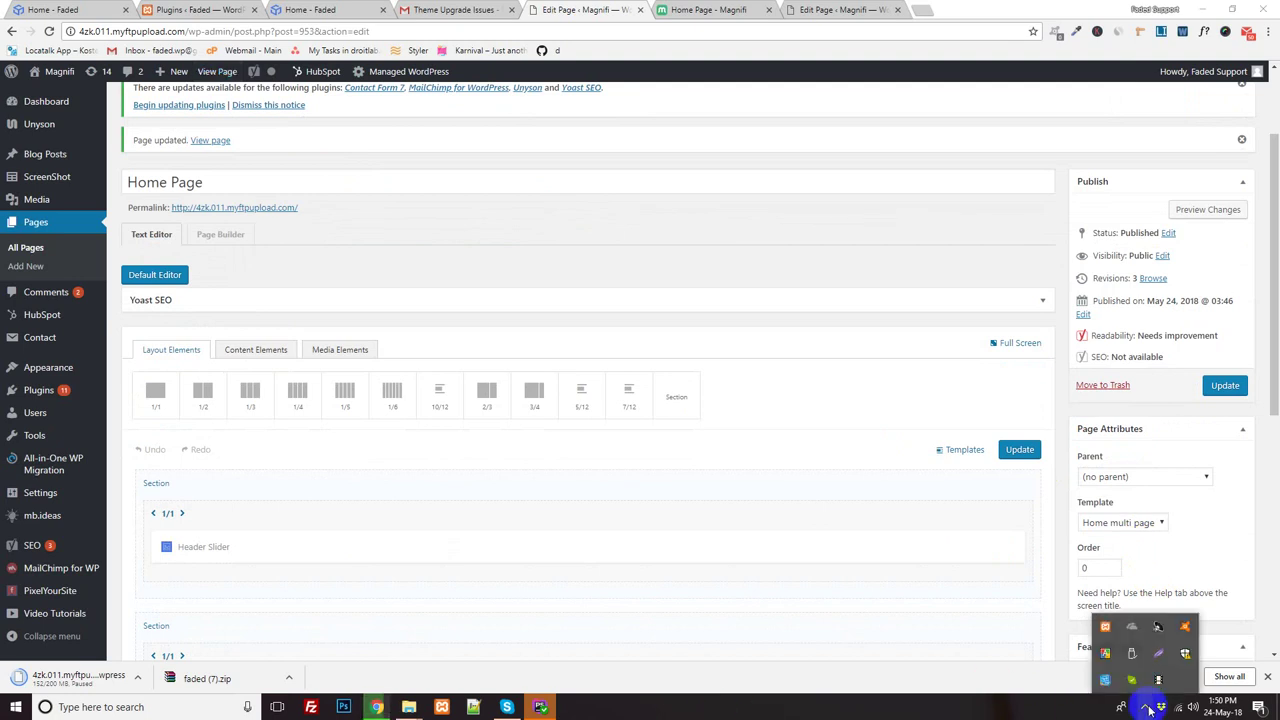
left_click(1110, 523)
left_click(1110, 566)
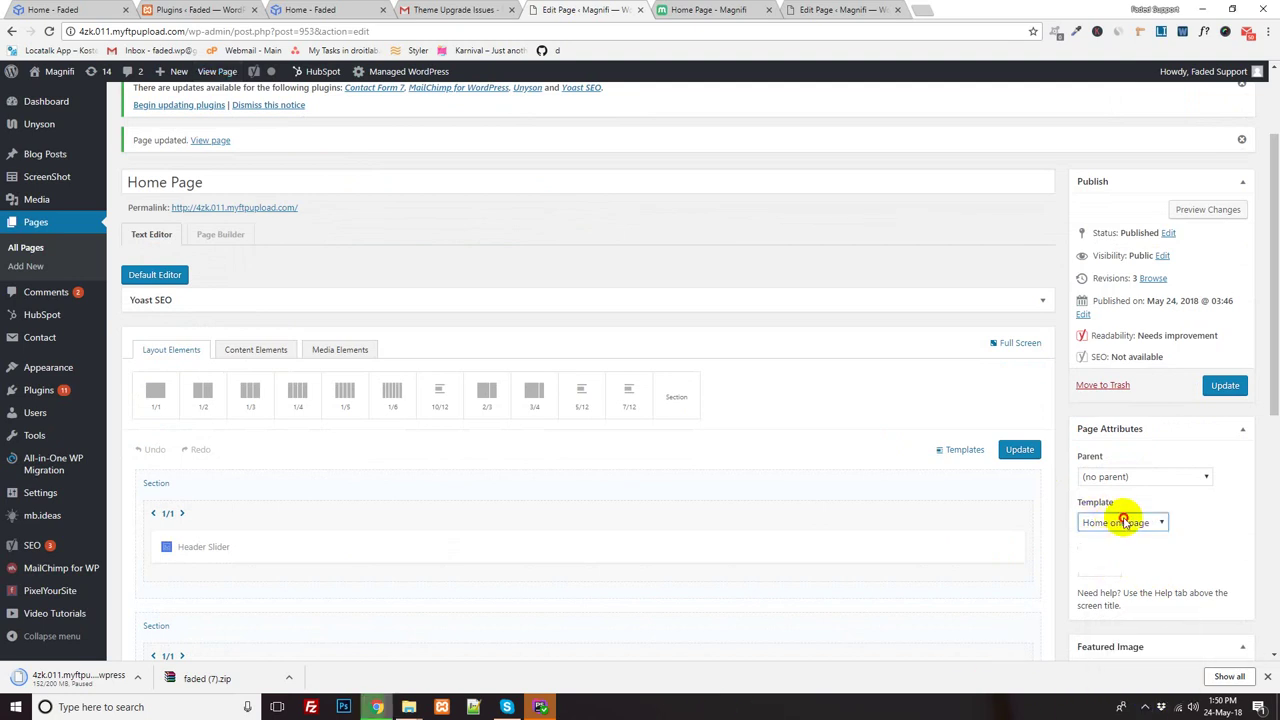
left_click(1123, 521)
left_click(1121, 554)
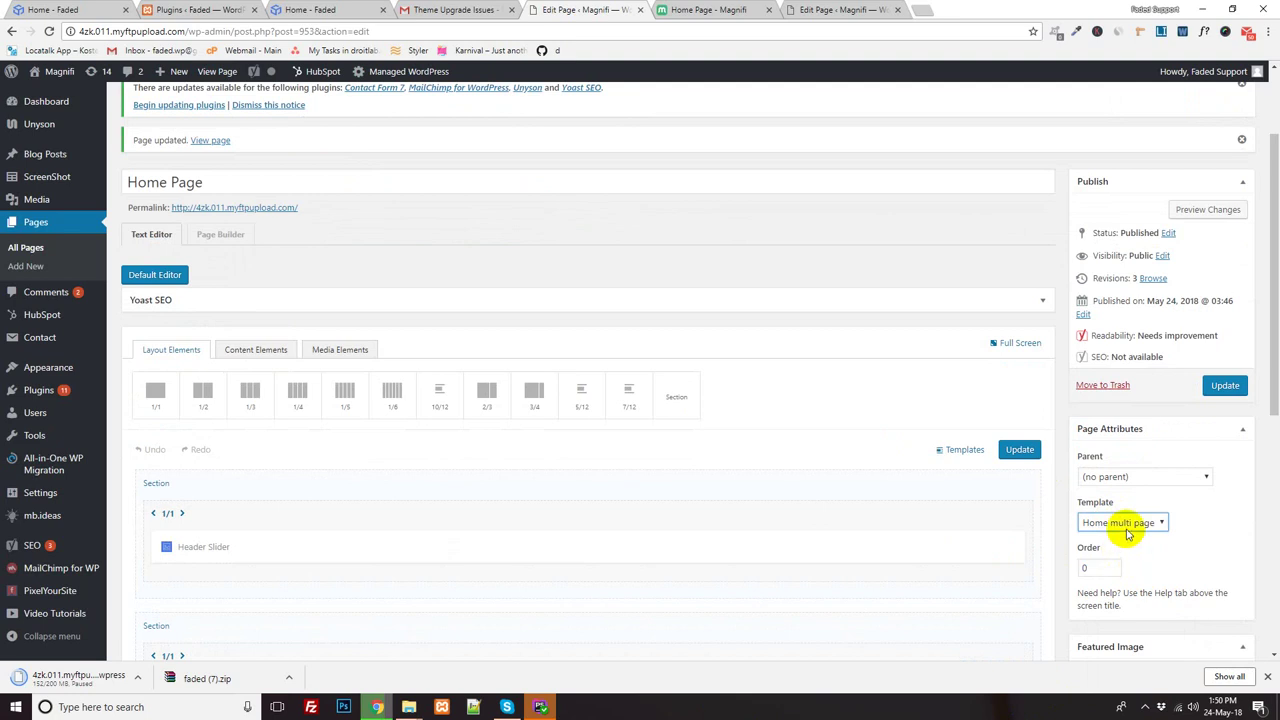
left_click(1236, 390)
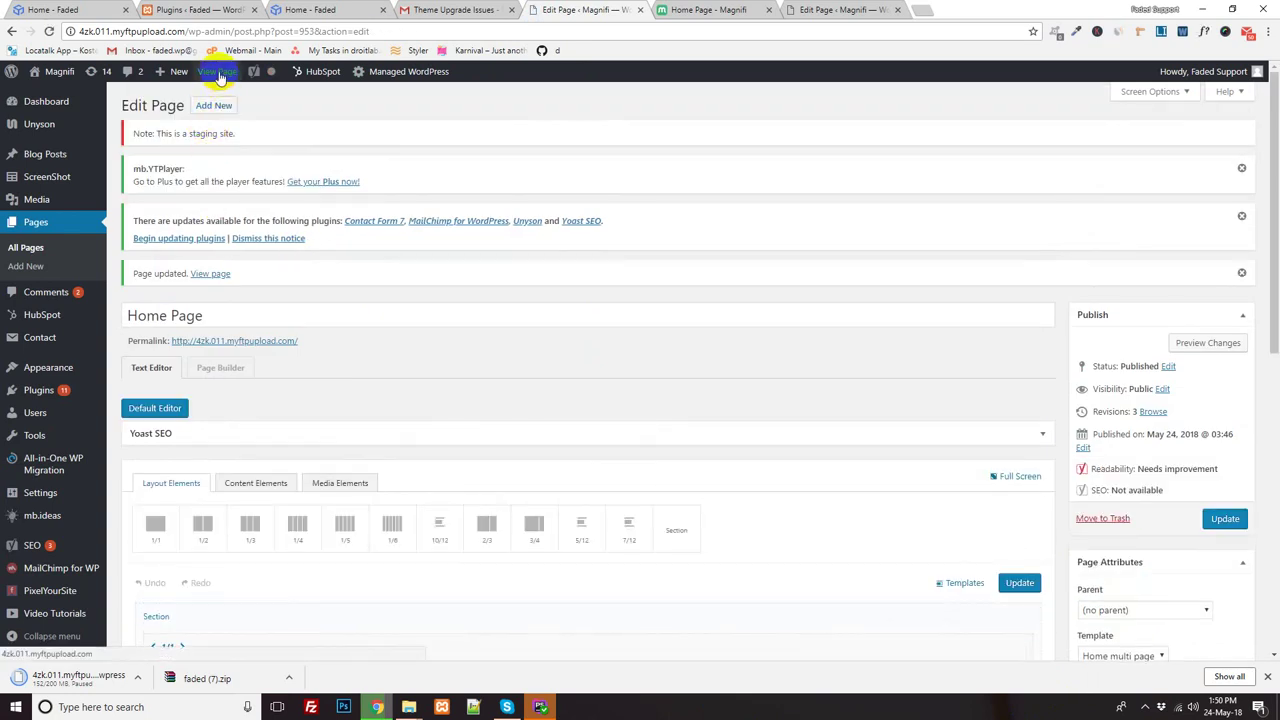
- Reopen the live home page in a new tab, close the old preview, and examine it from the overview items to the footer
middle_click(220, 76)
left_click(771, 9)
left_click(745, 10)
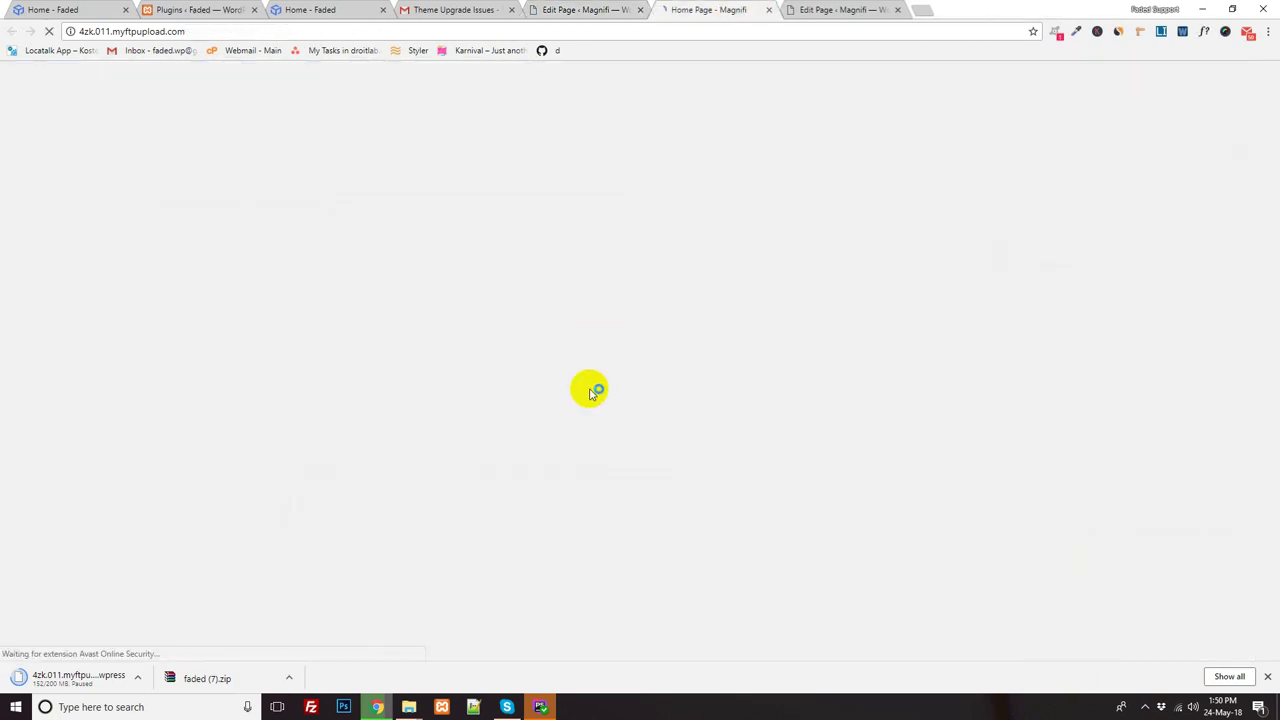
scroll(520, 340, "down", 10)
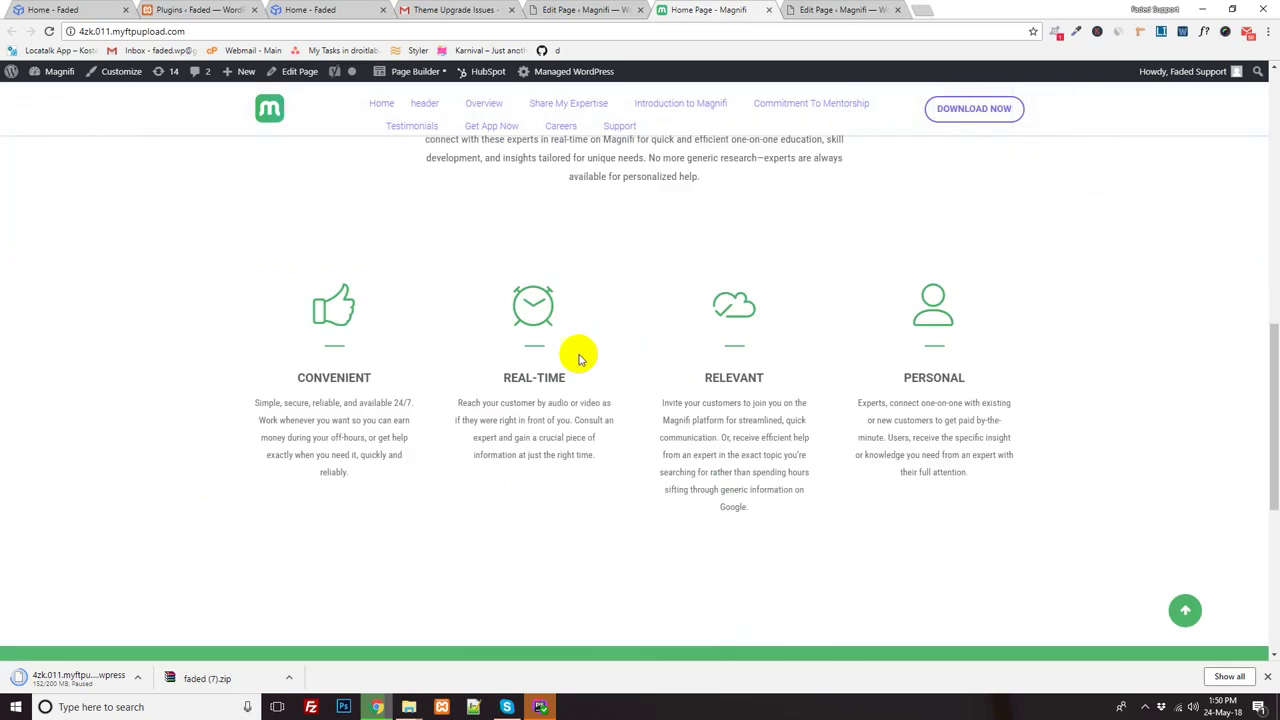
scroll(731, 330, "down", 5)
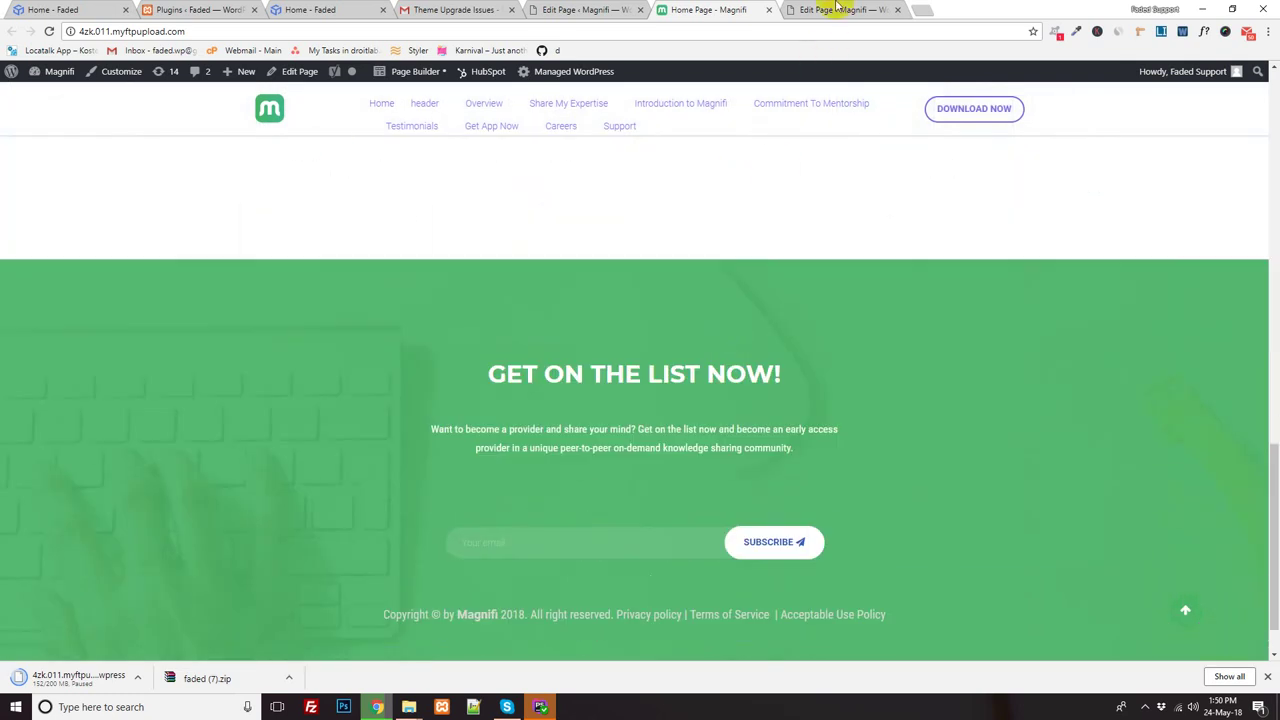
- Leave the old home page's editor and open the "Get App Now" page for editing from the pages list
left_click(836, 9)
scroll(343, 441, "down", 3)
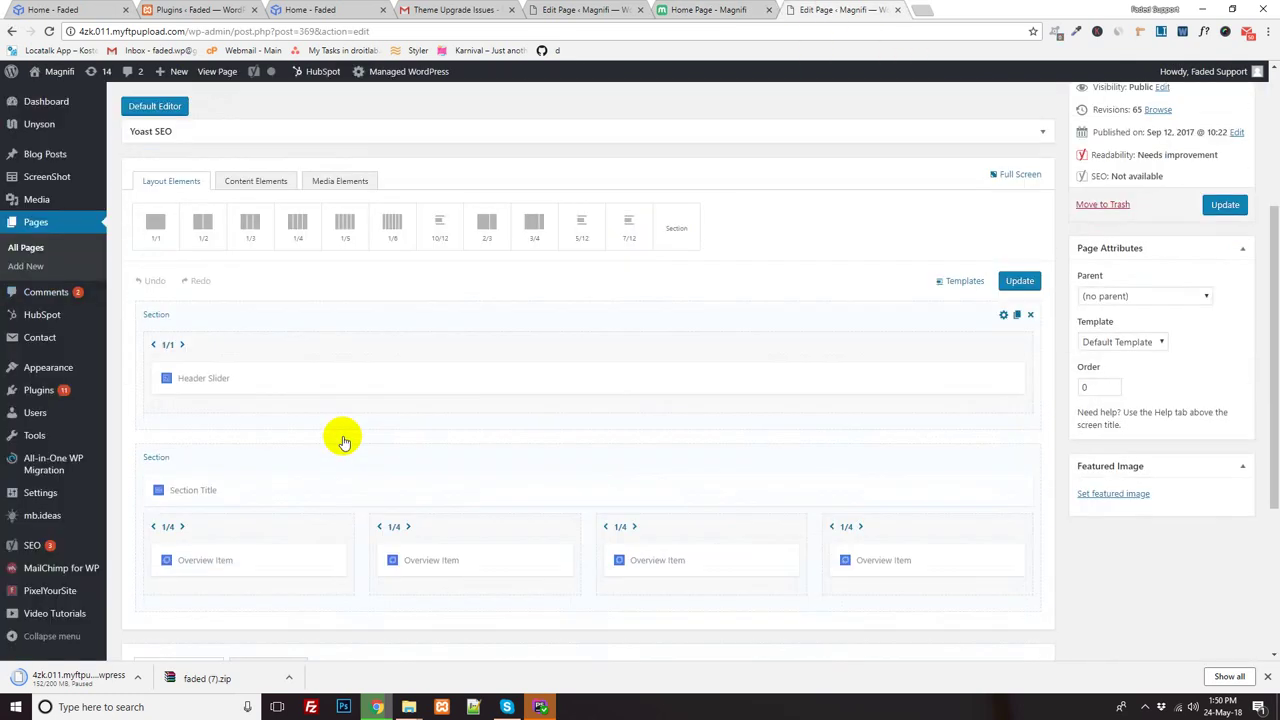
left_click(50, 236)
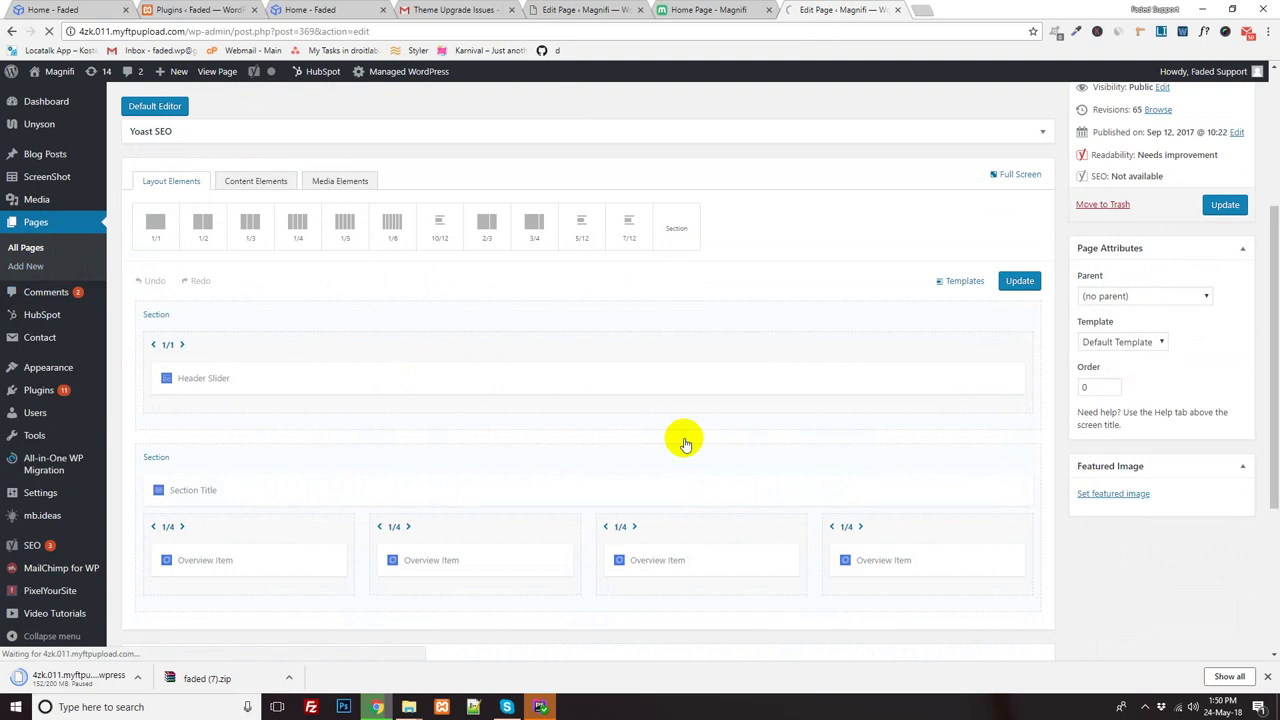
scroll(463, 443, "down", 3)
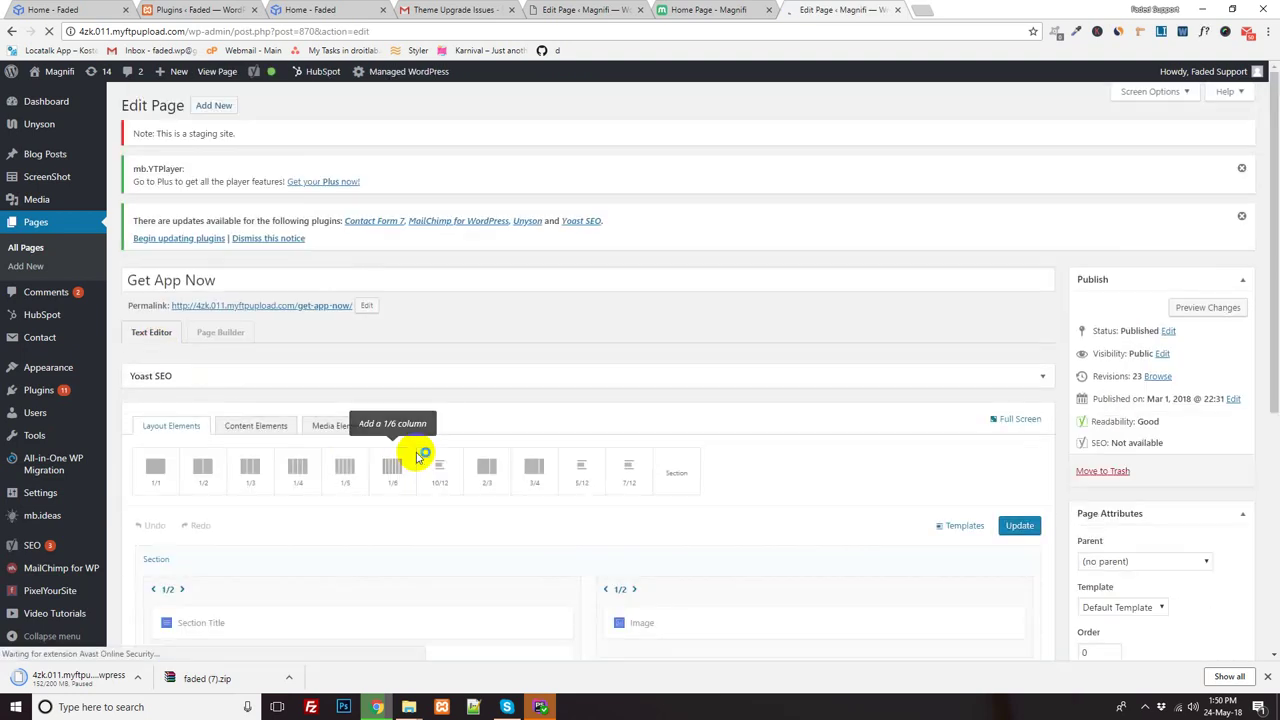
- Save the 1/2 column holding the section title, heading and buttons as a column template named "Get Apps Left"
scroll(418, 456, "down", 2)
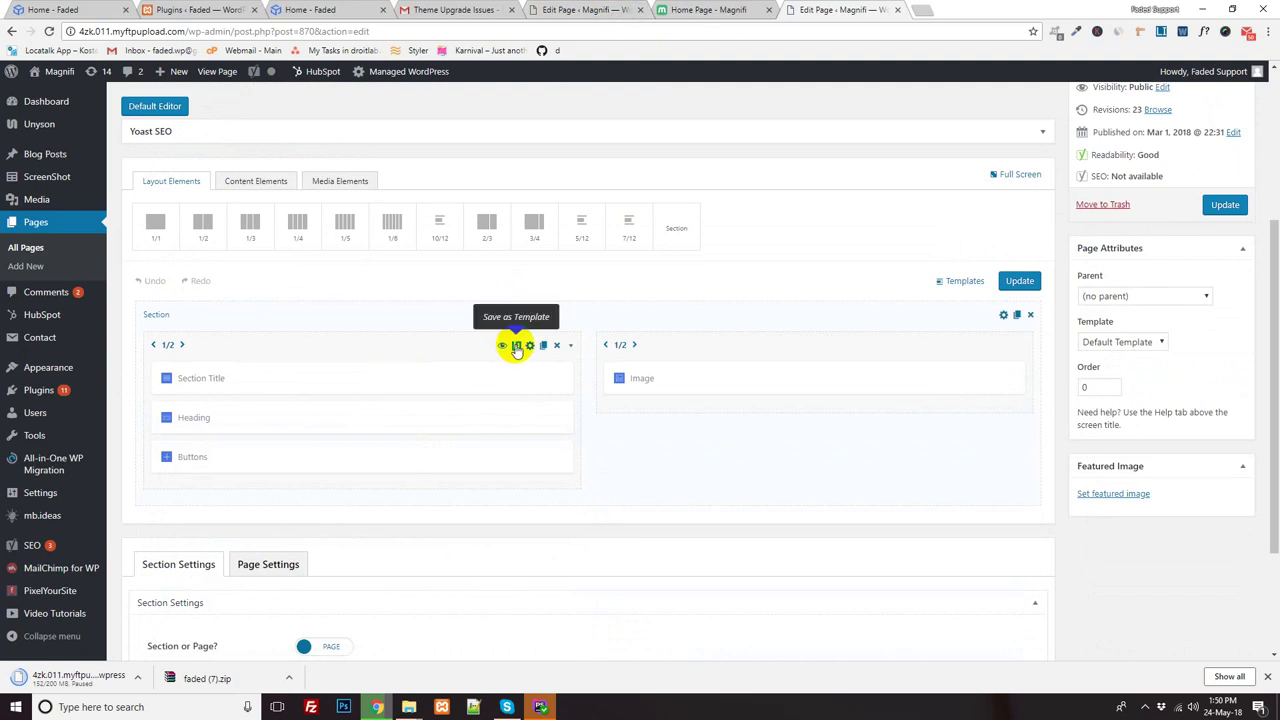
left_click(514, 347)
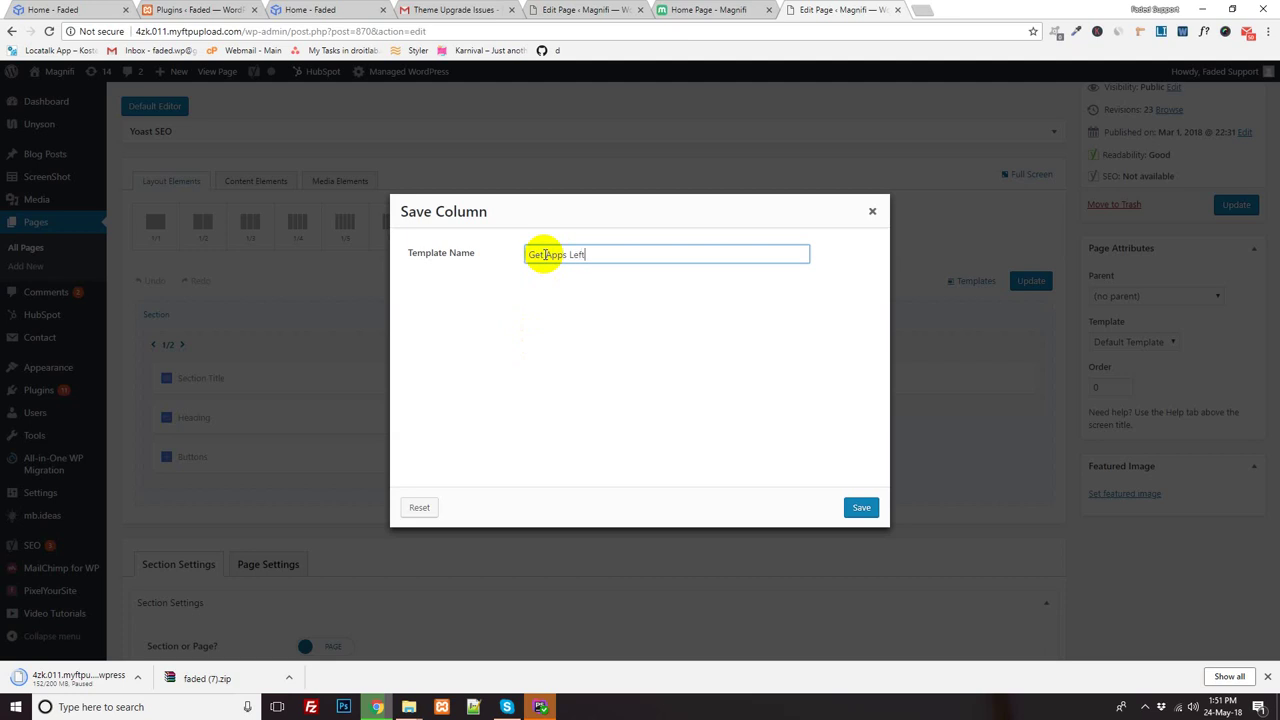
left_click(860, 509)
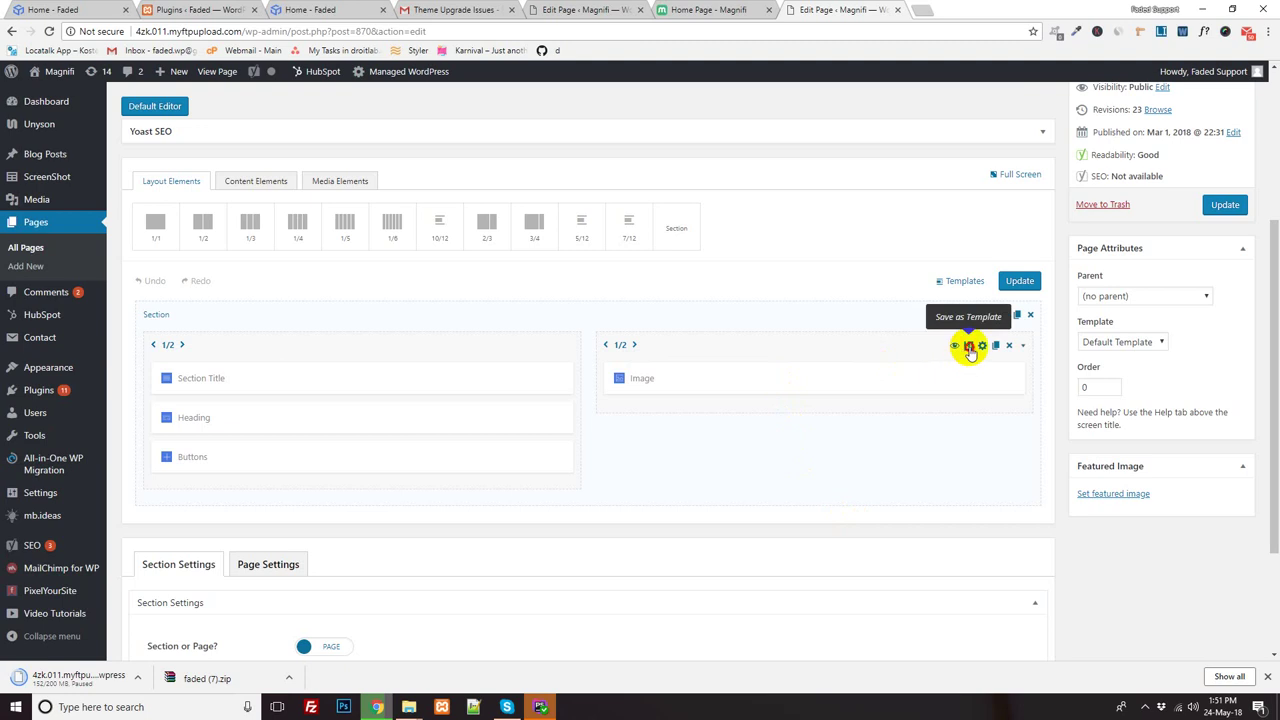
- Save the 1/2 column holding the image as a template named "Get Apps right image" and update the Get App Now page
left_click(967, 346)
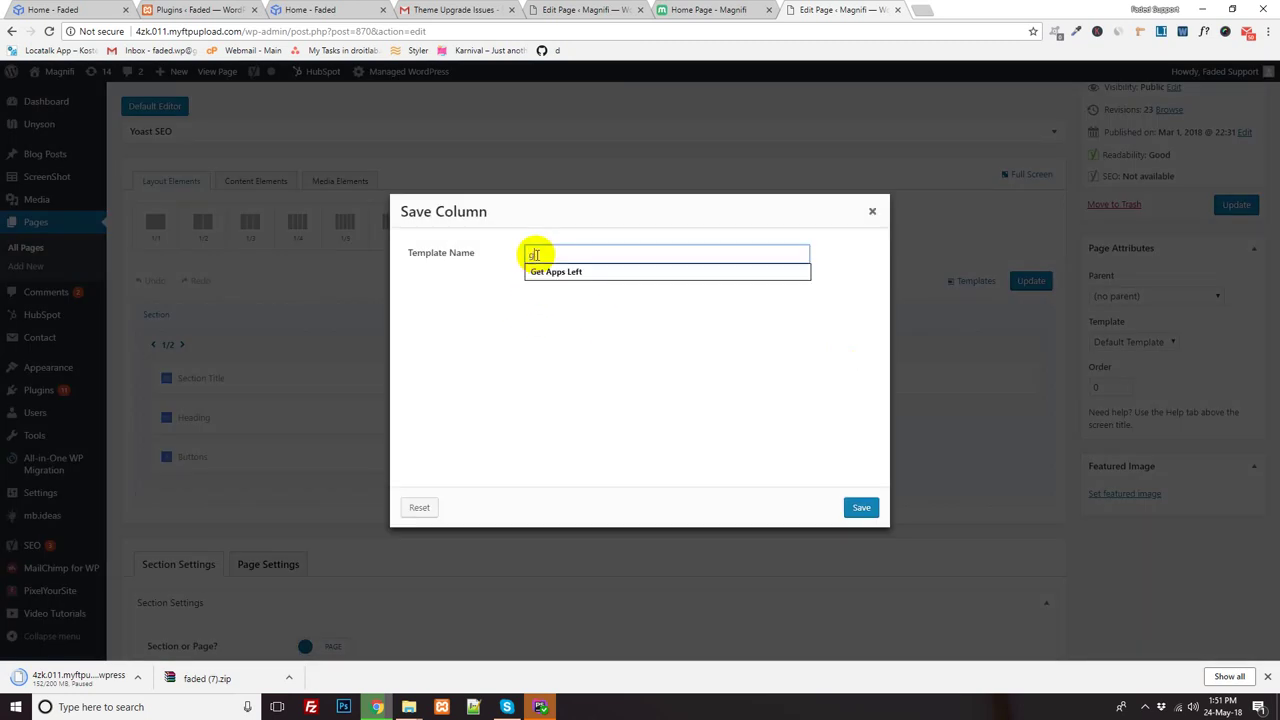
type("g")
left_click(558, 272)
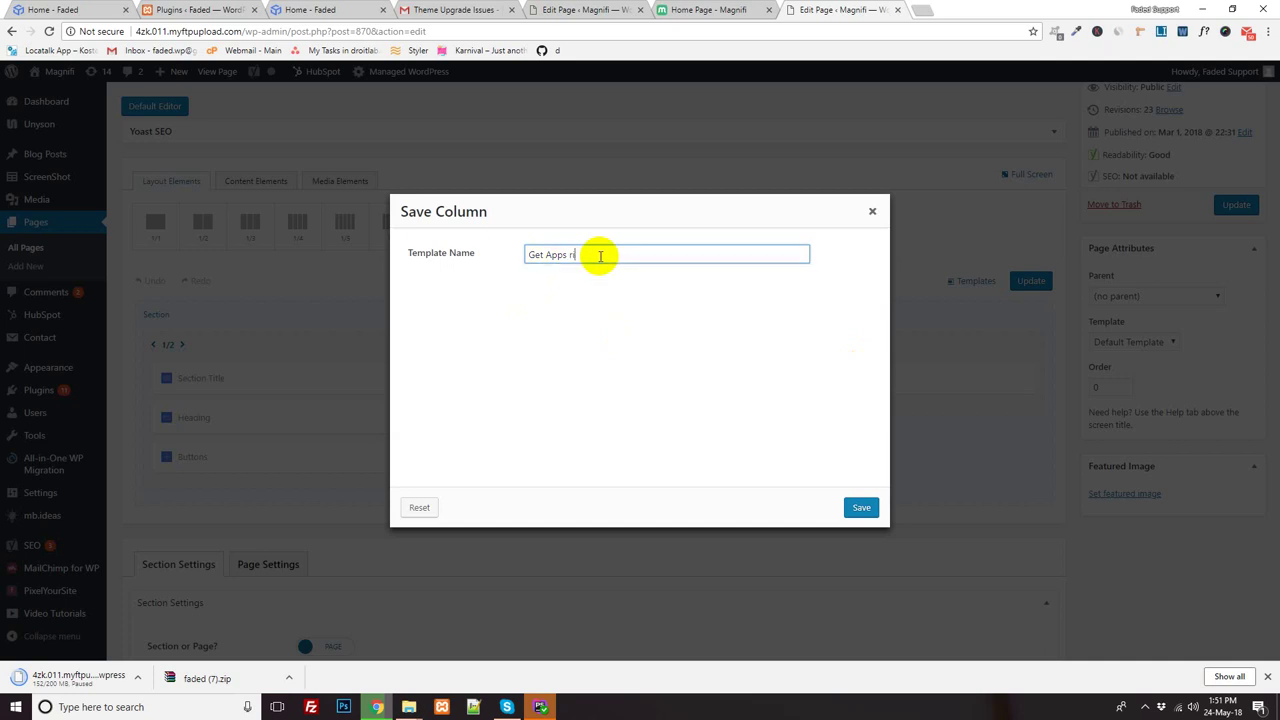
type("e")
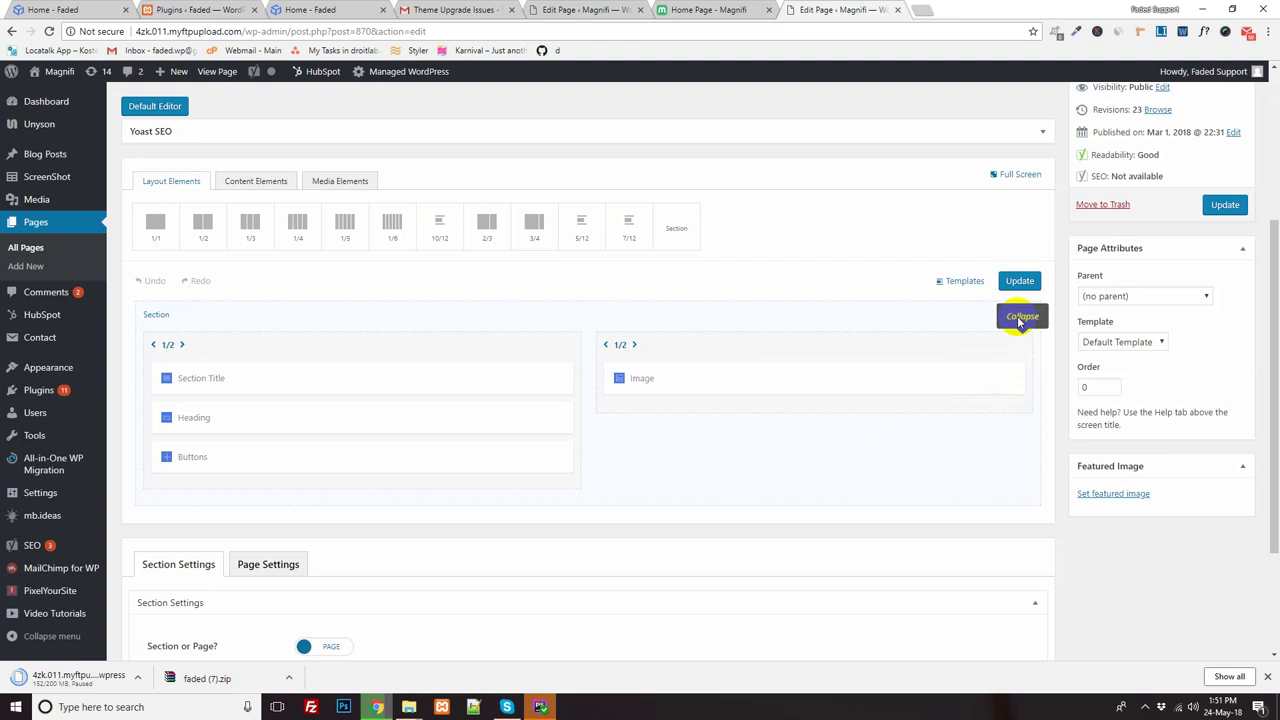
left_click(1020, 282)
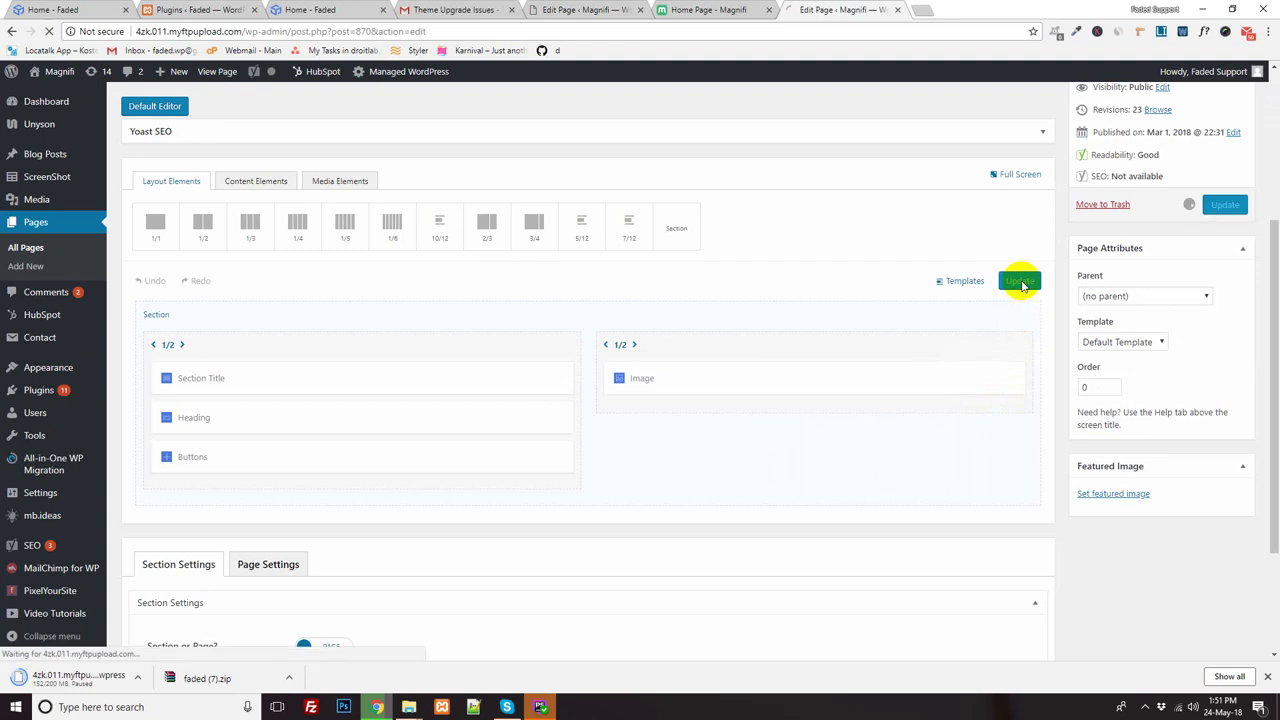
- Return to the new Home Page's editor and reload it to refresh the saved templates
left_click(745, 9)
left_click(590, 9)
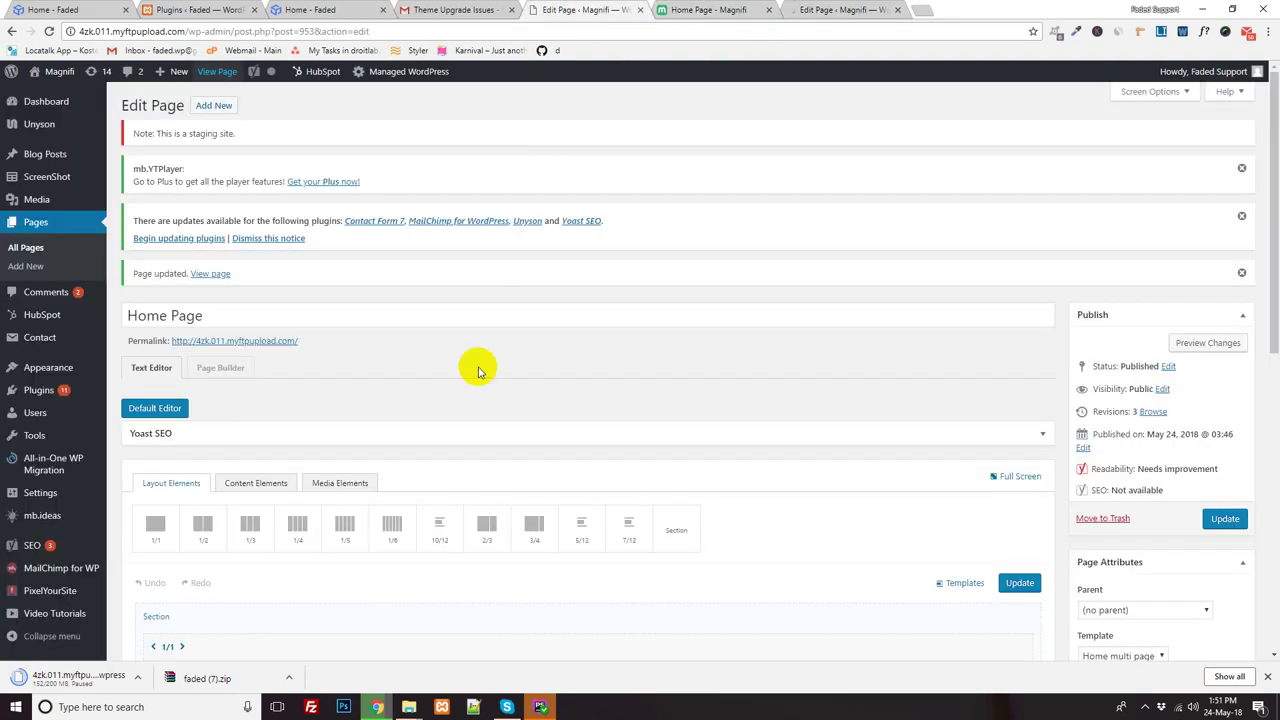
scroll(474, 366, "down", 5)
left_click(48, 31)
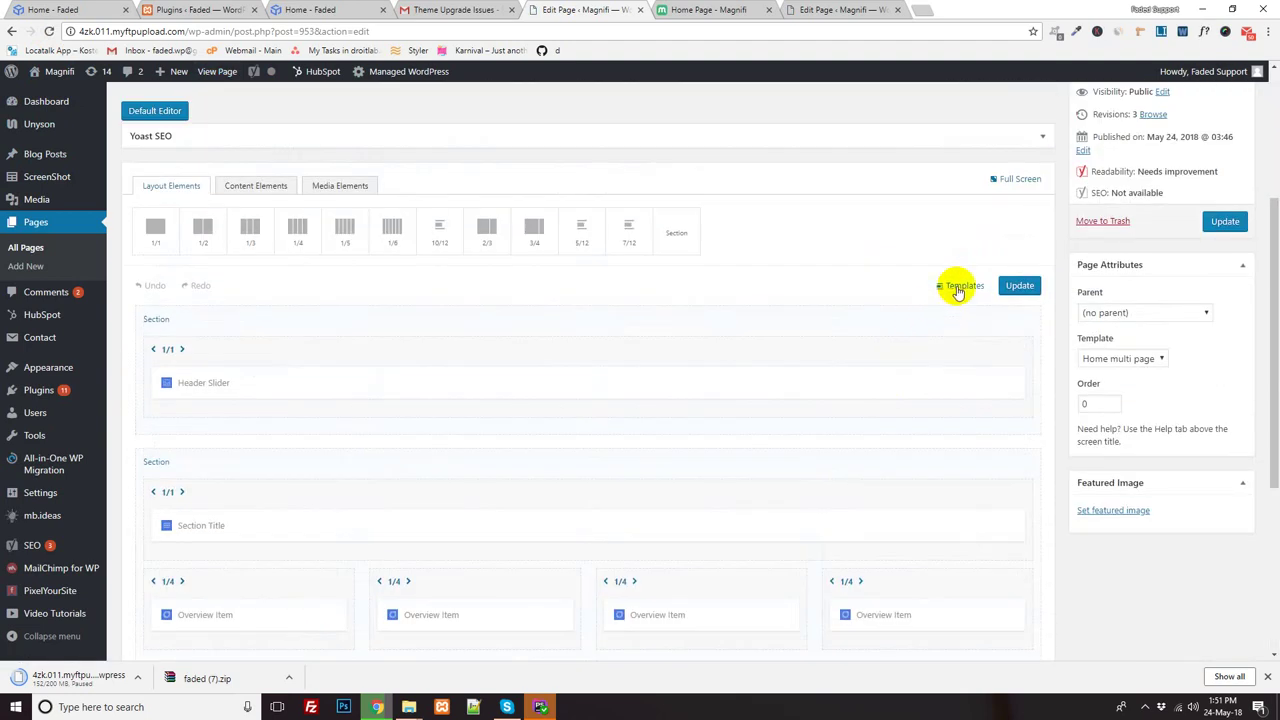
- Load the saved "Get Apps Left" column template into the Home Page layout
left_click(960, 286)
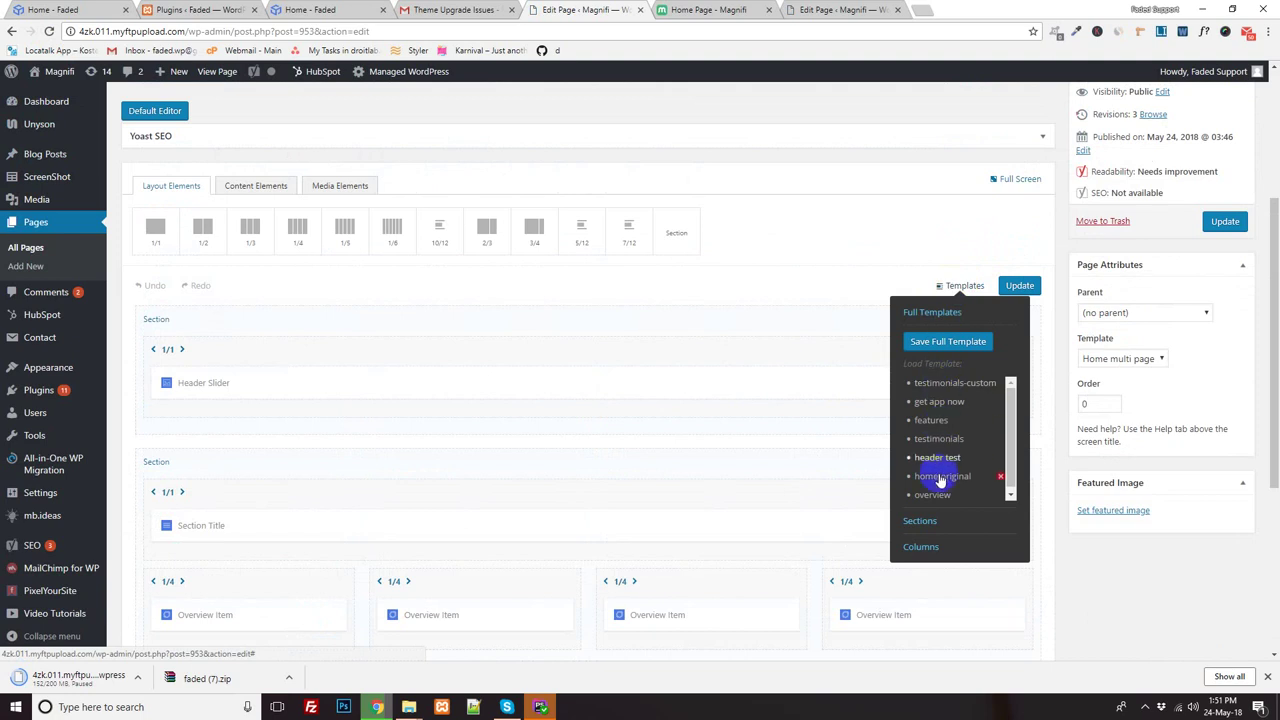
left_click(920, 521)
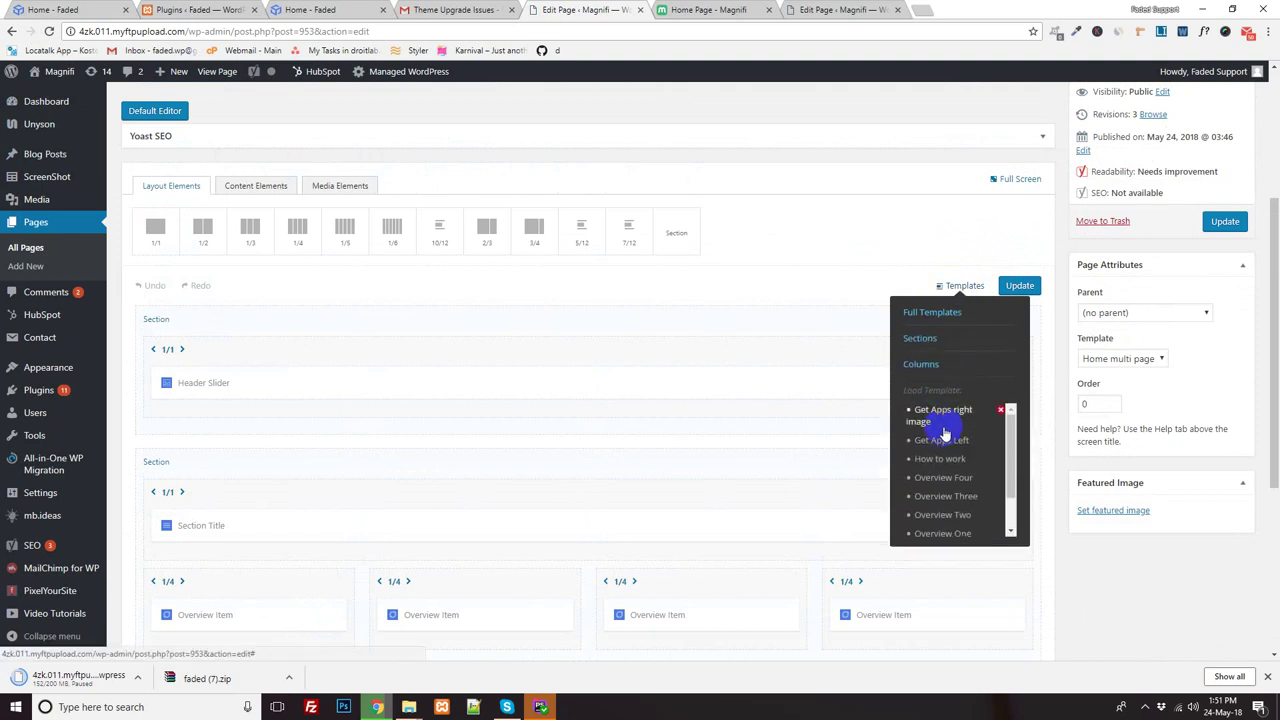
left_click(941, 440)
scroll(946, 445, "down", 2)
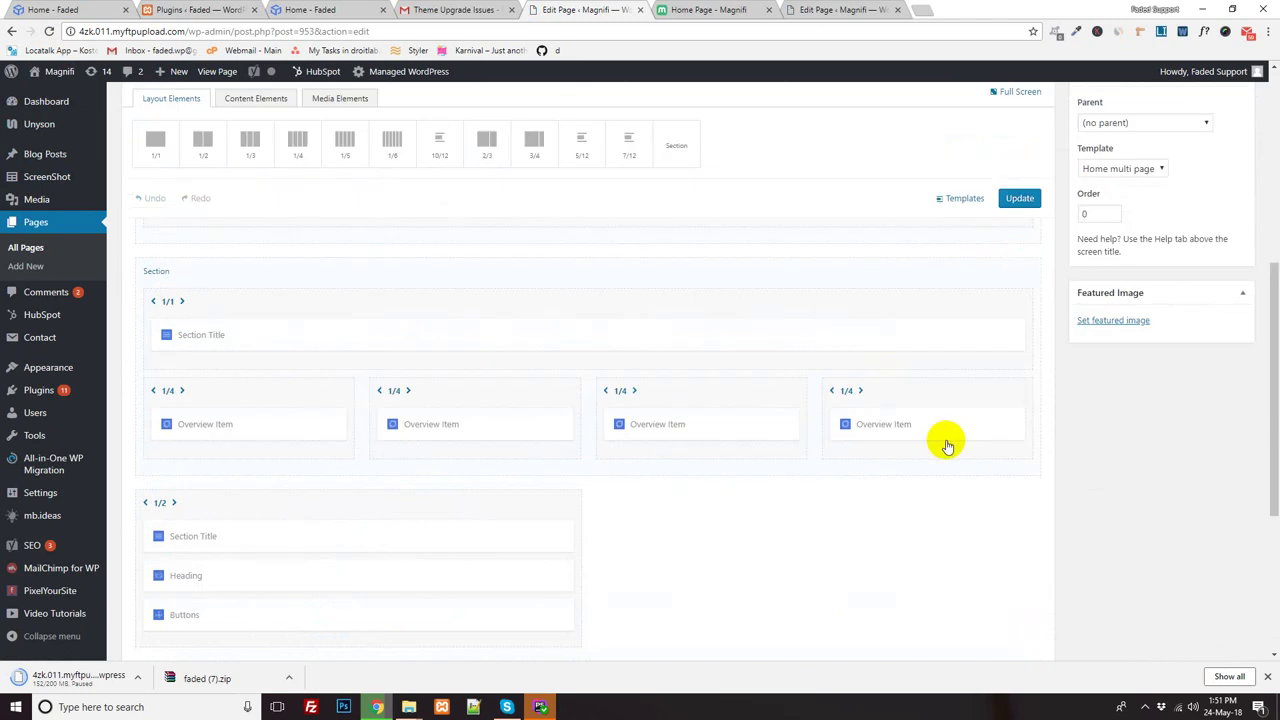
- Move the Get Apps Left column into a new section below the overview items and update the page
scroll(946, 440, "down", 1)
scroll(586, 357, "up", 2)
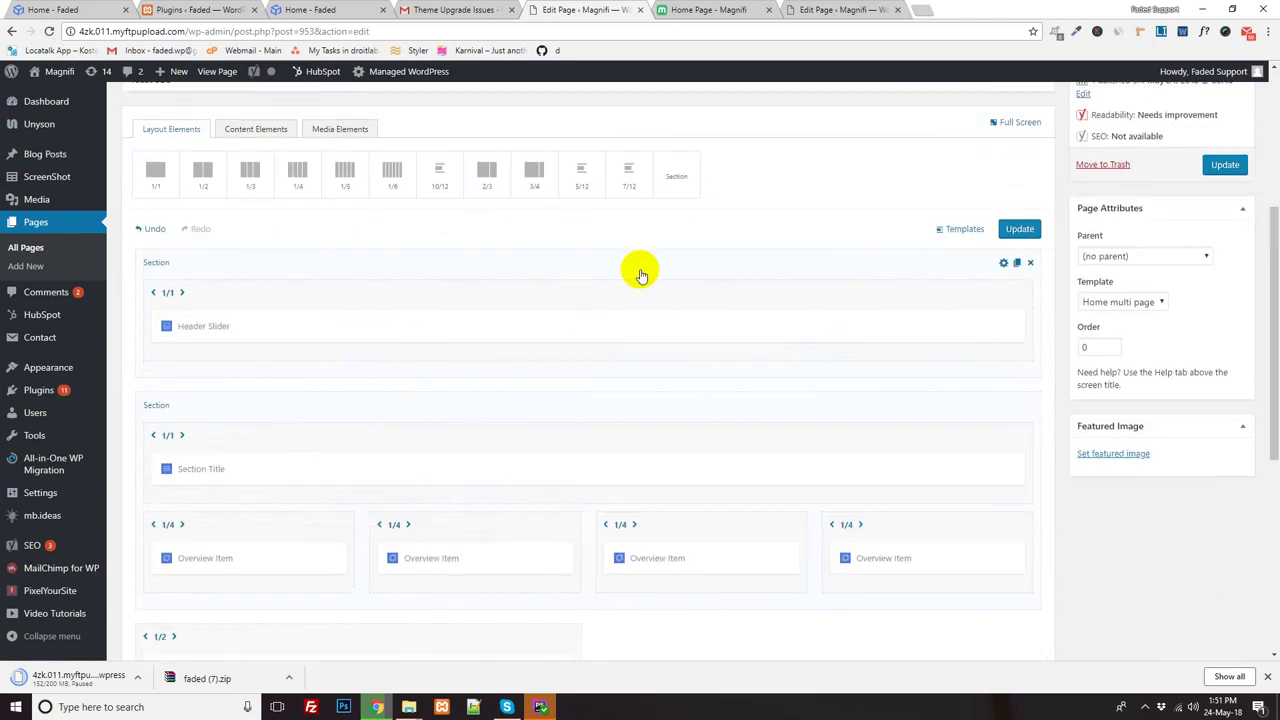
scroll(671, 234, "down", 3)
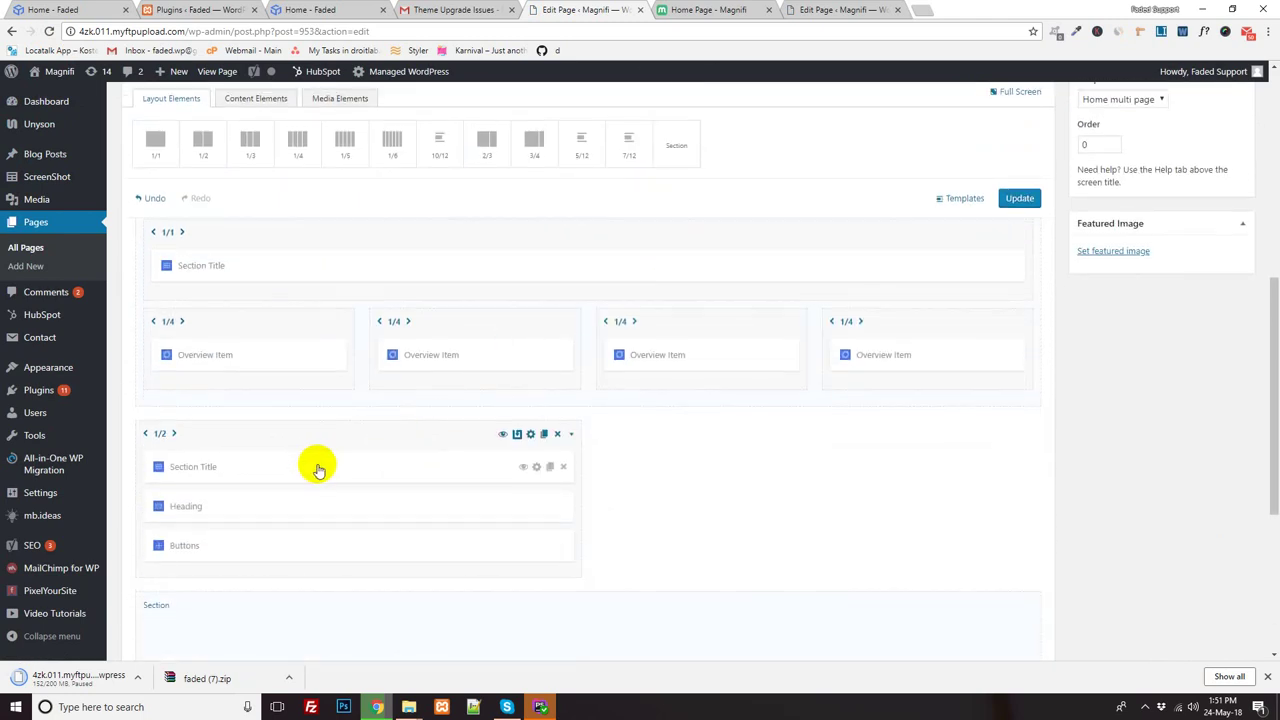
left_click_drag(241, 305, 276, 345)
scroll(606, 403, "up", 1)
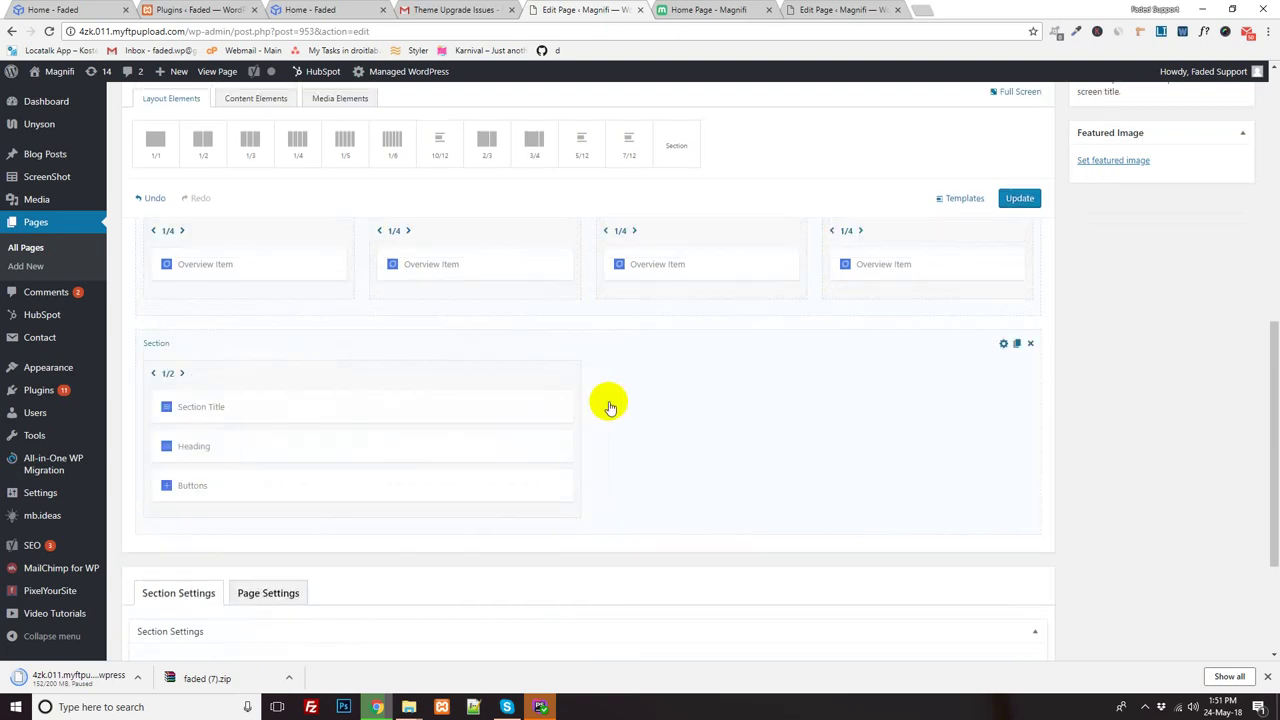
left_click(1020, 200)
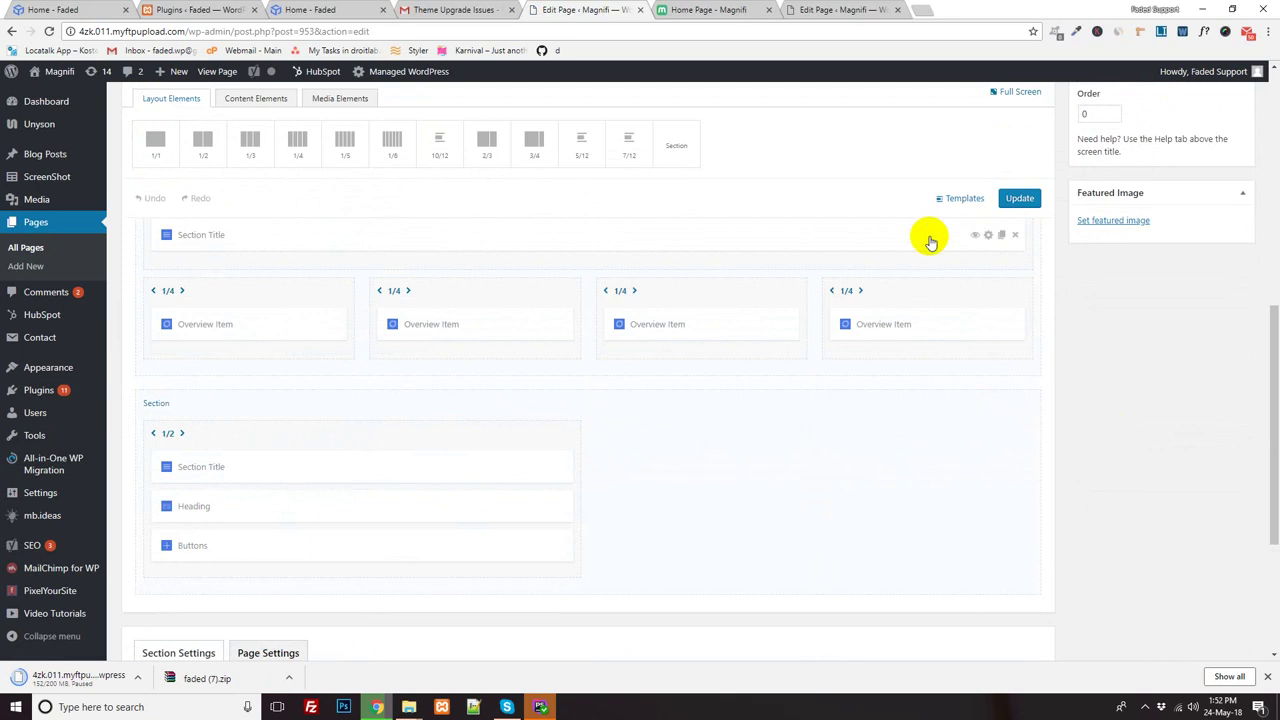
- Load the saved "Get Apps right image" column template and move it into the section beside the Get Apps Left column
left_click(955, 204)
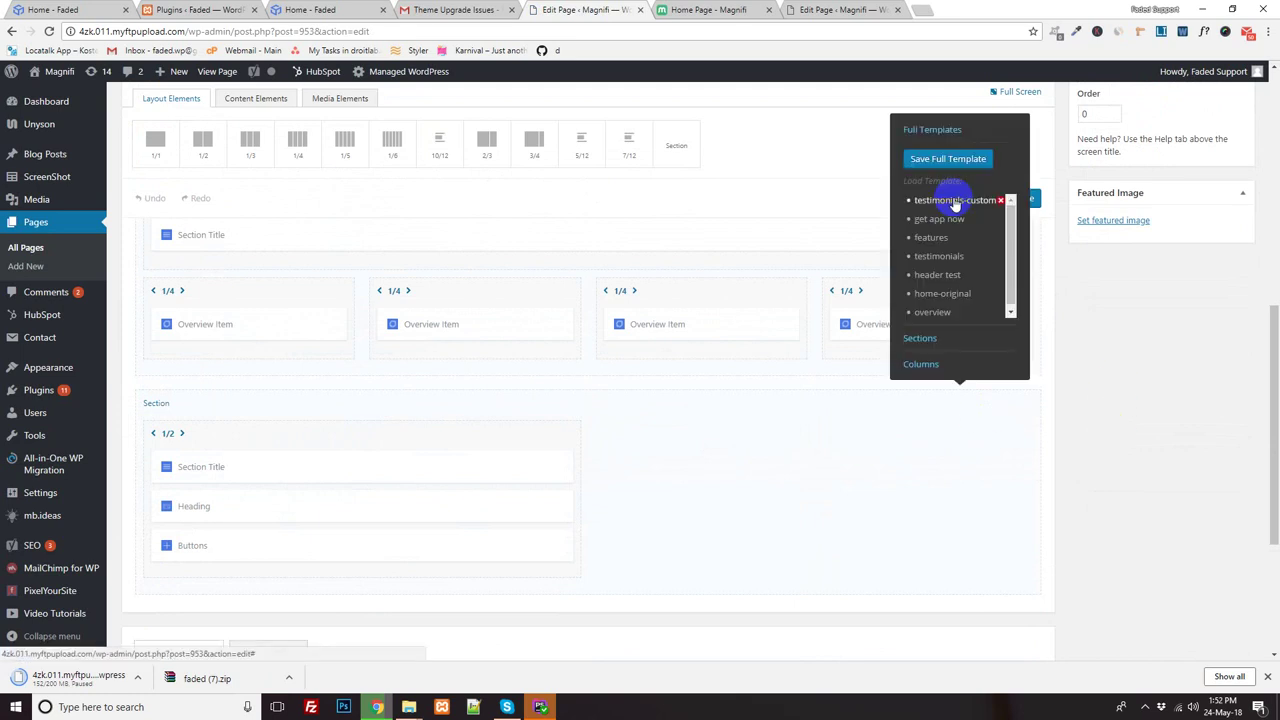
left_click(922, 364)
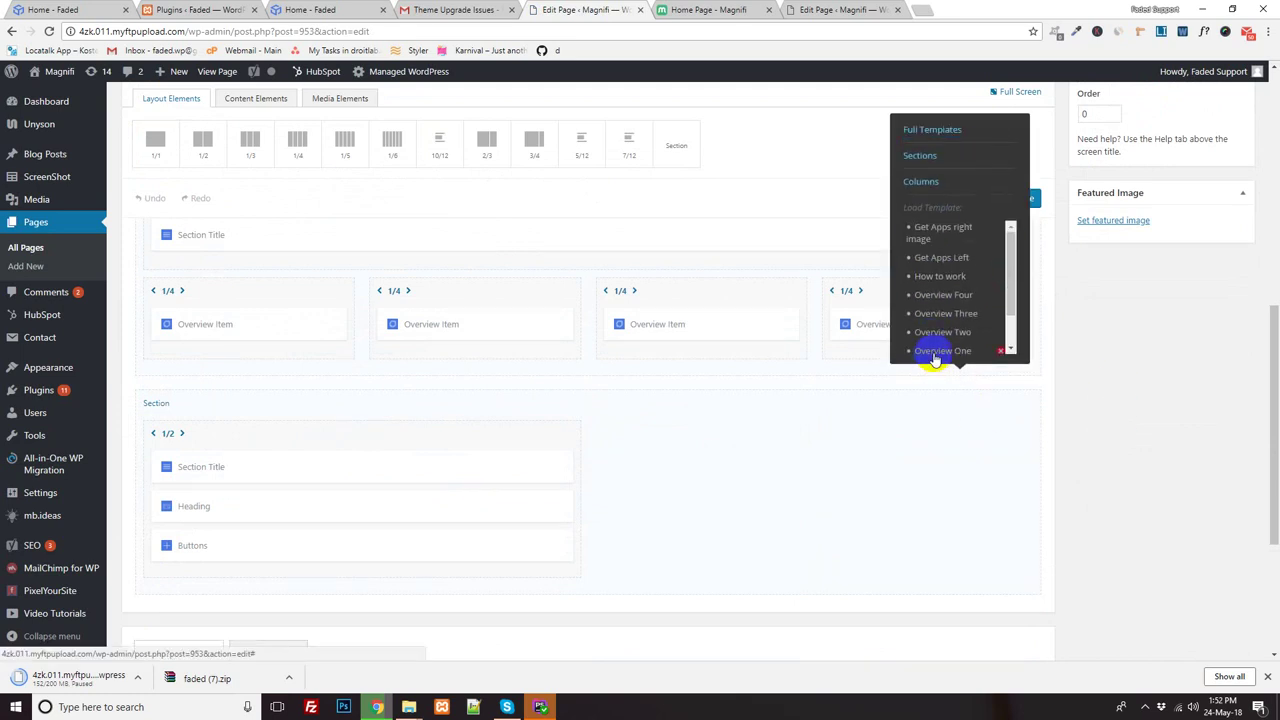
left_click(947, 234)
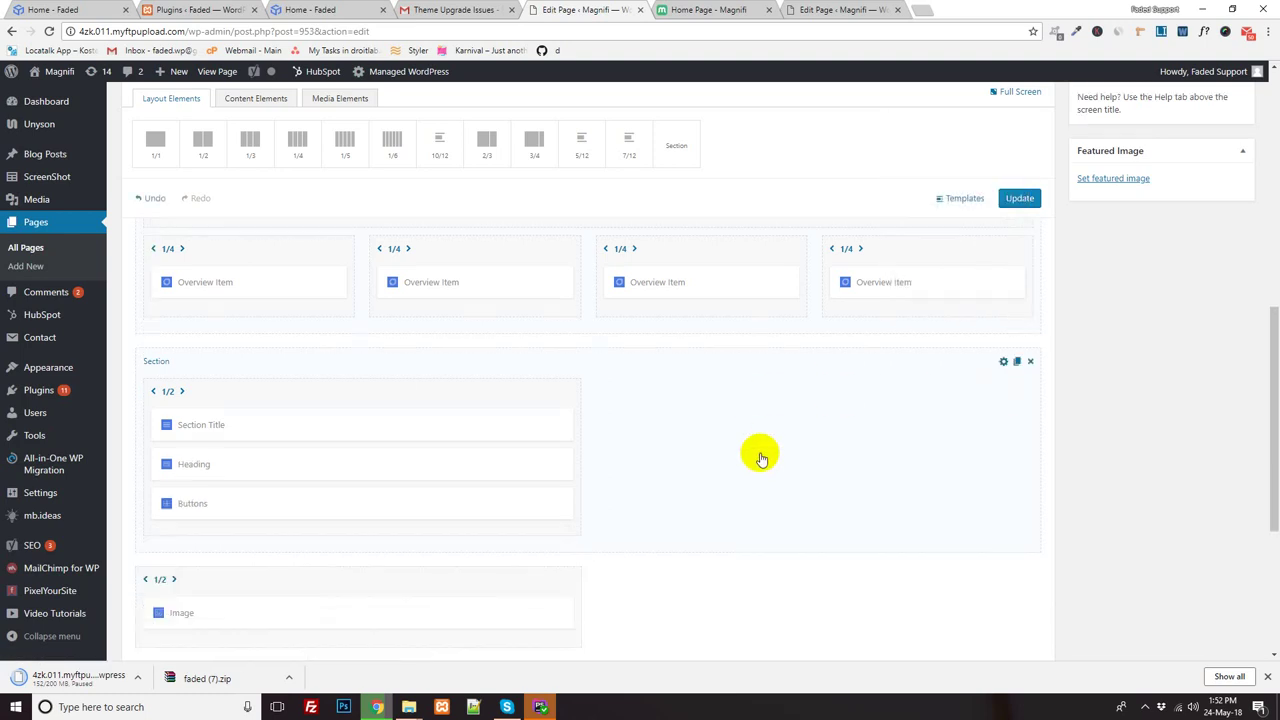
left_click_drag(284, 594, 729, 398)
- Set the section template of the section holding the two Get Apps columns to Get App Section and update the page
left_click(620, 357)
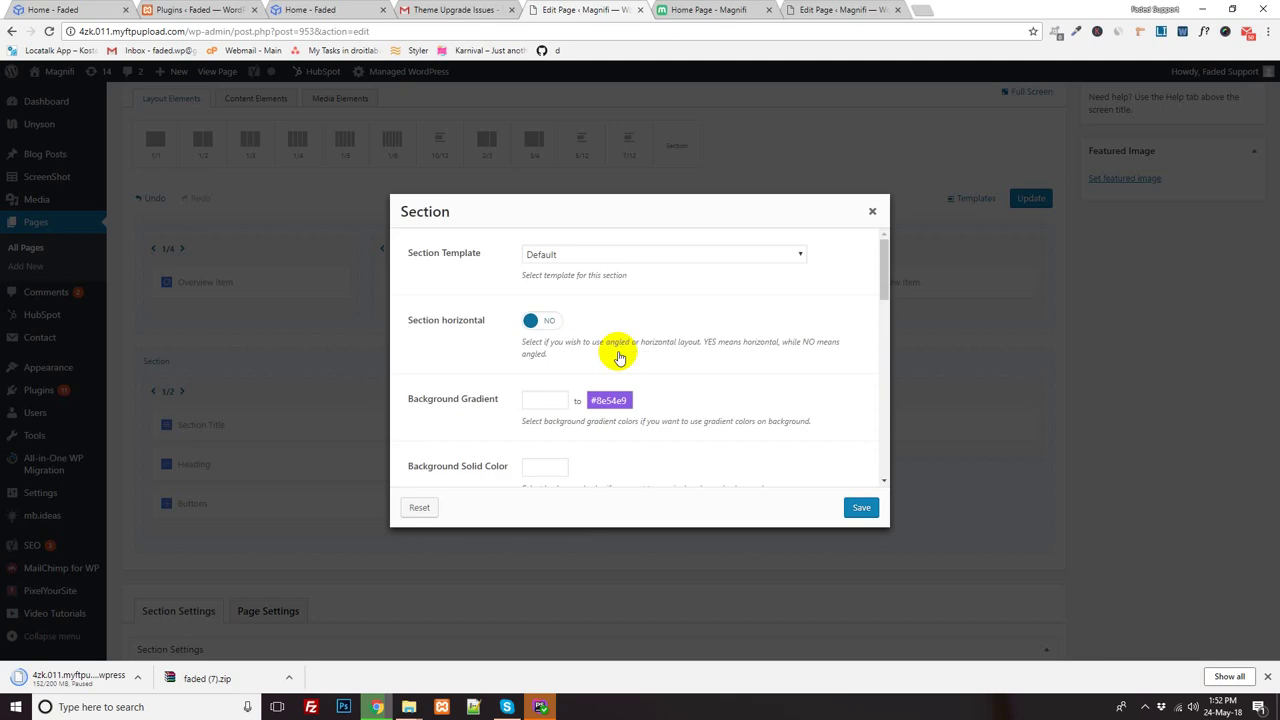
left_click(585, 256)
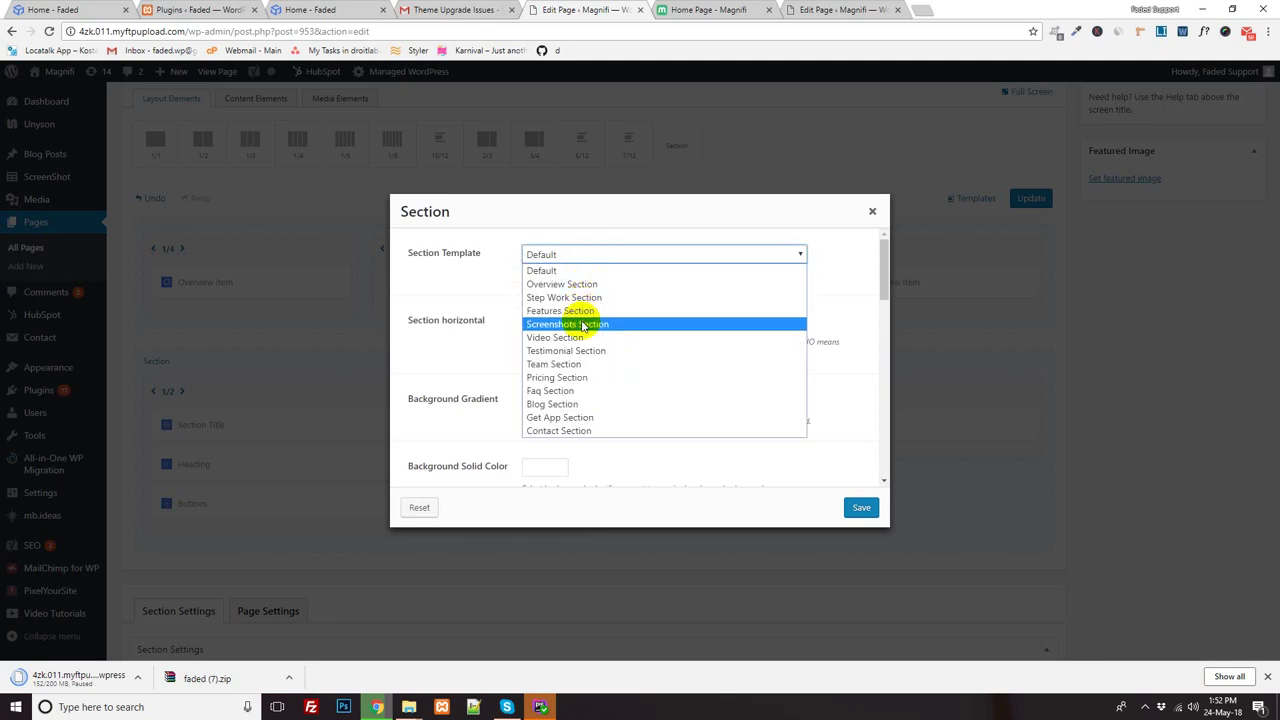
left_click(568, 418)
scroll(735, 418, "down", 1)
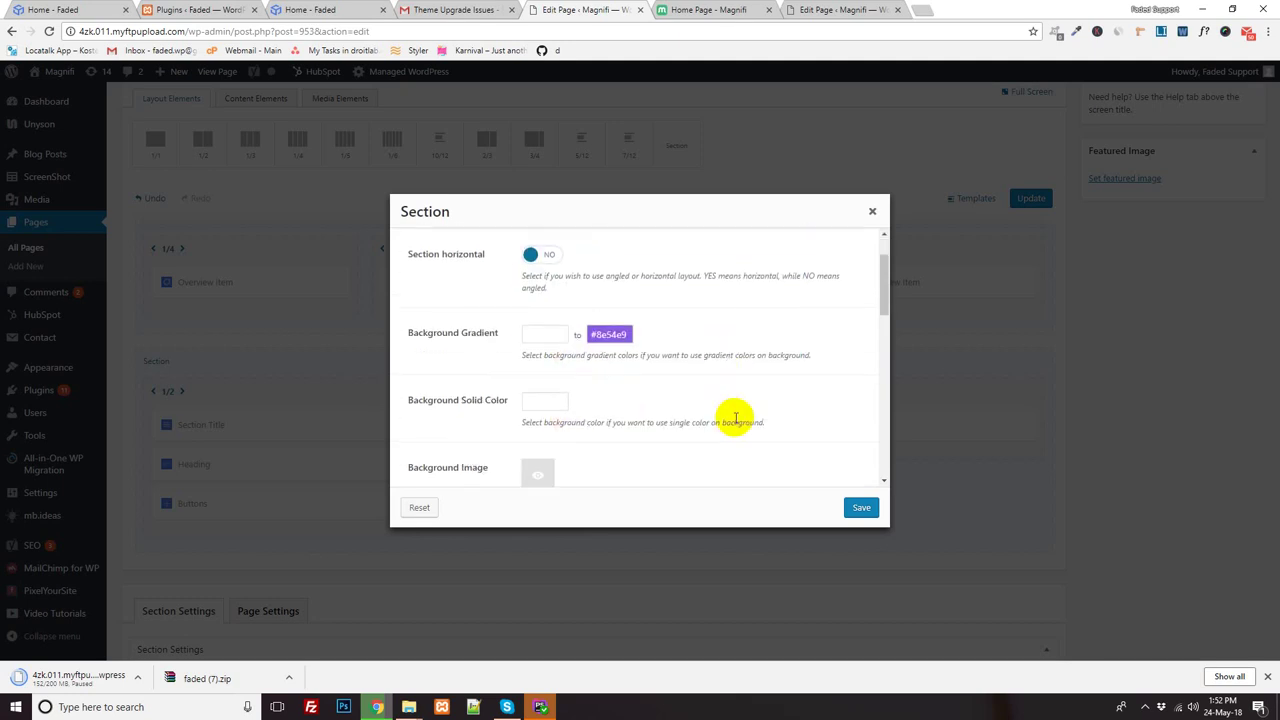
left_click(862, 508)
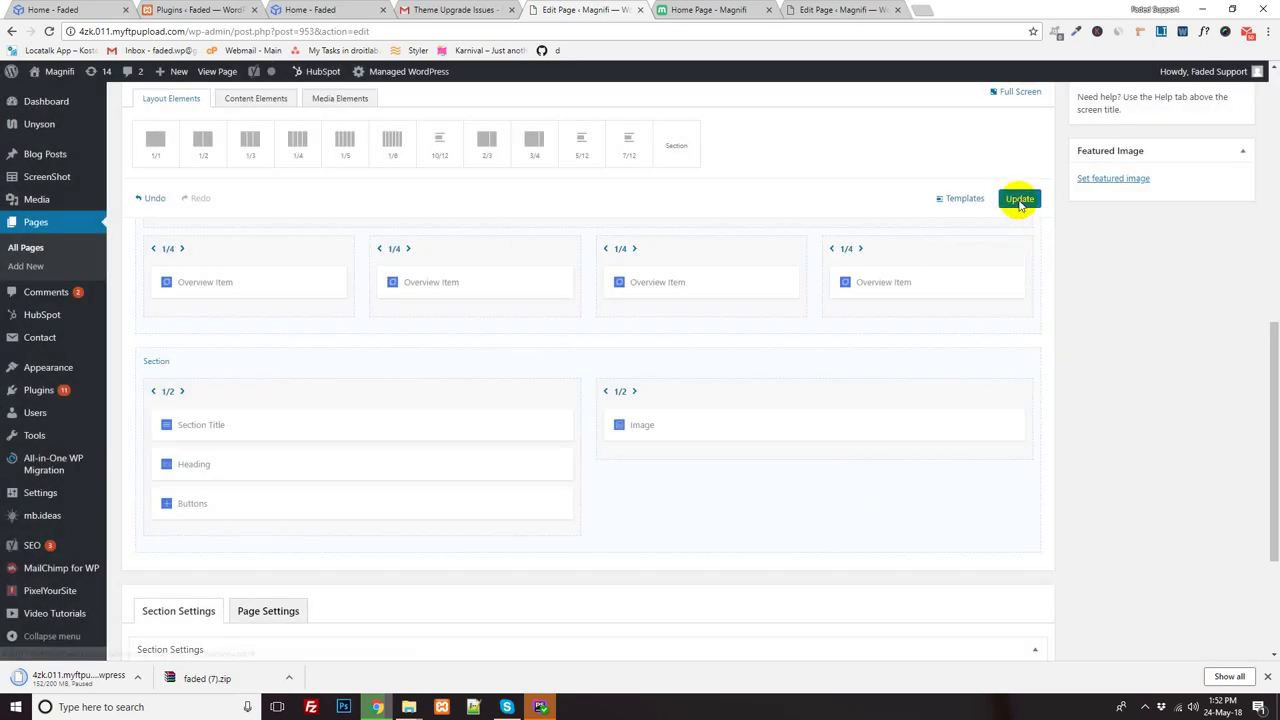
- Reload the live home page and check the Get App Now section and the rest of the layout
left_click(712, 10)
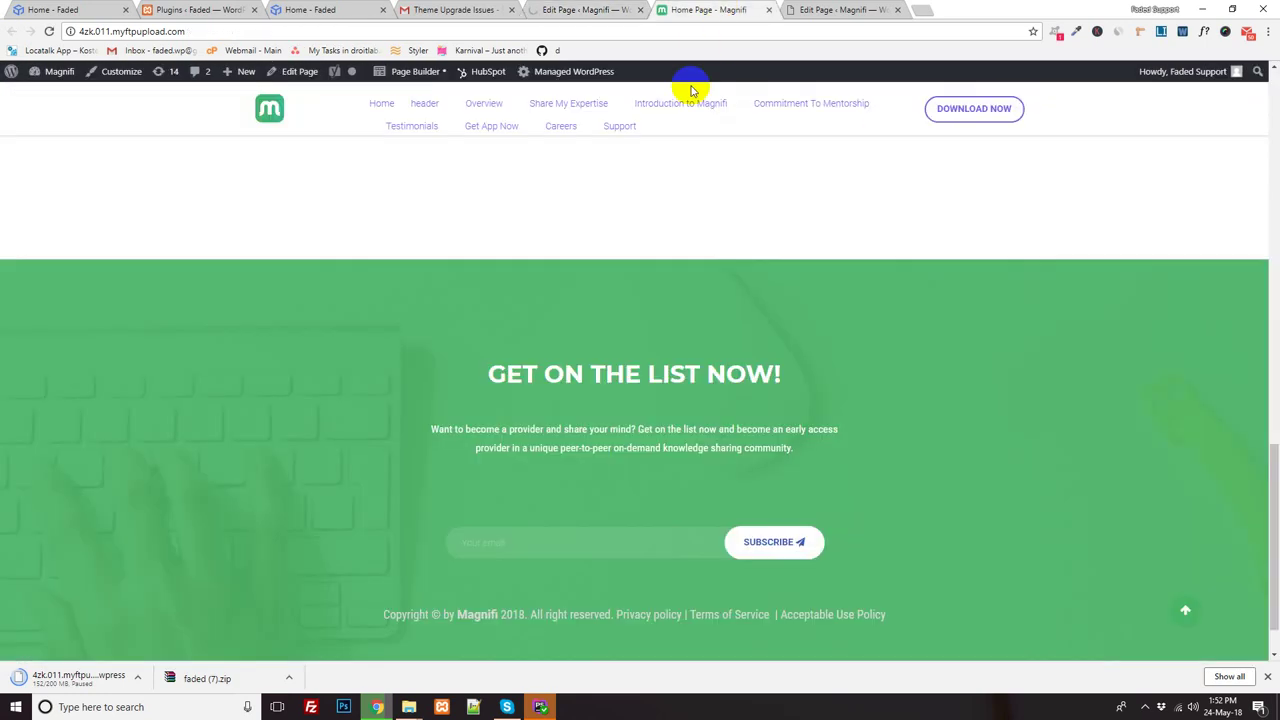
left_click(49, 32)
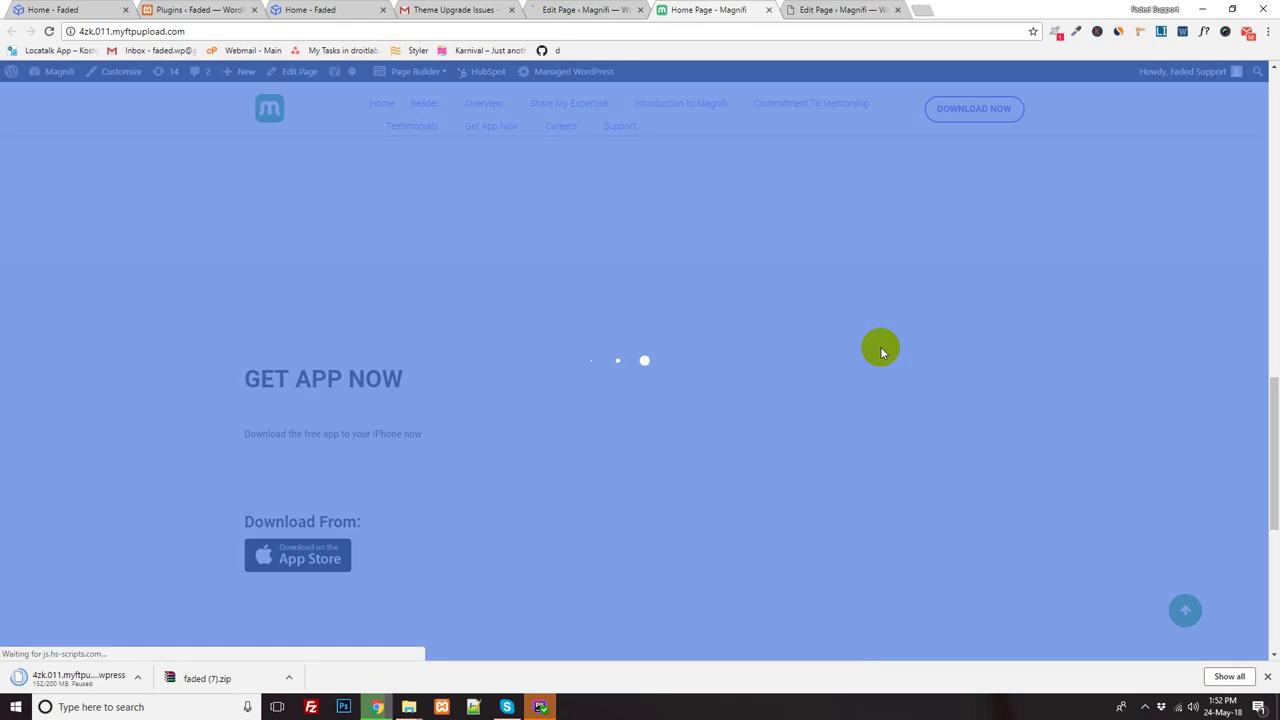
scroll(875, 352, "down", 3)
scroll(850, 310, "up", 10)
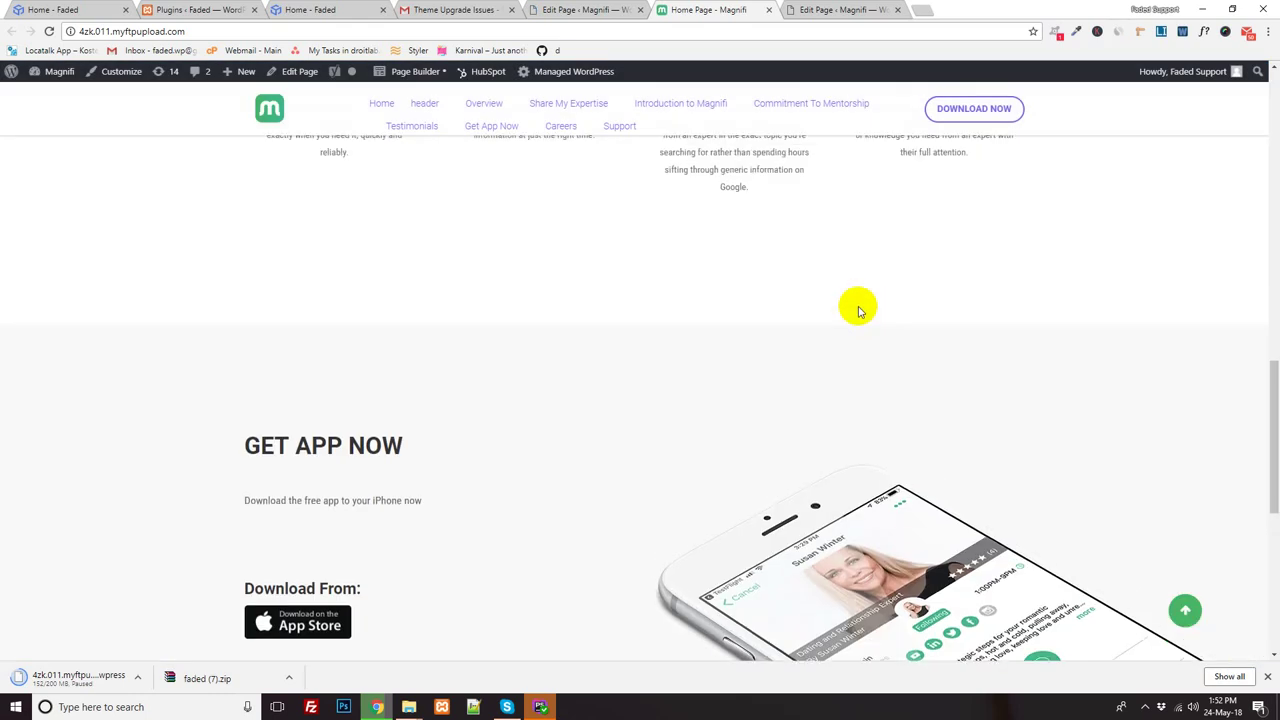
scroll(846, 318, "up", 5)
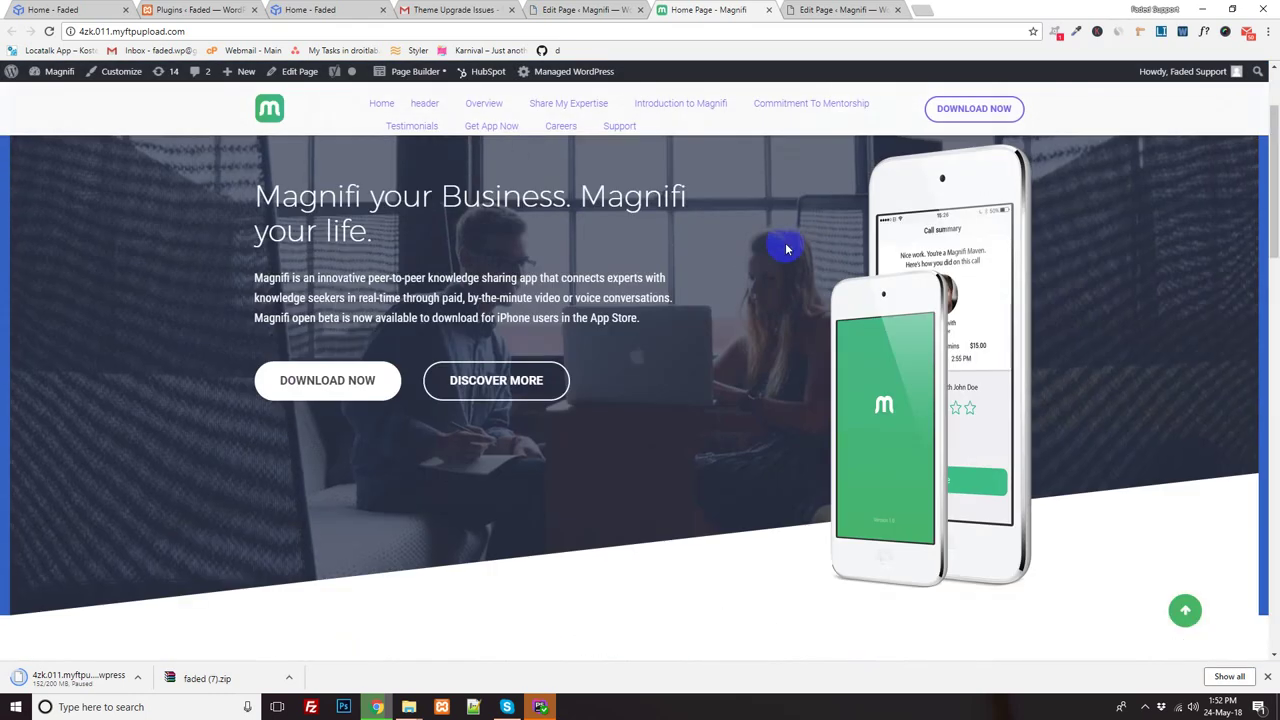
- Close the live home page and open the Testimonials page for editing from the list of all pages in a separate tab
left_click(615, 10)
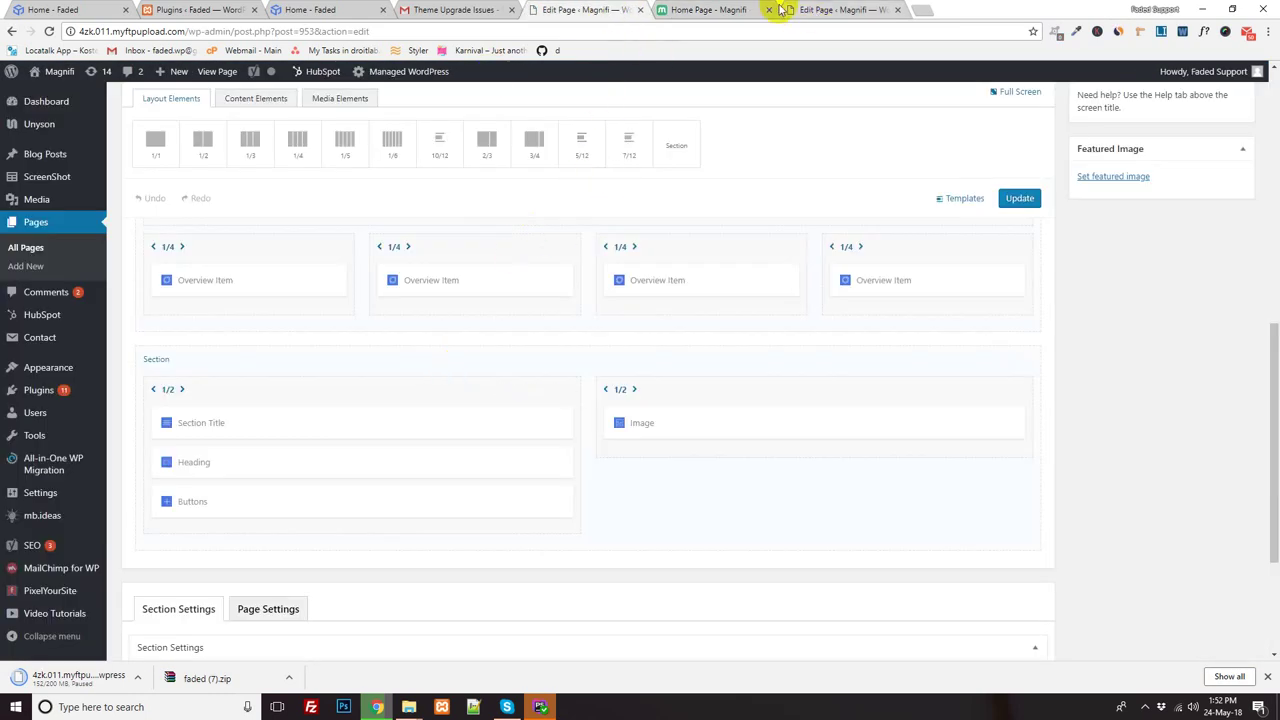
left_click(708, 10)
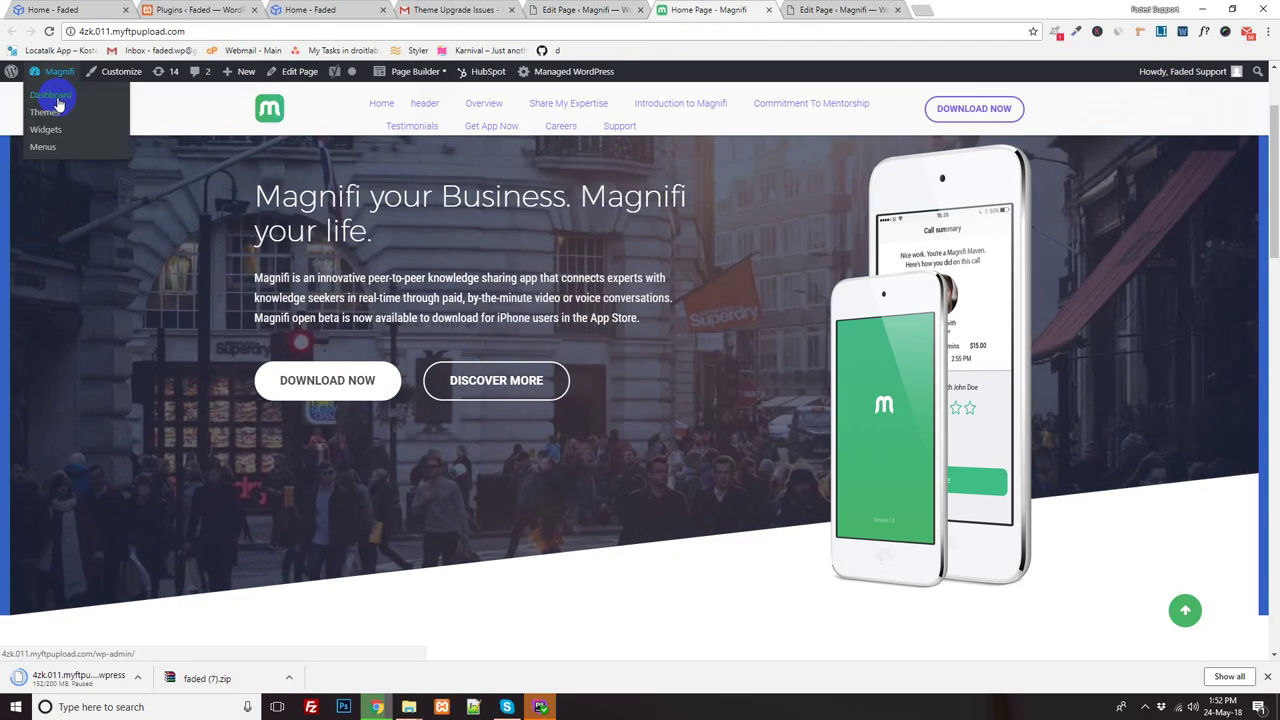
left_click(767, 10)
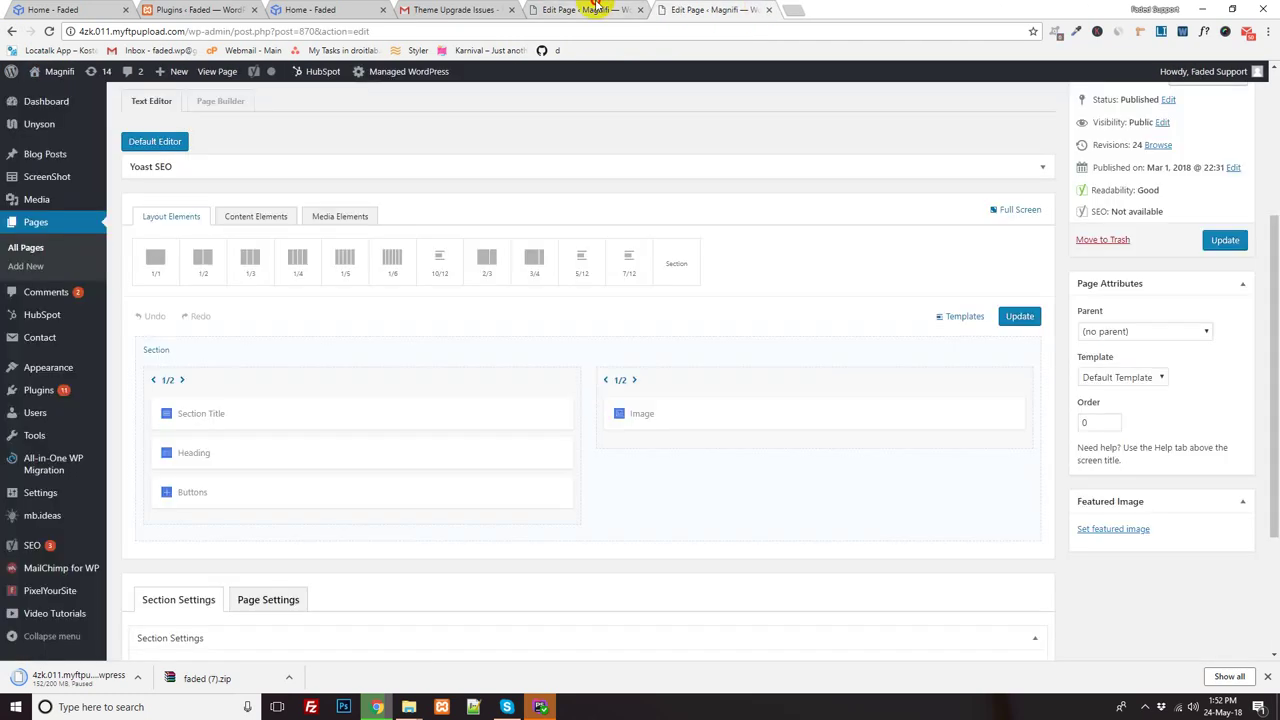
middle_click(28, 252)
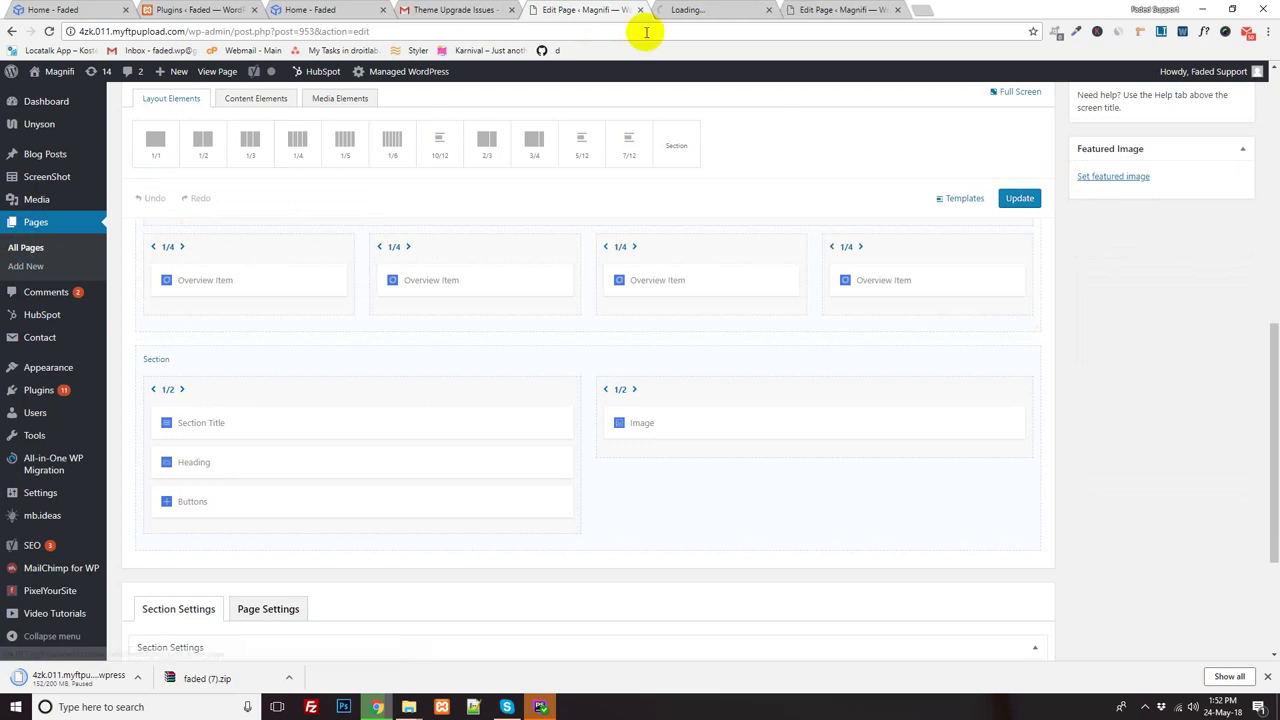
left_click(725, 10)
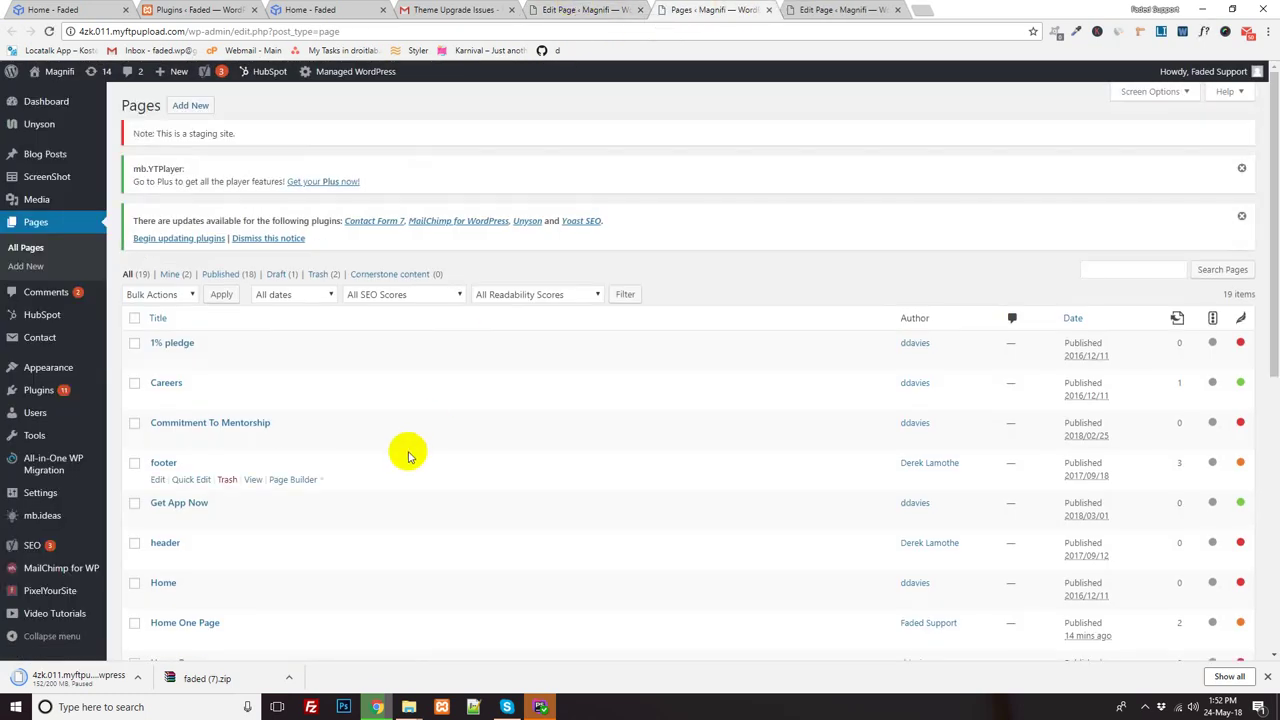
scroll(408, 453, "down", 3)
scroll(408, 455, "down", 1)
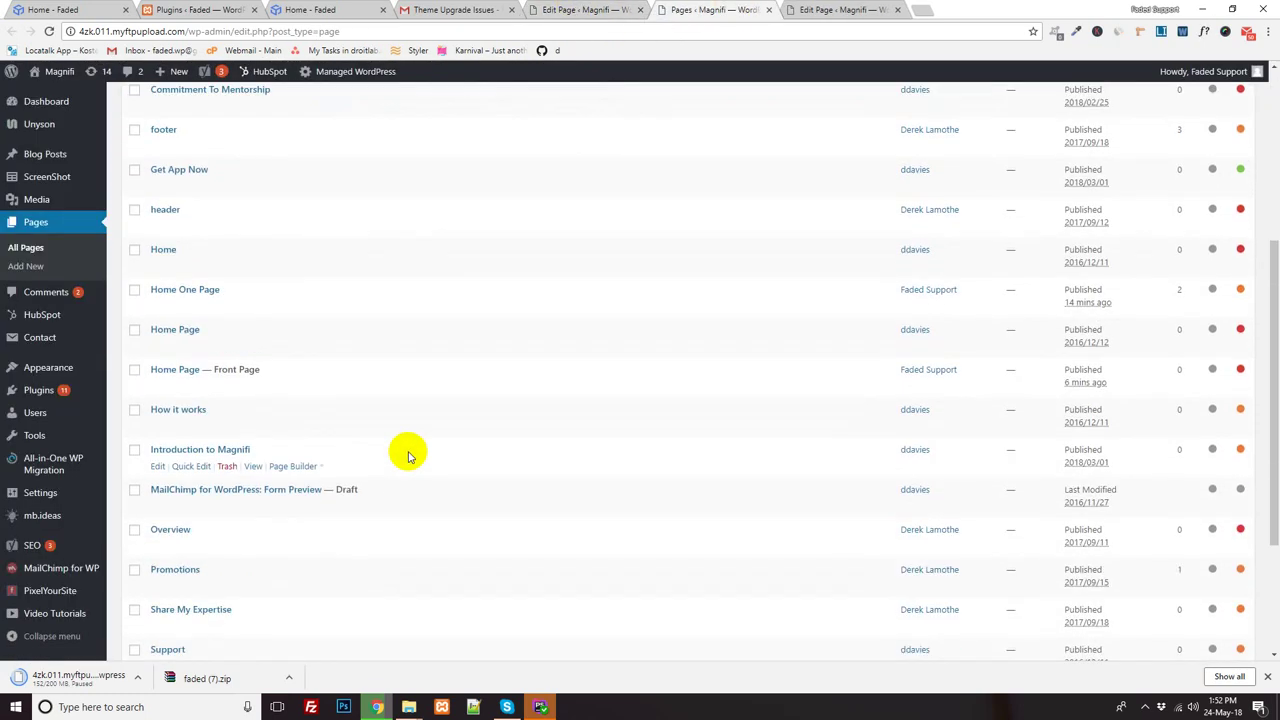
scroll(408, 455, "down", 1)
scroll(408, 455, "down", 1)
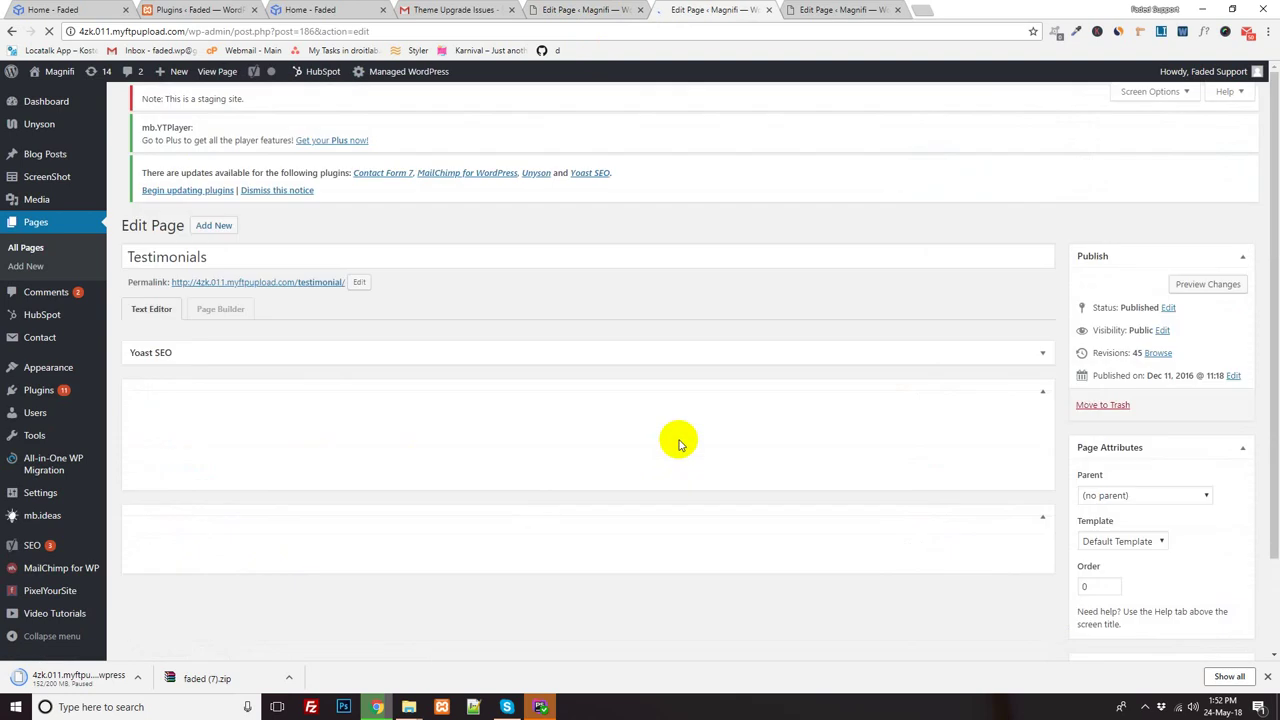
- Save the 1/1 column with the section title and paragraph as a column template named "Testimonial section title"
scroll(679, 443, "down", 2)
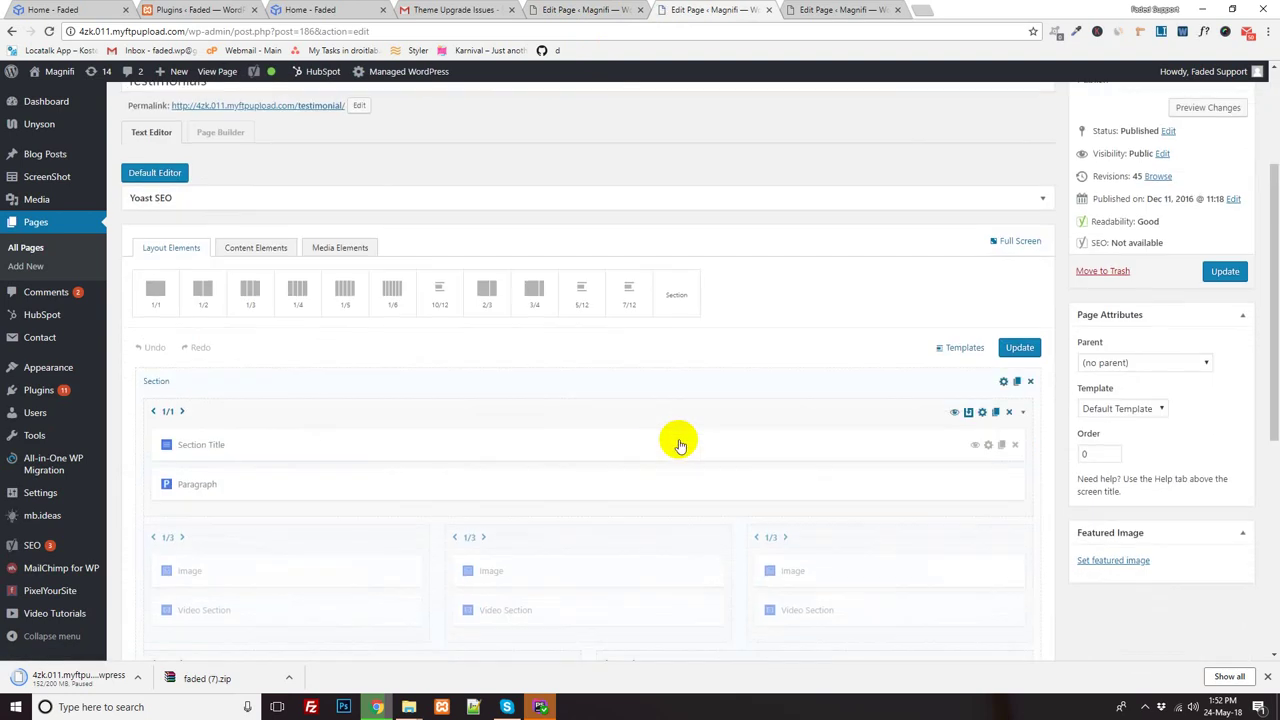
scroll(679, 443, "down", 1)
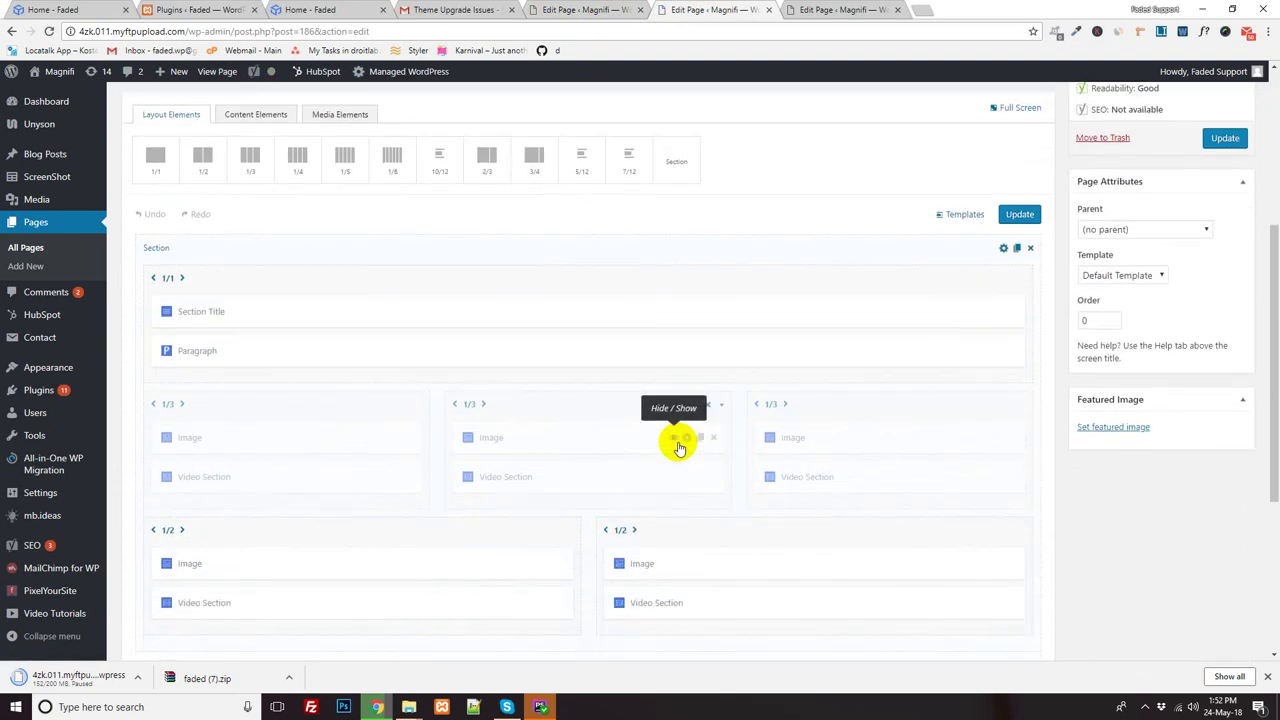
scroll(679, 447, "down", 1)
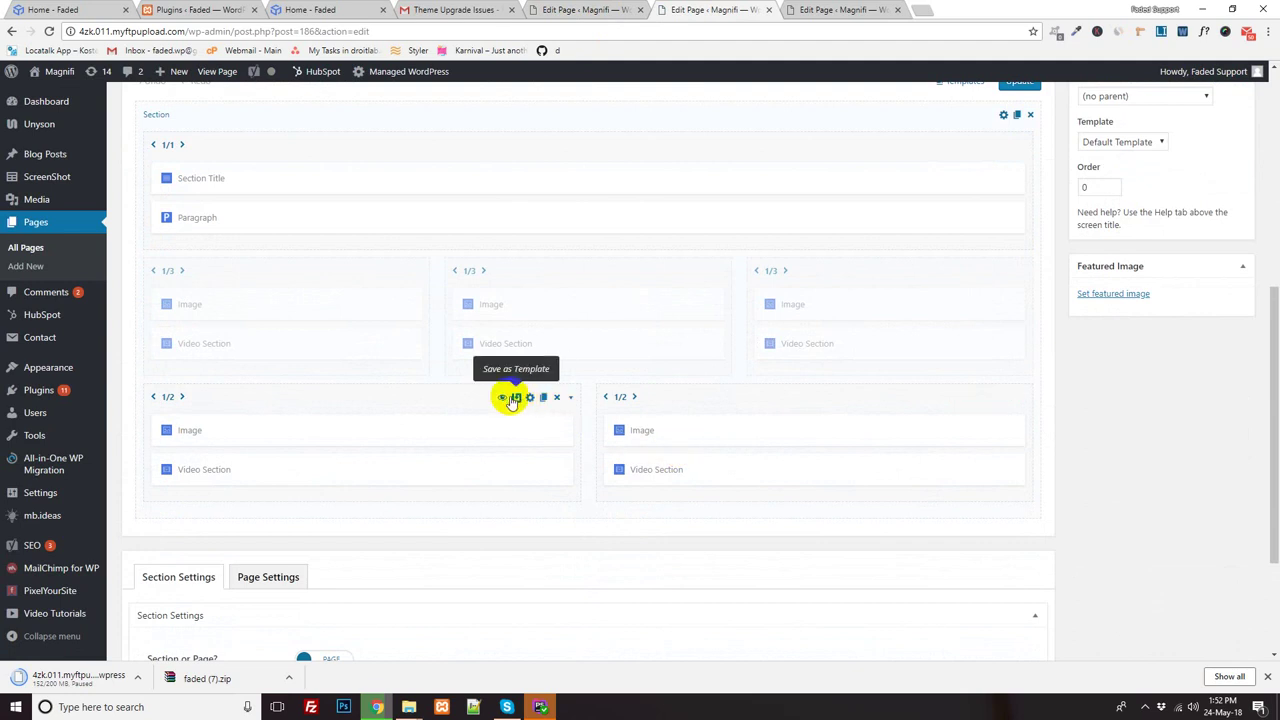
scroll(508, 400, "up", 1)
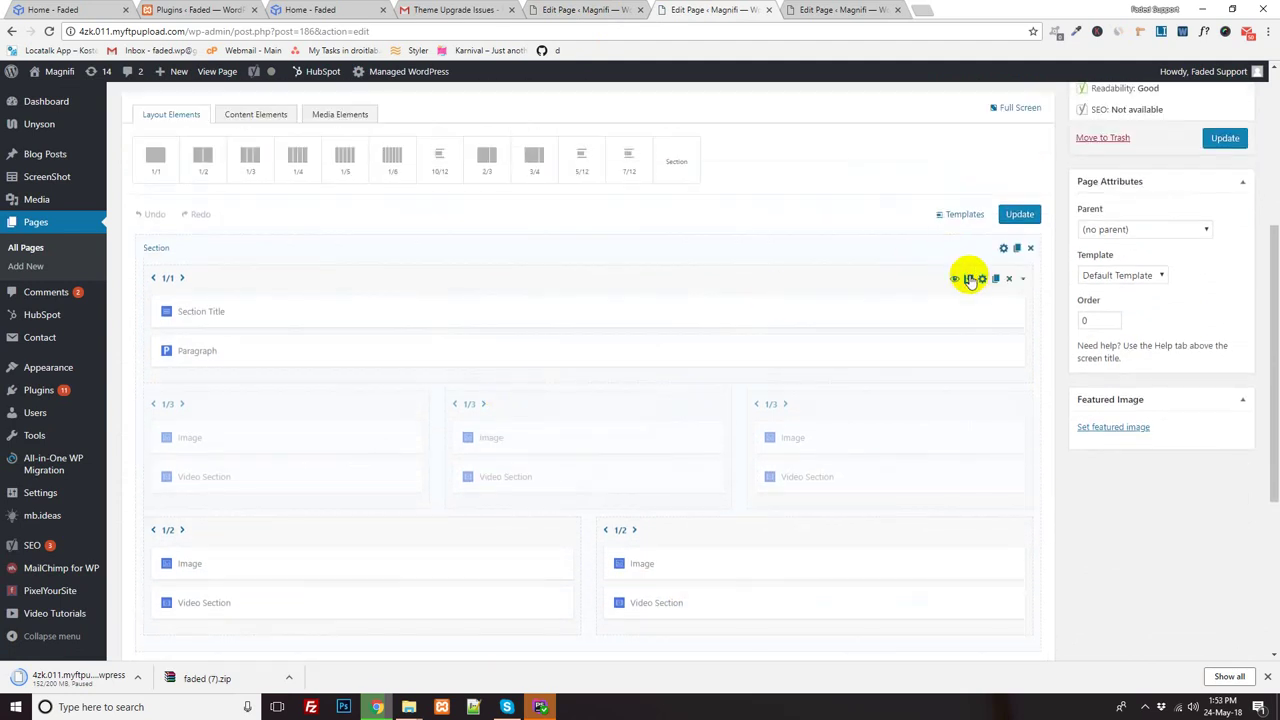
left_click(971, 279)
left_click(587, 259)
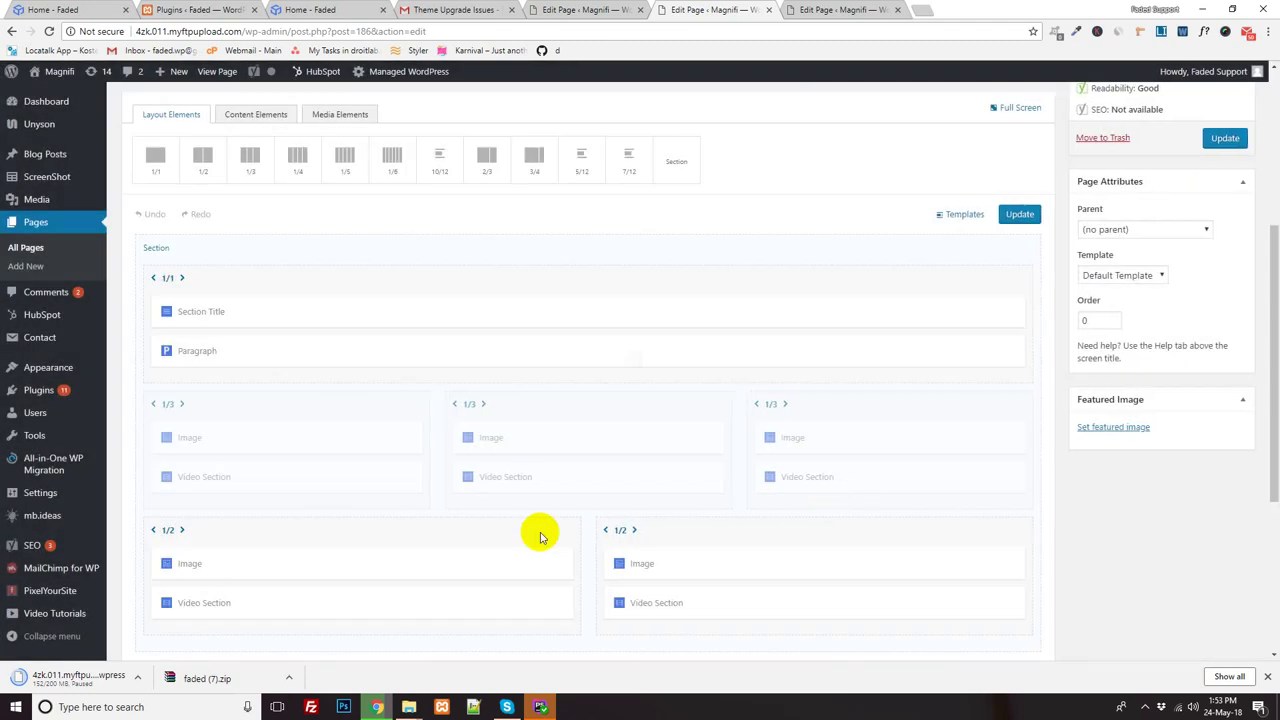
- Save the left visible 1/2 column with the image and video section as a template named "Testimonial left Section"
left_click(514, 530)
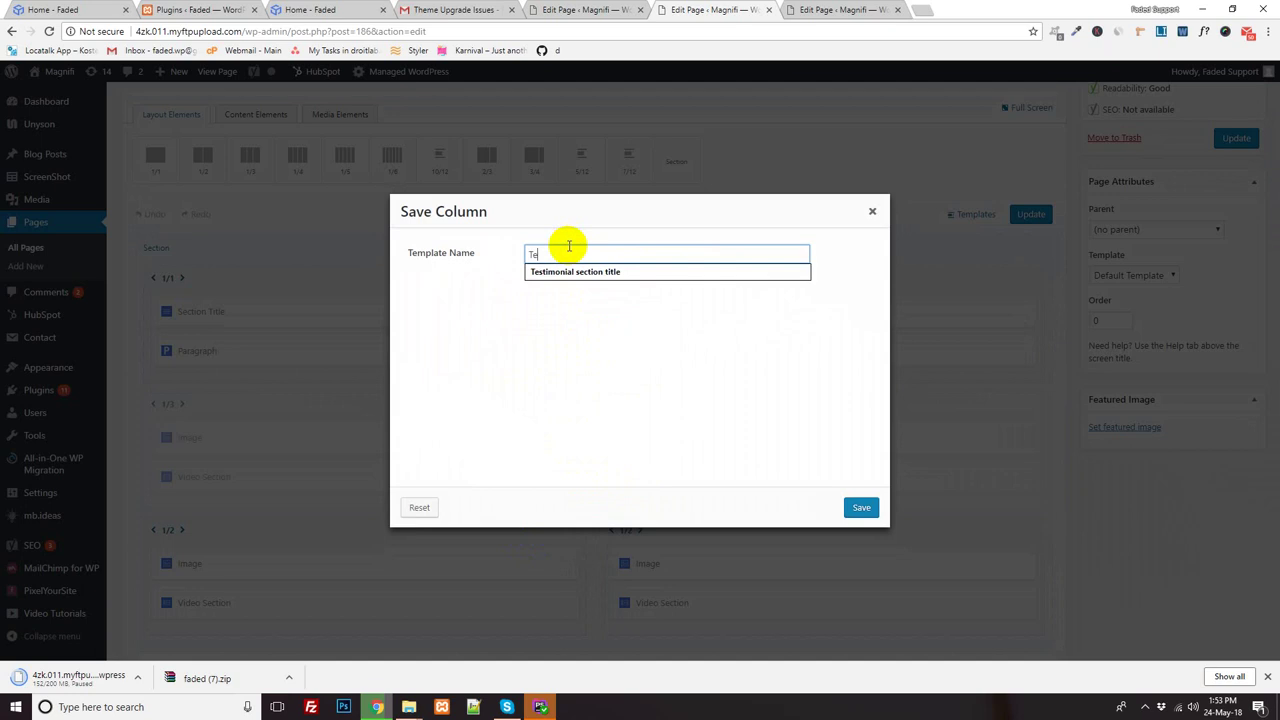
type("Te")
left_click(591, 272)
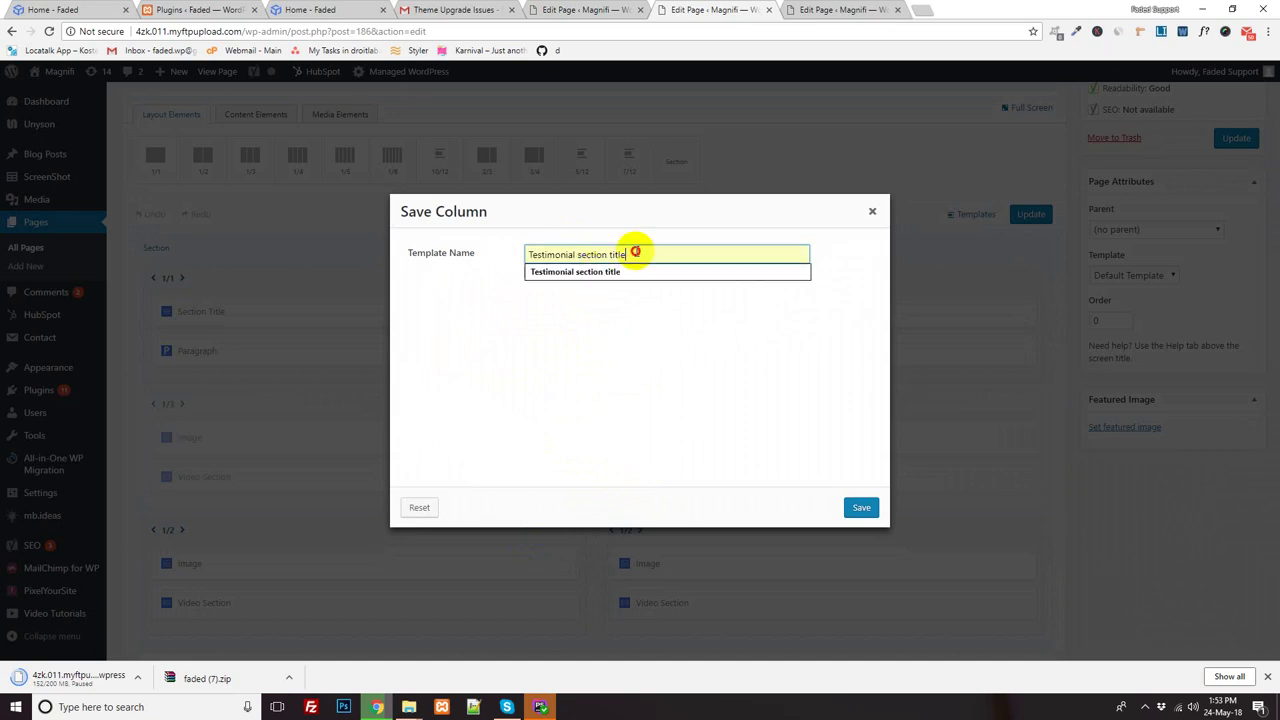
key("BackSpace")
type("se")
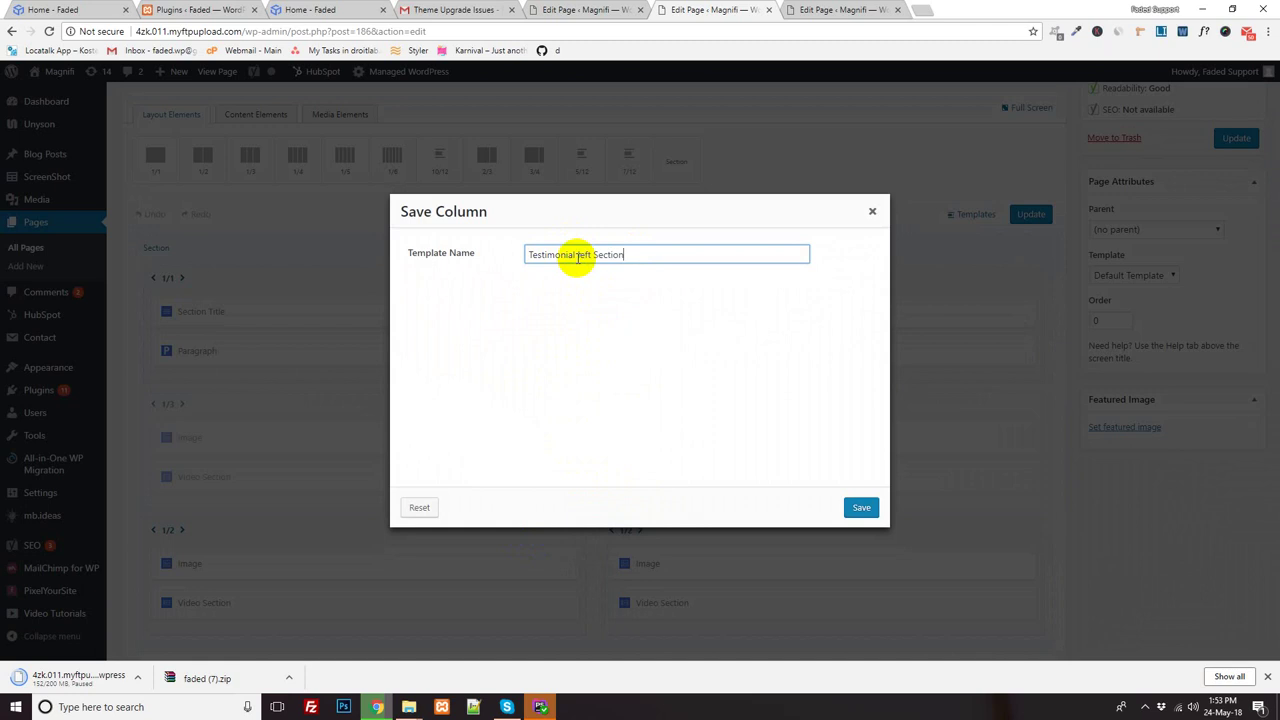
left_click(857, 509)
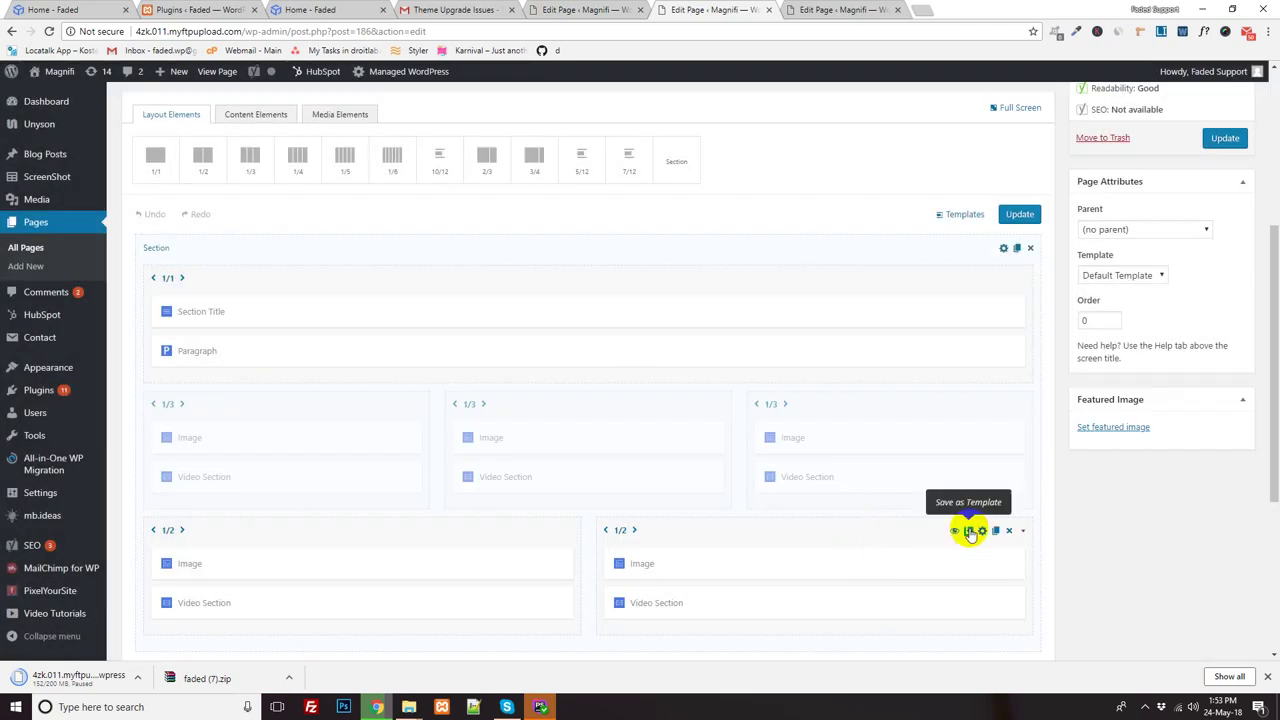
- Save the right 1/2 column as a template named "Testimonial Right Section" and update the Testimonials page
left_click(962, 530)
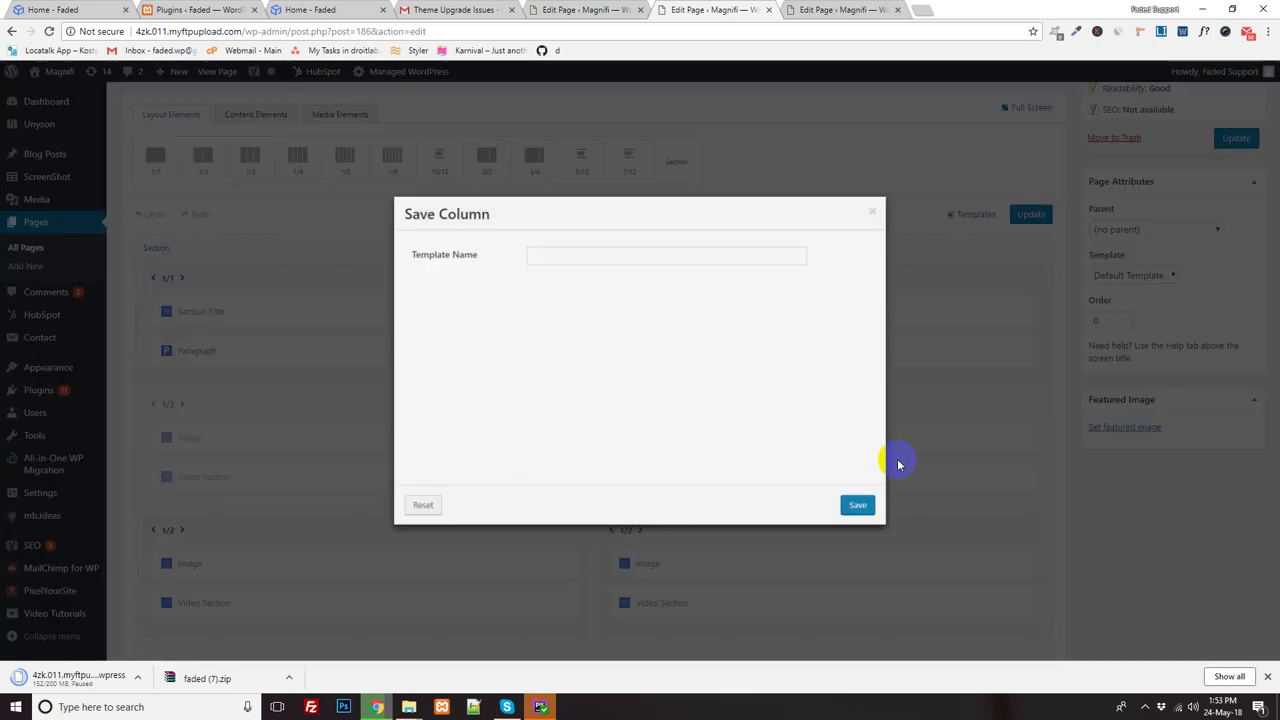
type("Te")
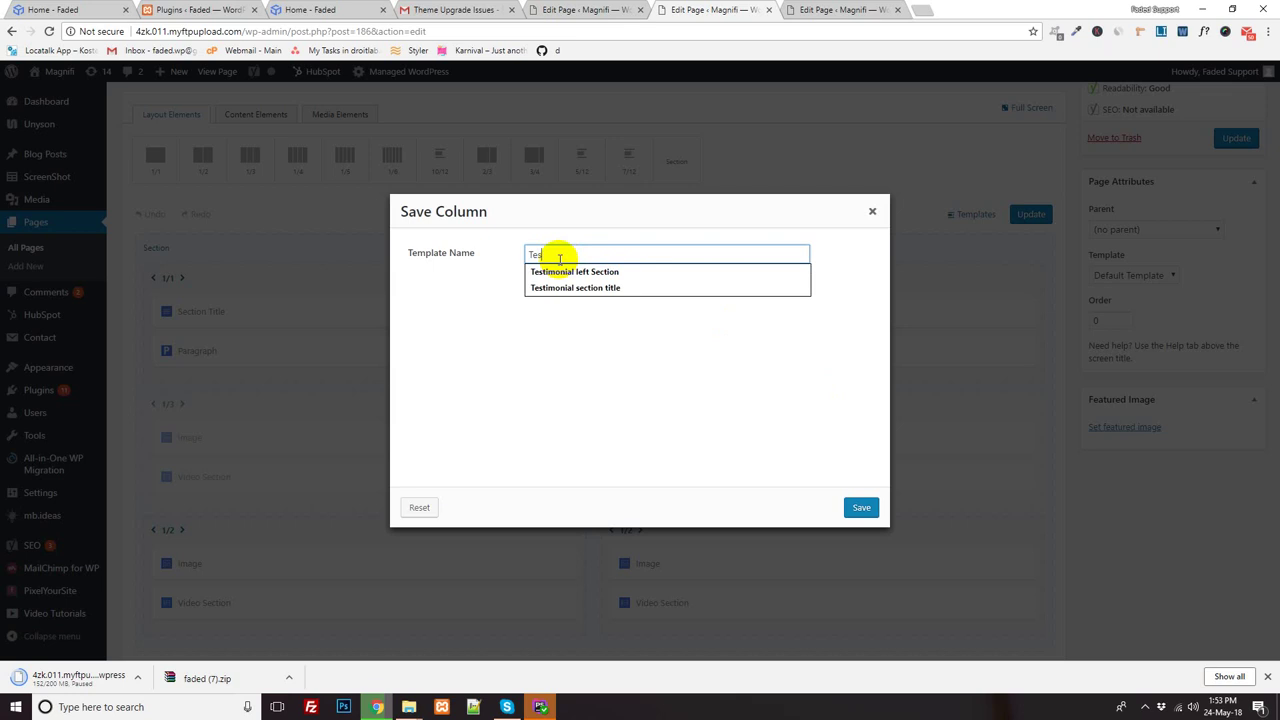
type("s")
left_click(550, 271)
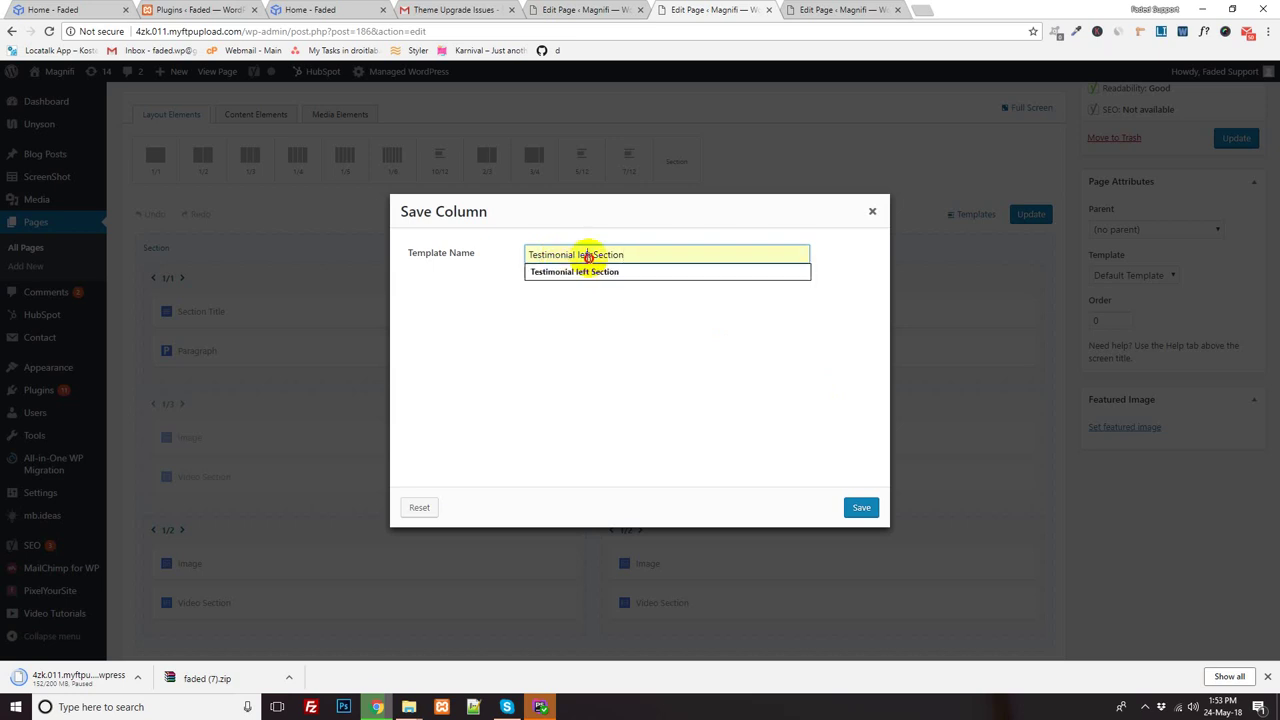
left_click(592, 255)
key("BackSpace")
key("BackSpace")
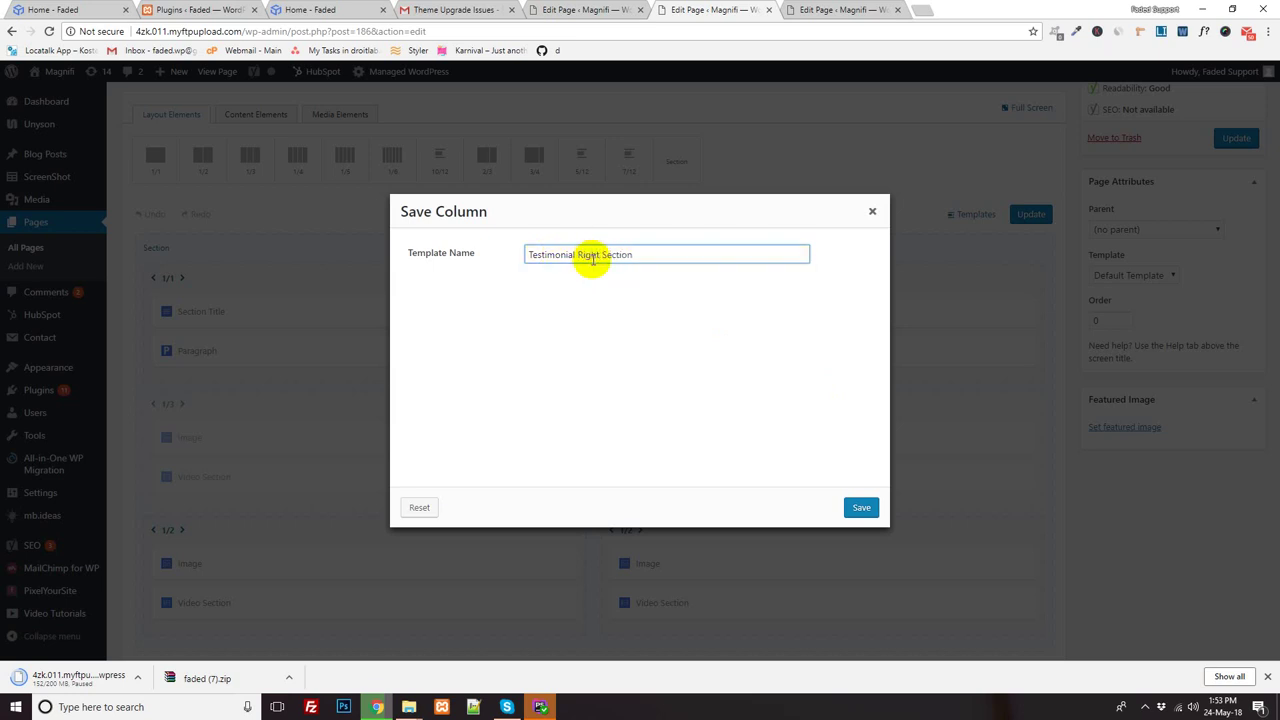
left_click(860, 508)
left_click(1020, 216)
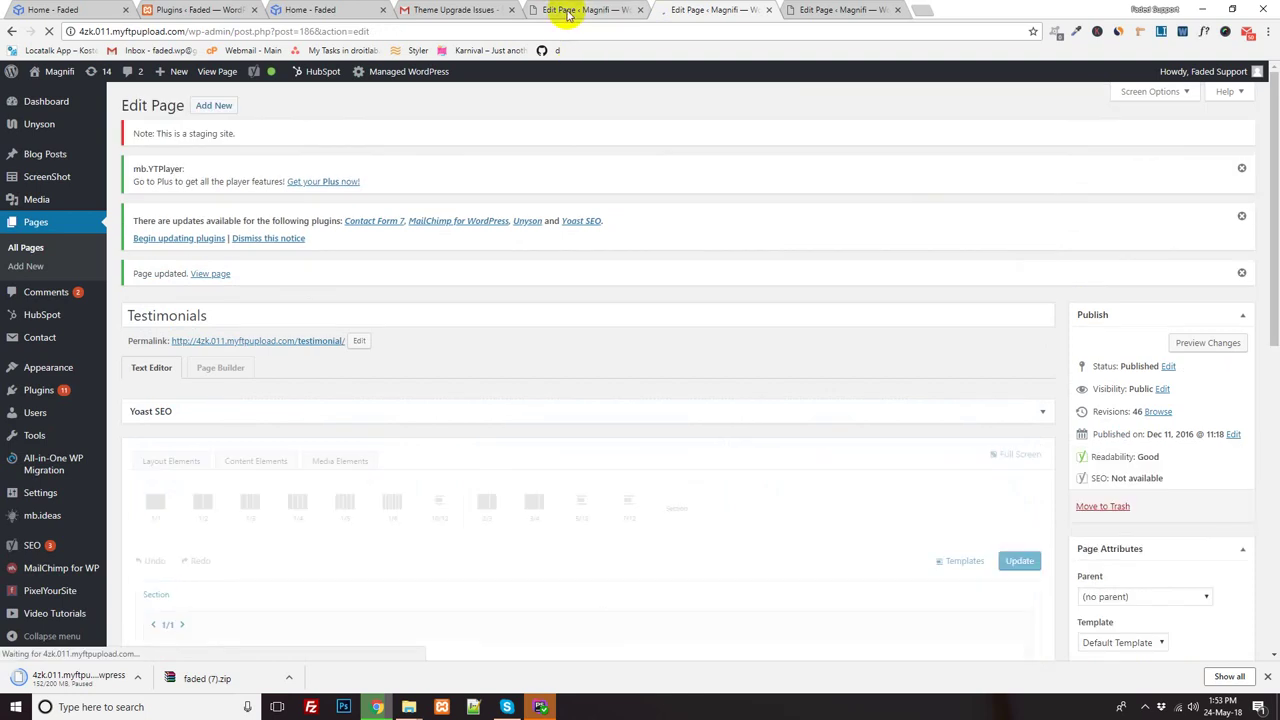
- Return to the Home Page editor, reload it to refresh the saved templates, and add an empty section below the Get Apps section
left_click(567, 14)
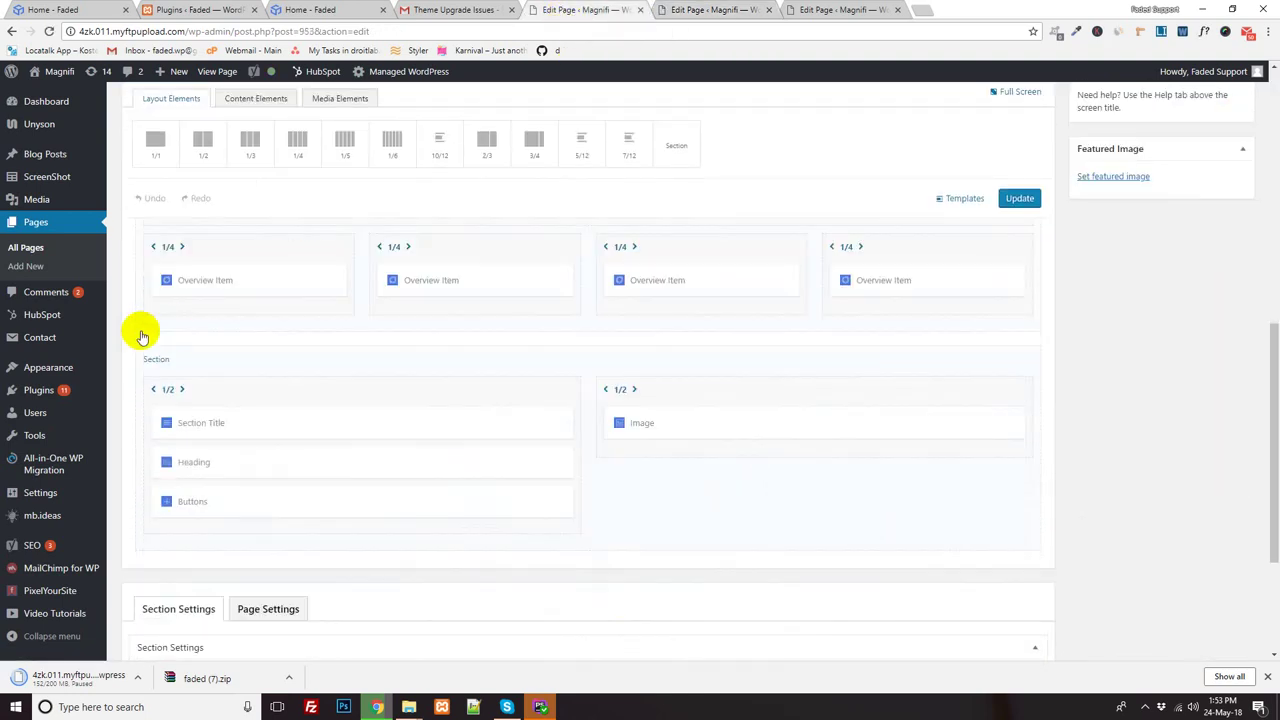
left_click(47, 32)
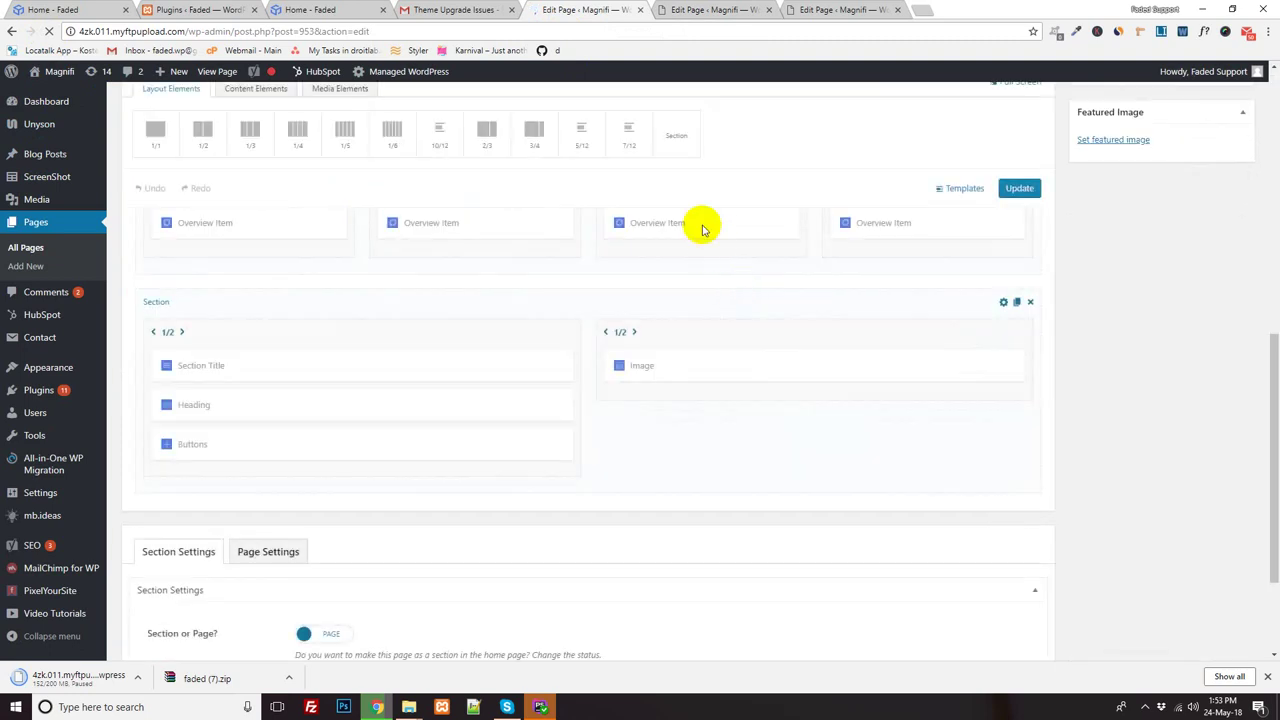
left_click(681, 142)
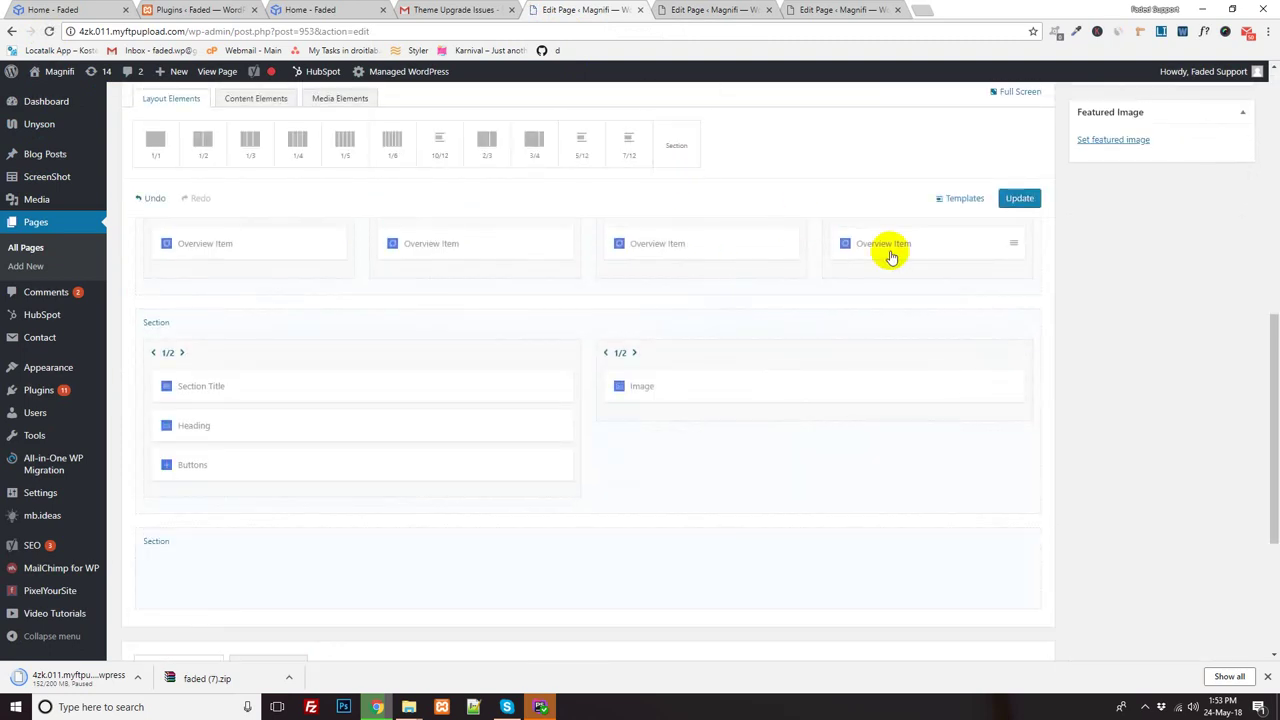
- Load the "Testimonial section title" column template and place it inside the empty section below the Get Apps section
left_click(945, 200)
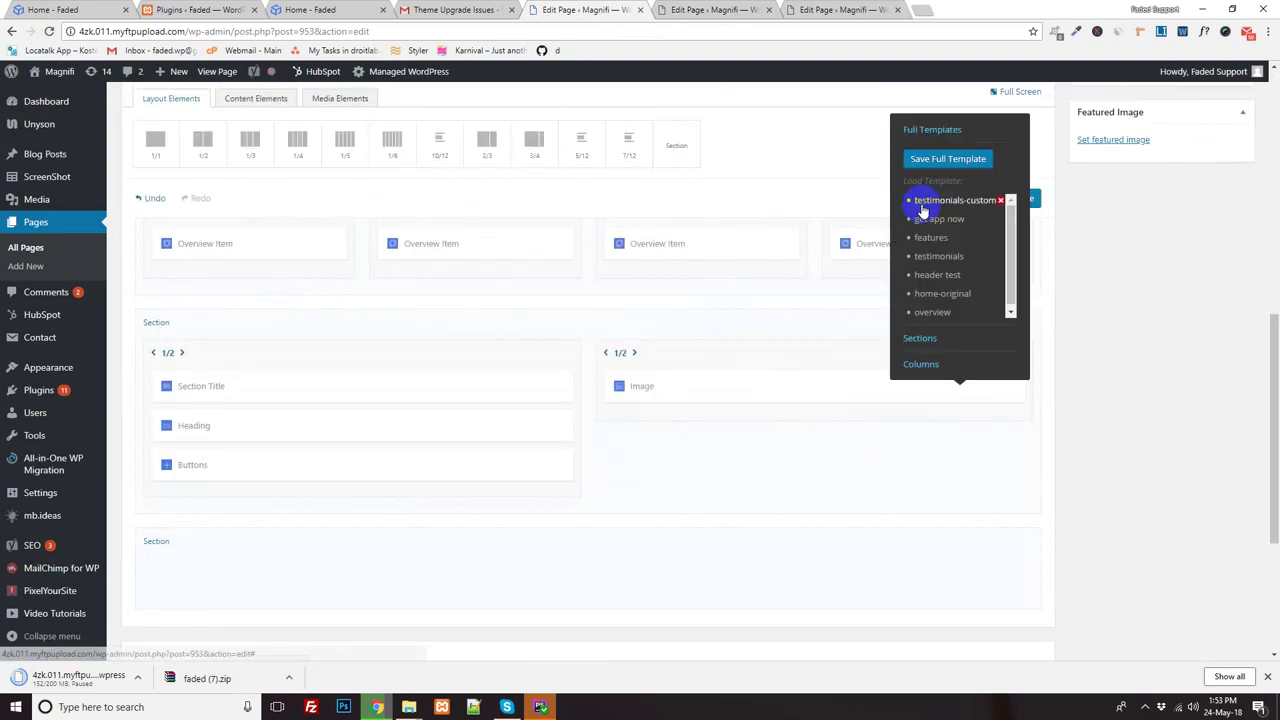
left_click(921, 337)
left_click(921, 207)
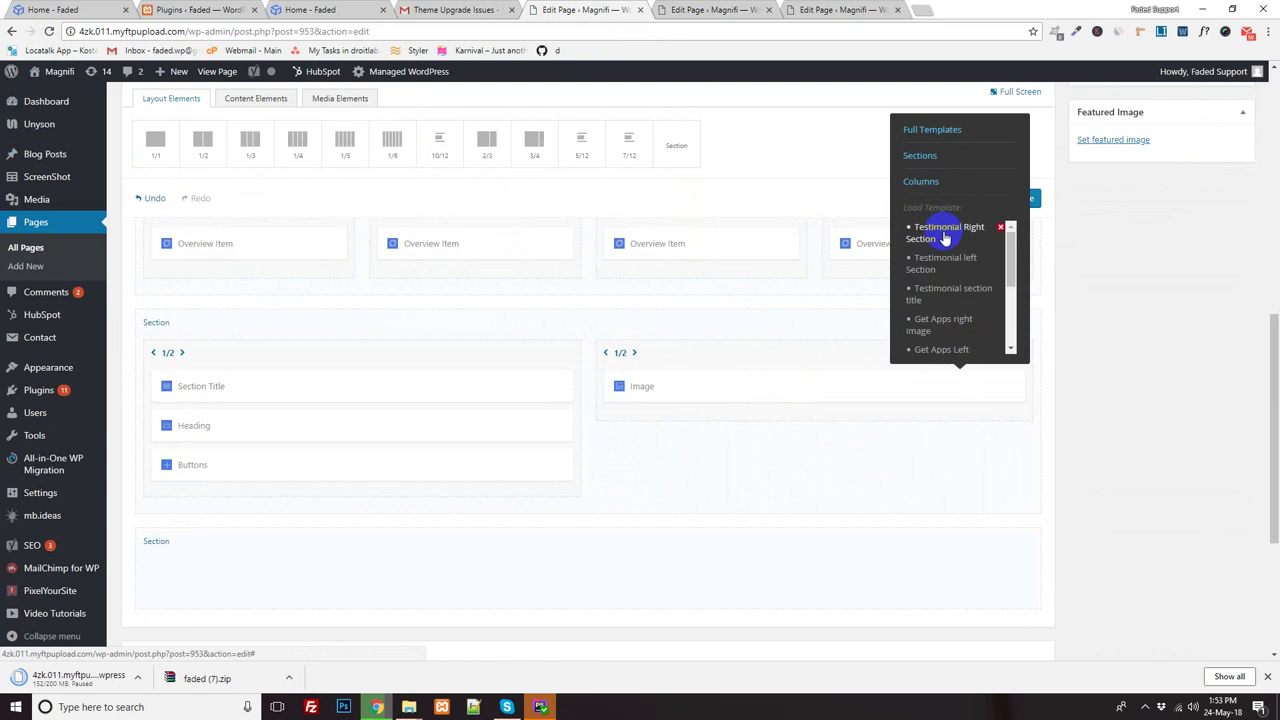
left_click(938, 299)
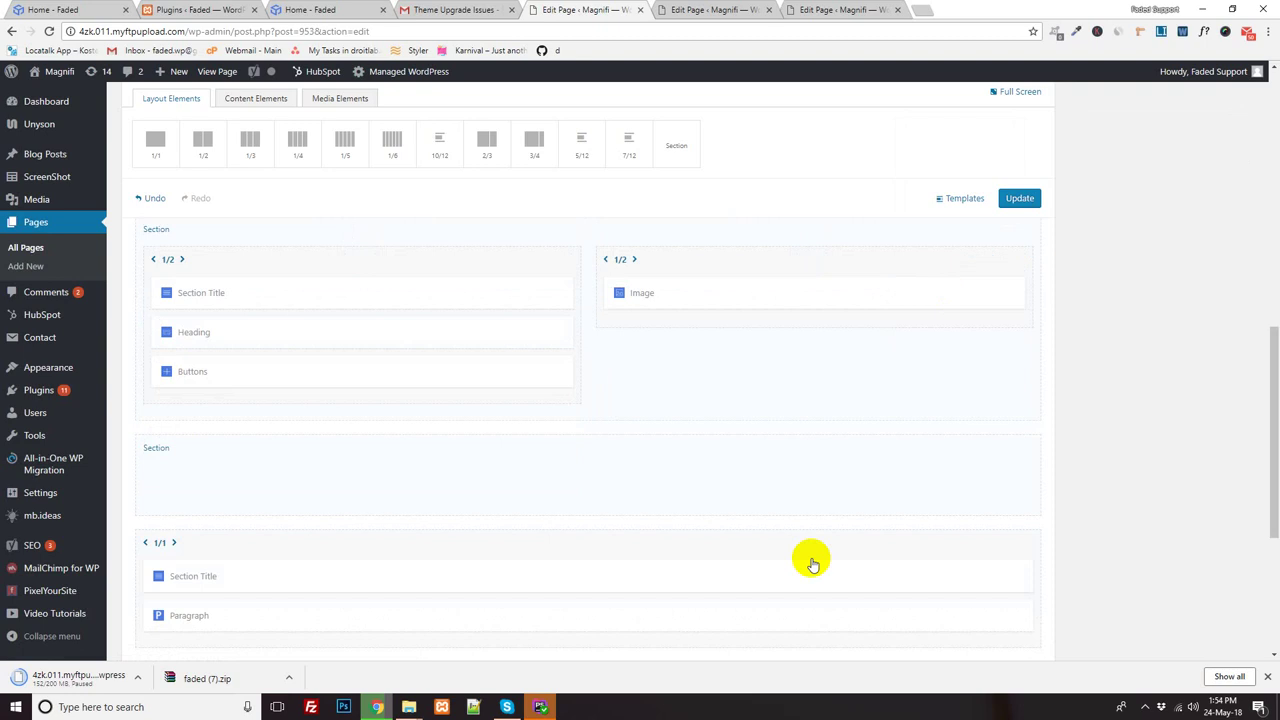
scroll(584, 590, "down", 1)
left_click_drag(263, 346, 277, 290)
- Load the "Testimonial left Section" column template and place it in the testimonial section, below the title column
scroll(277, 290, "up", 4)
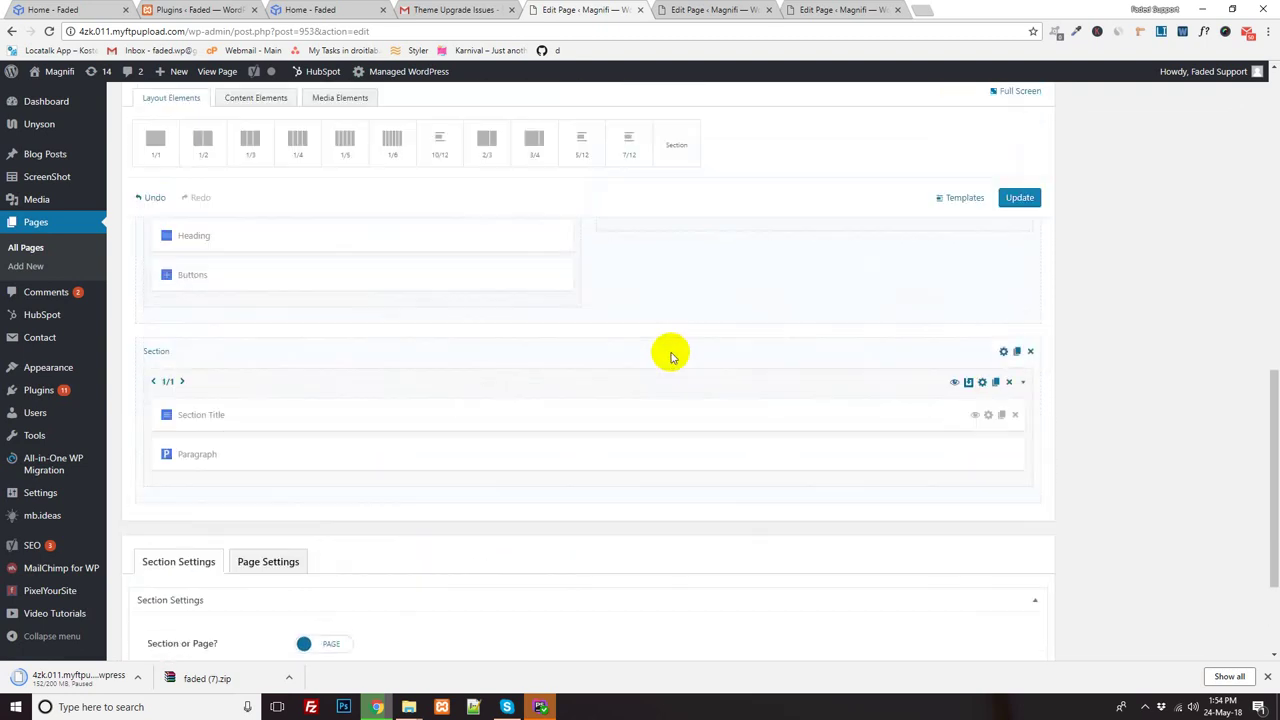
left_click(953, 199)
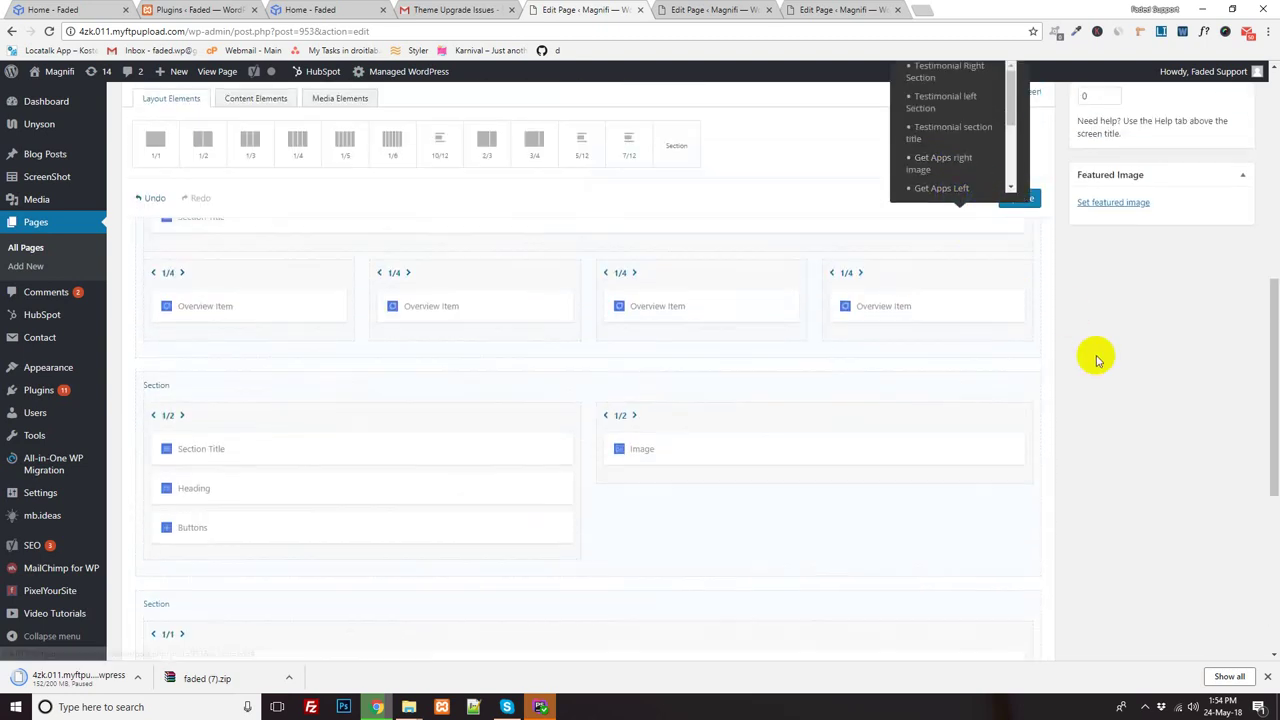
scroll(1000, 337, "up", 3)
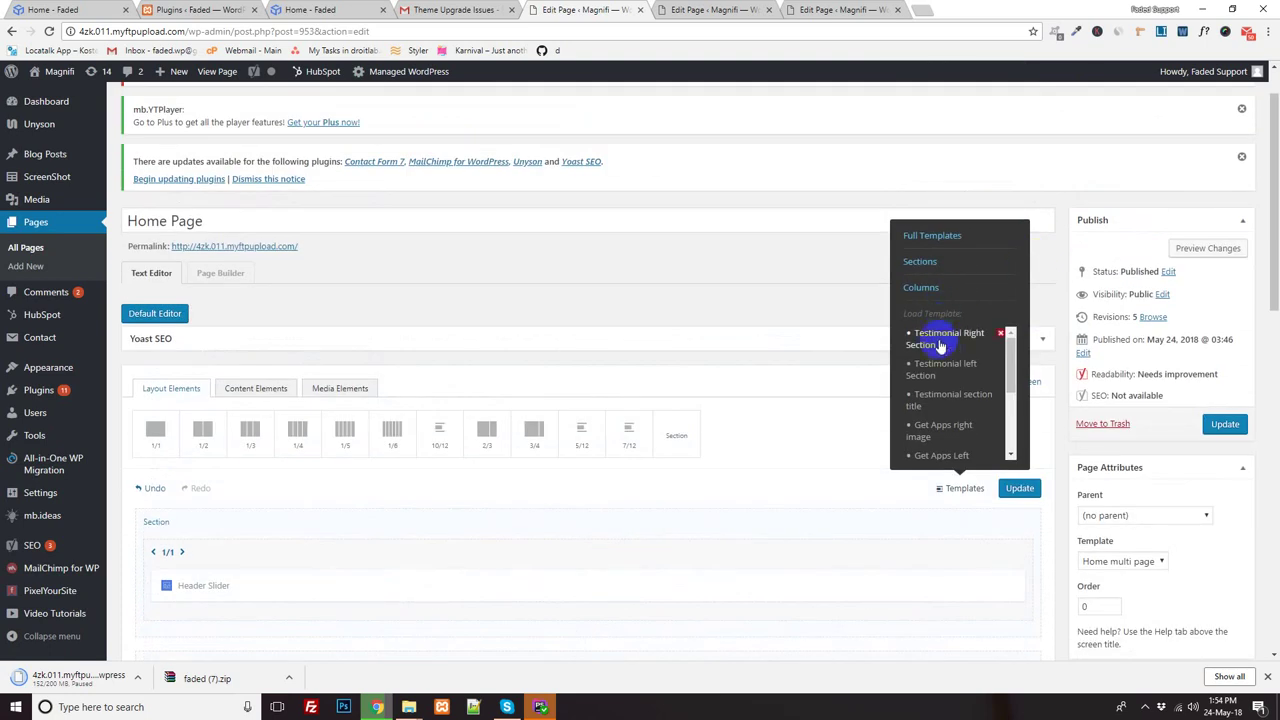
left_click(945, 368)
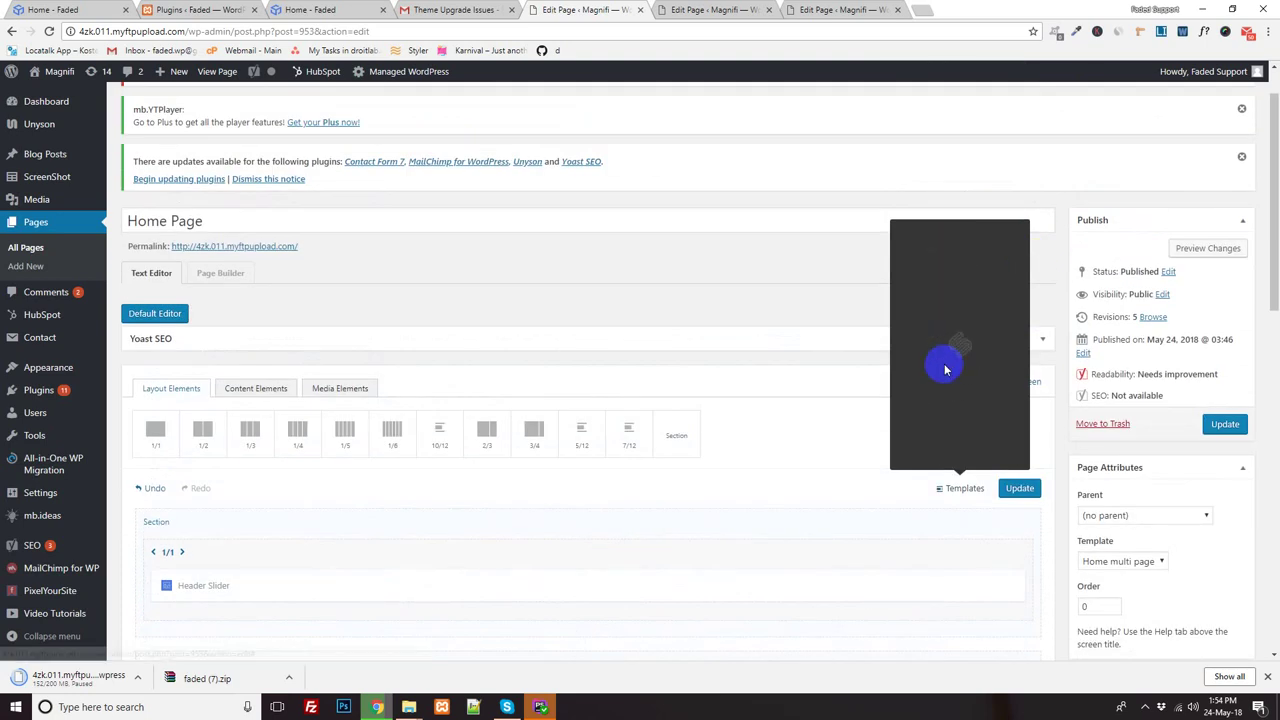
left_click(963, 205)
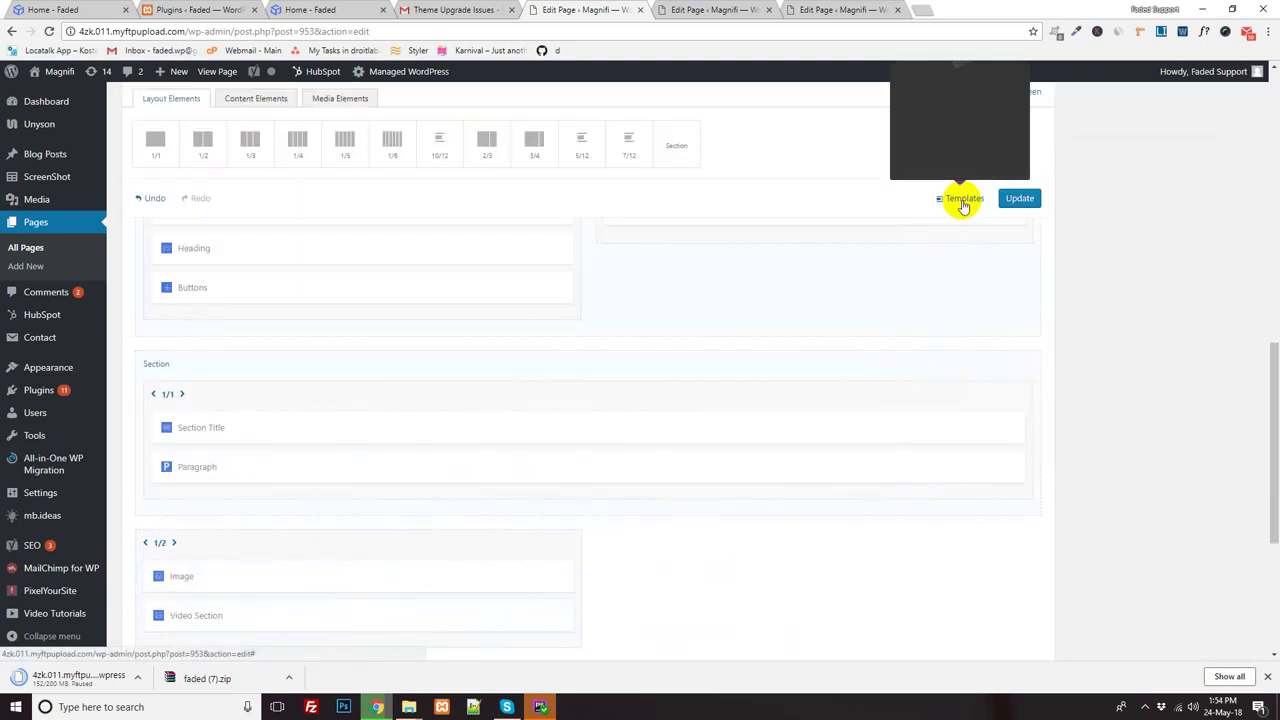
scroll(886, 323, "down", 2)
scroll(610, 398, "down", 2)
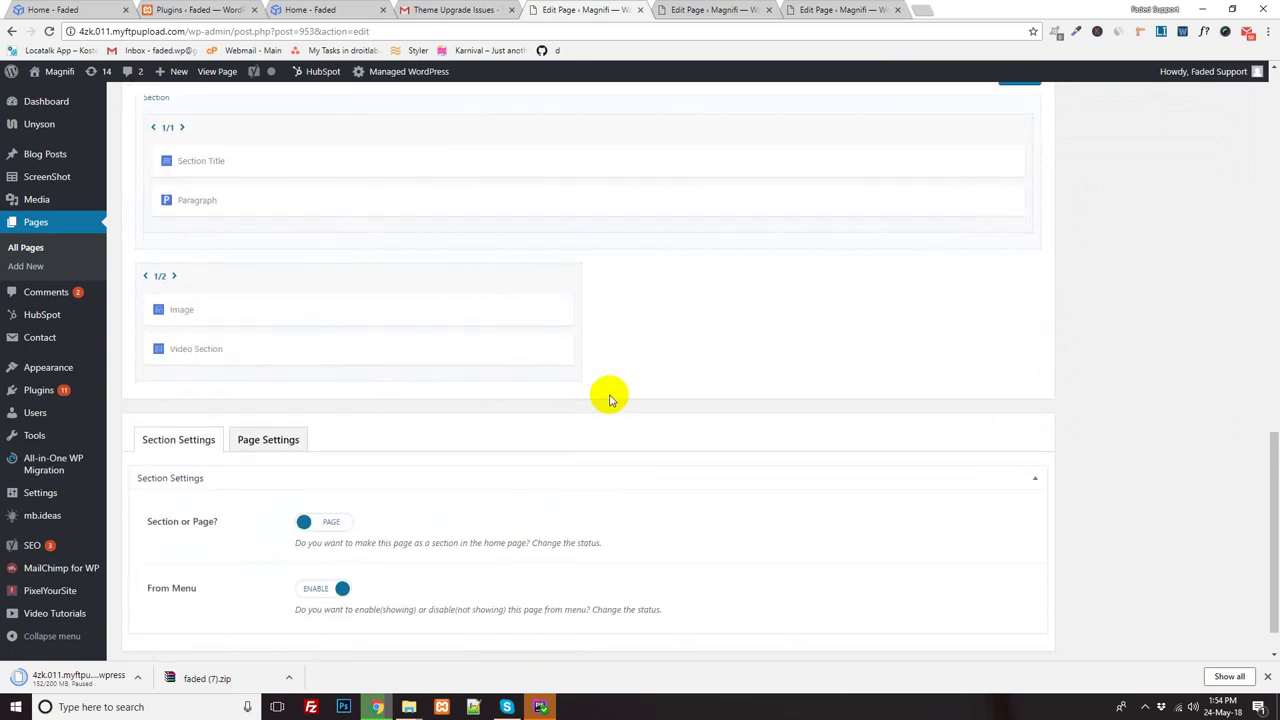
left_click_drag(215, 345, 243, 323)
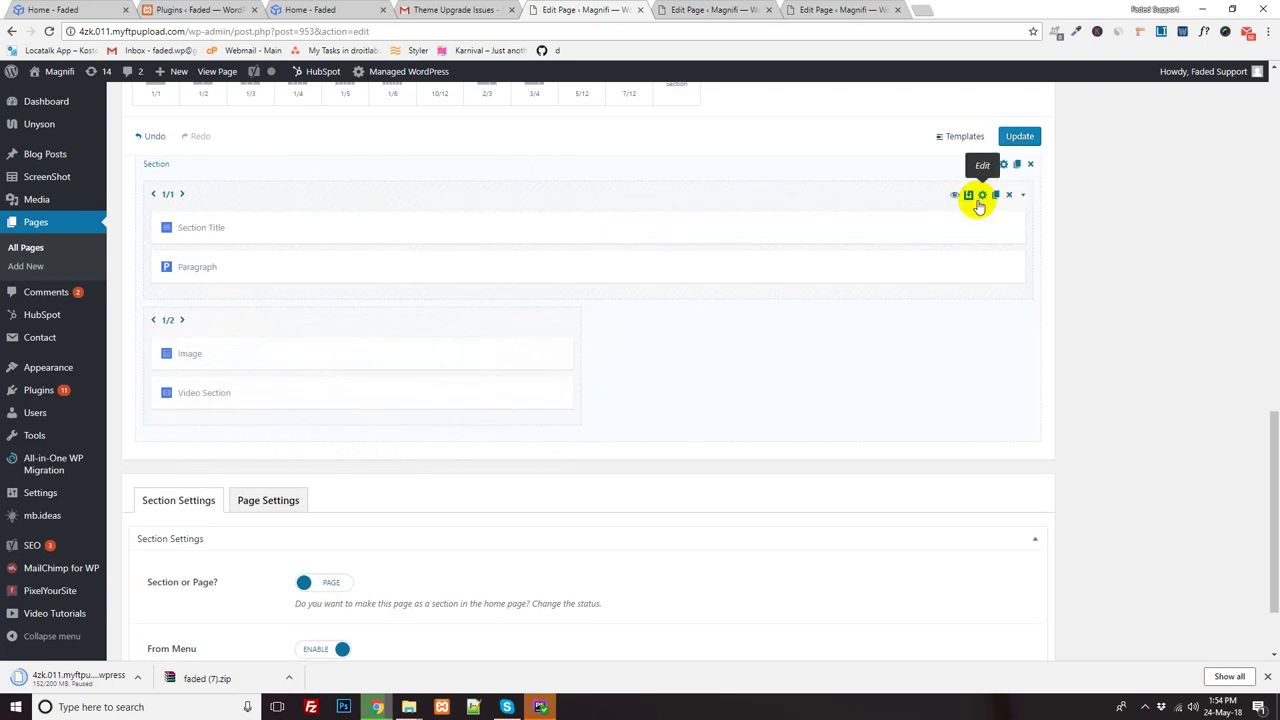
- Load the "Testimonial Right Section" column template and place it beside the left 1/2 column in the testimonial section
left_click(975, 138)
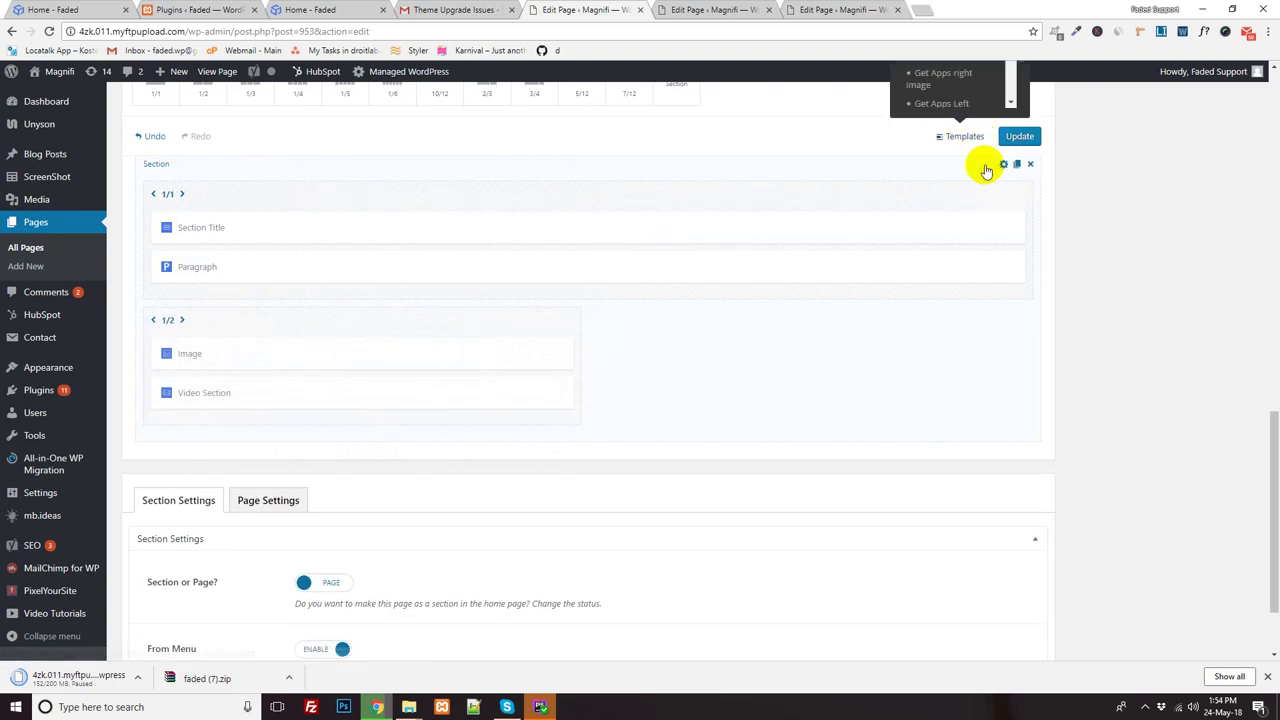
scroll(980, 323, "up", 3)
scroll(1225, 218, "up", 2)
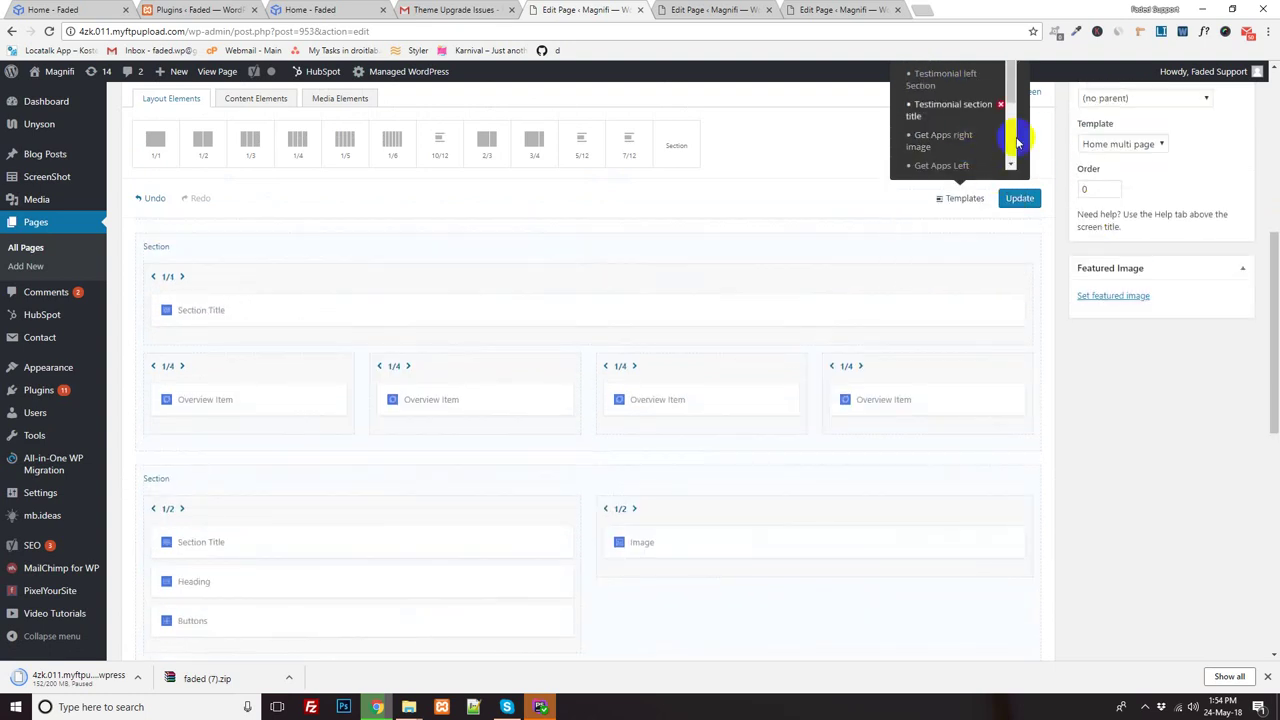
scroll(1020, 137, "up", 3)
left_click(942, 258)
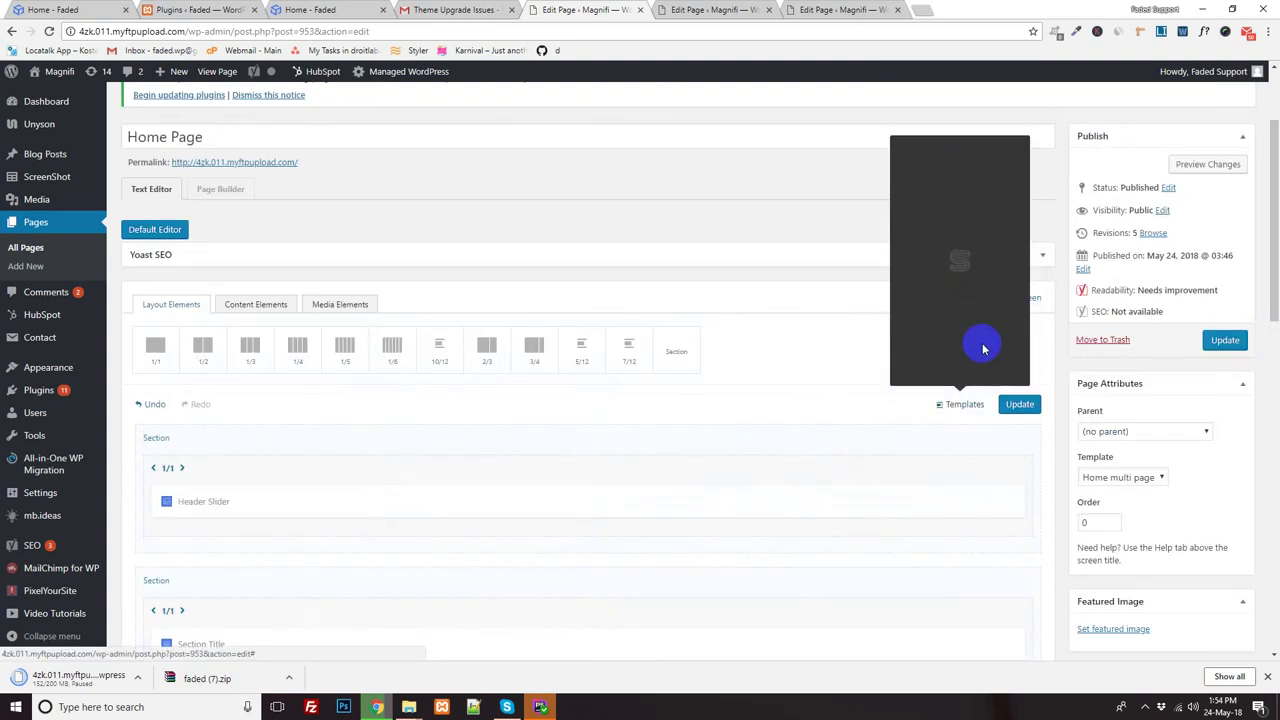
scroll(931, 360, "down", 4)
scroll(924, 362, "down", 1)
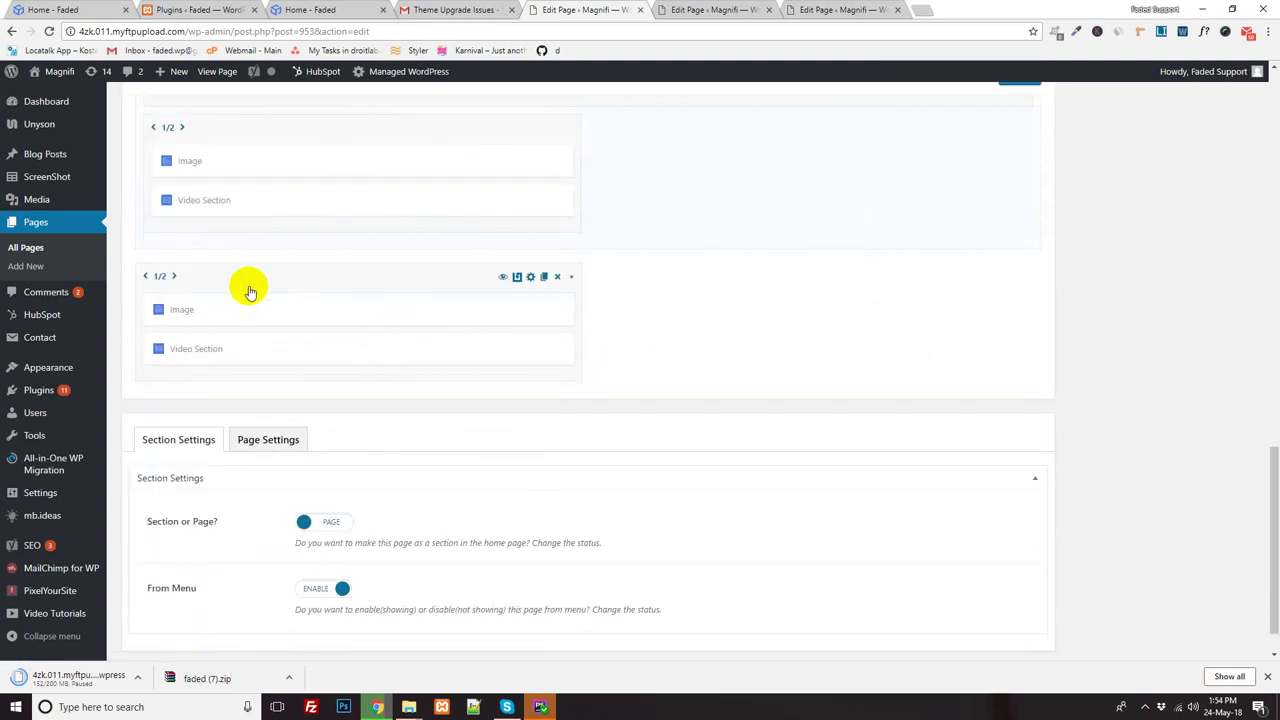
left_click_drag(231, 276, 754, 137)
scroll(749, 240, "up", 3)
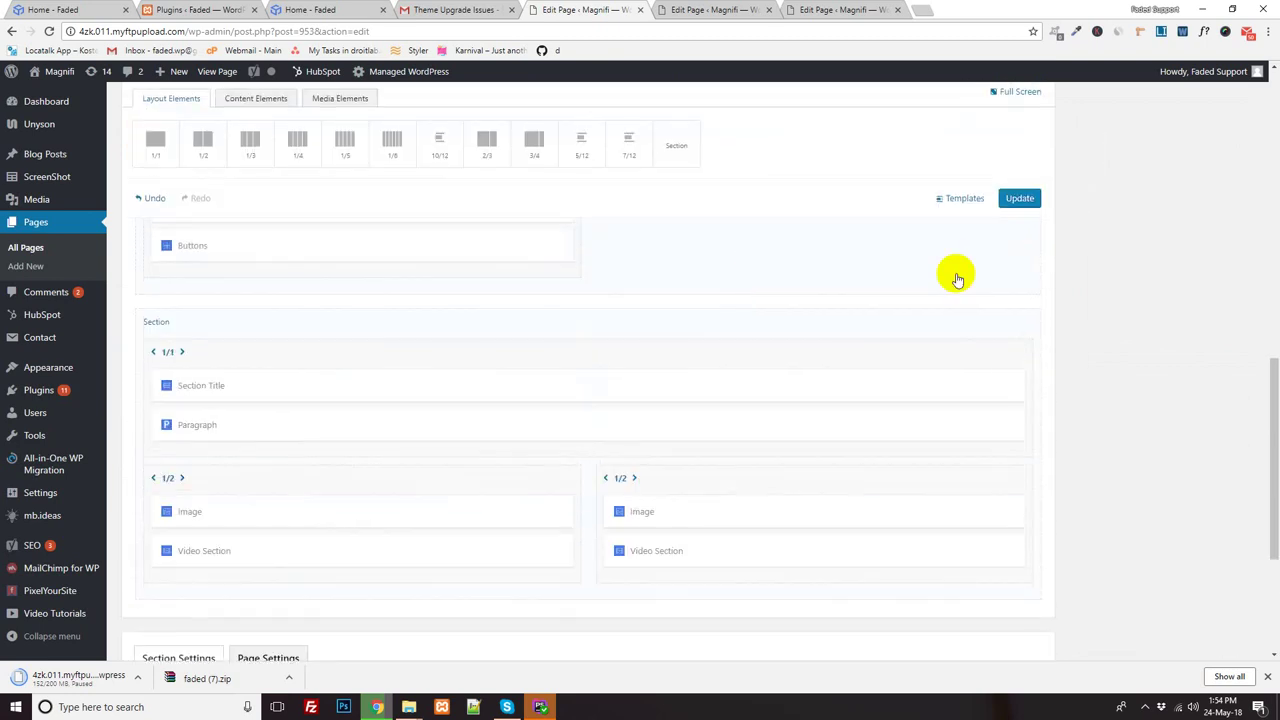
- Update the Home Page to save the testimonial section, and open the list of all pages in the Testimonials editor's tab
left_click(1018, 198)
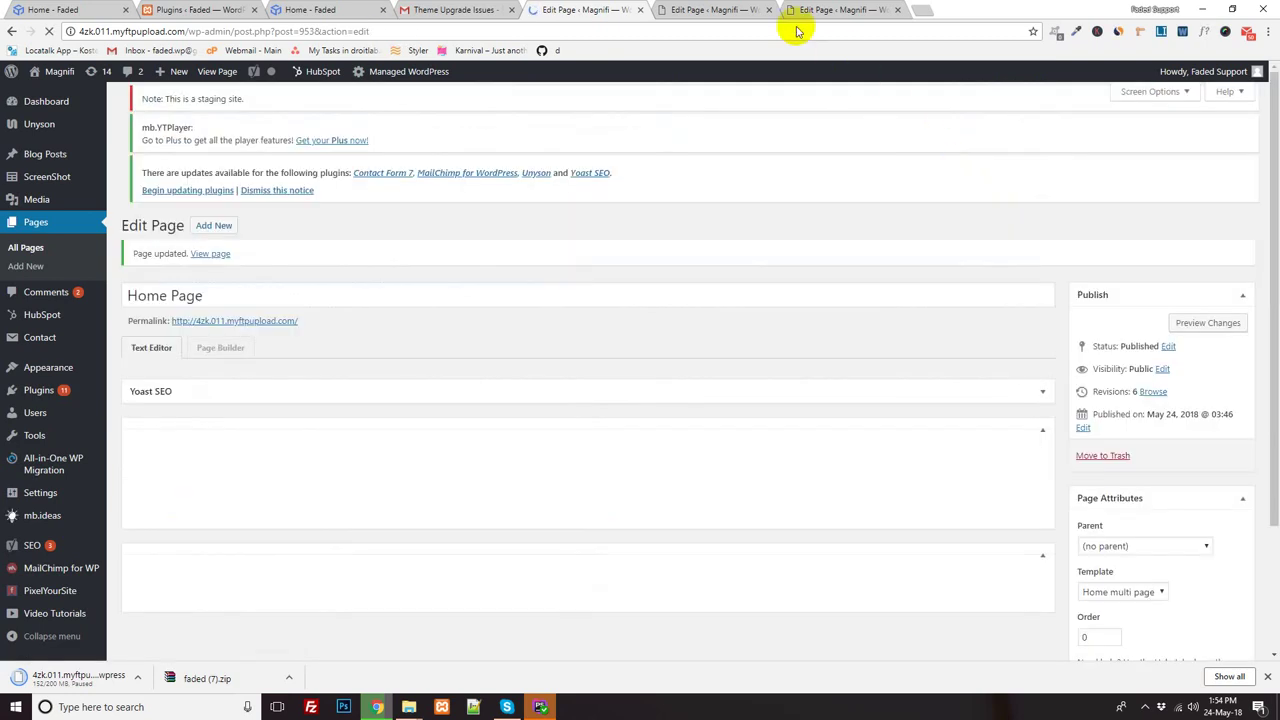
left_click(720, 10)
scroll(143, 282, "down", 3)
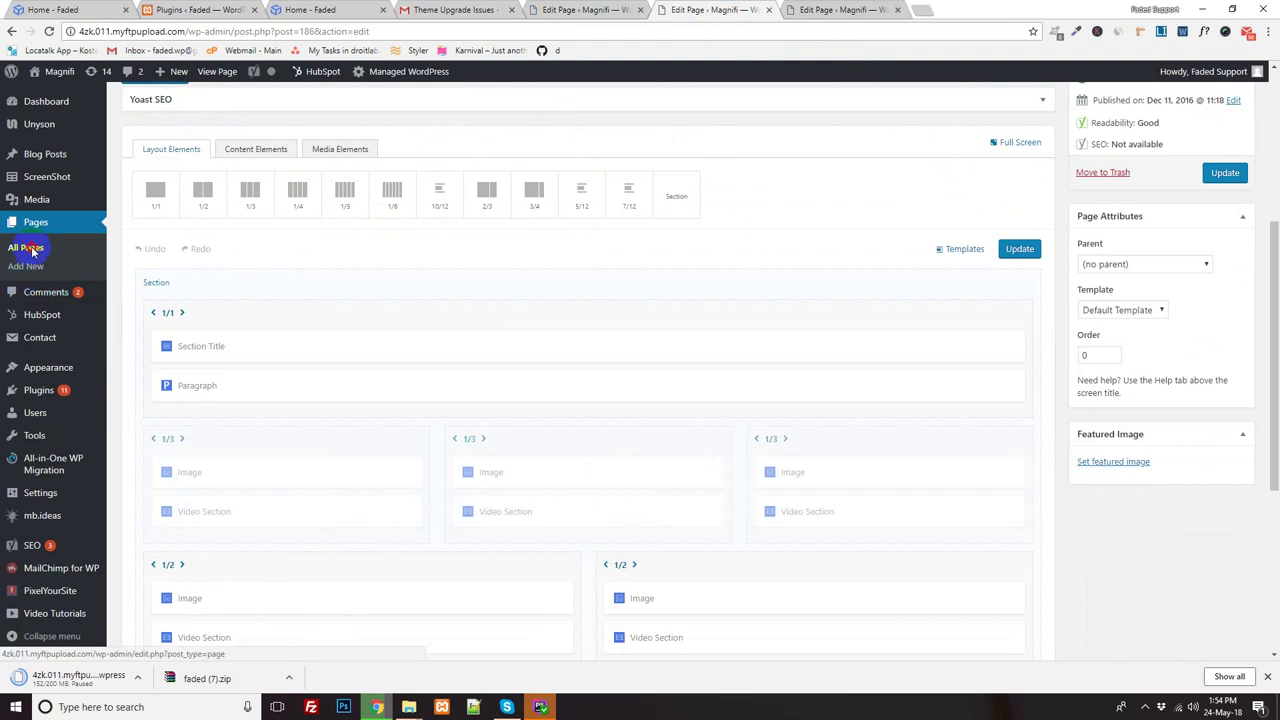
left_click(545, 10)
scroll(1194, 520, "down", 5)
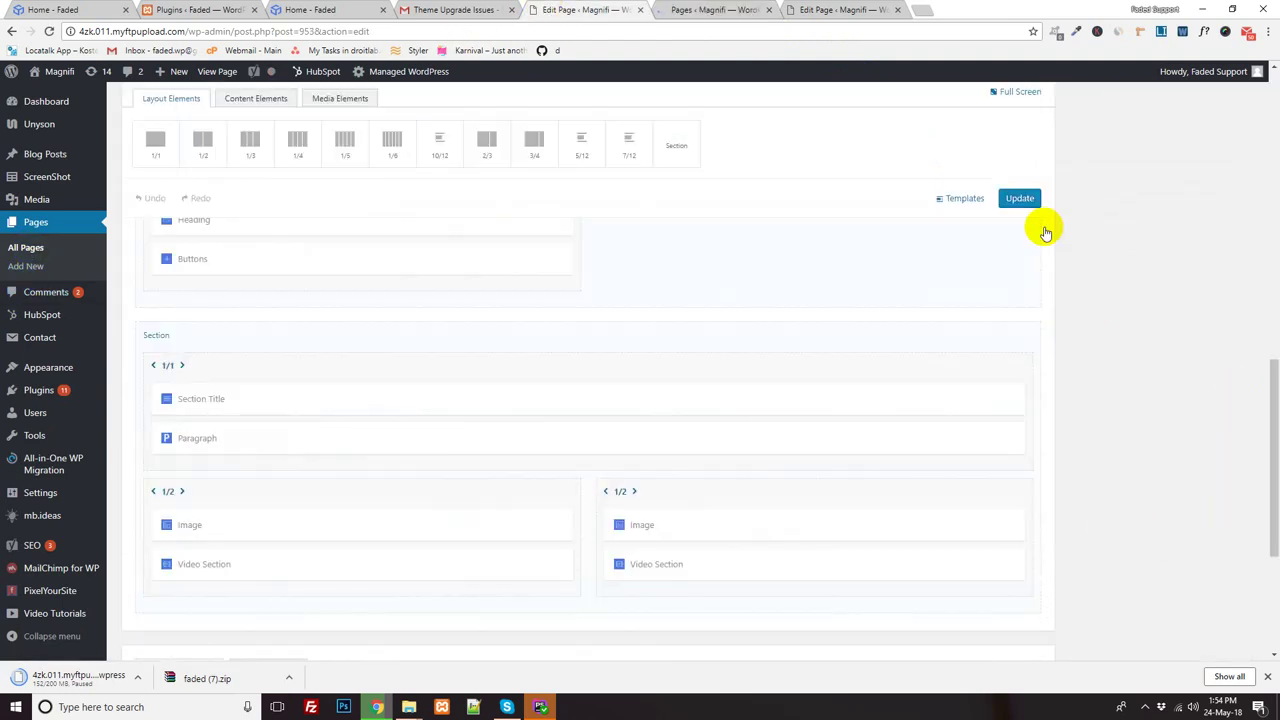
left_click(1020, 198)
left_click(730, 10)
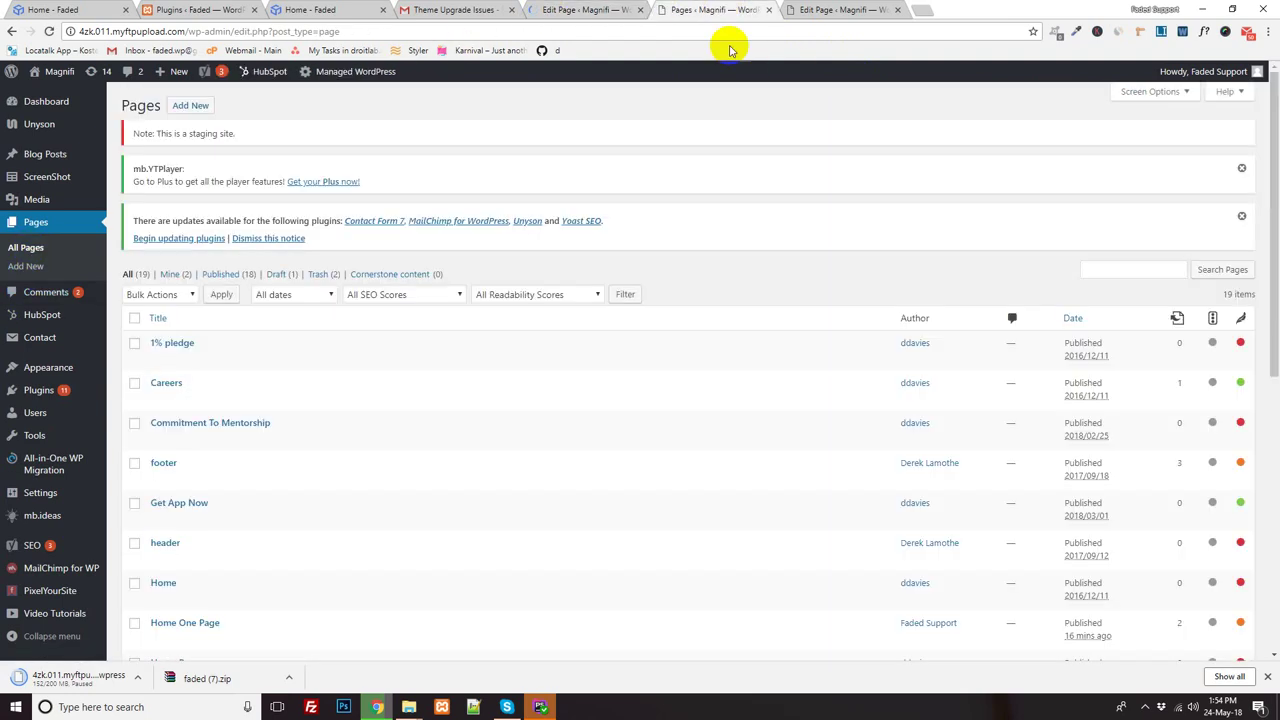
- Open the Promotions page for editing from the pages list and examine its sections and column layout
scroll(283, 466, "down", 2)
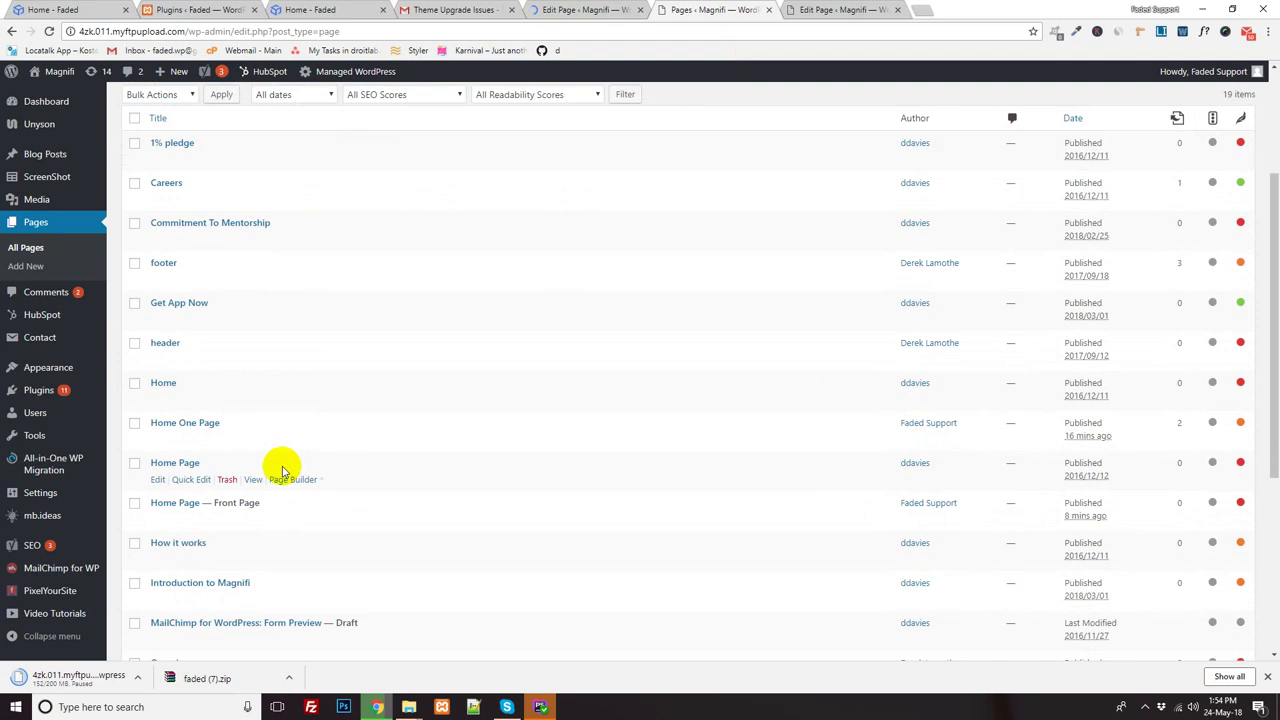
scroll(283, 468, "down", 2)
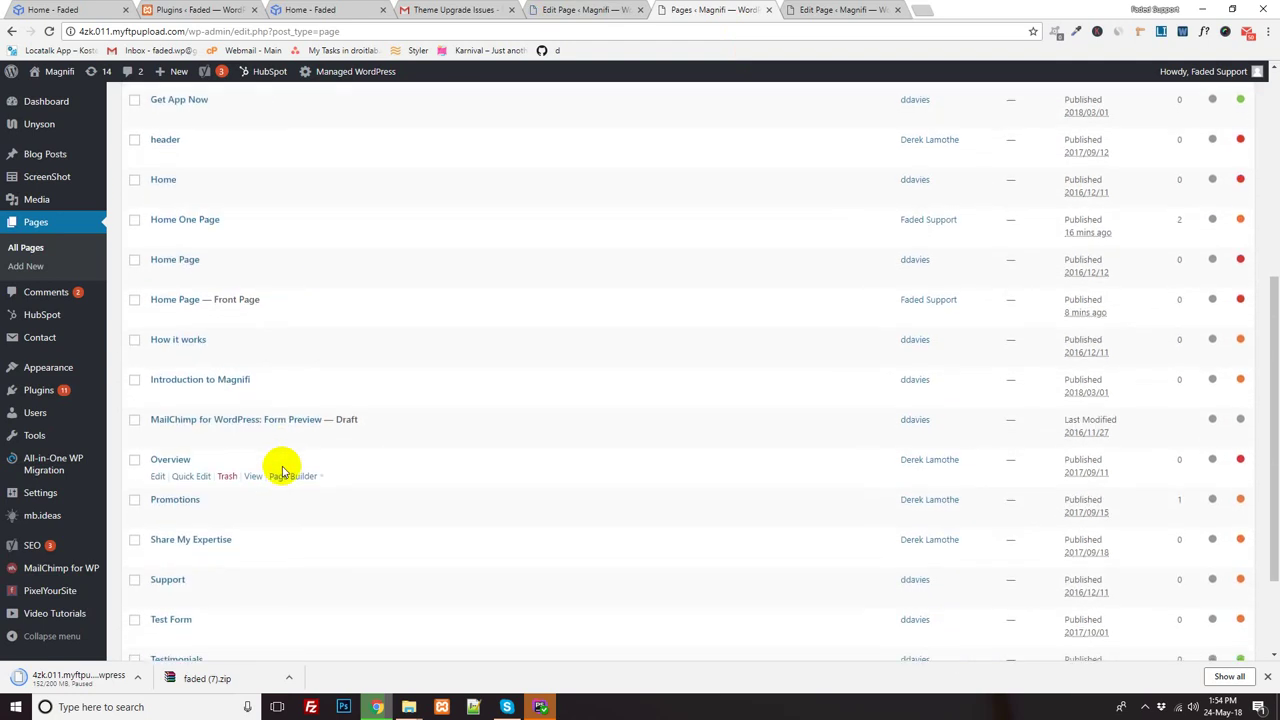
scroll(283, 468, "down", 2)
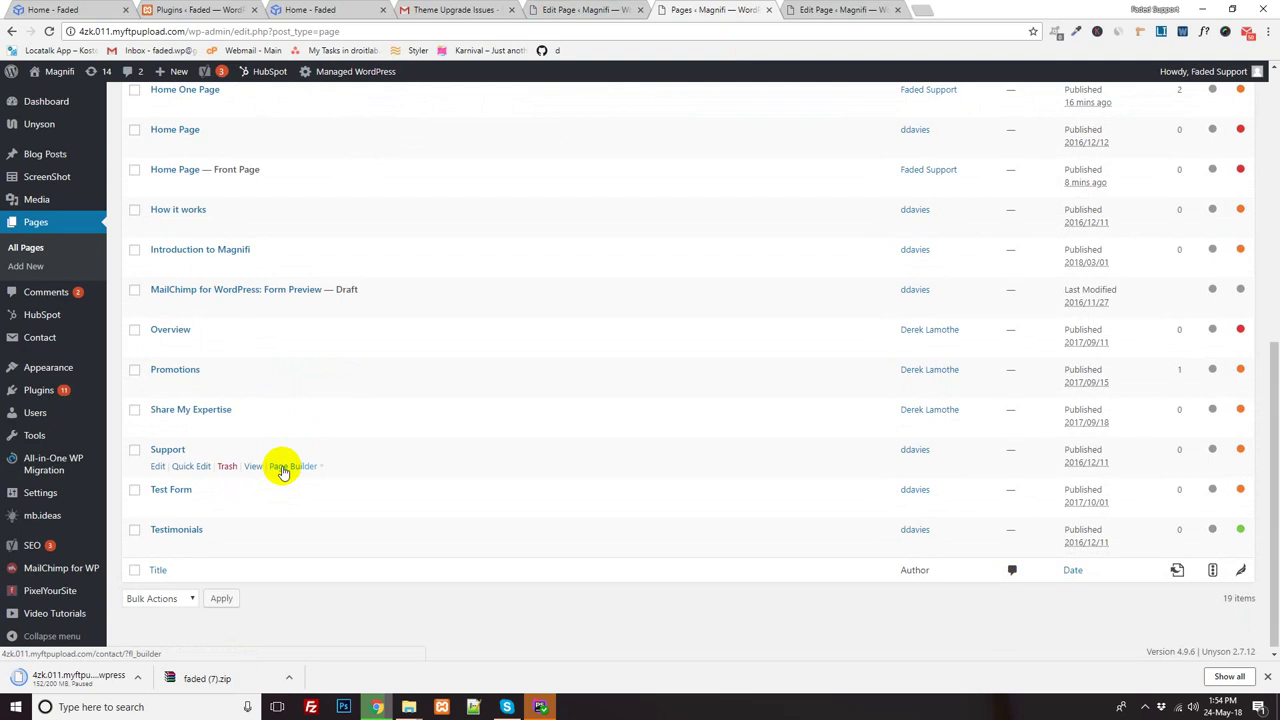
scroll(283, 470, "up", 1)
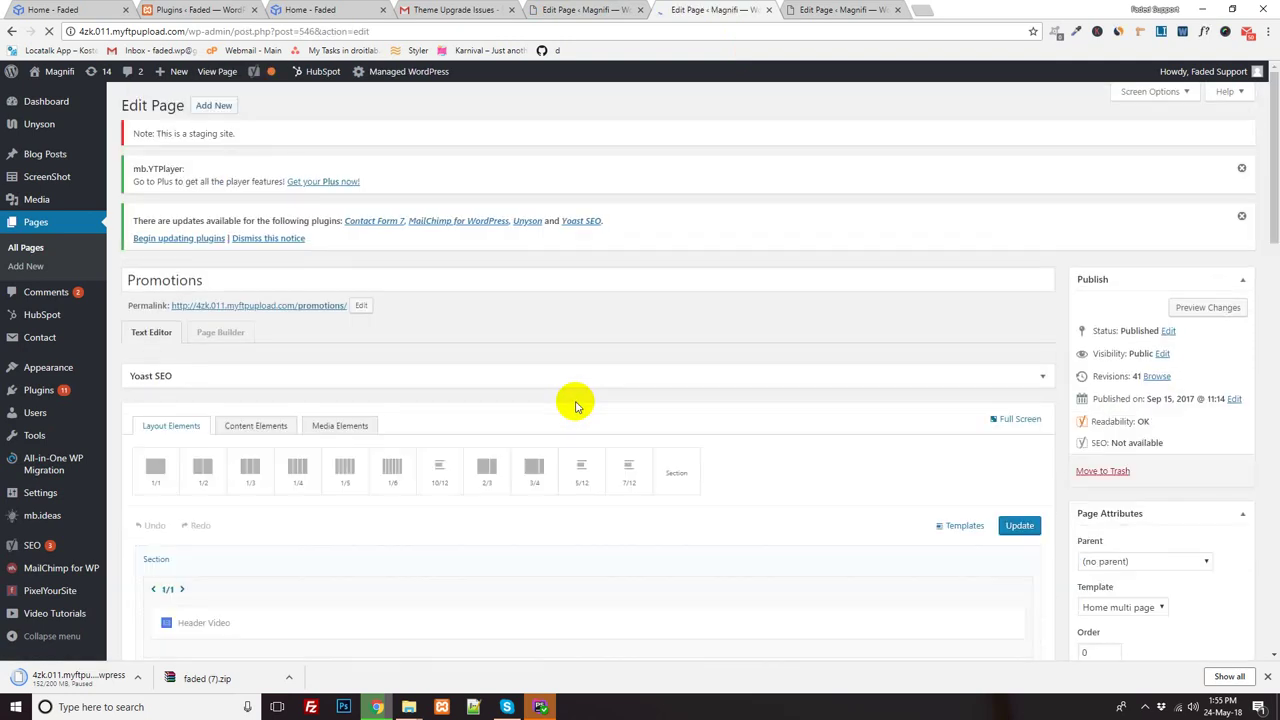
scroll(576, 405, "down", 3)
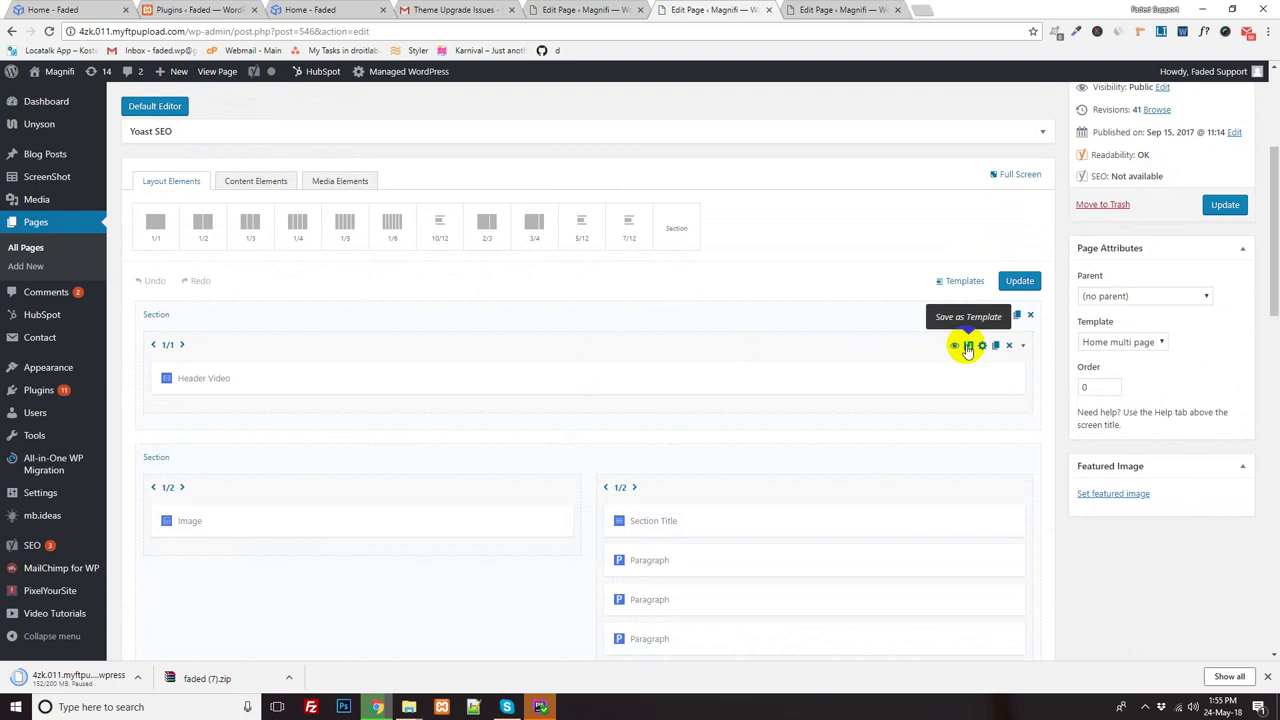
scroll(849, 426, "down", 3)
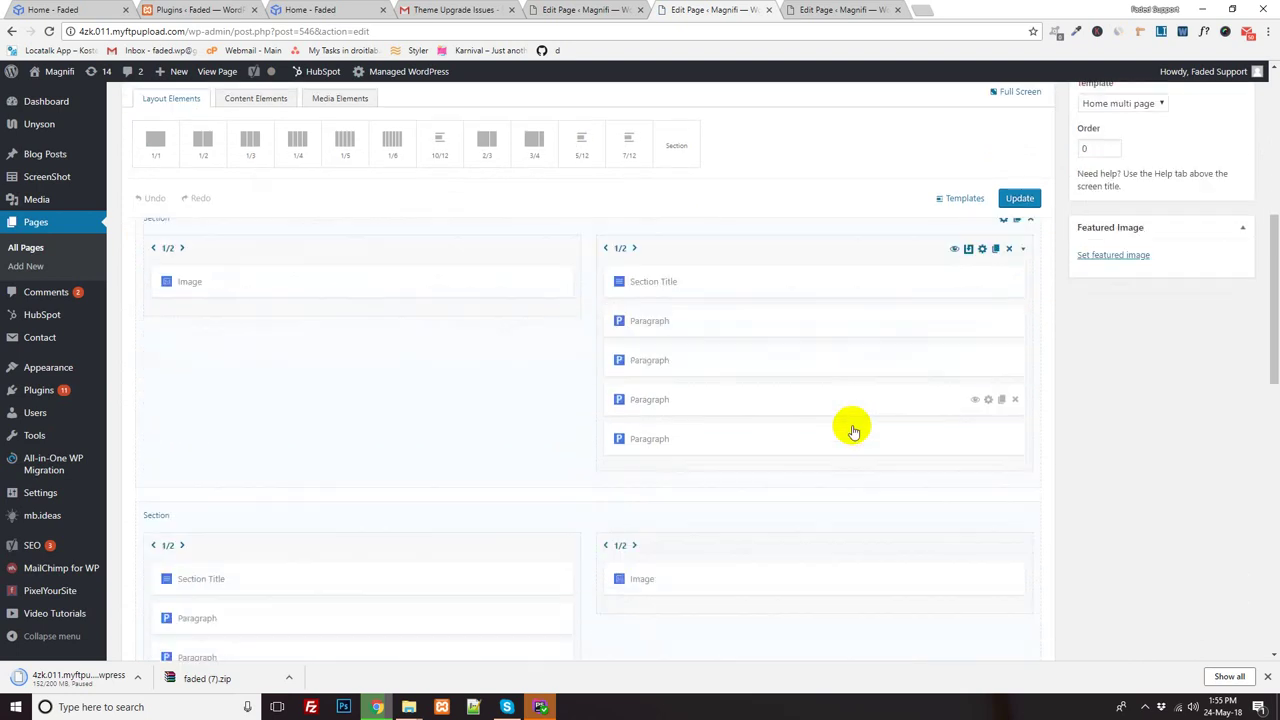
scroll(853, 430, "down", 2)
scroll(853, 430, "down", 10)
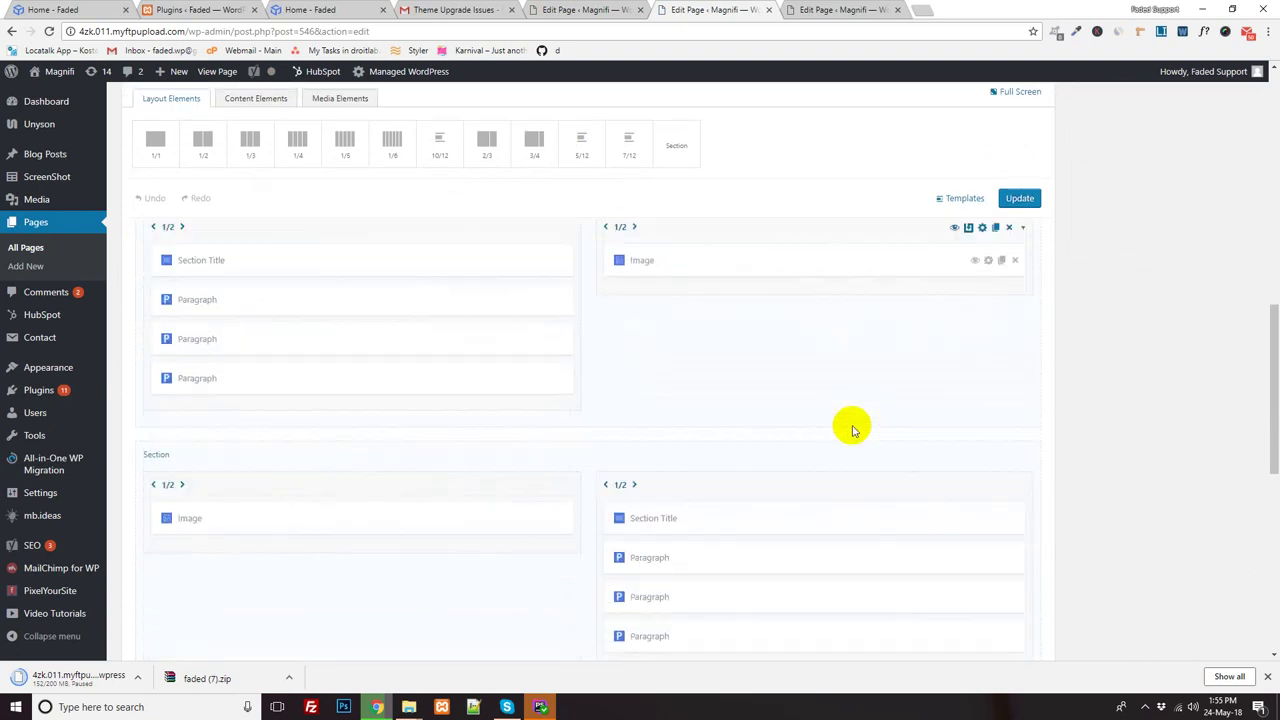
scroll(853, 430, "down", 2)
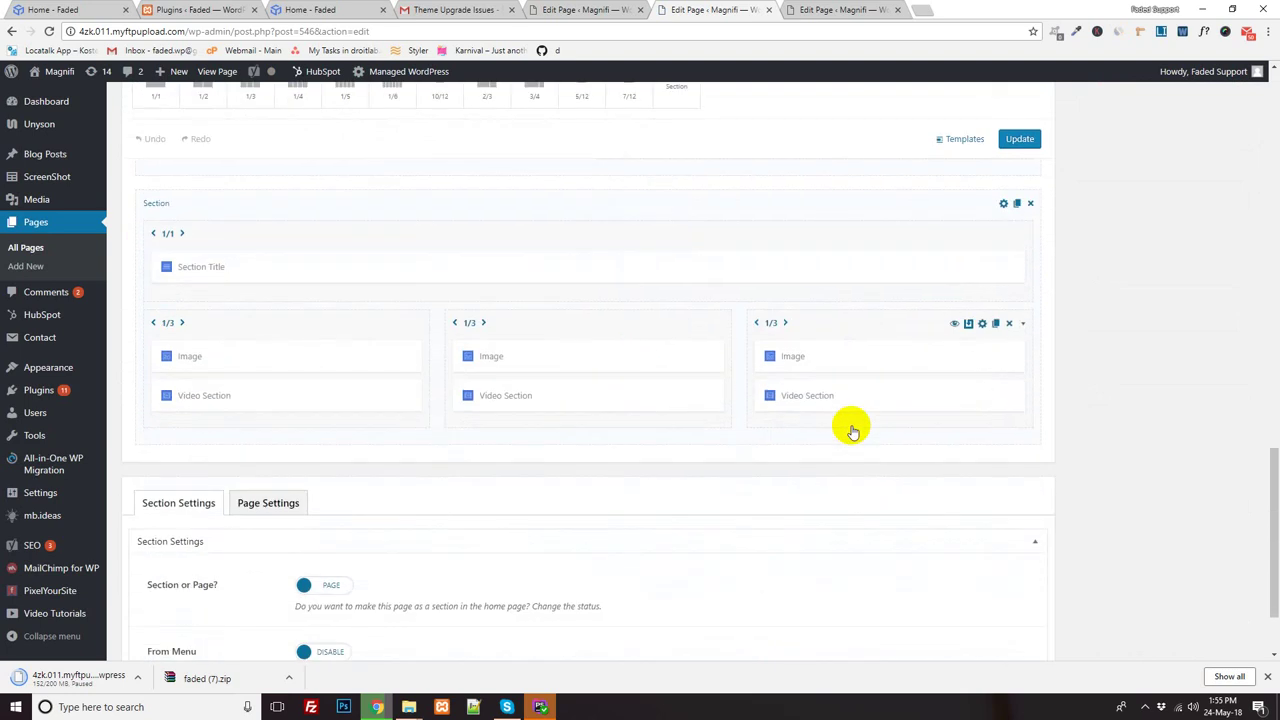
scroll(853, 430, "up", 12)
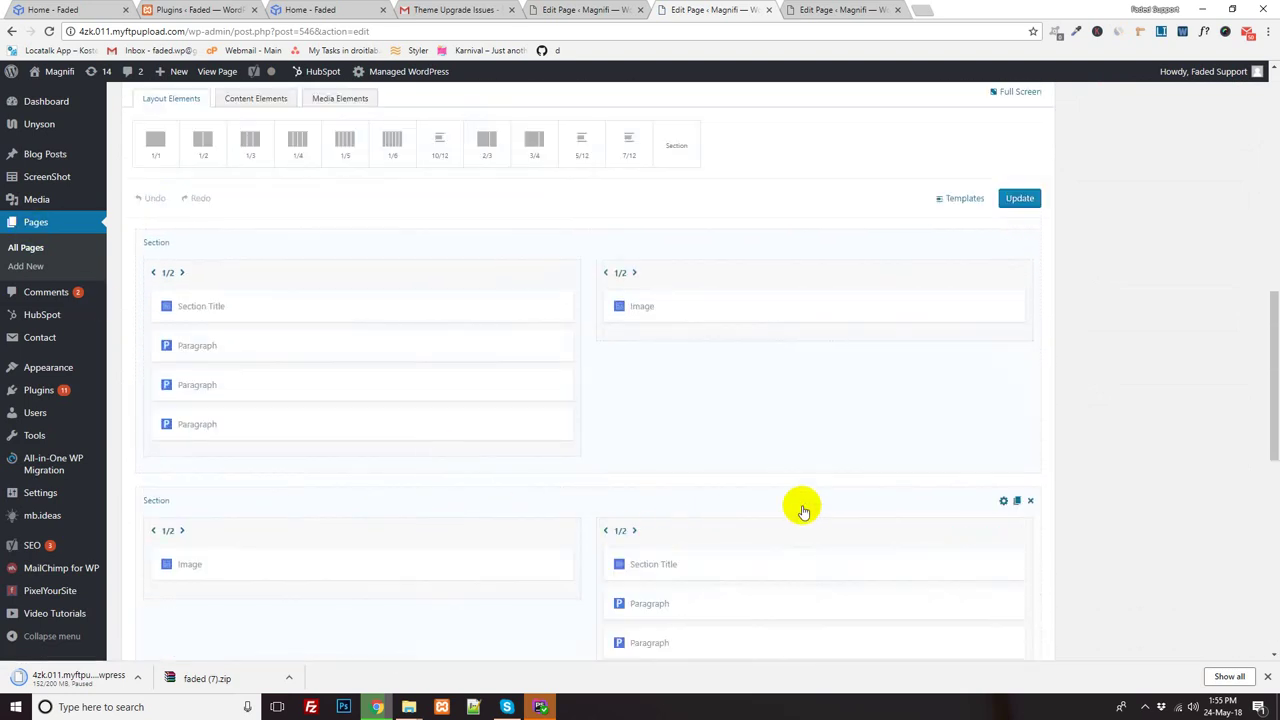
scroll(789, 516, "down", 3)
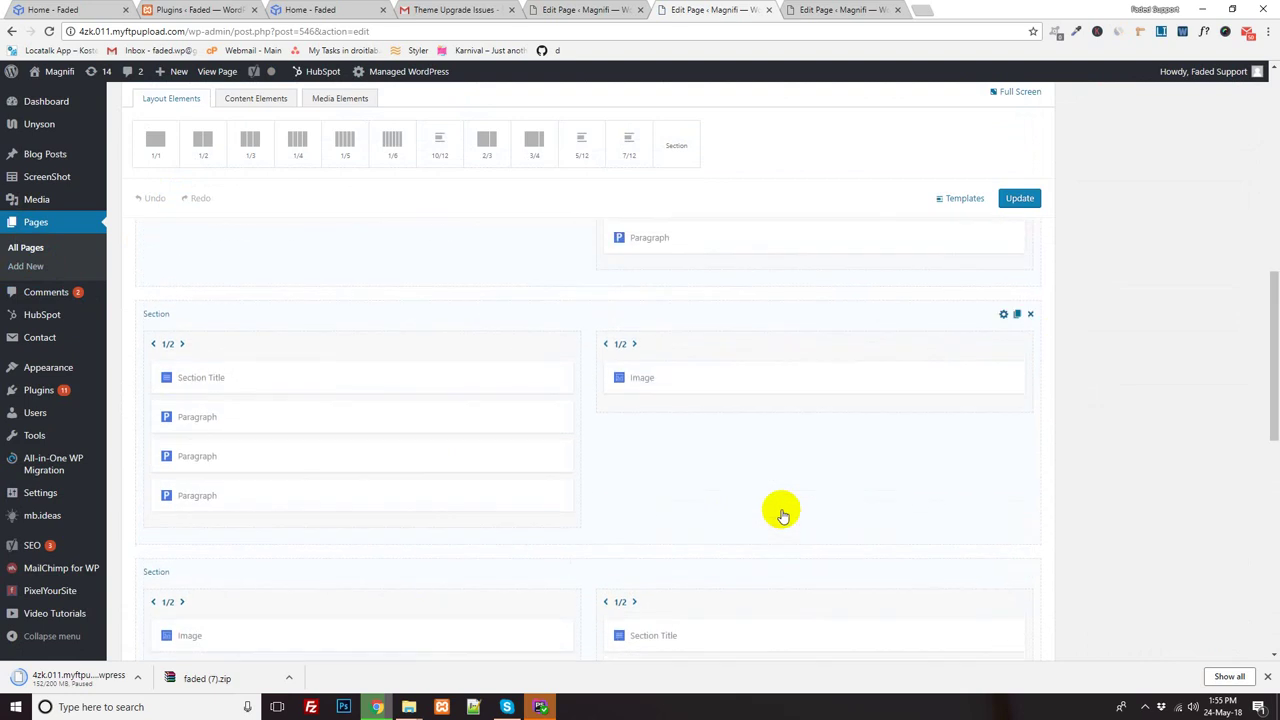
- Return to the list of all pages, view the live "Introduction to Magnifi" page in a new tab, and go back to the list
left_click(26, 226)
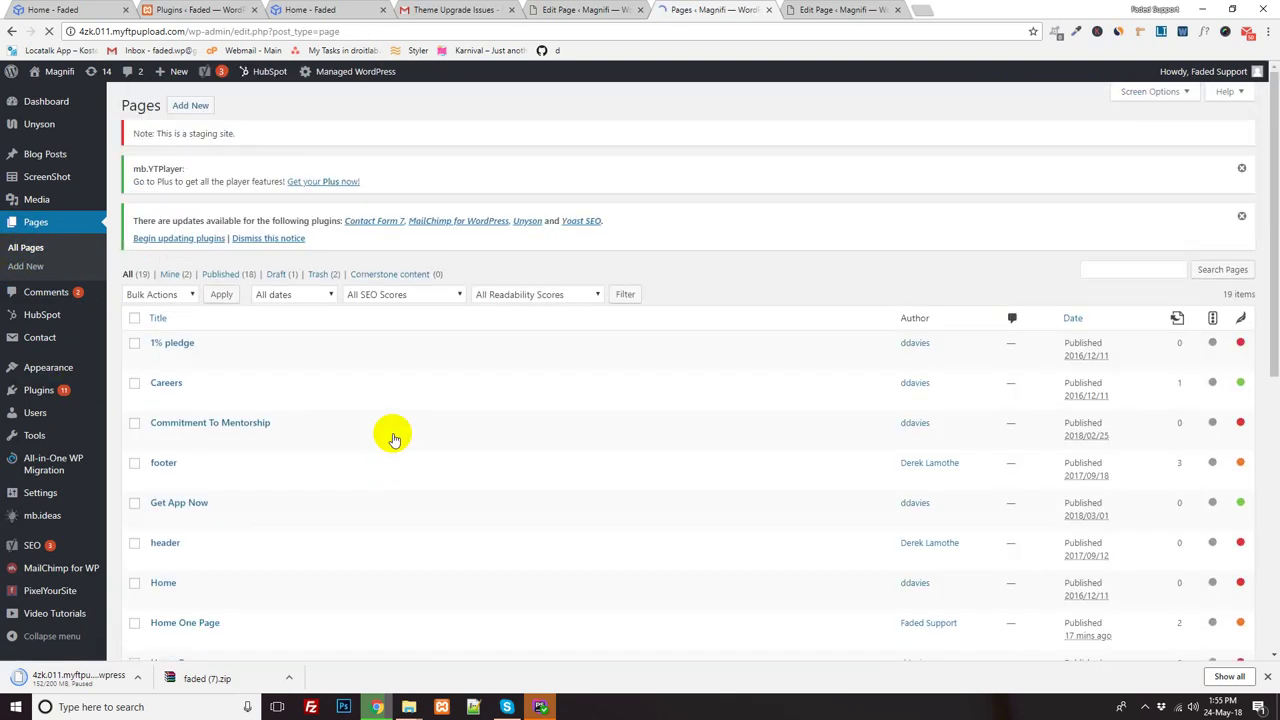
scroll(362, 452, "down", 2)
scroll(362, 456, "down", 1)
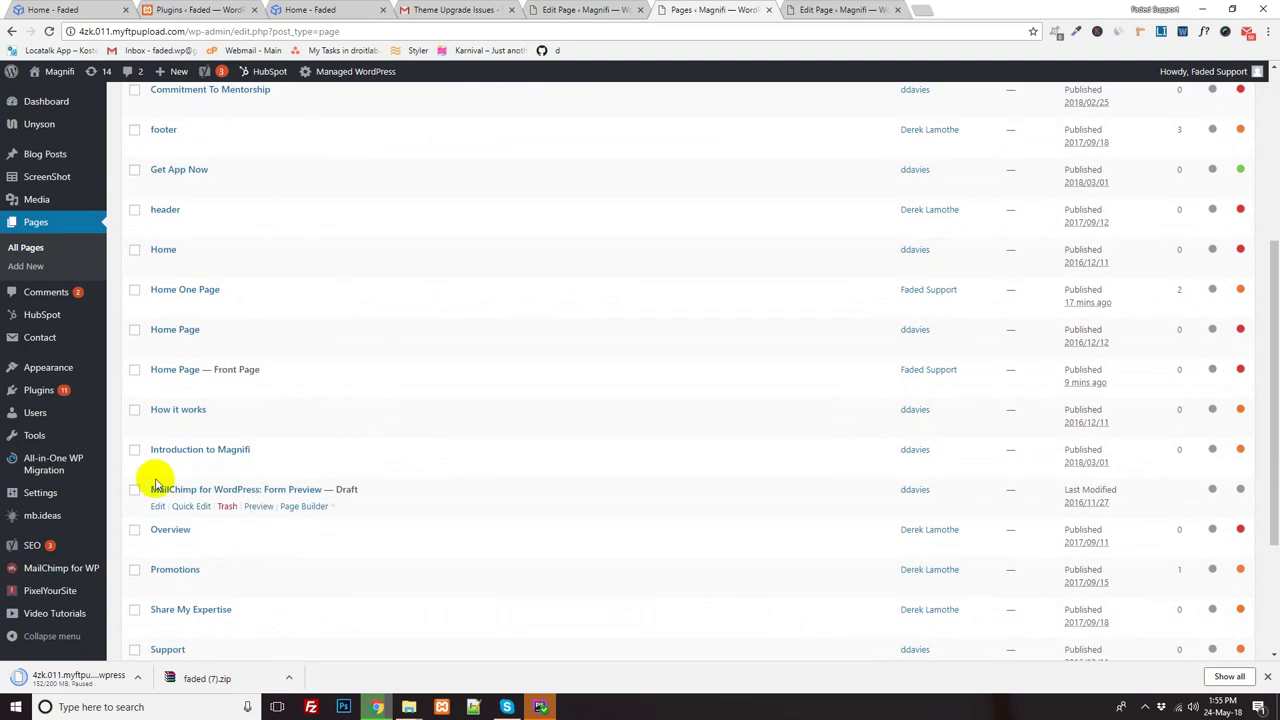
middle_click(256, 472)
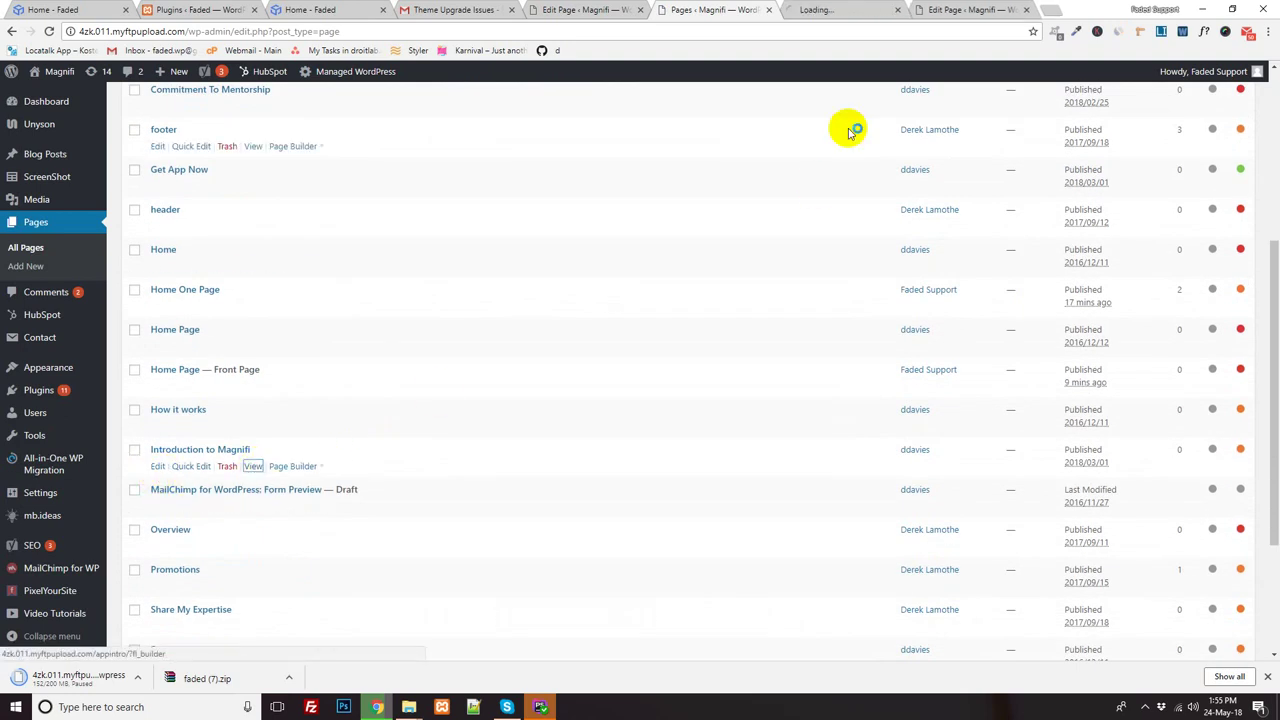
left_click(815, 9)
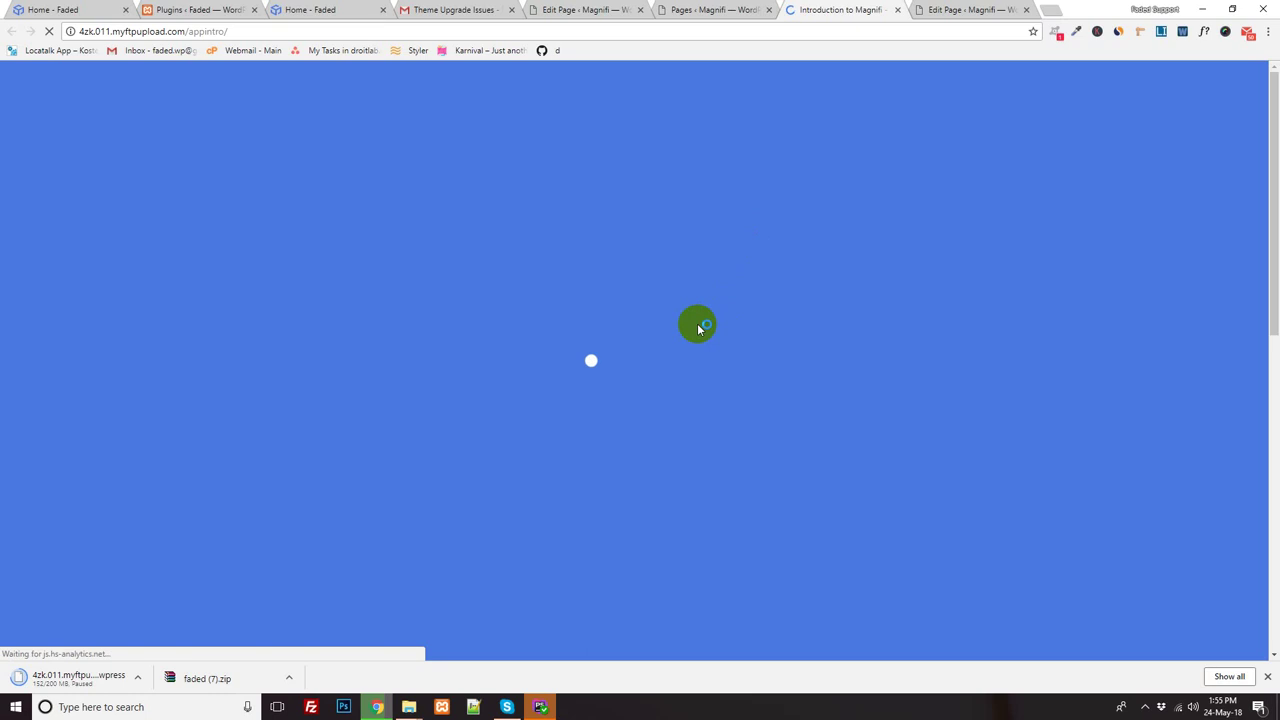
scroll(697, 323, "down", 5)
scroll(700, 330, "down", 3)
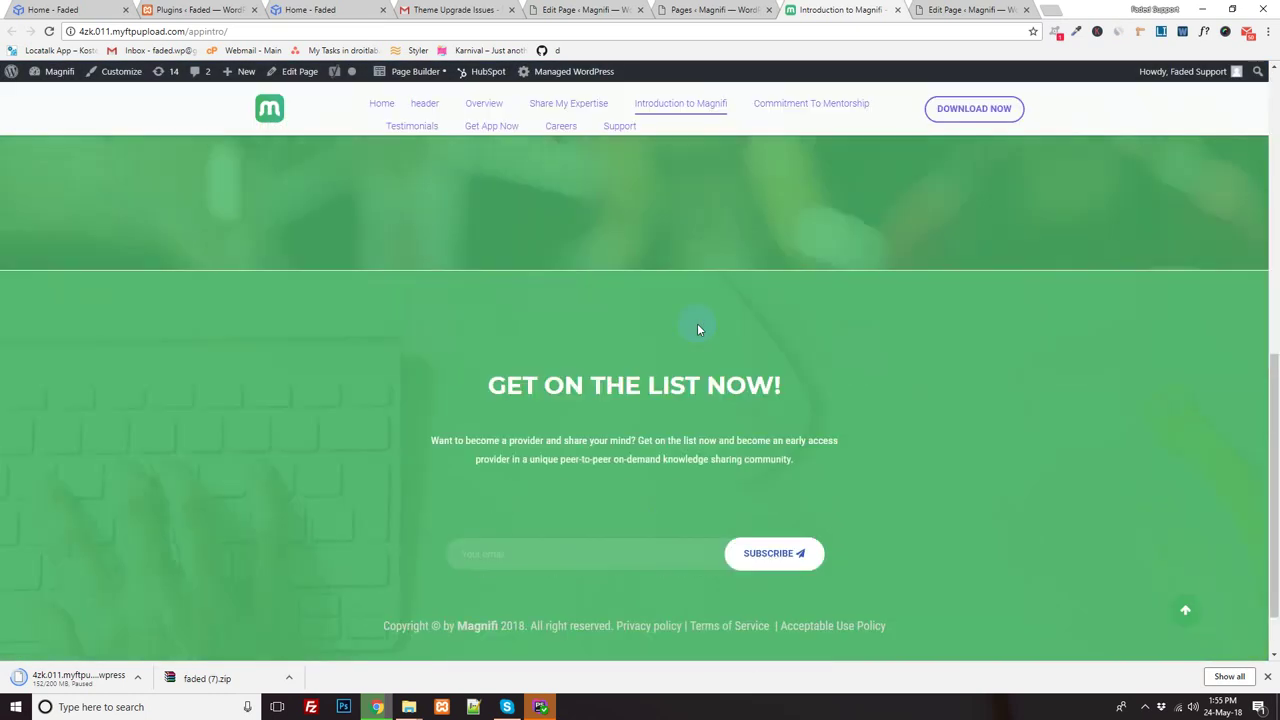
scroll(710, 280, "up", 4)
left_click(726, 9)
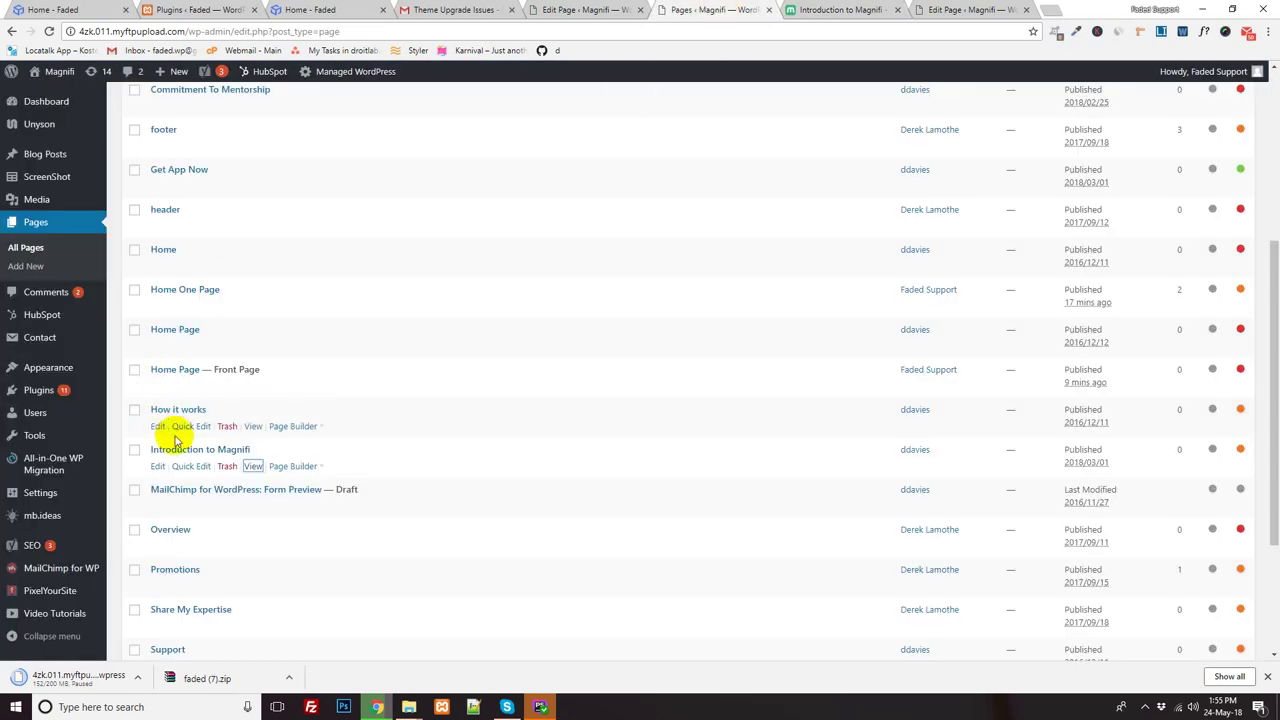
- Open the Introduction to Magnifi page for editing, save its 1/1 column as the "Video Section" template, and update the page
left_click(158, 467)
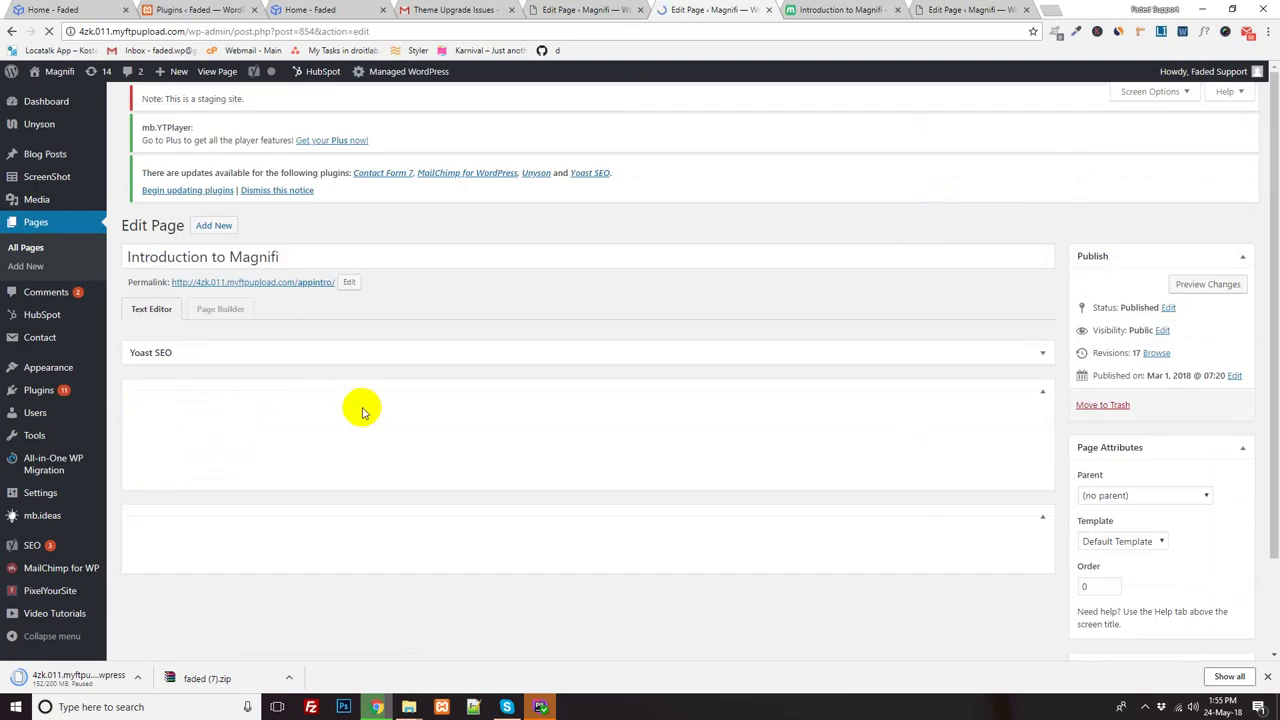
scroll(486, 463, "down", 2)
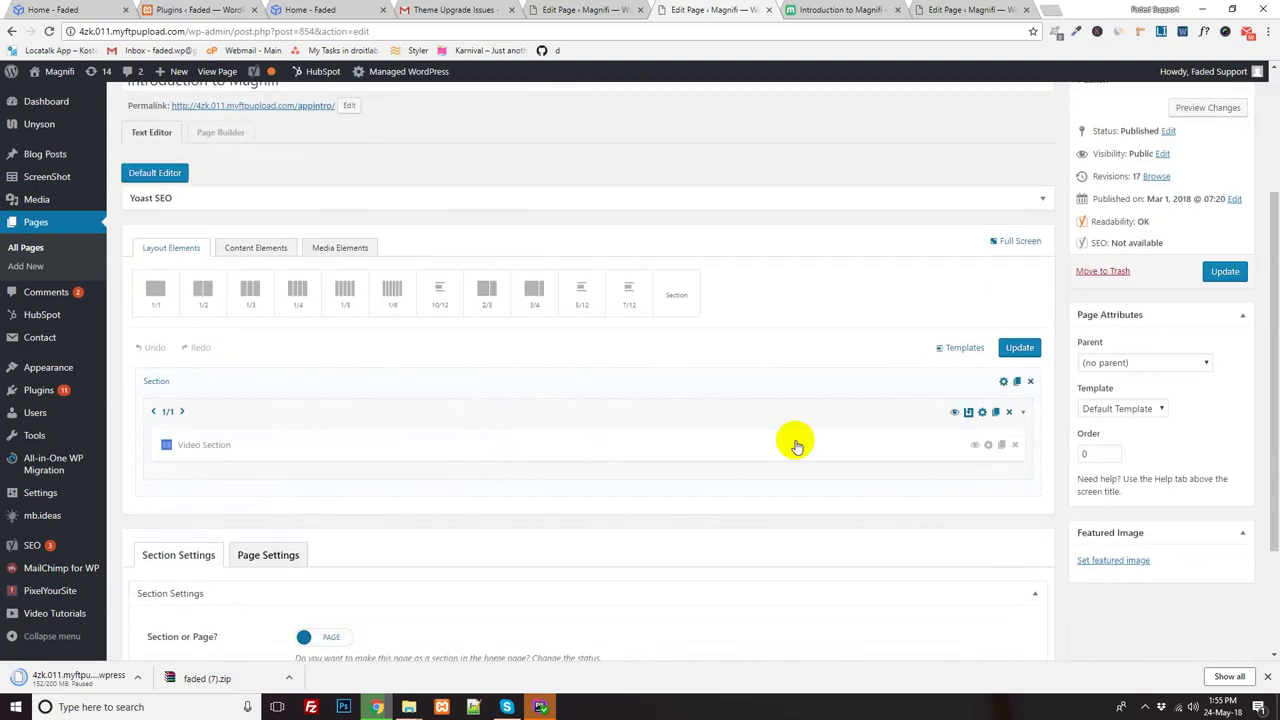
left_click(970, 413)
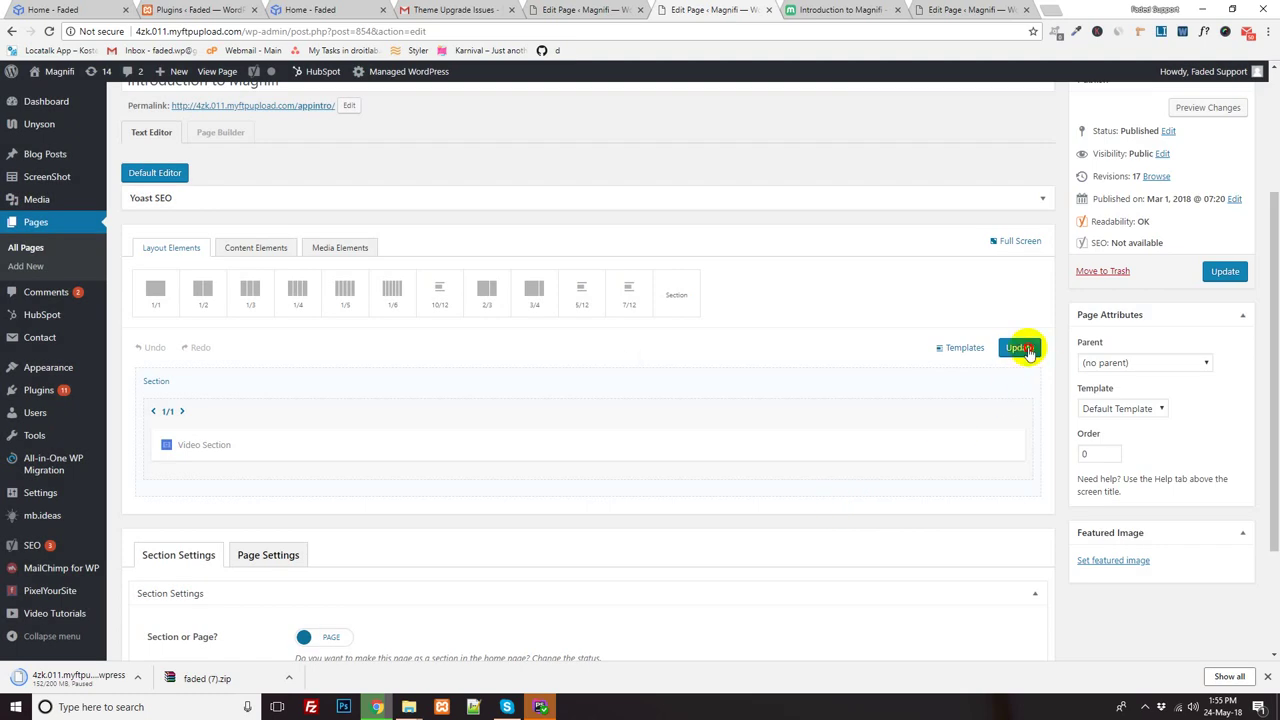
left_click(1020, 348)
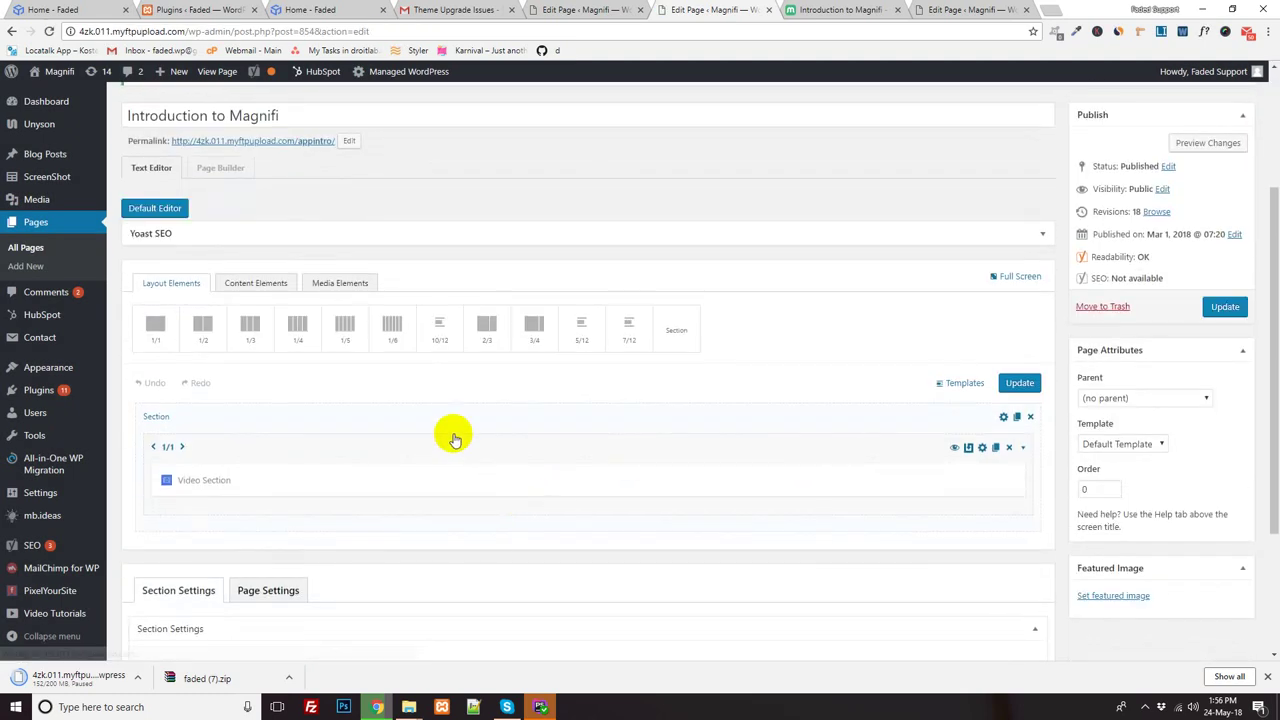
- Check the section settings on the Introduction to Magnifi page, and compare them with the testimonial section's settings on the Home Page
left_click(424, 416)
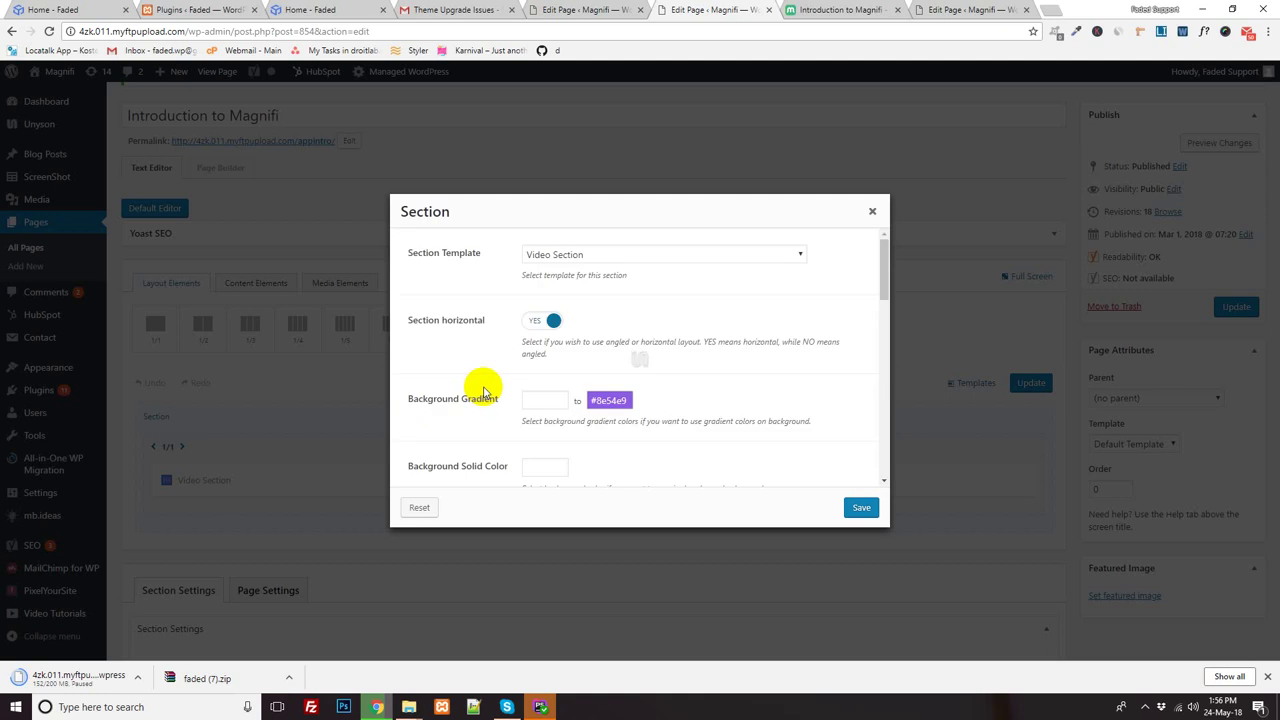
left_click(873, 213)
scroll(566, 69, "down", 8)
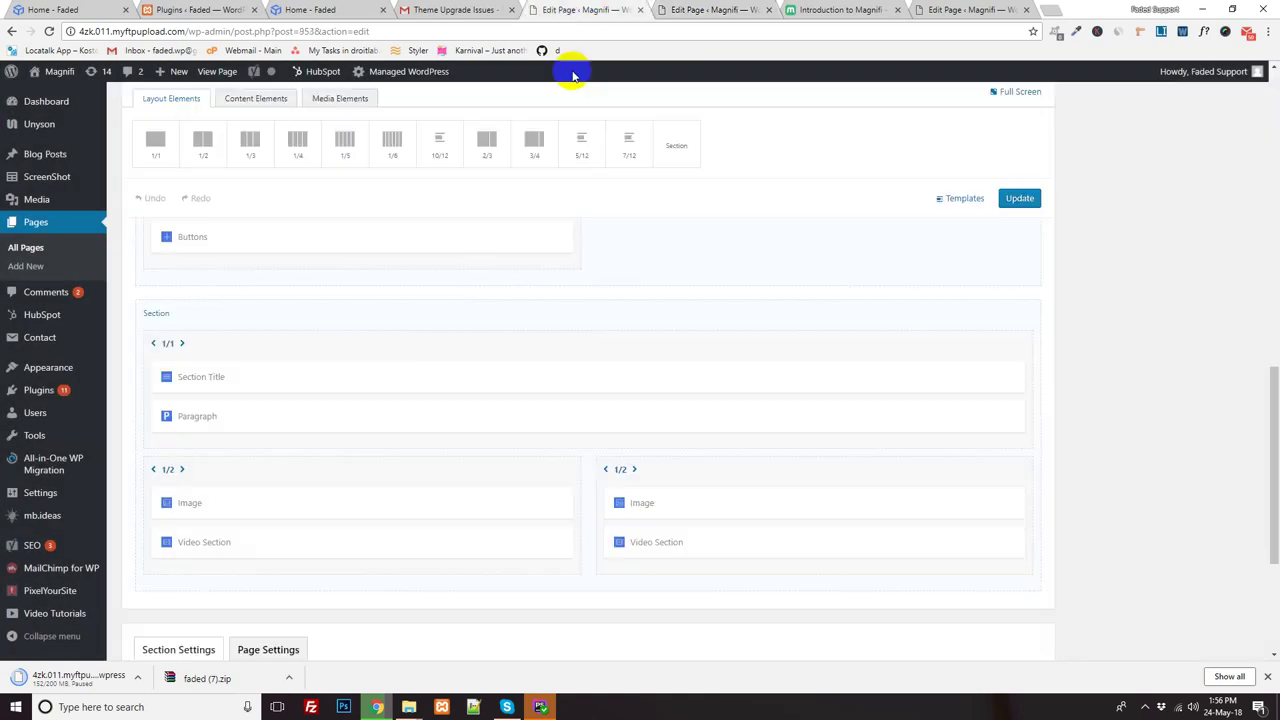
scroll(481, 386, "up", 1)
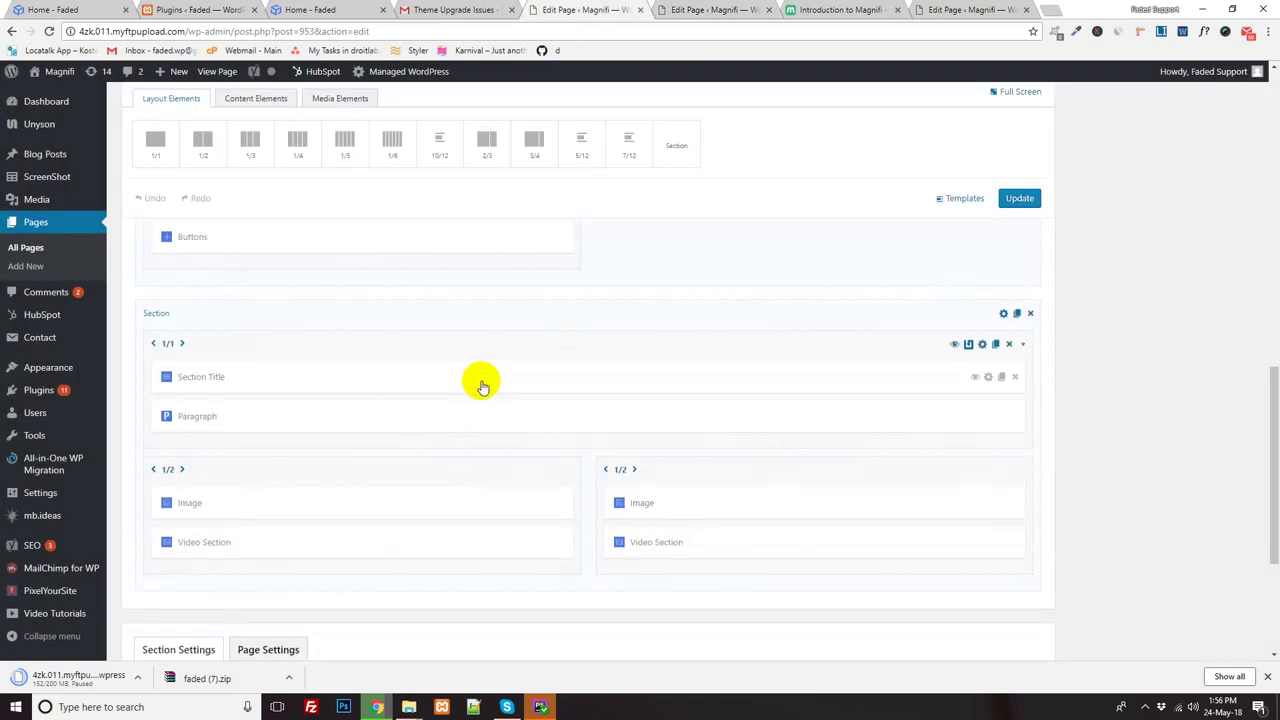
scroll(468, 383, "up", 10)
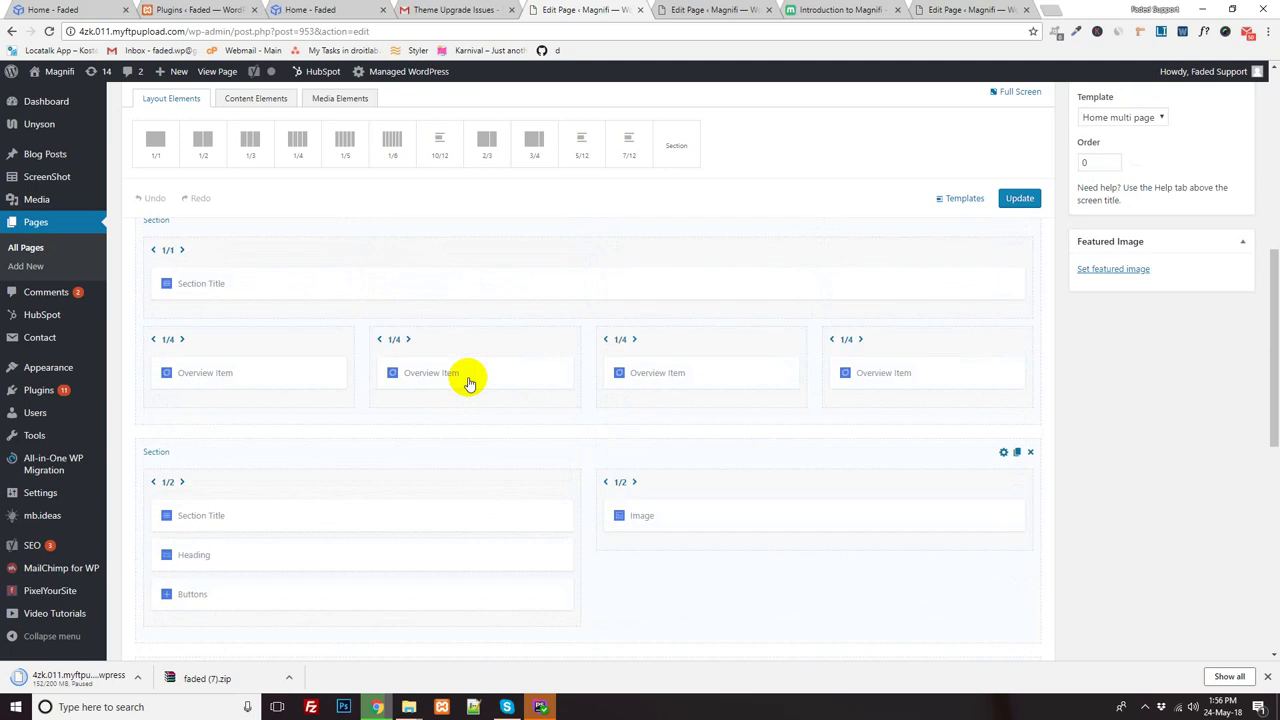
scroll(470, 390, "down", 5)
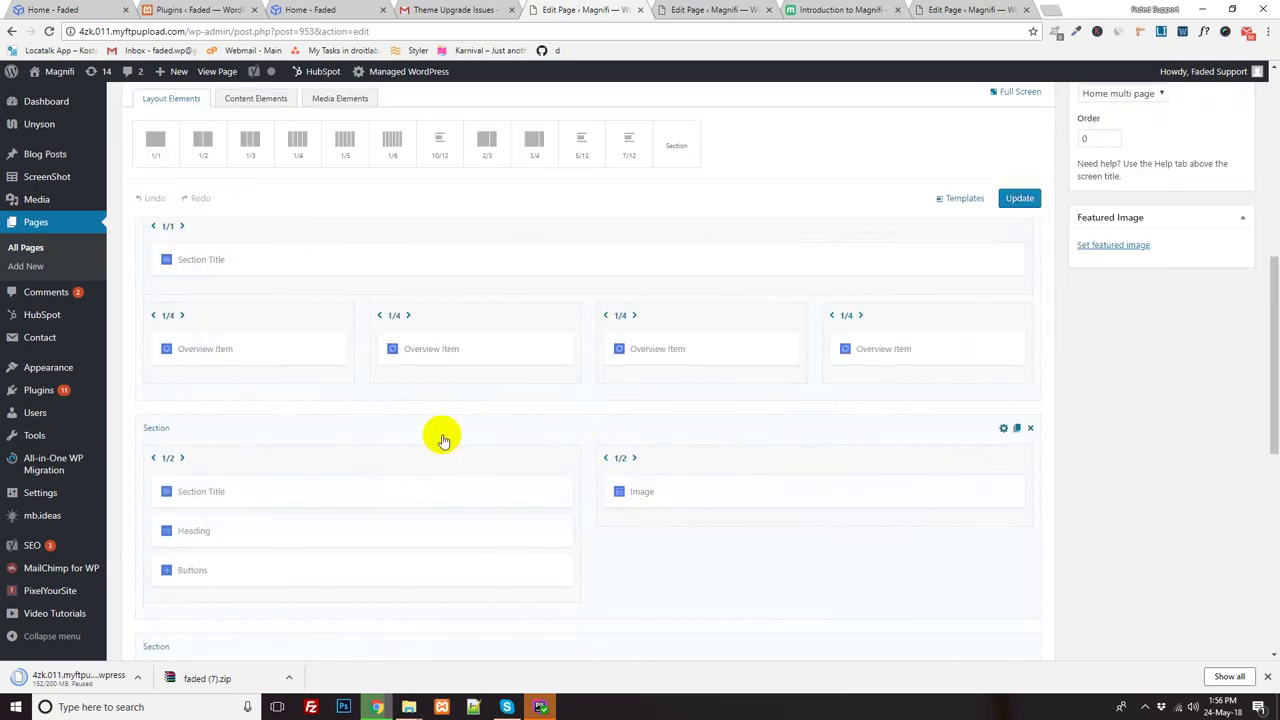
scroll(695, 413, "down", 5)
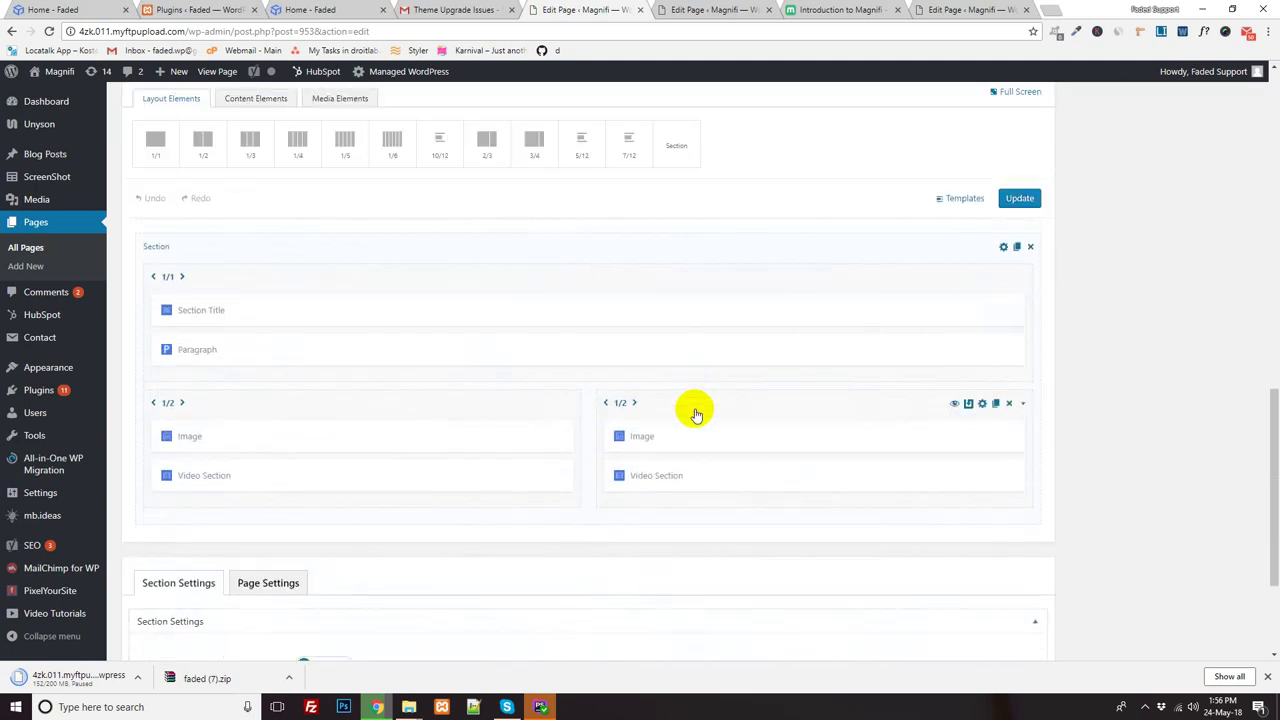
double_click(356, 250)
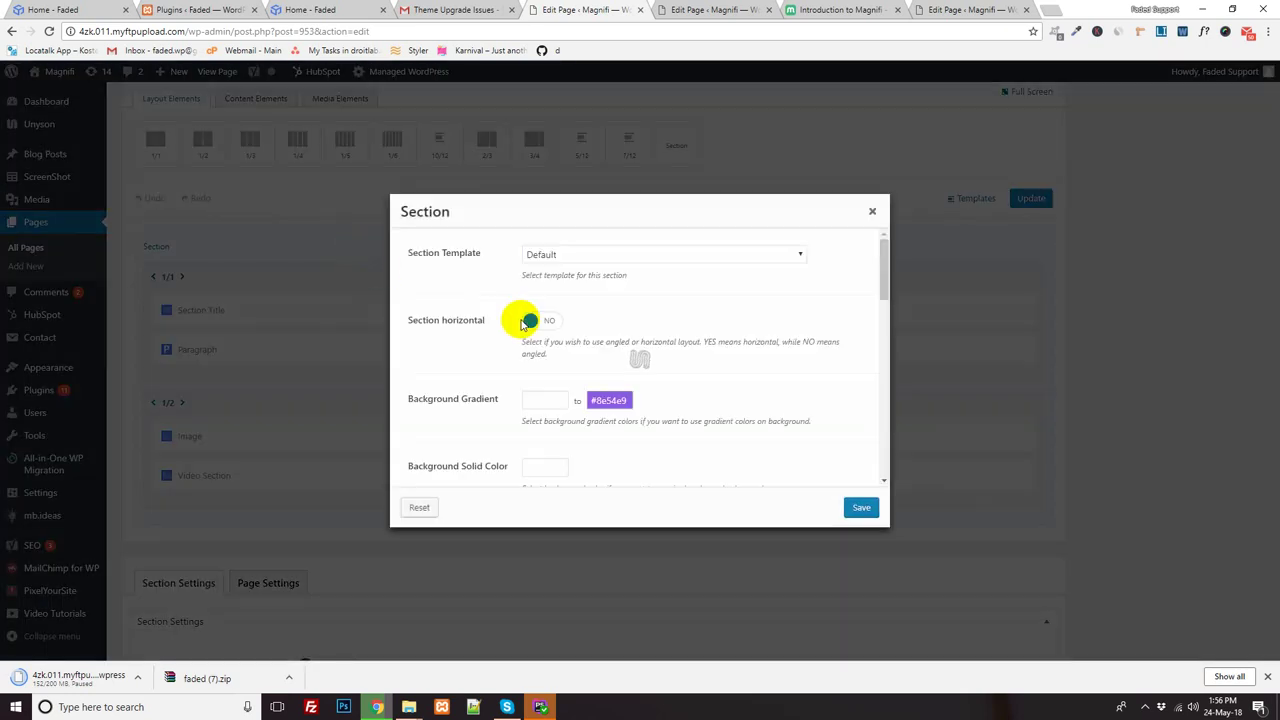
left_click(596, 258)
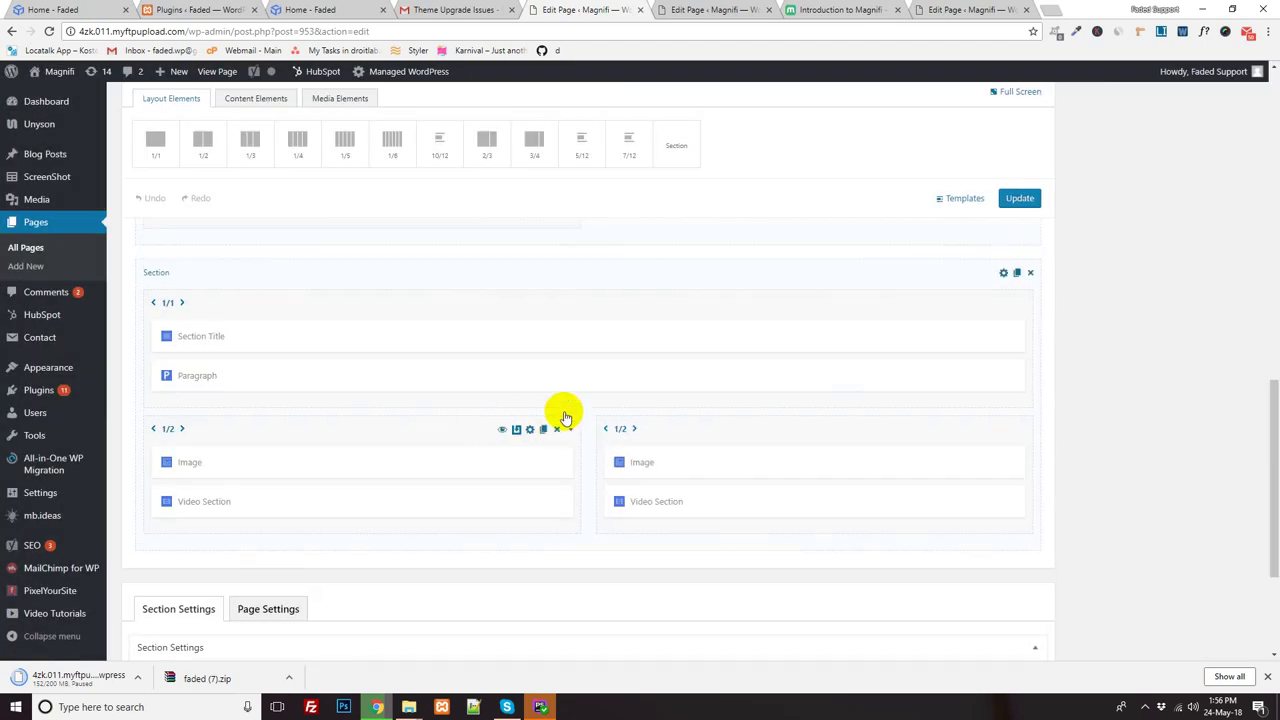
- Look through the saved column templates available in the Home Page editor
scroll(1020, 243, "up", 3)
left_click(965, 200)
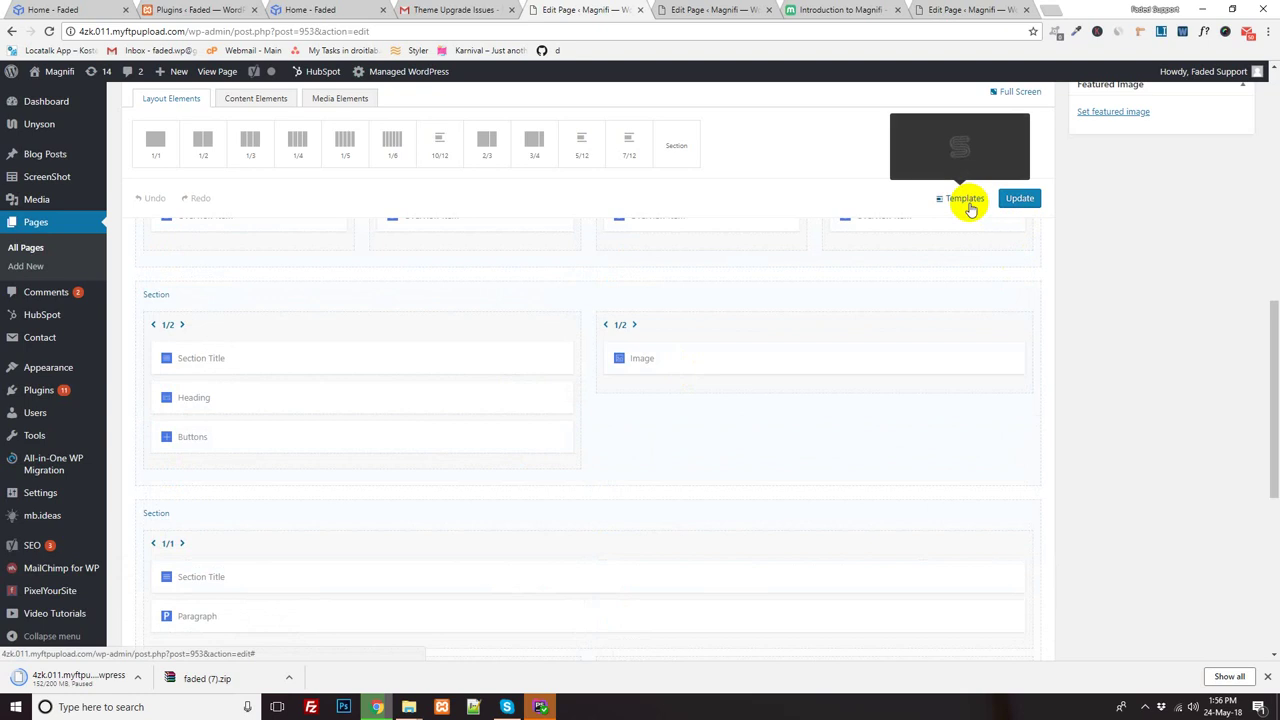
left_click(940, 368)
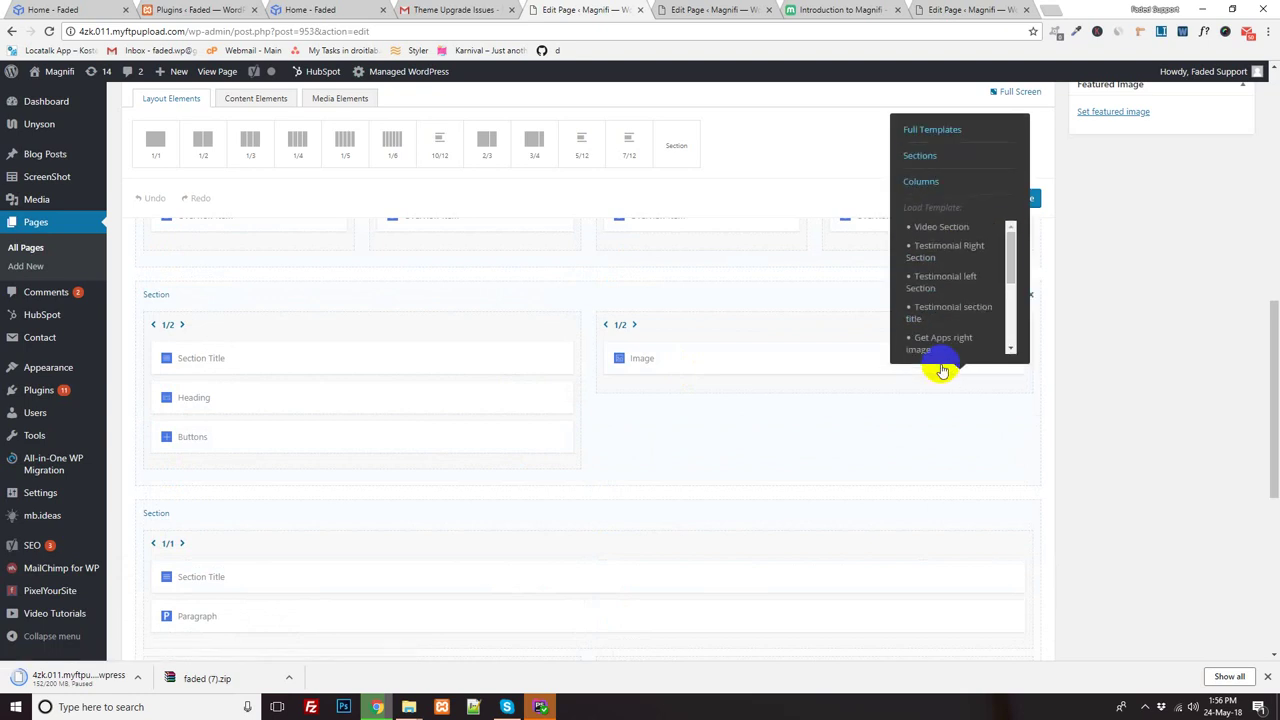
scroll(1158, 420, "down", 2)
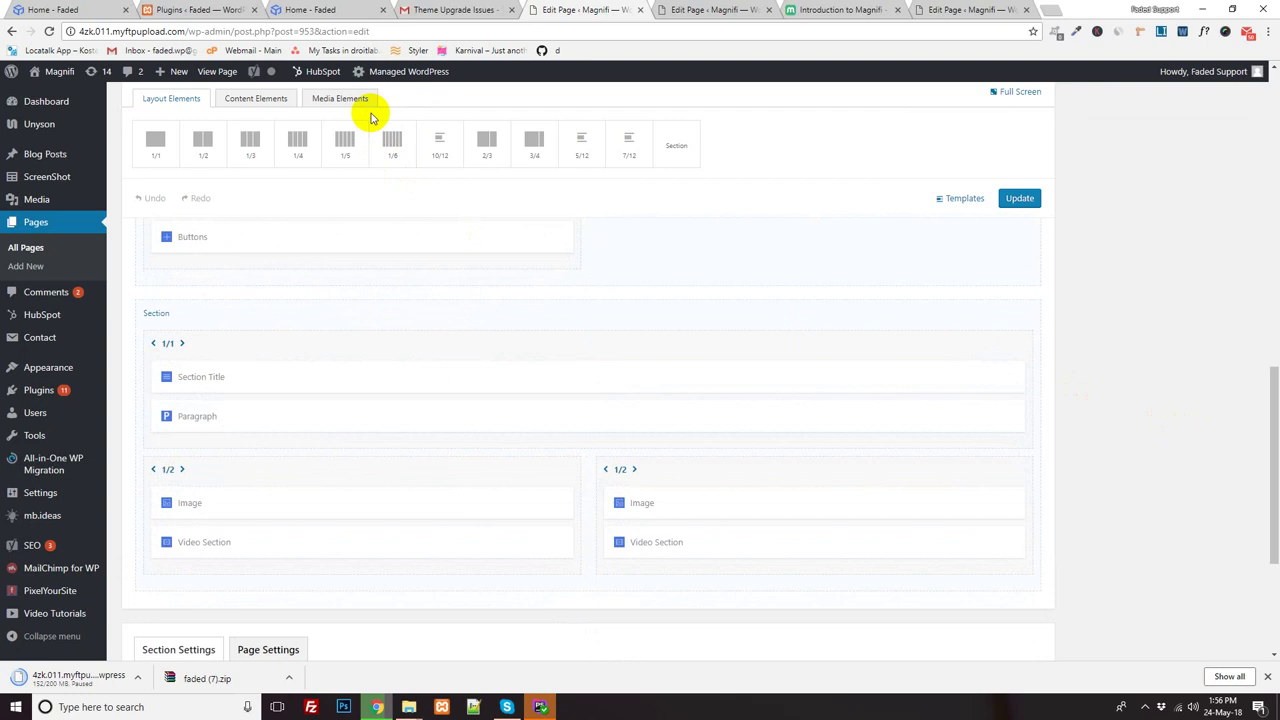
mouse_move(530, 243)
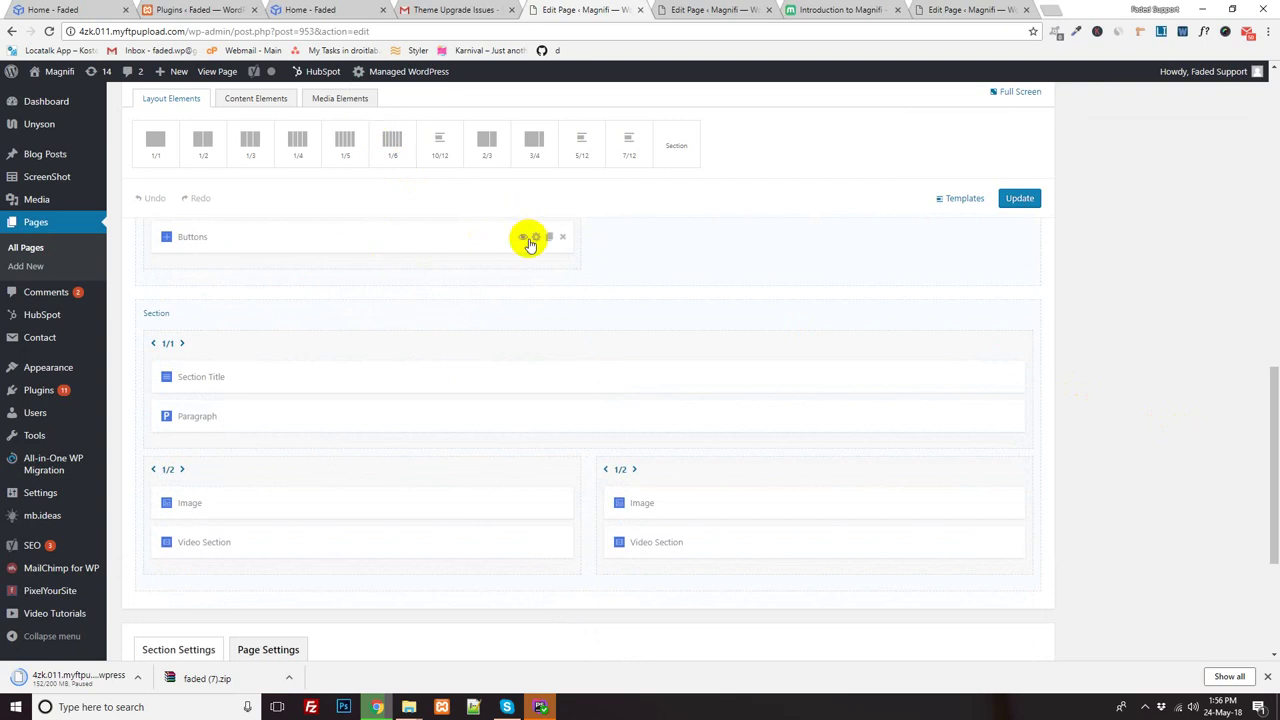
left_click(696, 10)
left_click(585, 10)
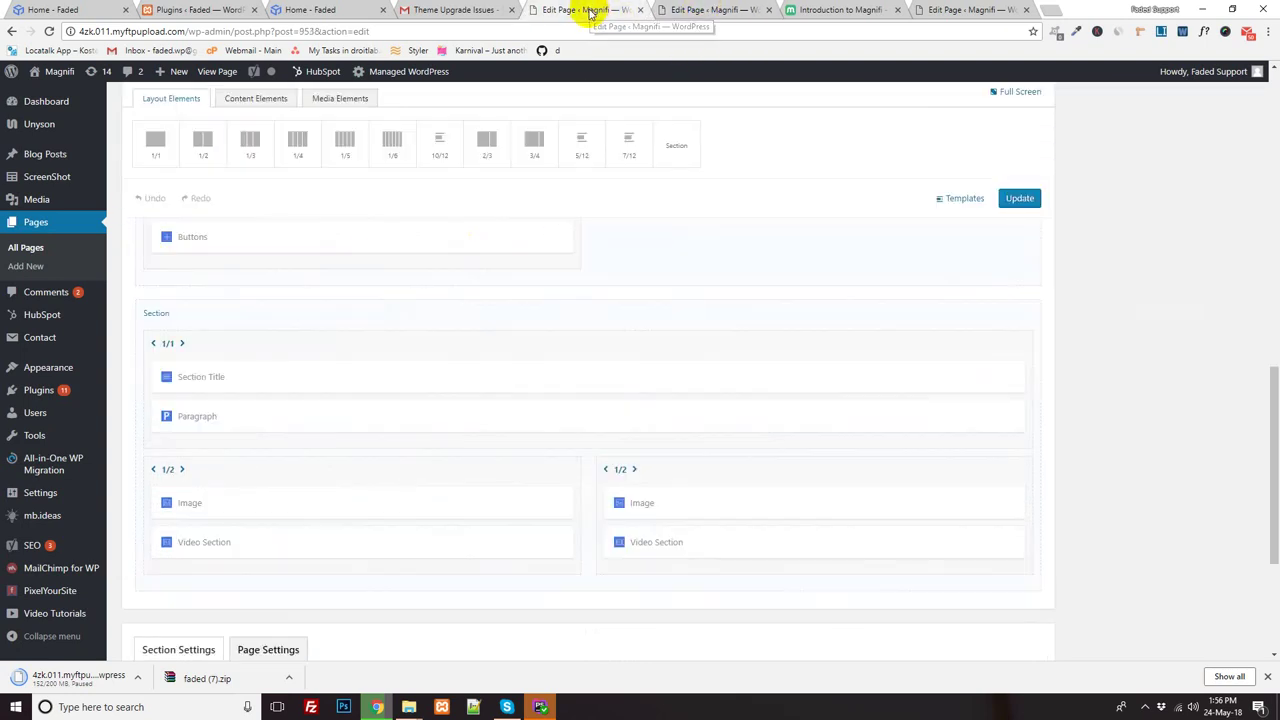
- Add an empty section below the testimonial section on the Home Page
scroll(409, 529, "down", 2)
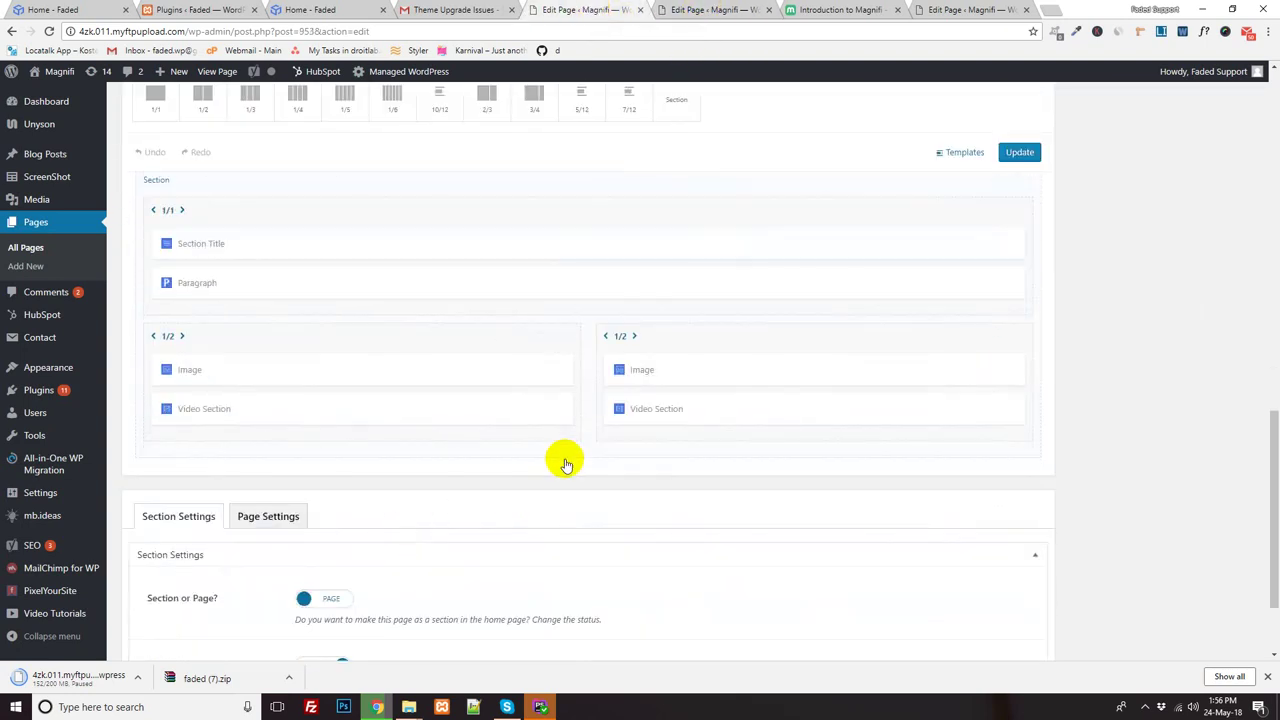
left_click(674, 104)
scroll(343, 589, "down", 1)
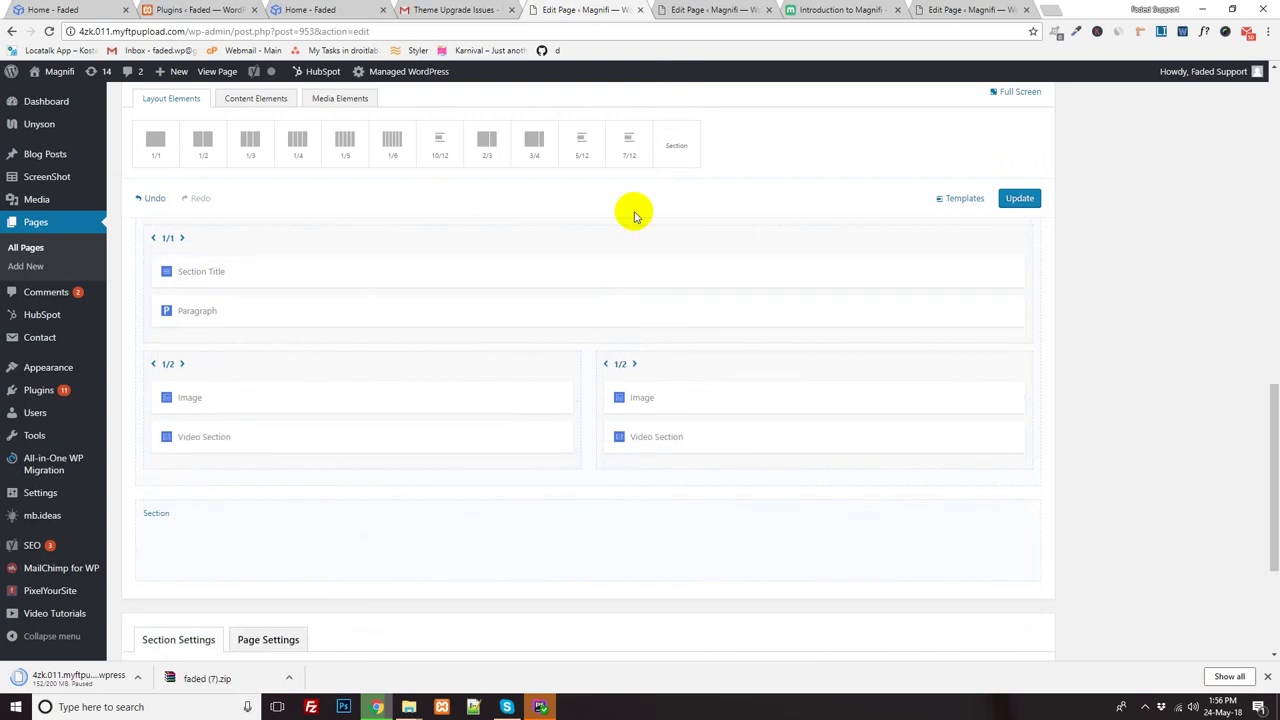
- Load the "Video Section" column template and move its 1/1 column into the new empty section
left_click(963, 200)
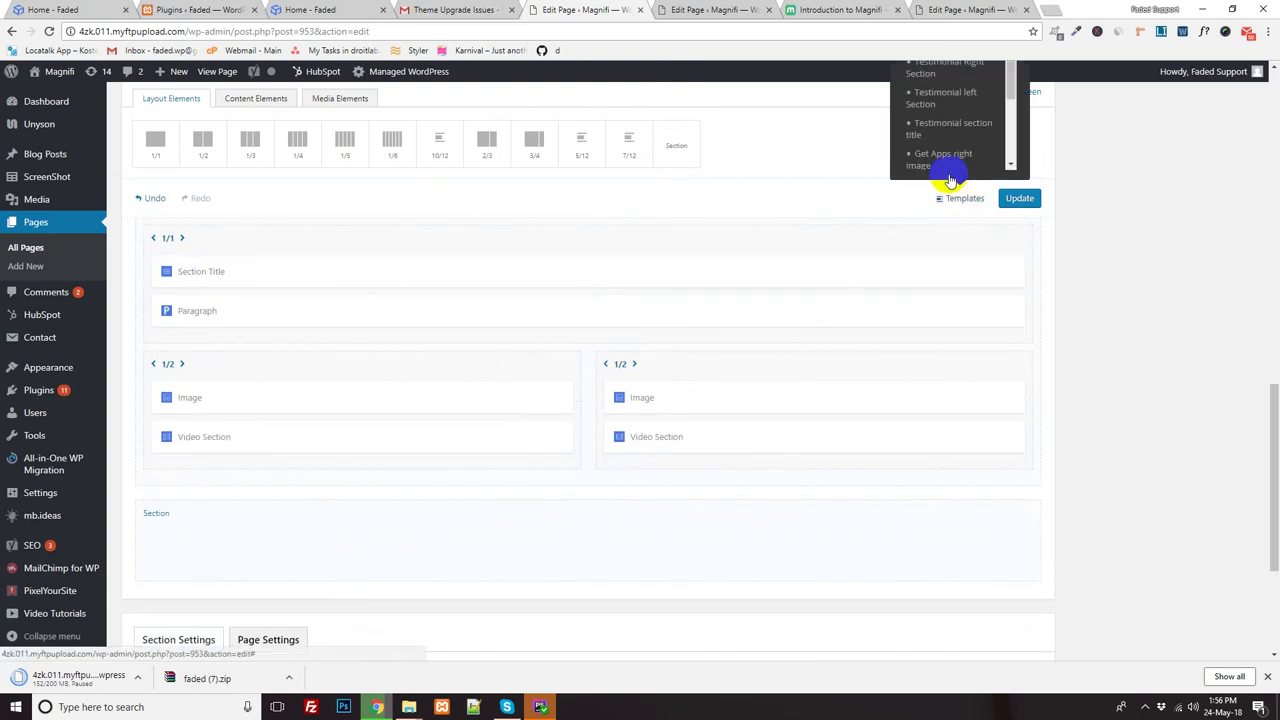
scroll(943, 160, "up", 1)
scroll(947, 158, "up", 4)
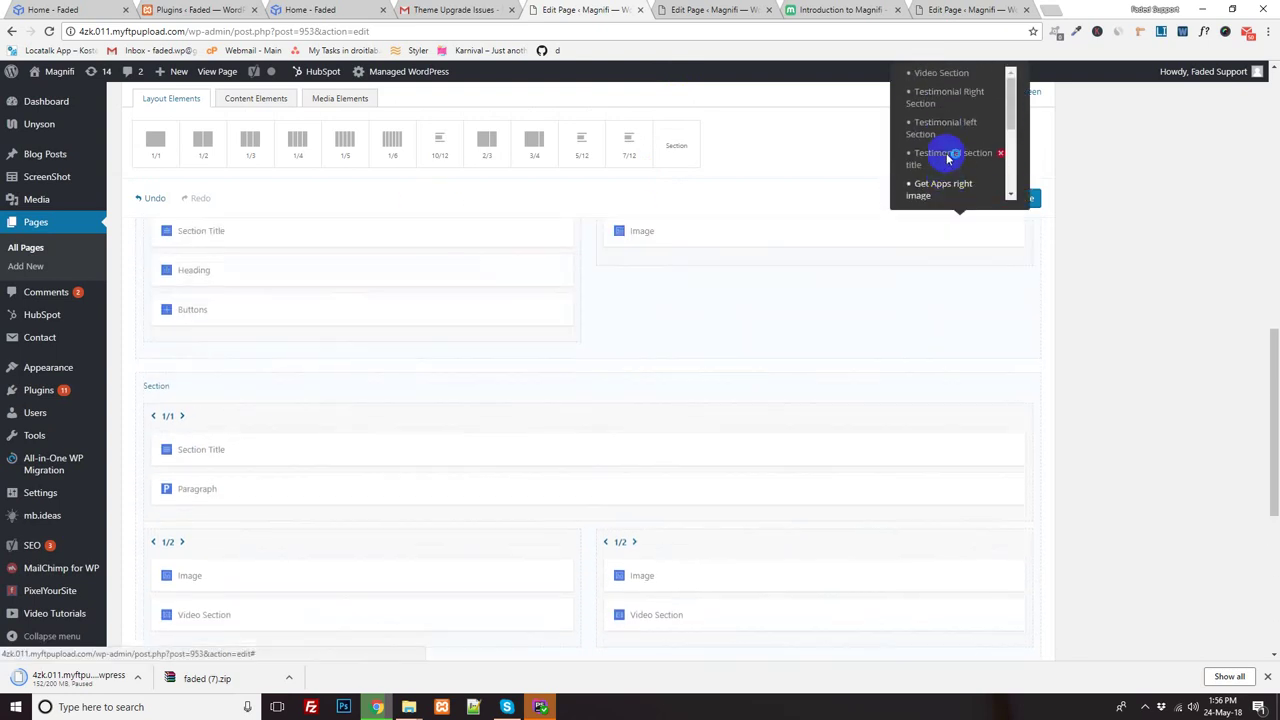
scroll(965, 124, "up", 5)
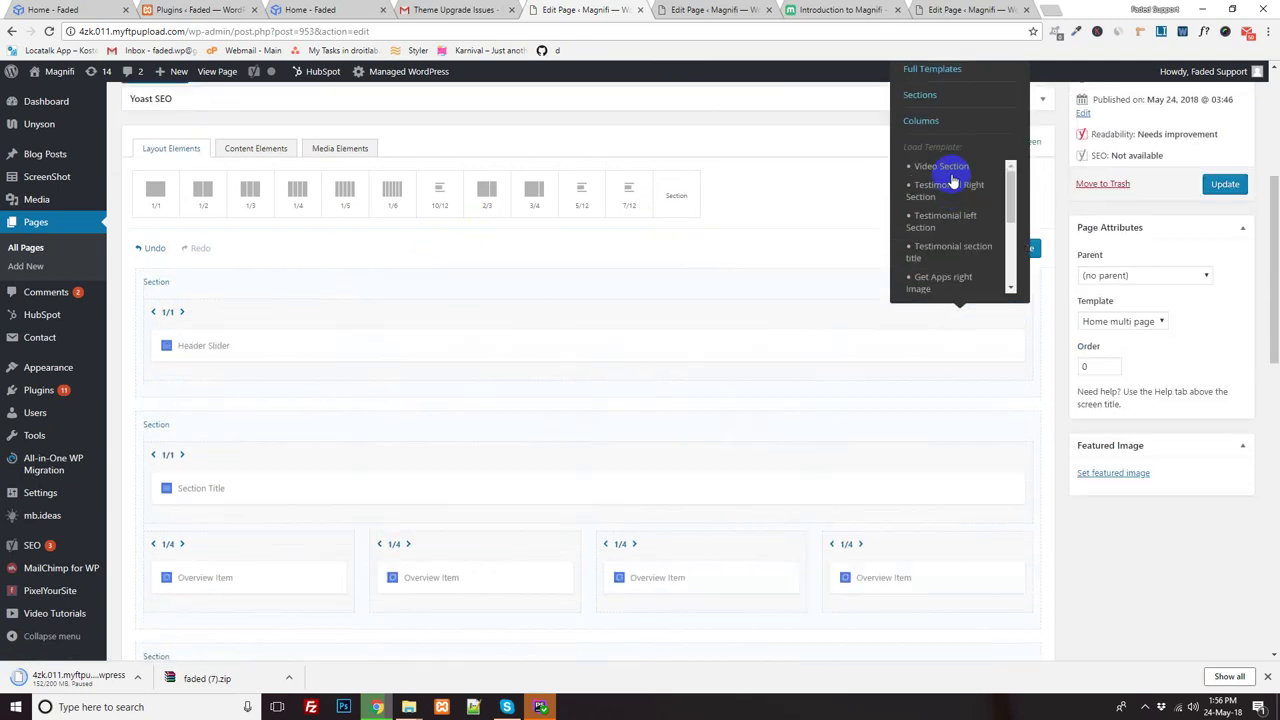
left_click(936, 102)
scroll(500, 409, "down", 10)
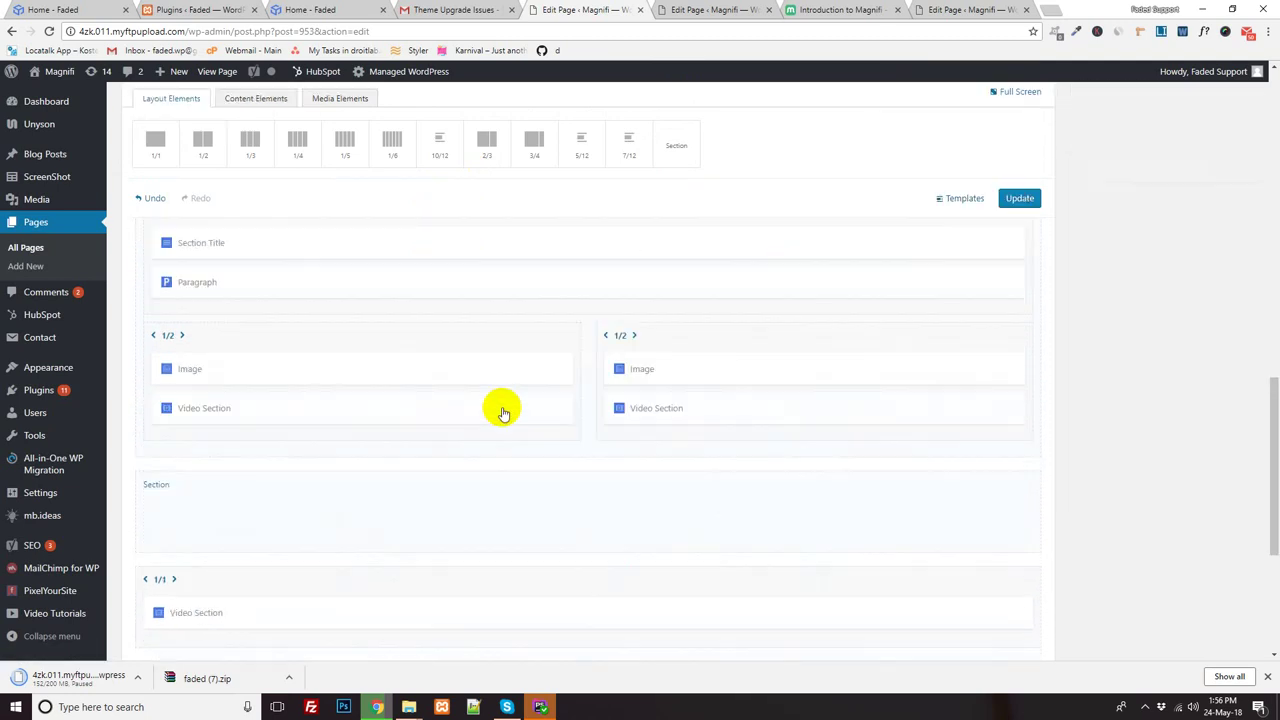
left_click_drag(270, 400, 289, 300)
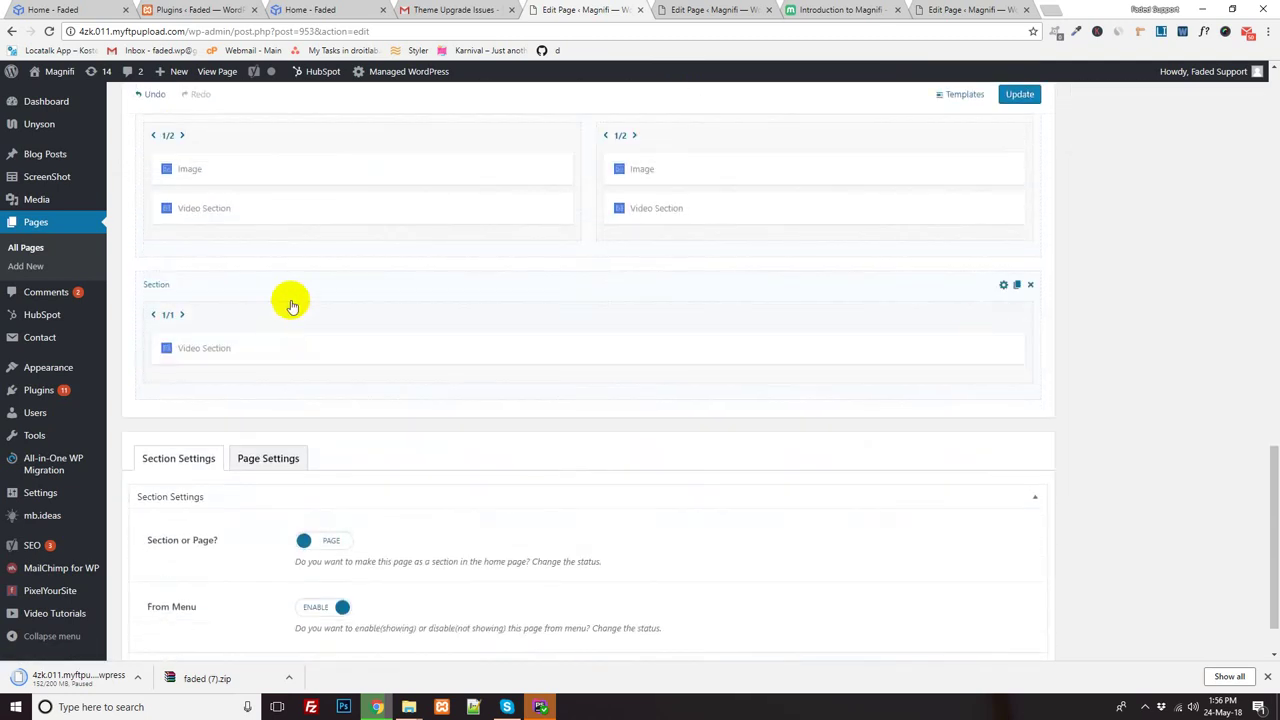
- Set the new section's Section Template to Video Section and save its settings
double_click(295, 285)
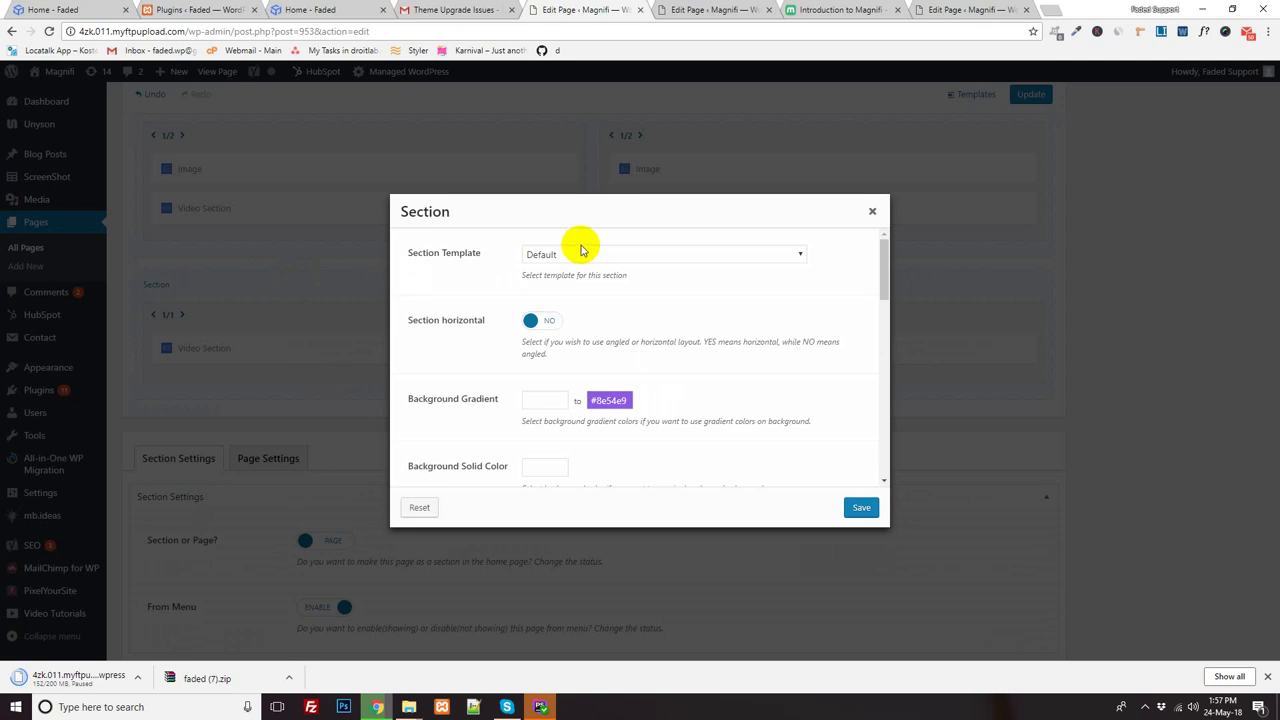
left_click(580, 250)
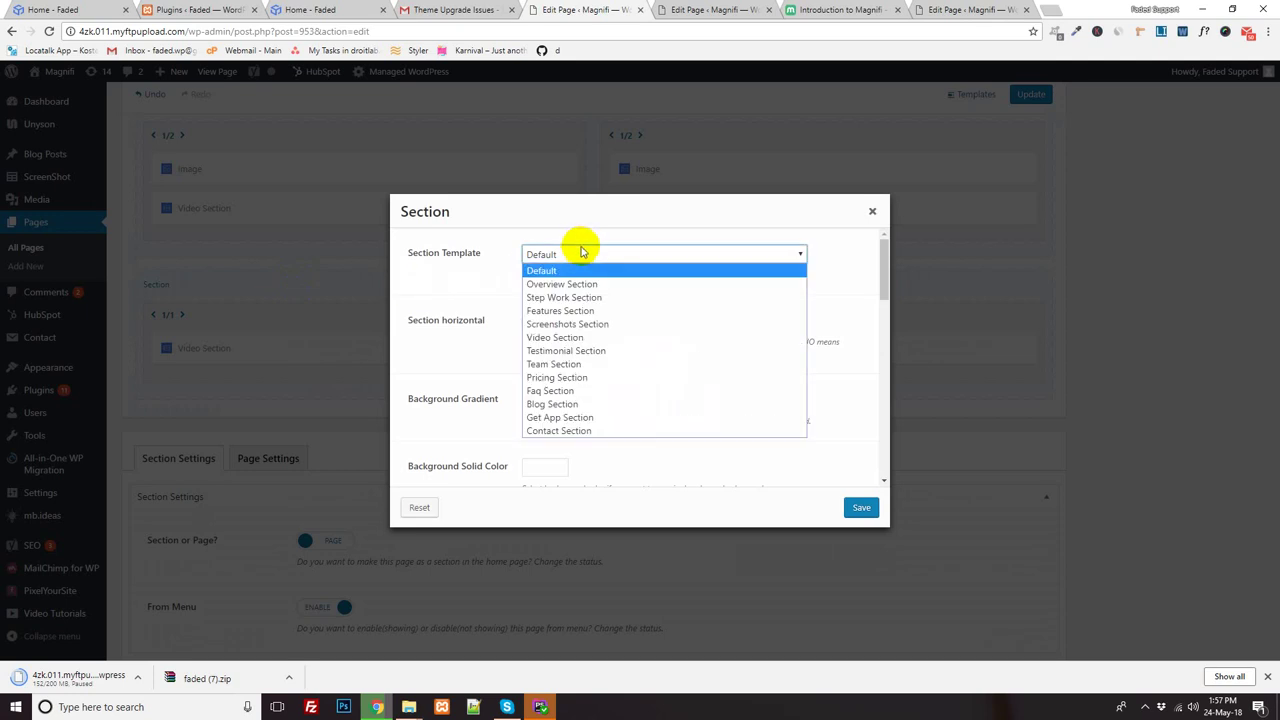
left_click(555, 337)
scroll(837, 478, "down", 6)
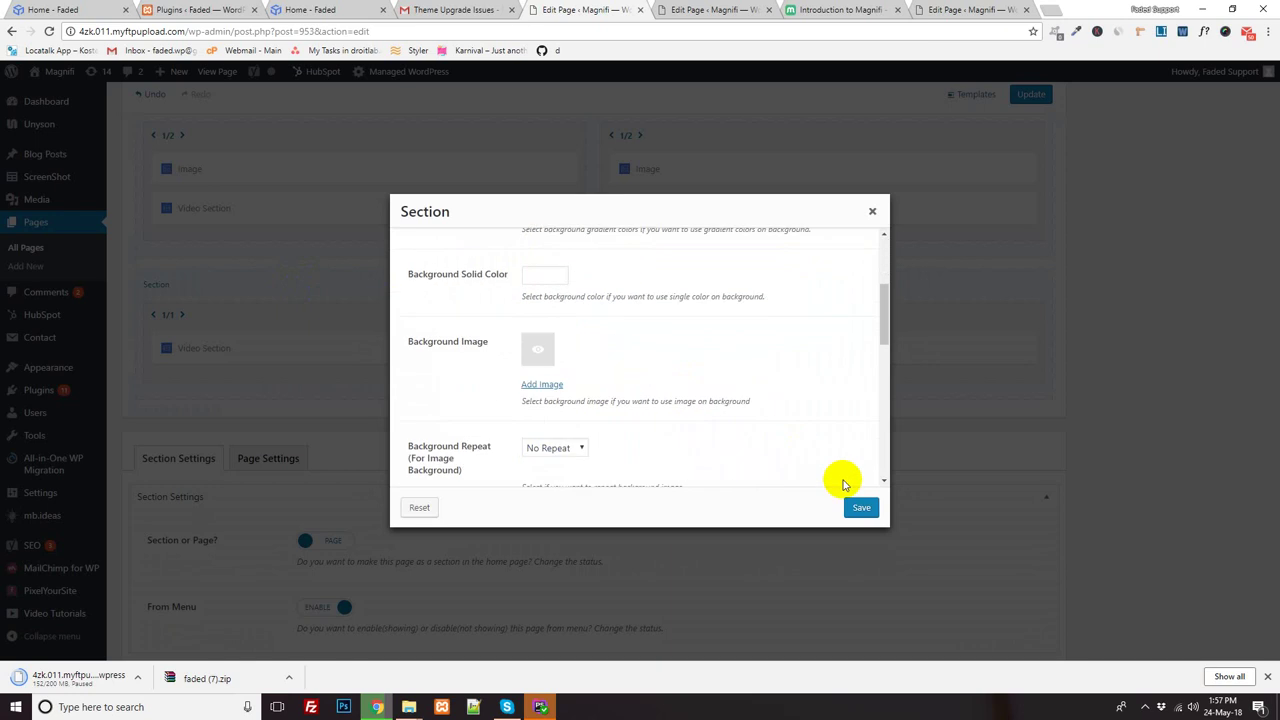
scroll(780, 445, "down", 5)
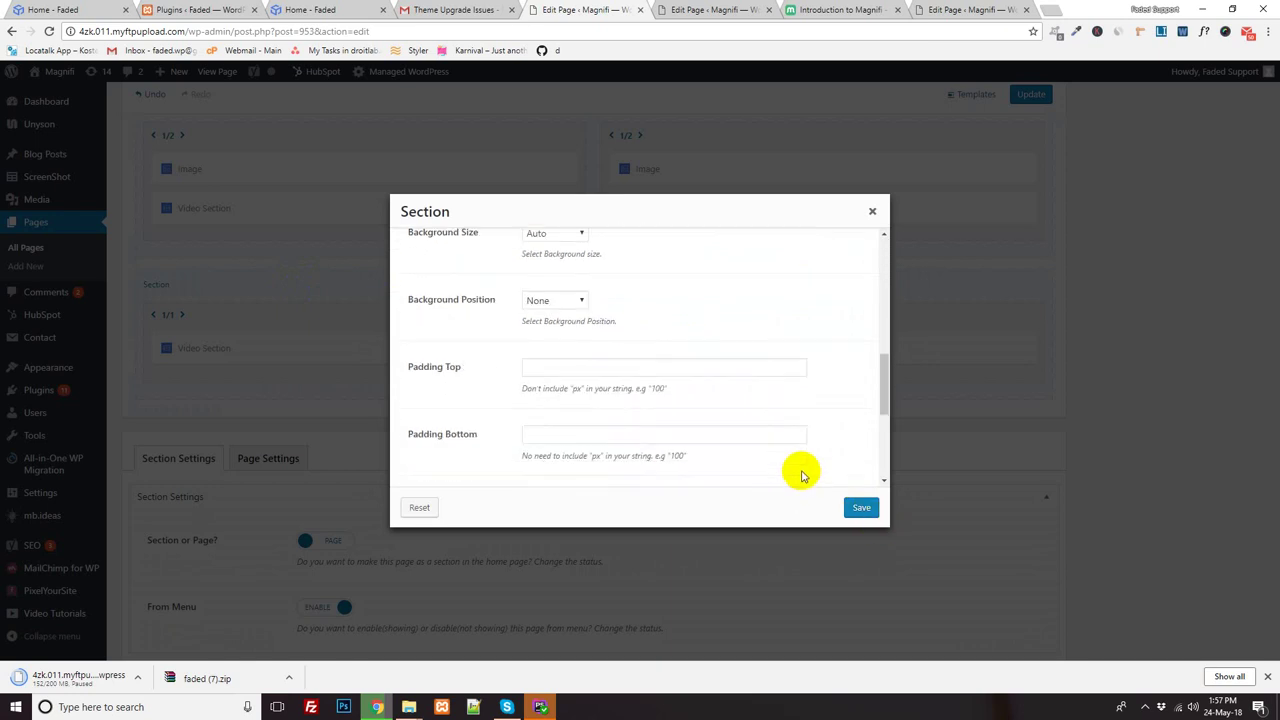
left_click(857, 510)
- Try Testimonial Section as the testimonial section's Section Template, set it back to Default, and save the settings
scroll(457, 446, "up", 2)
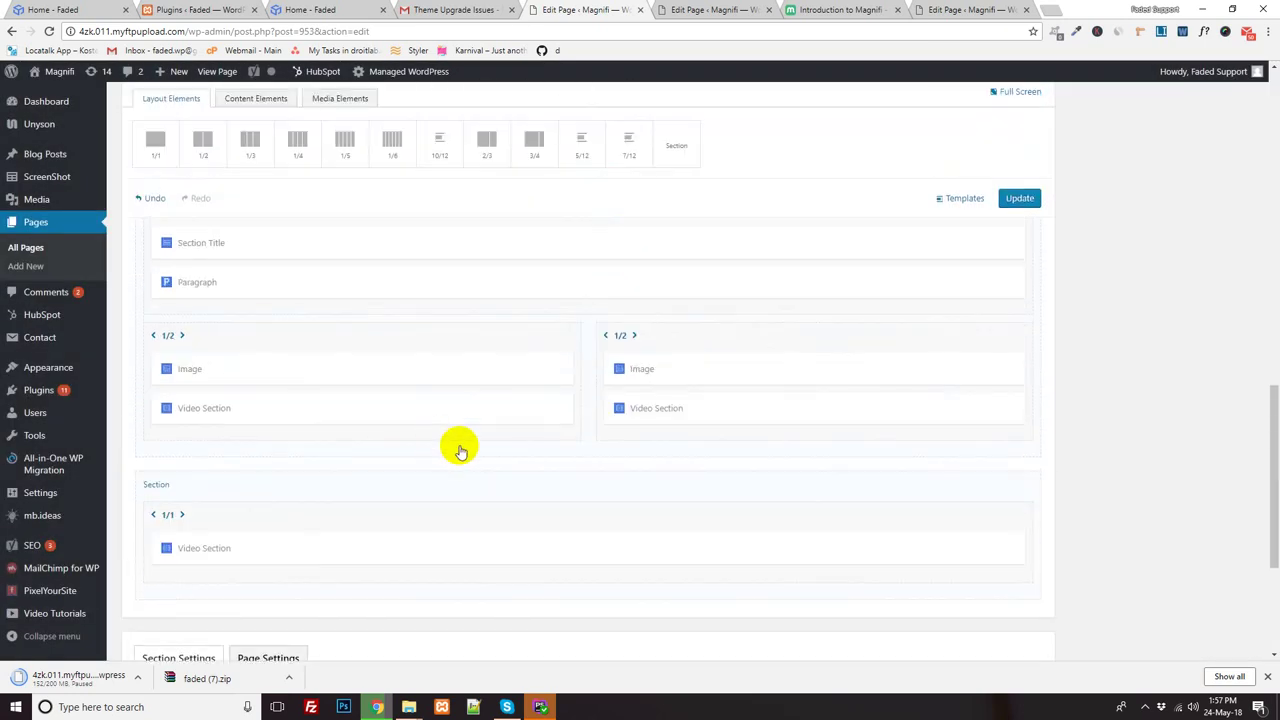
scroll(440, 437, "up", 1)
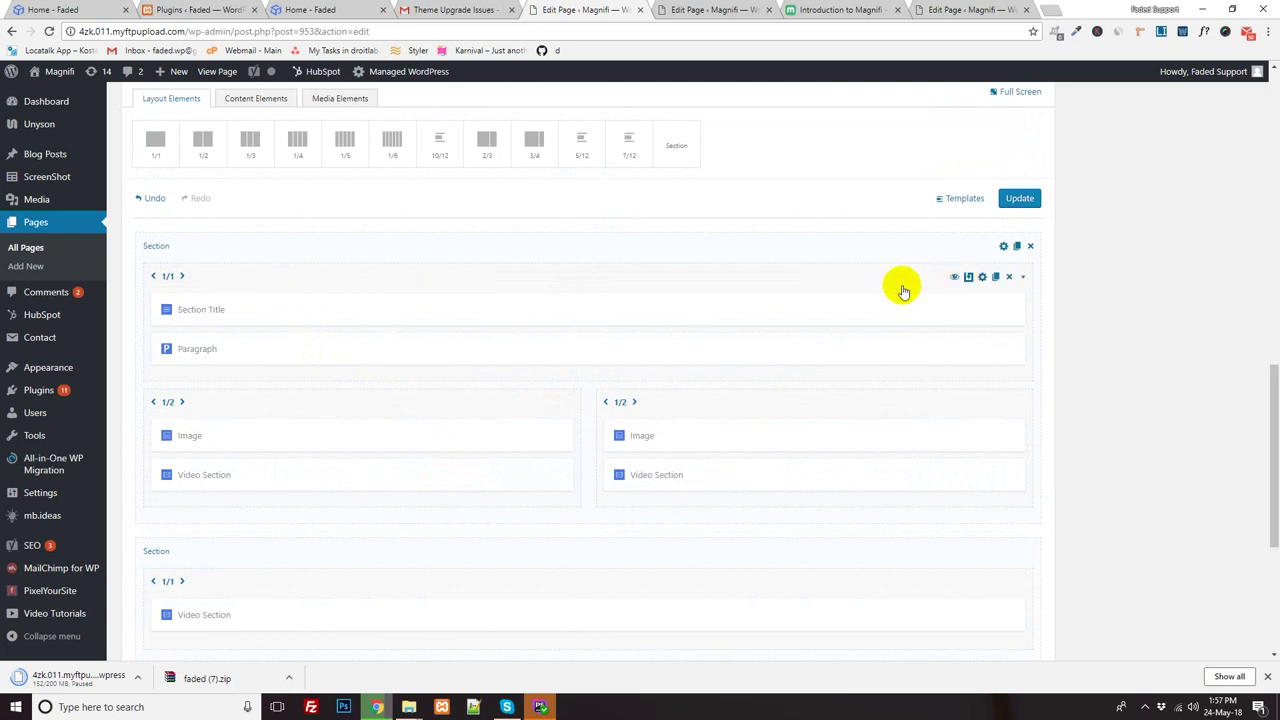
double_click(351, 246)
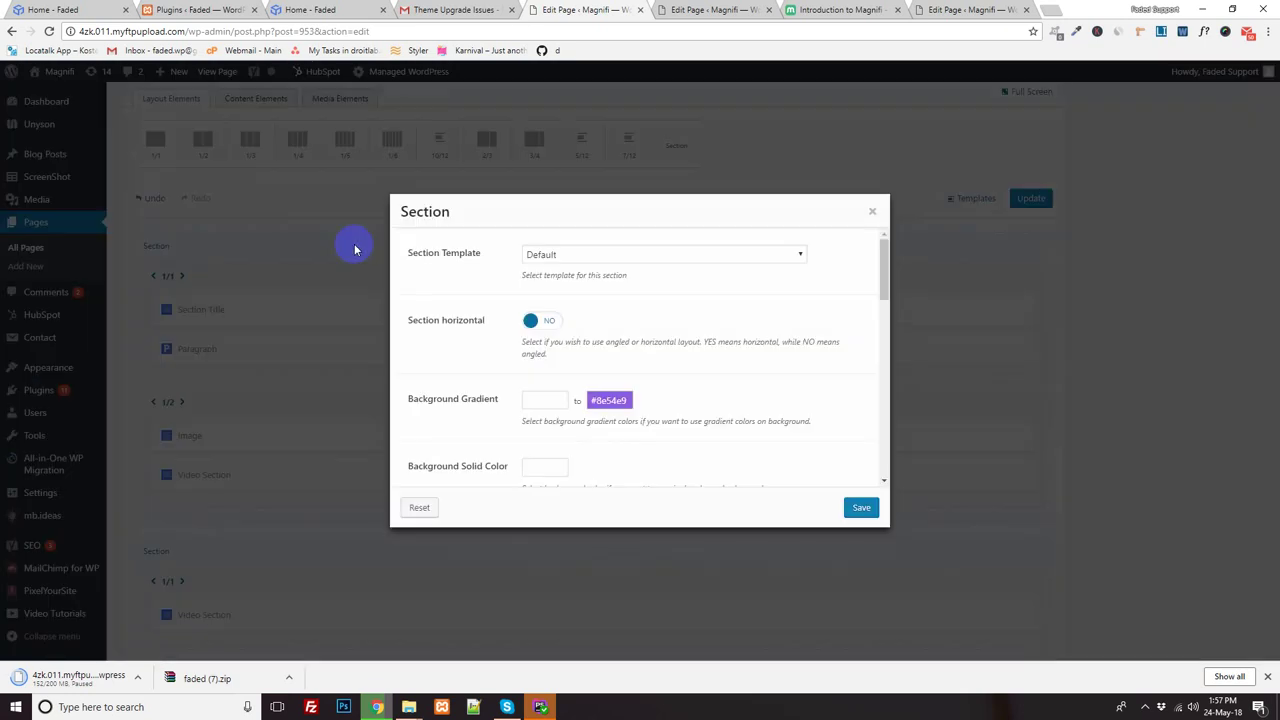
left_click(610, 254)
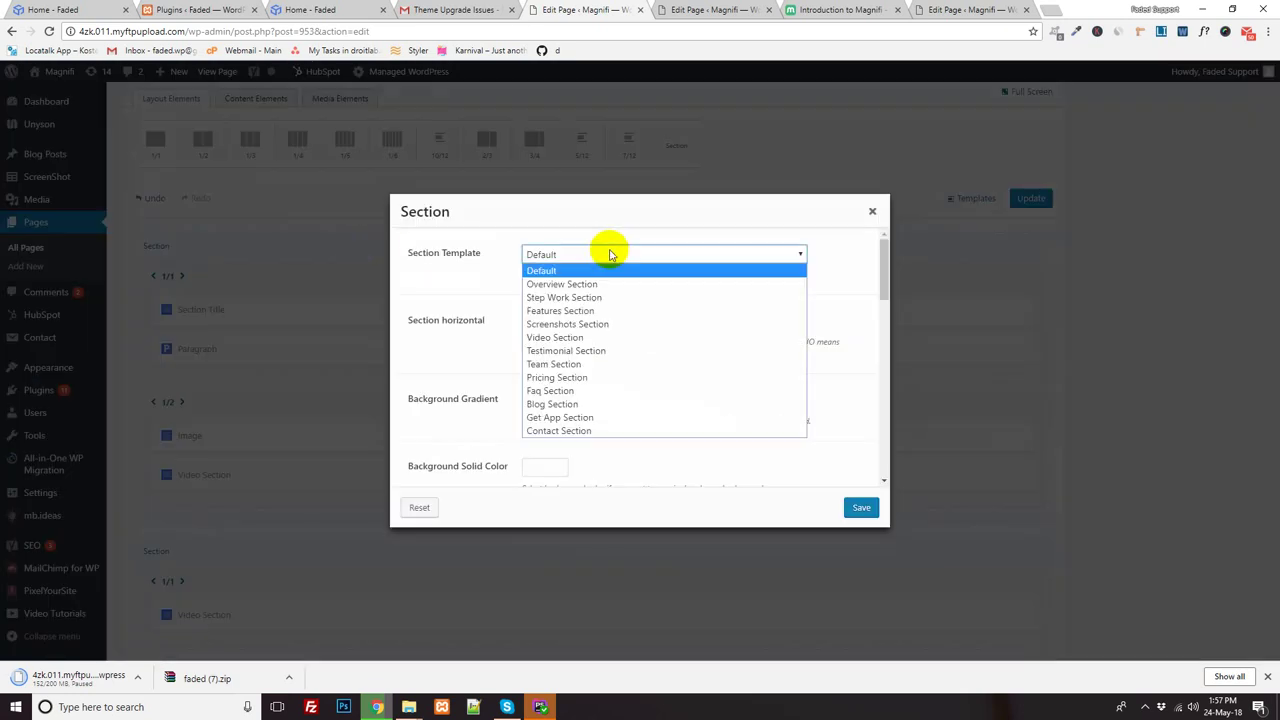
left_click(609, 352)
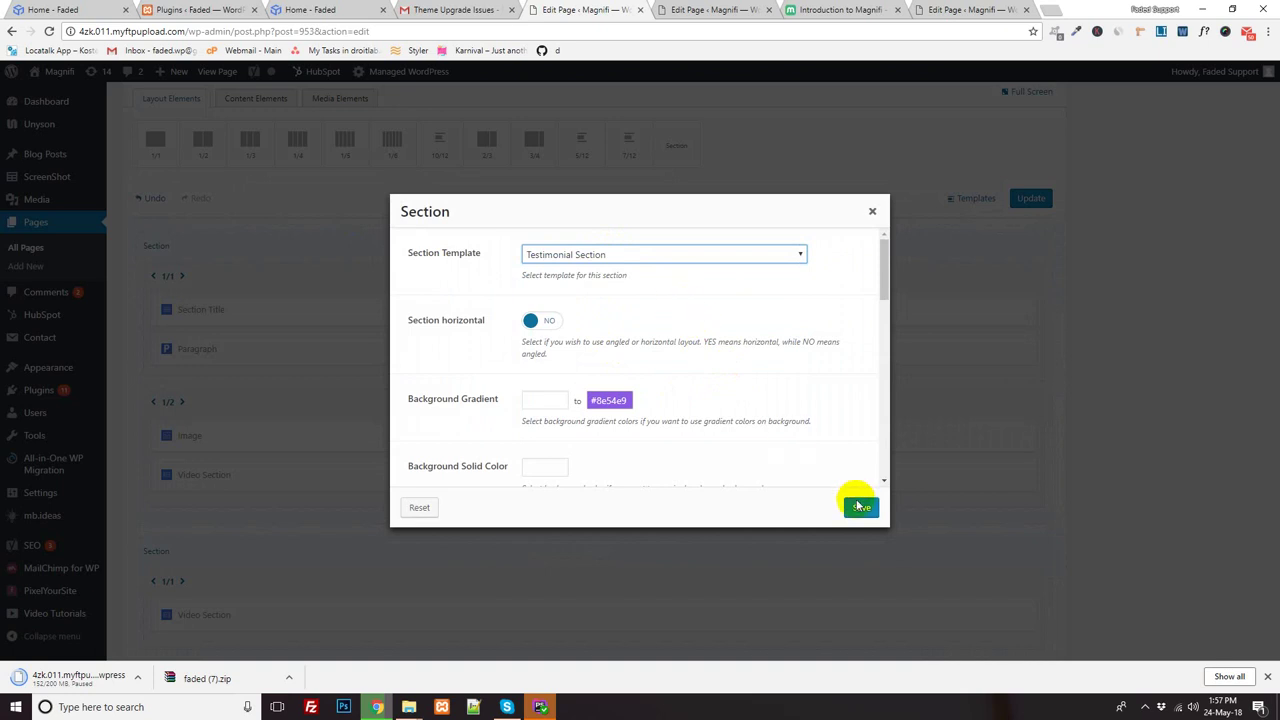
left_click(609, 257)
left_click(607, 271)
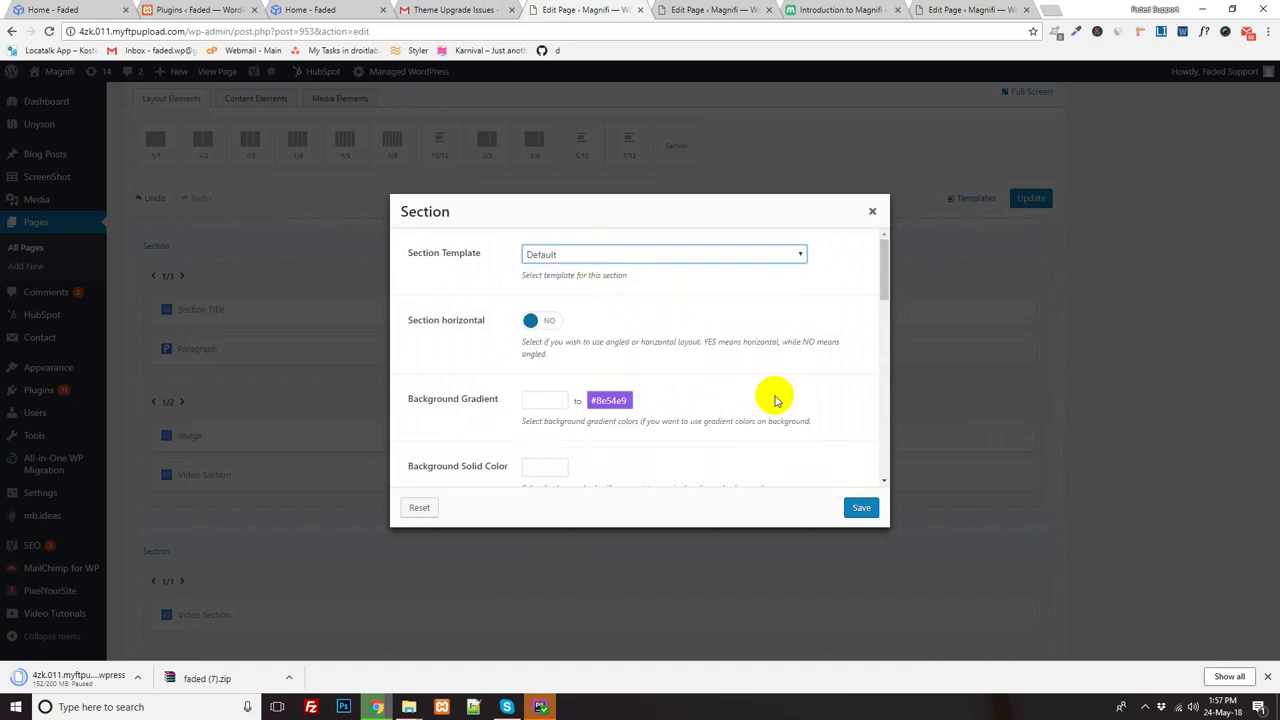
left_click(861, 507)
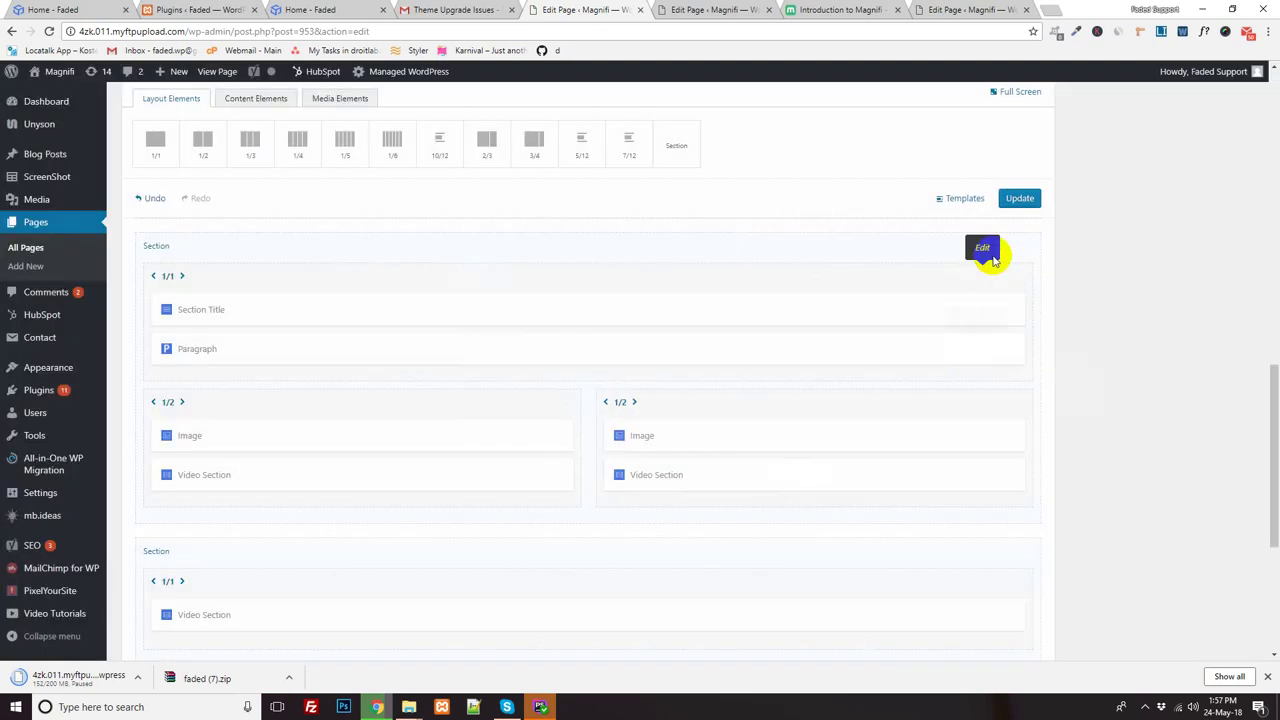
- Update the Home Page and review its lower sections on the live site
left_click(1010, 199)
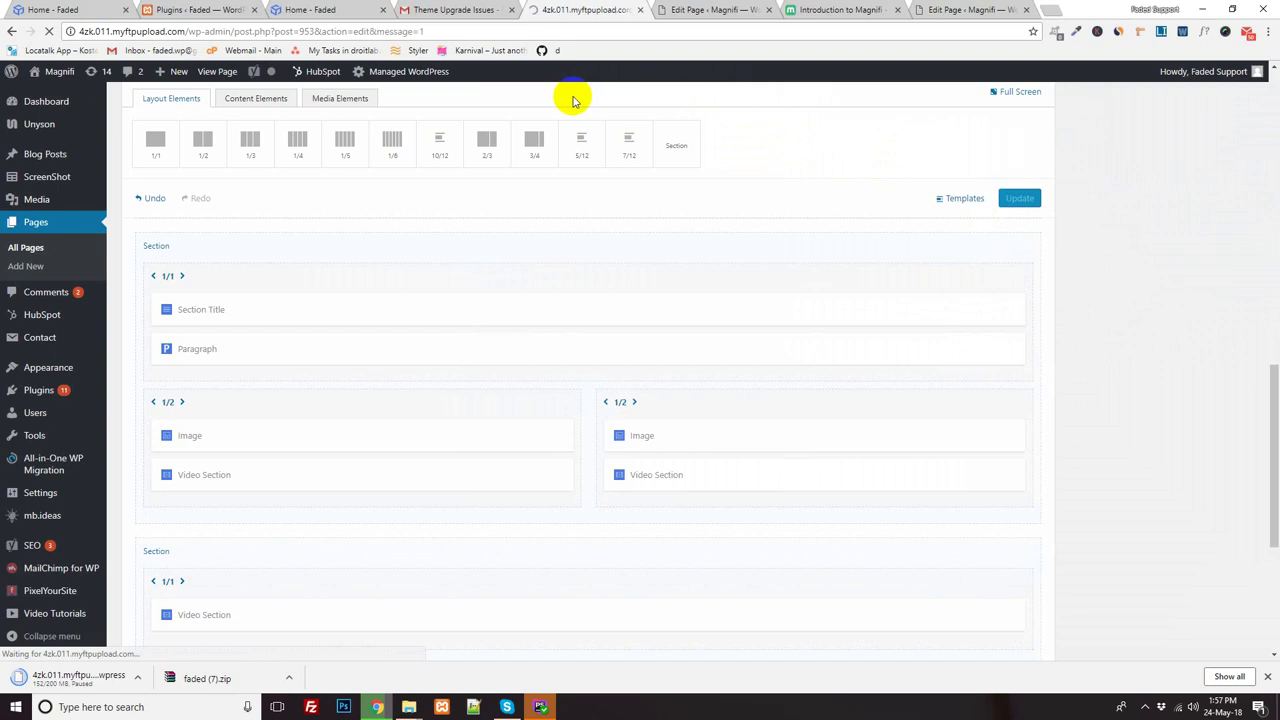
left_click(220, 76)
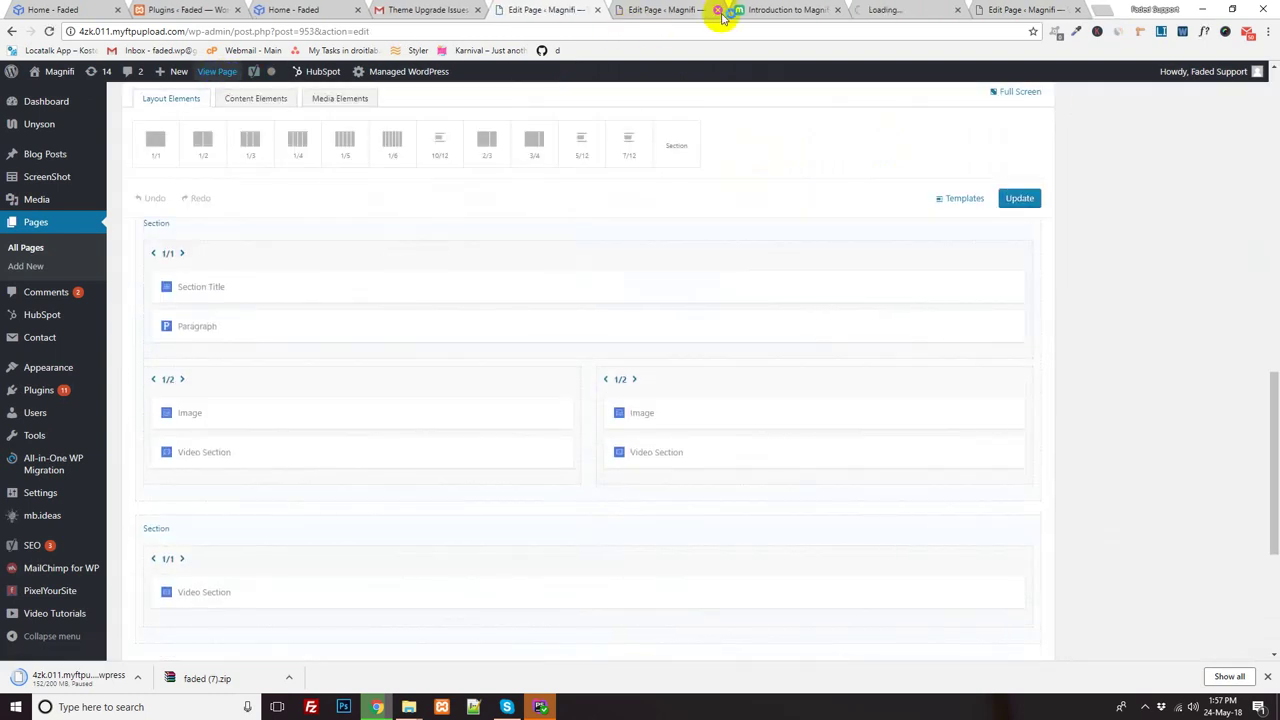
left_click(922, 10)
scroll(651, 320, "down", 15)
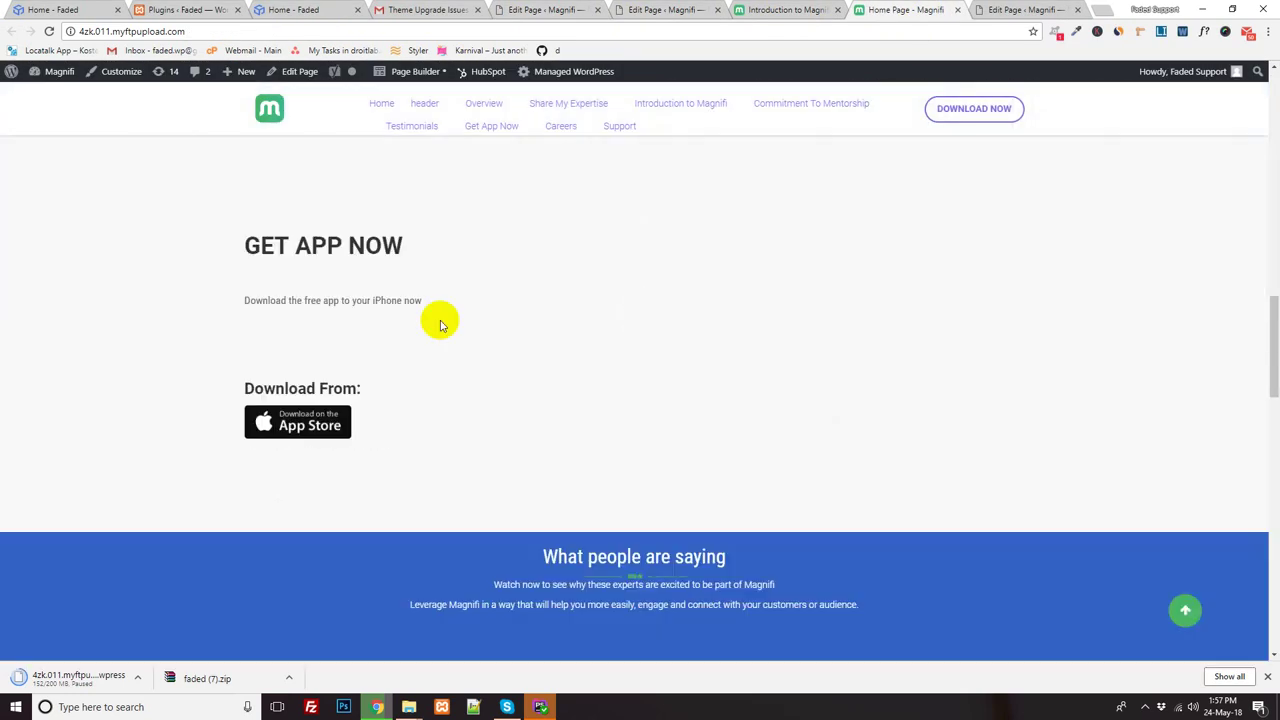
scroll(609, 306, "down", 5)
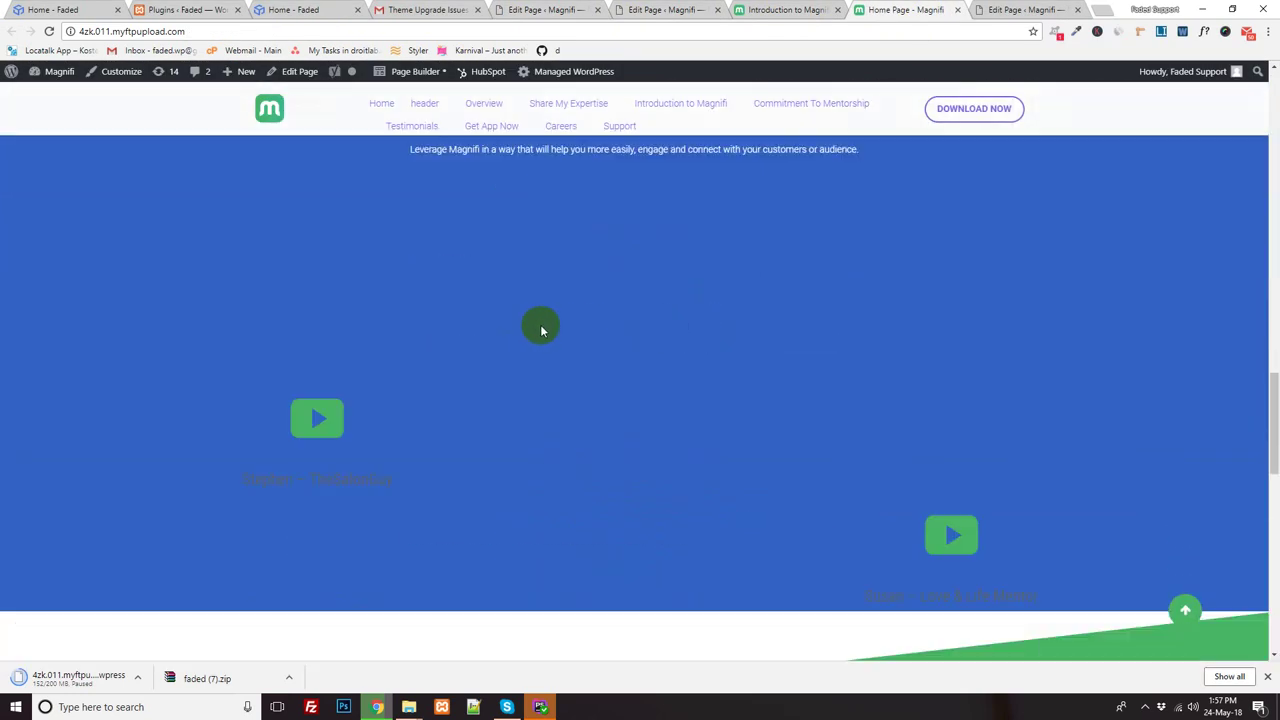
scroll(540, 328, "down", 10)
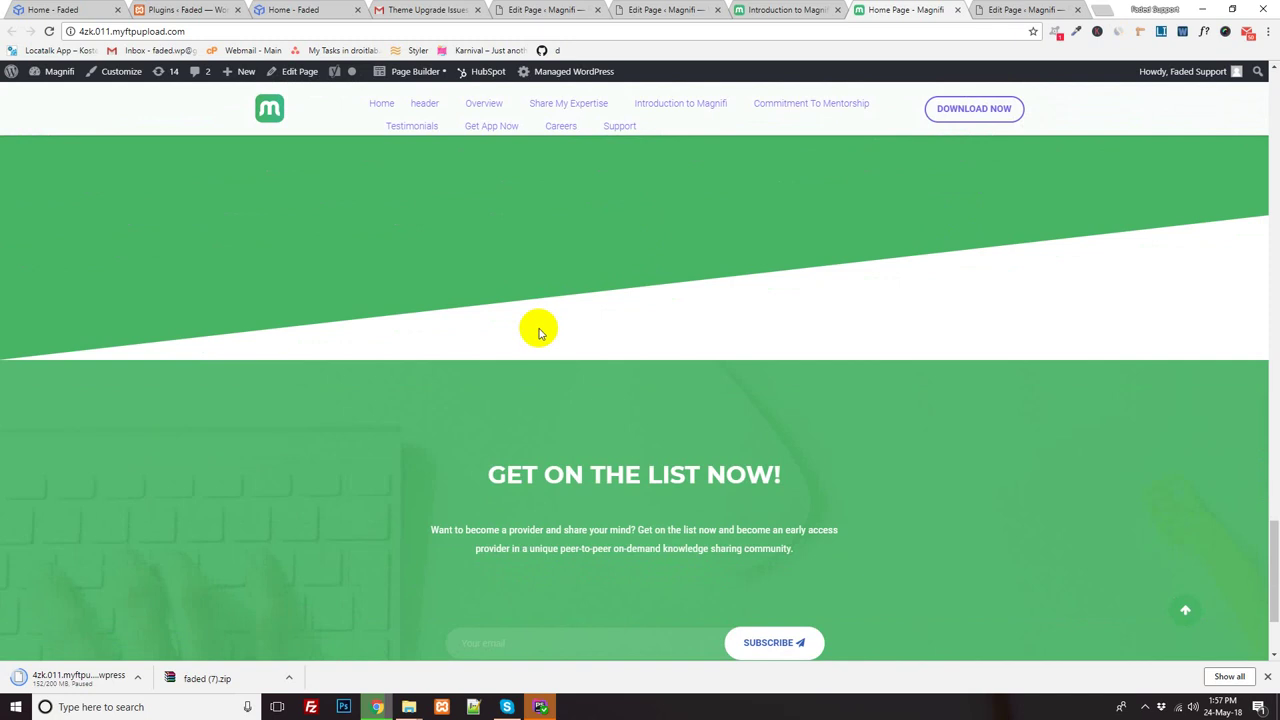
scroll(539, 330, "down", 3)
- Set the "What people are saying" section's Section Template to Testimonial Section, save its settings, and update the Home Page
left_click(672, 9)
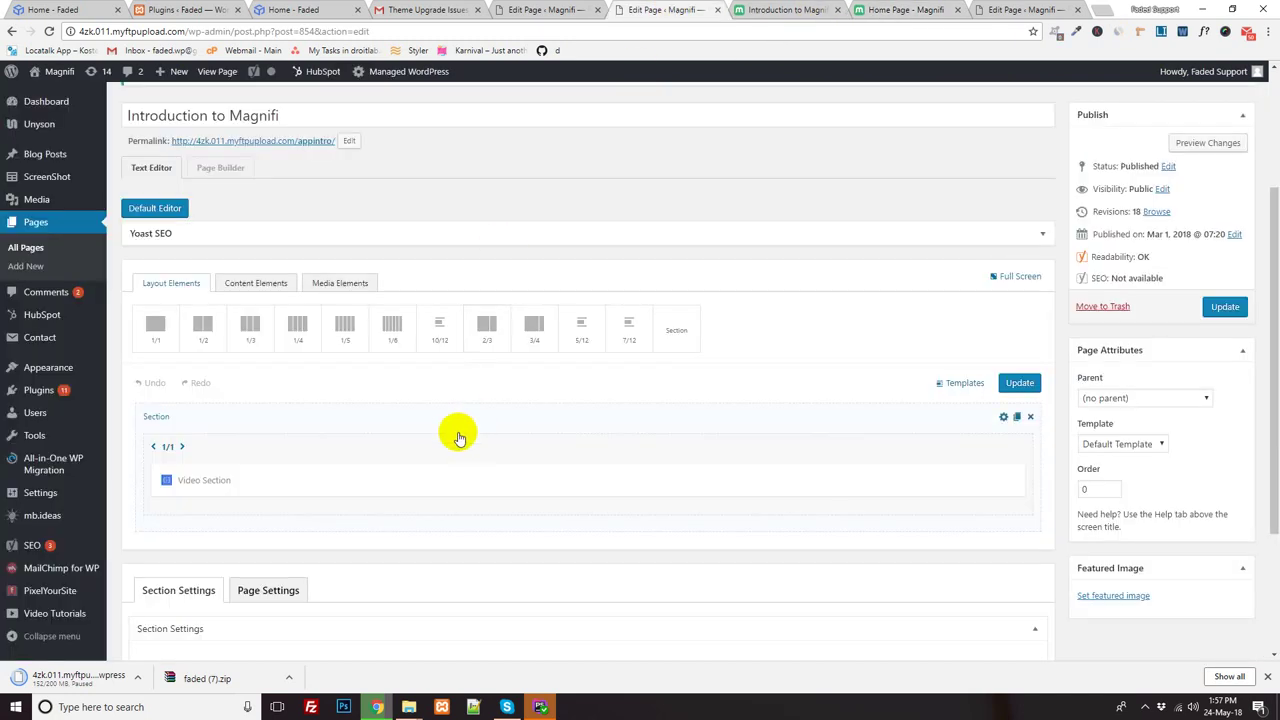
scroll(458, 437, "down", 2)
left_click(533, 9)
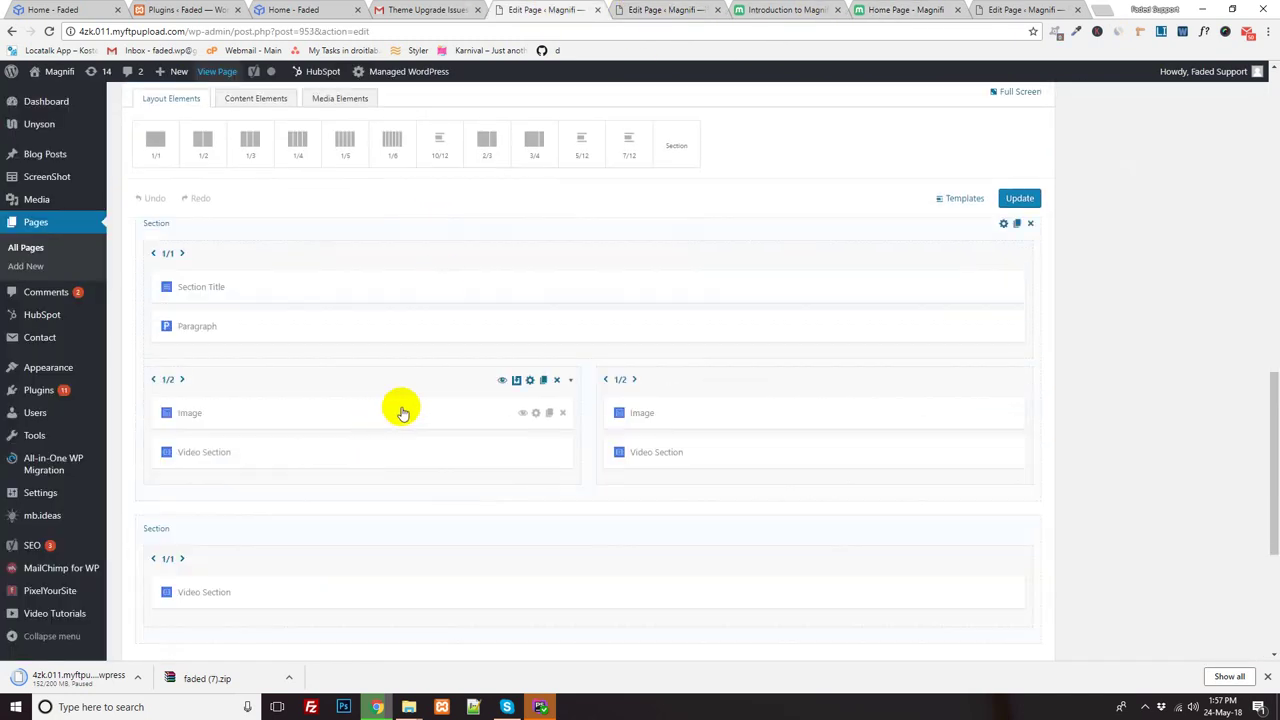
scroll(405, 420, "down", 3)
scroll(413, 430, "up", 2)
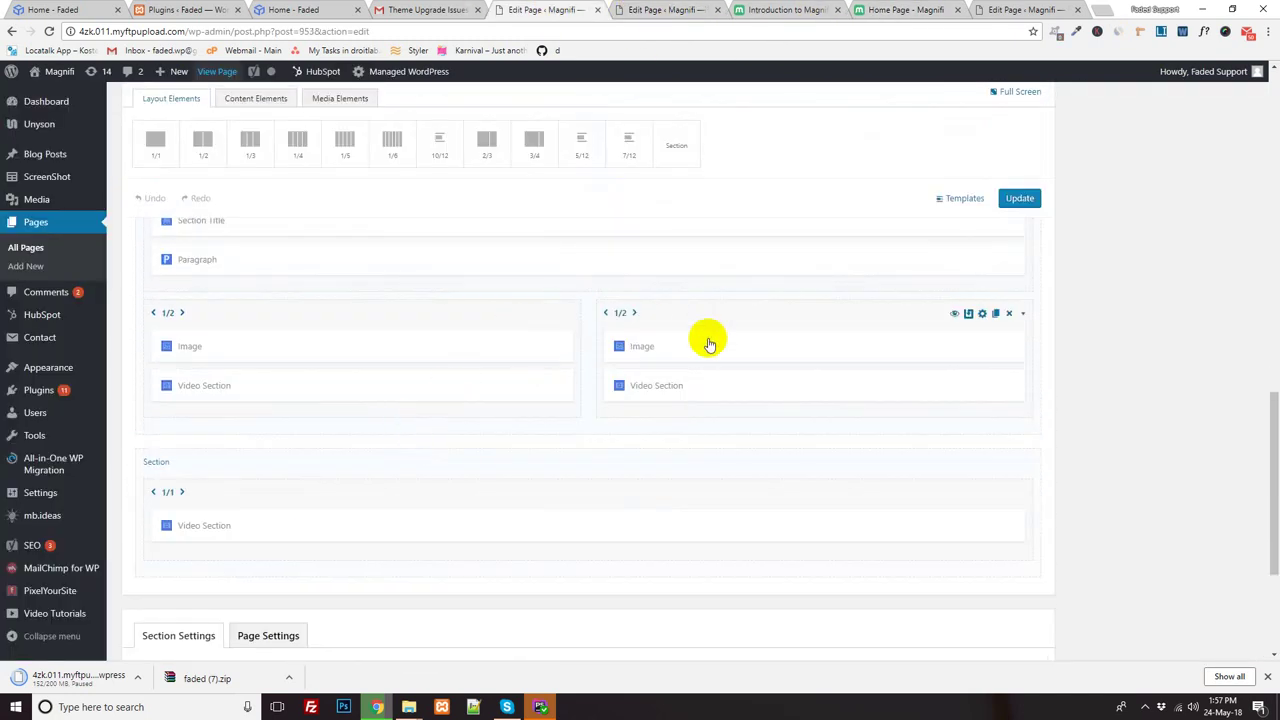
scroll(690, 352, "up", 2)
double_click(493, 288)
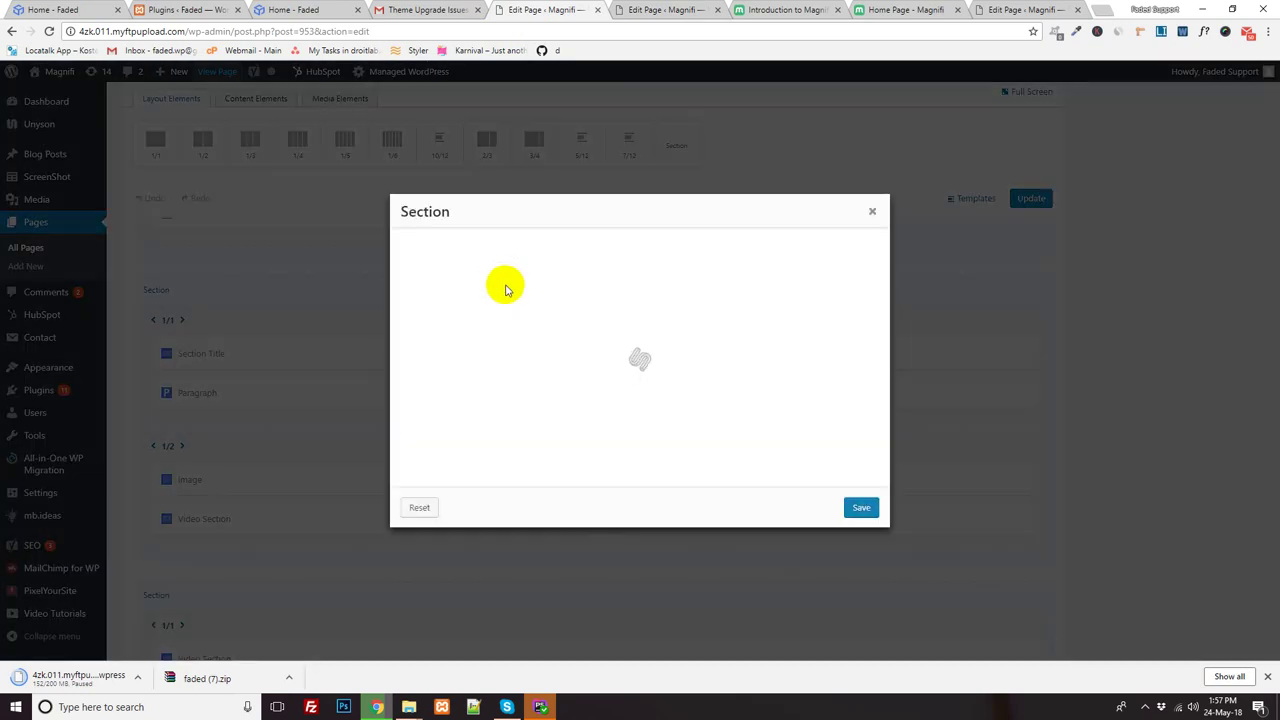
left_click(568, 256)
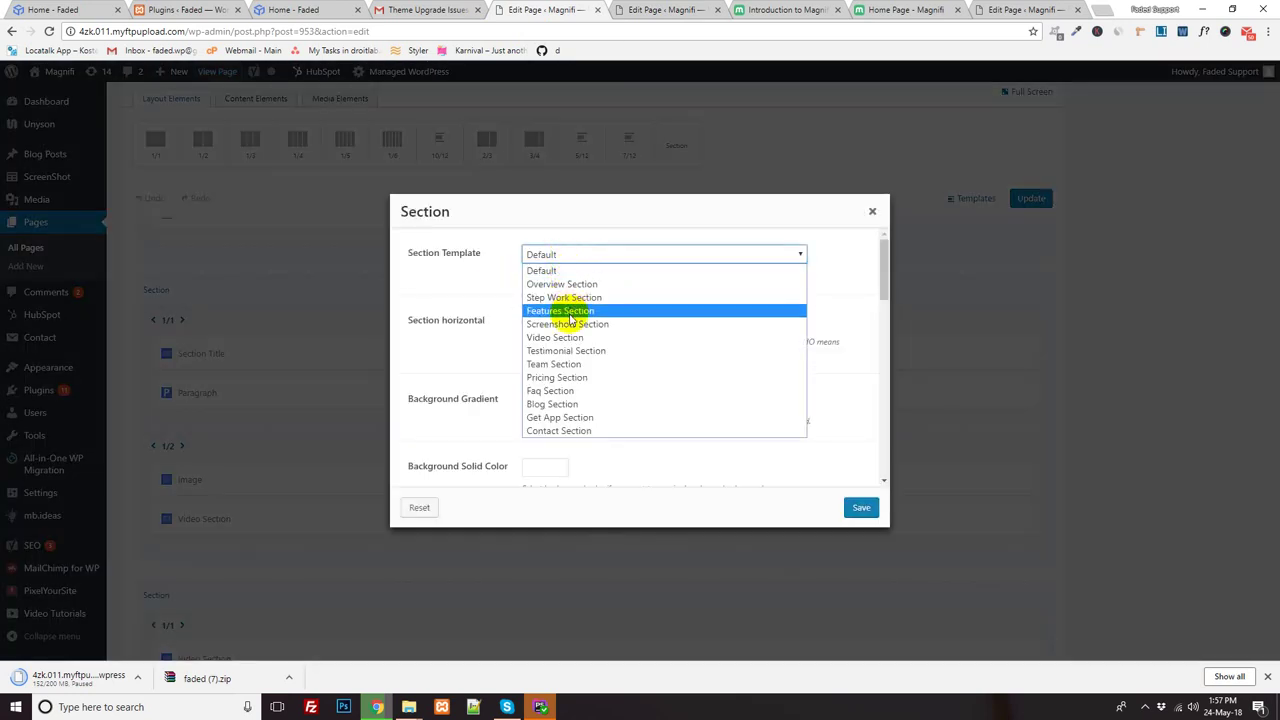
left_click(568, 350)
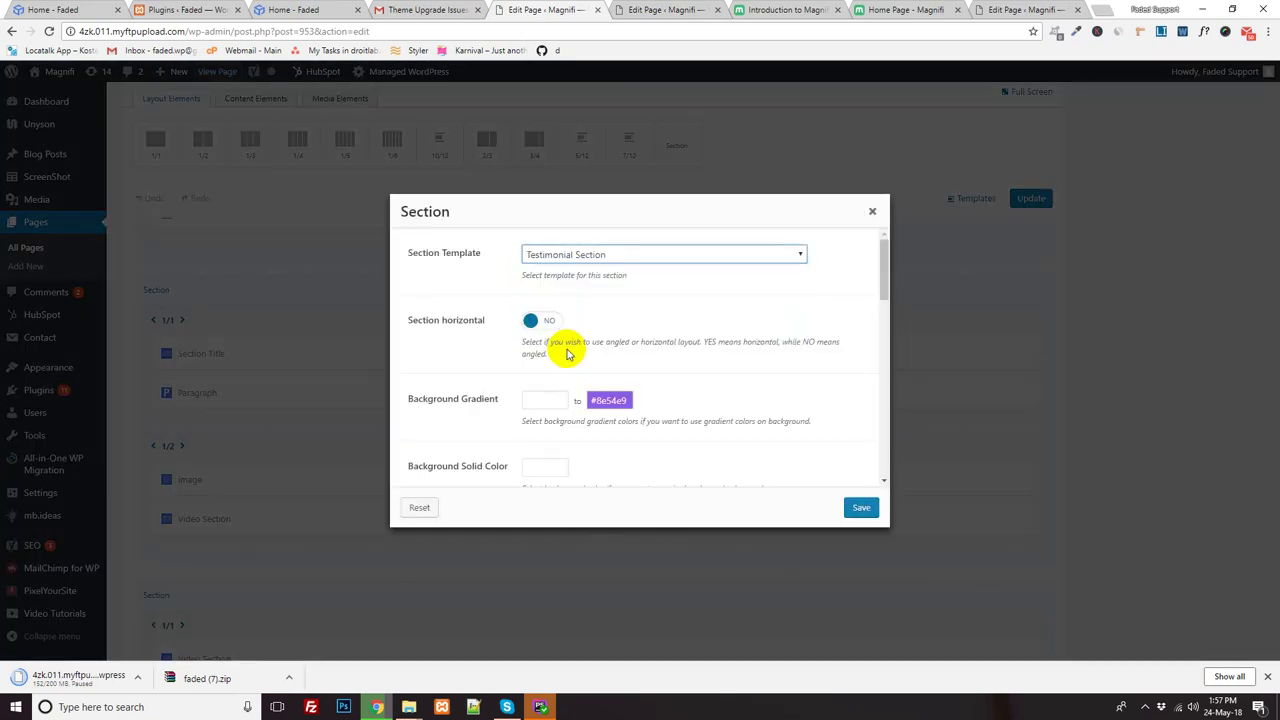
left_click(845, 508)
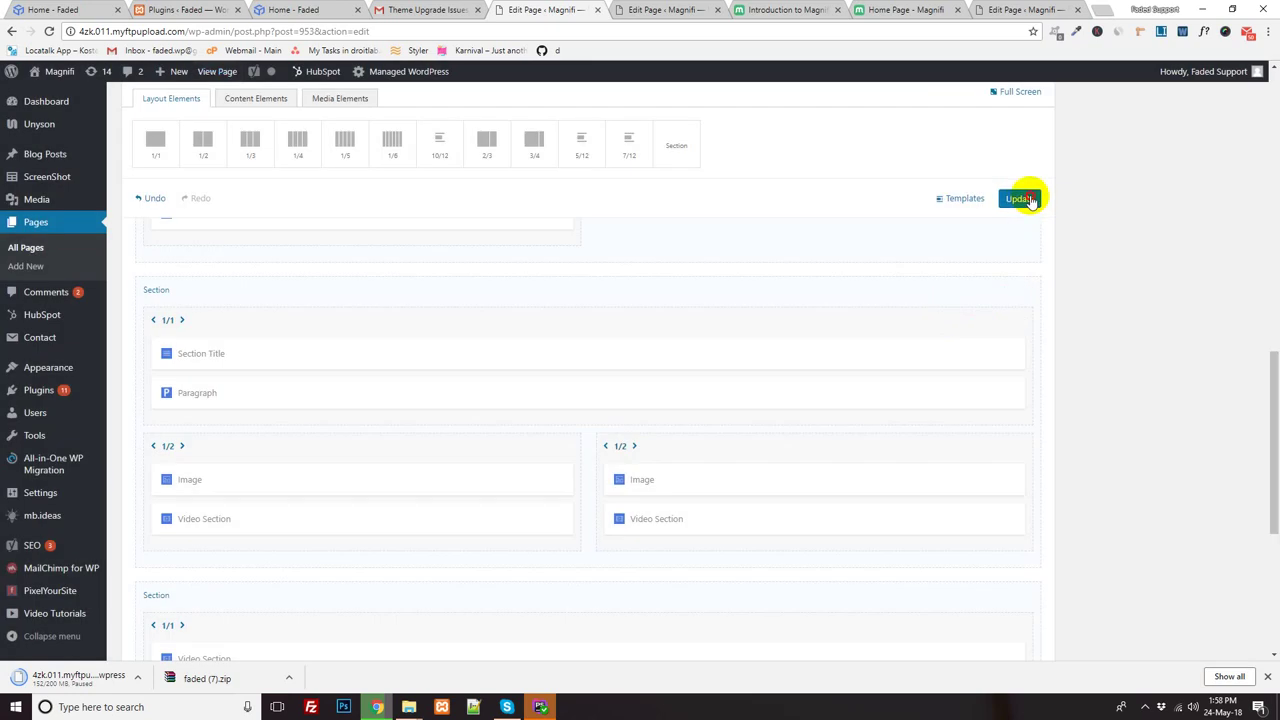
left_click(1020, 198)
- Reload the live home page and examine the restyled testimonial section and the sections above it
left_click(880, 10)
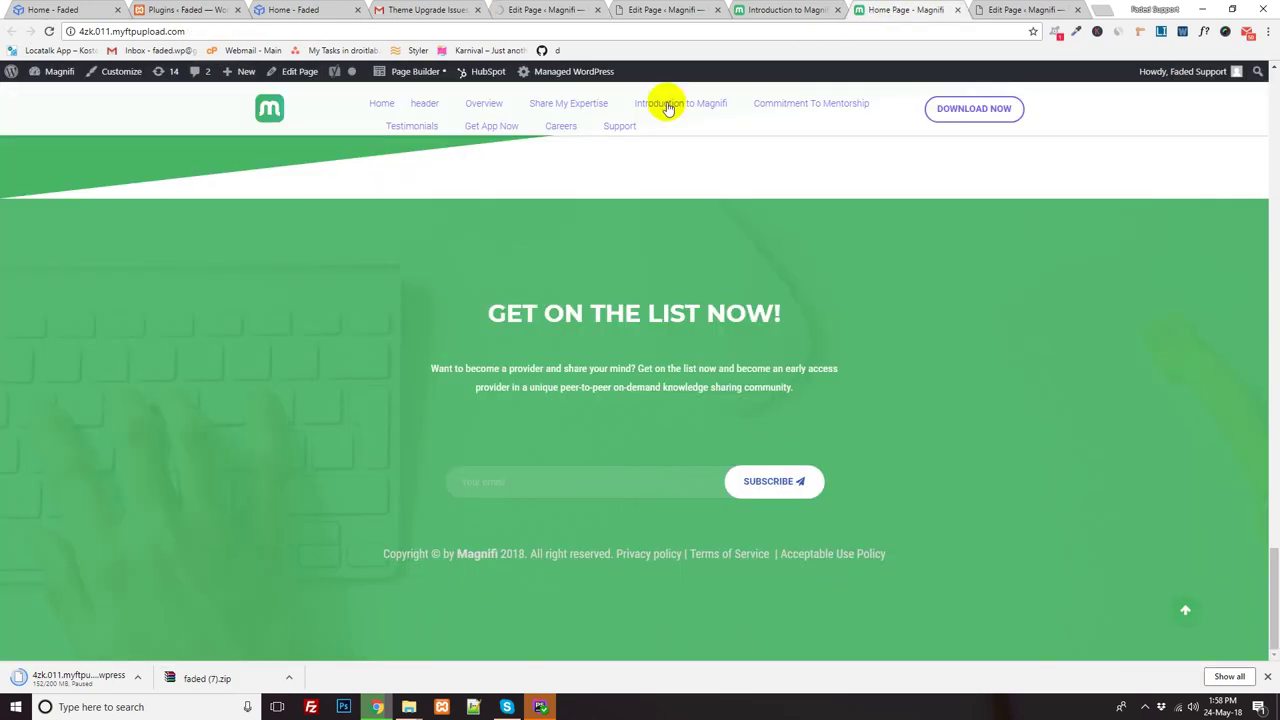
left_click(50, 31)
scroll(700, 445, "up", 5)
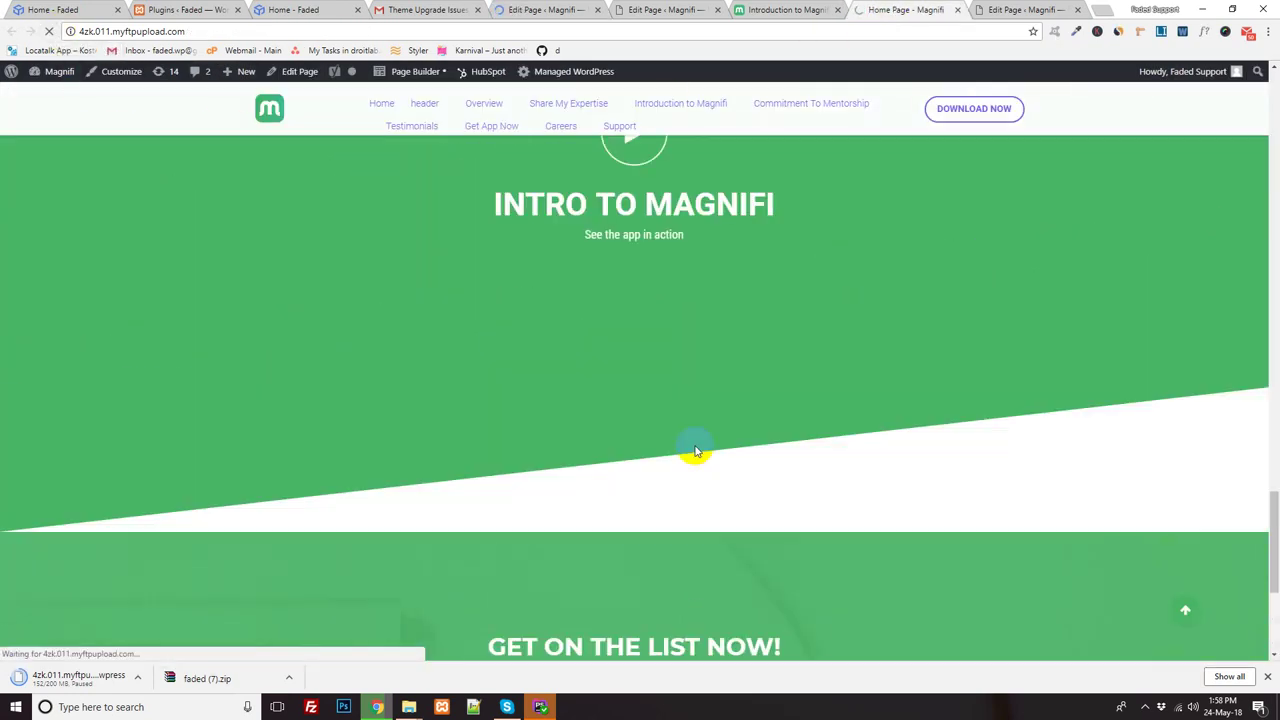
scroll(672, 435, "down", 5)
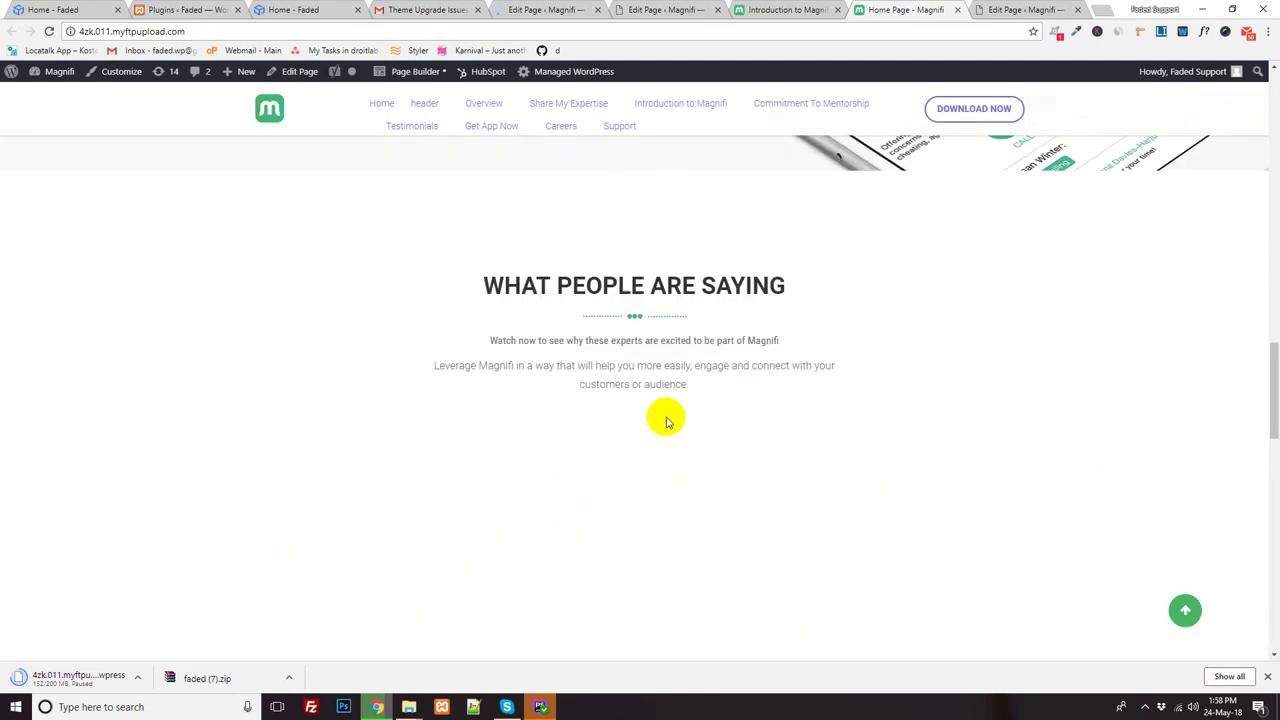
scroll(667, 421, "down", 3)
scroll(677, 429, "up", 10)
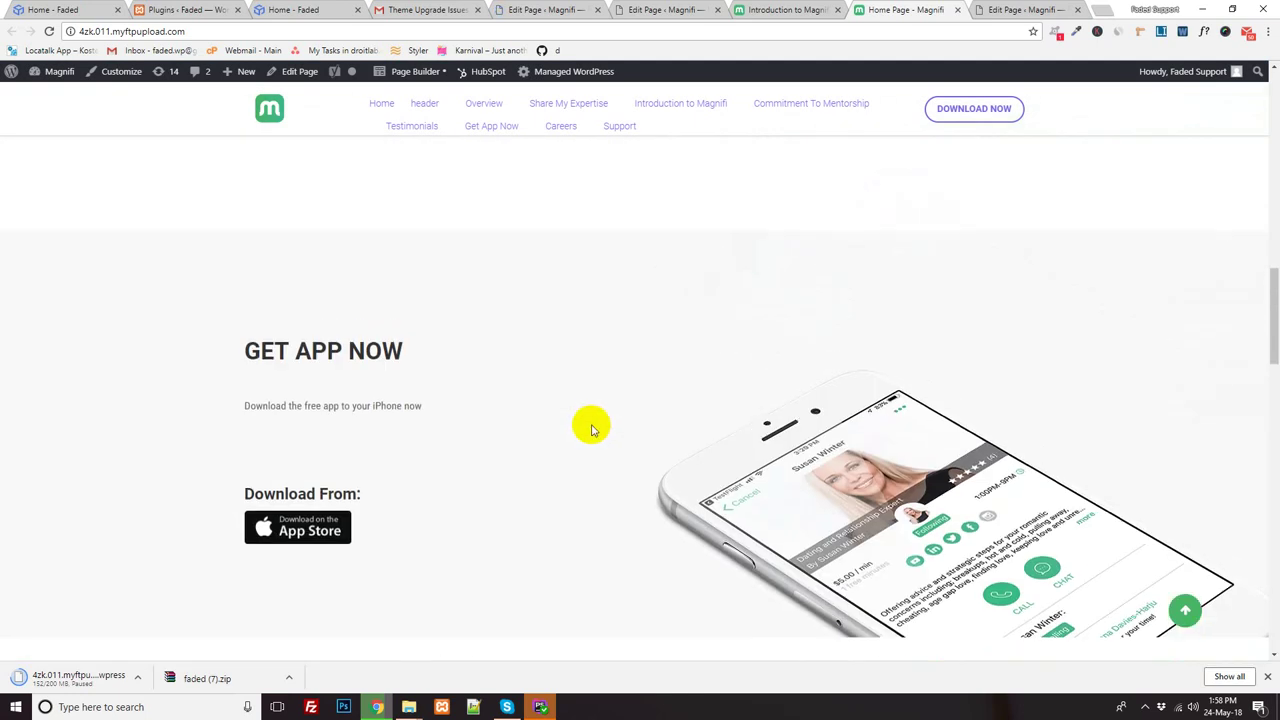
scroll(591, 427, "up", 10)
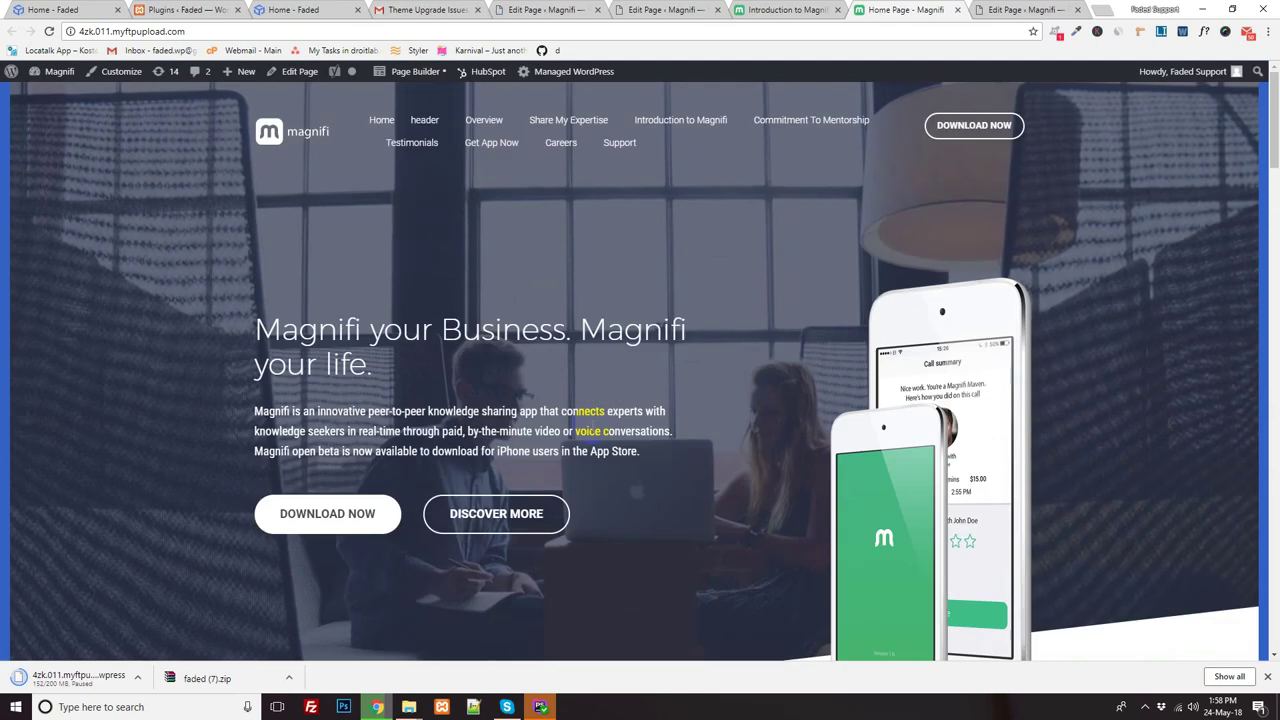
- Create a new navigation menu named "Test Menu Page" and expand the Custom Links options for it
left_click(655, 9)
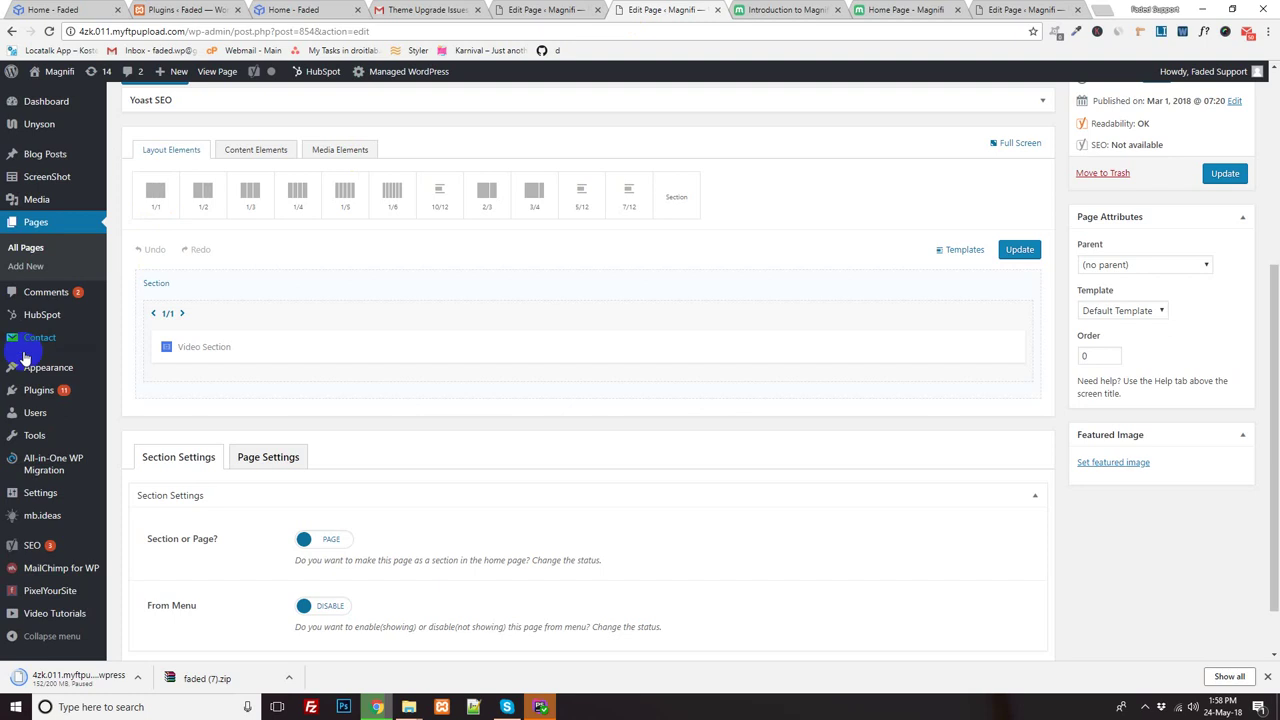
mouse_move(20, 388)
mouse_move(80, 367)
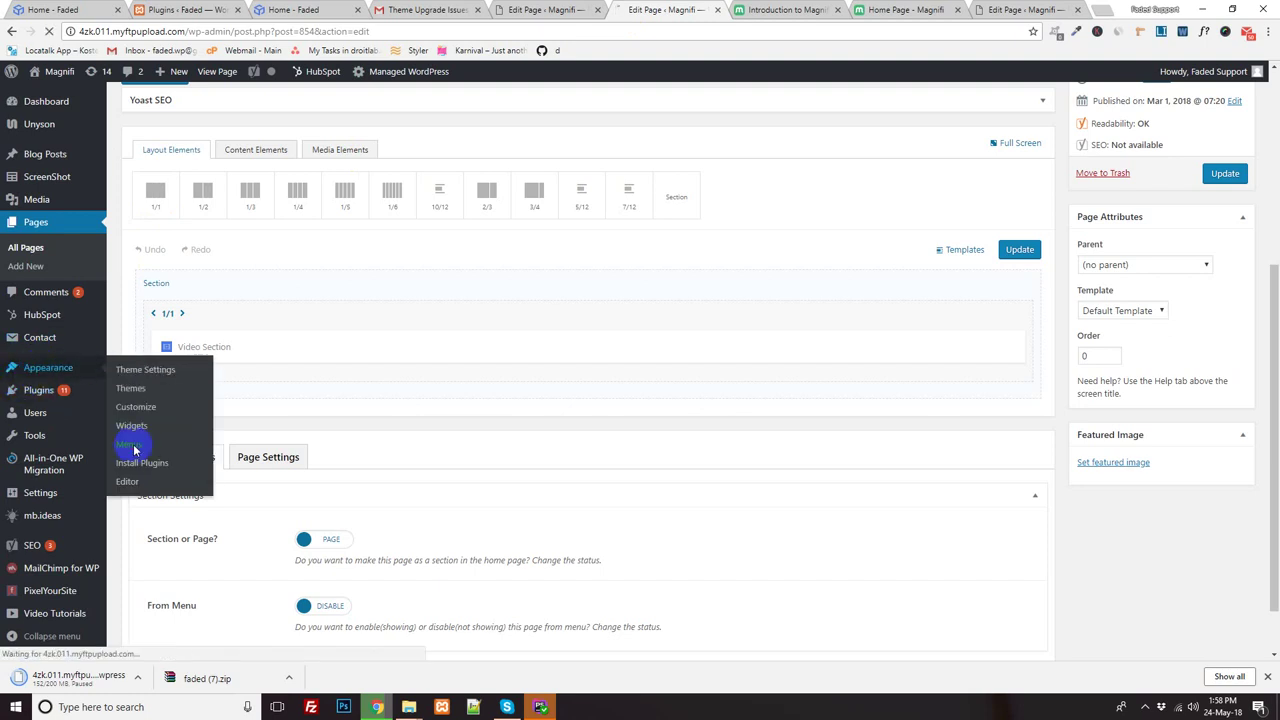
scroll(351, 420, "down", 2)
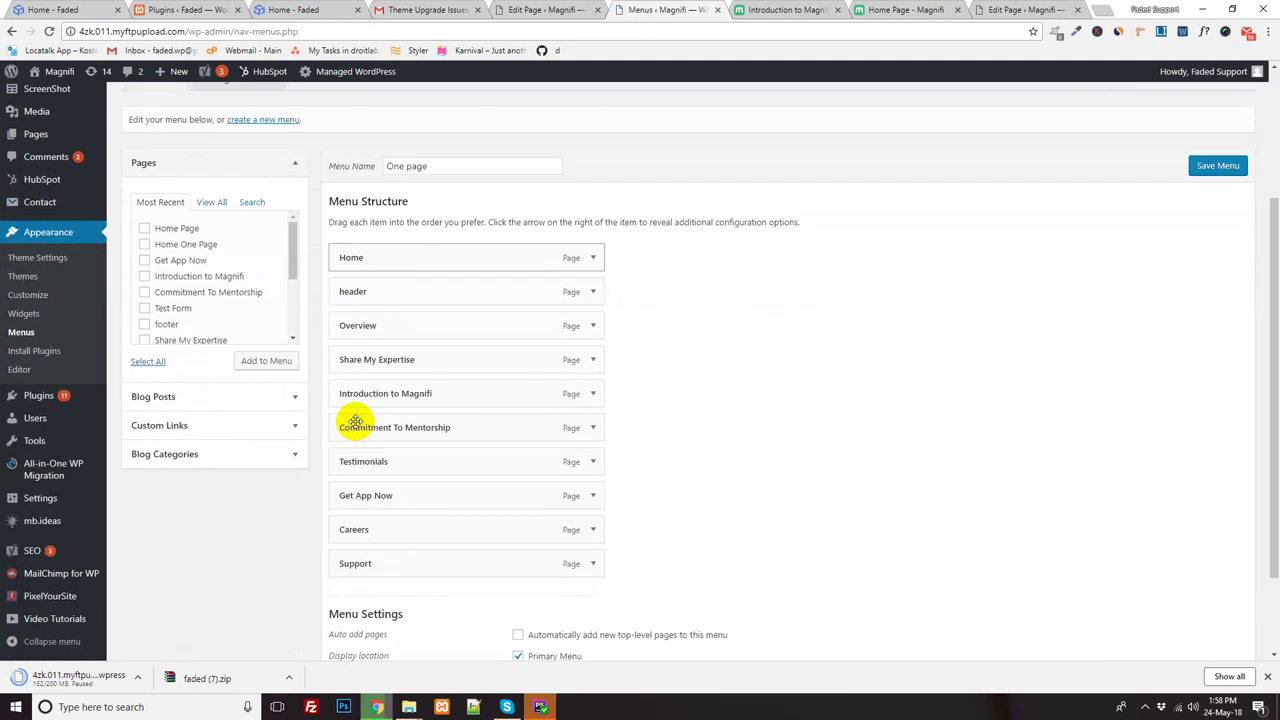
scroll(307, 383, "up", 1)
left_click(255, 251)
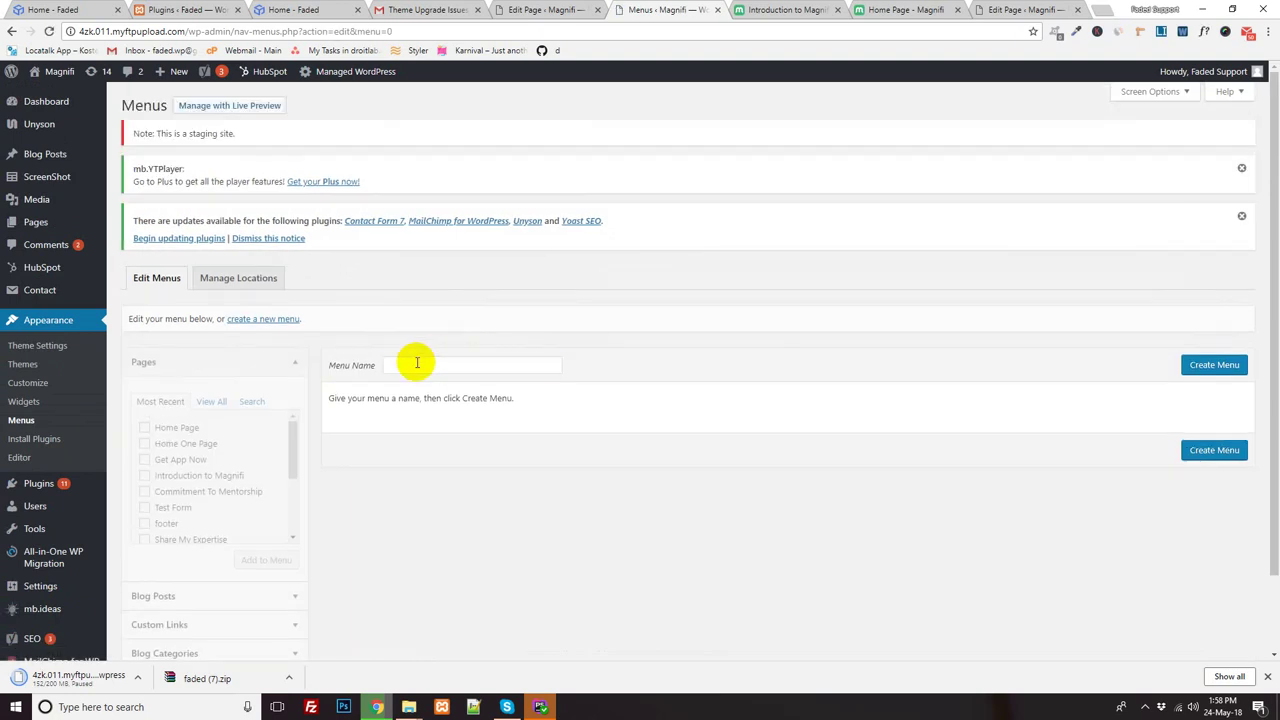
left_click(416, 364)
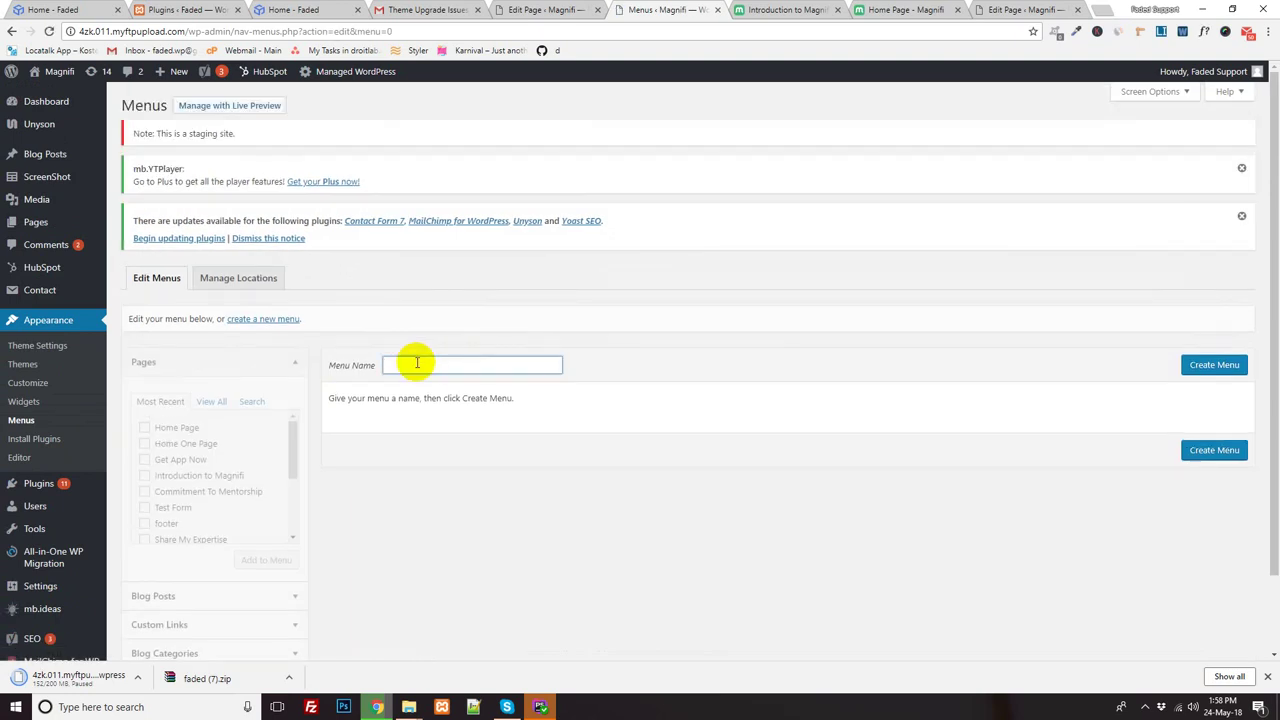
type("Test Menu Page")
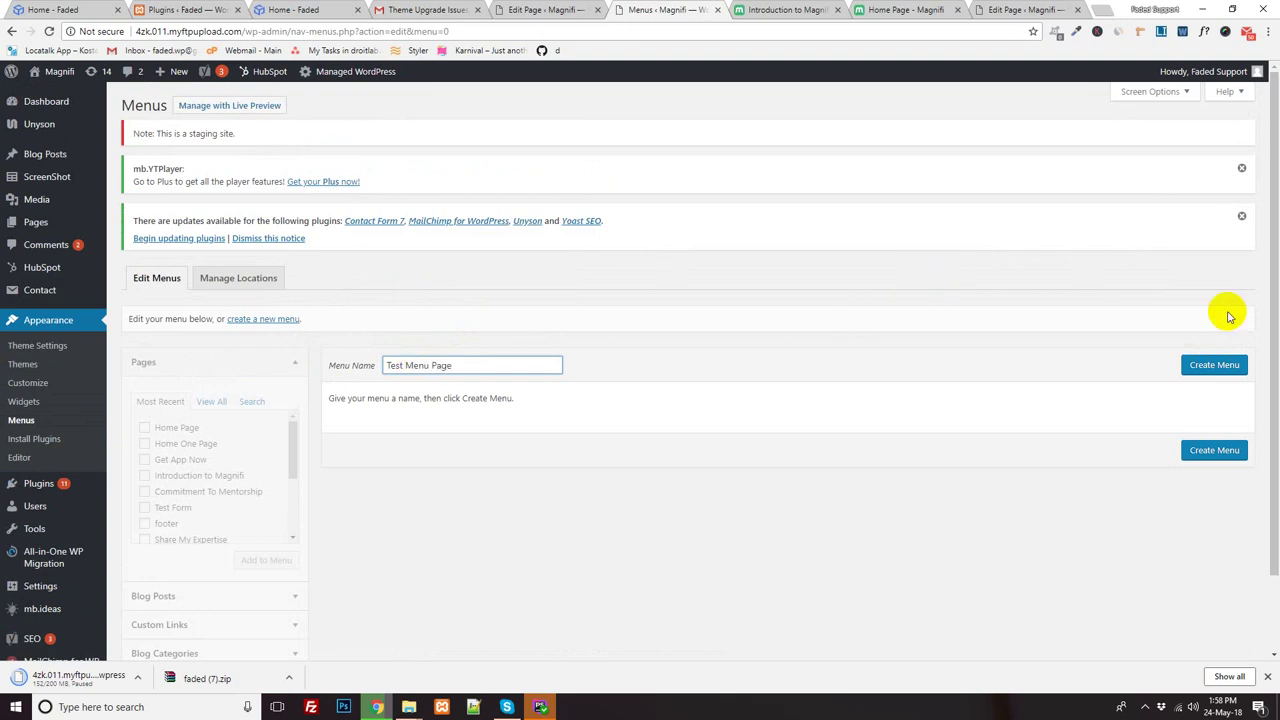
left_click(1190, 372)
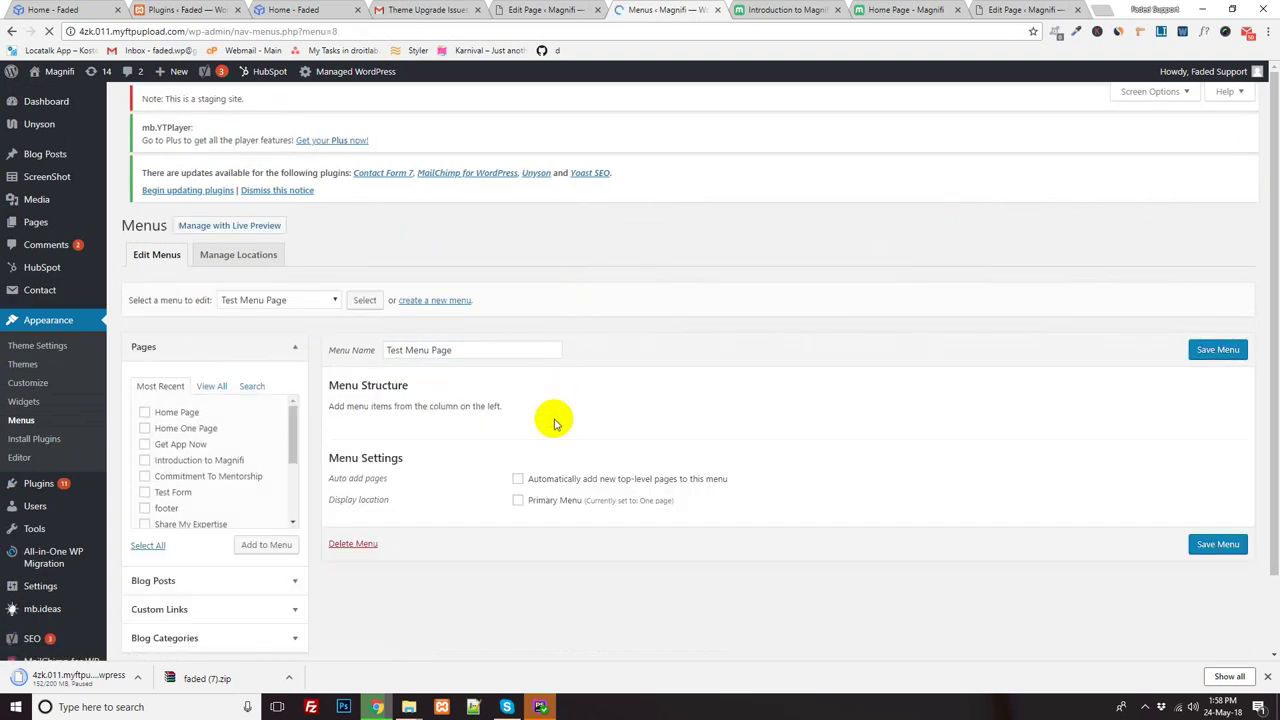
scroll(226, 555, "down", 2)
left_click(226, 548)
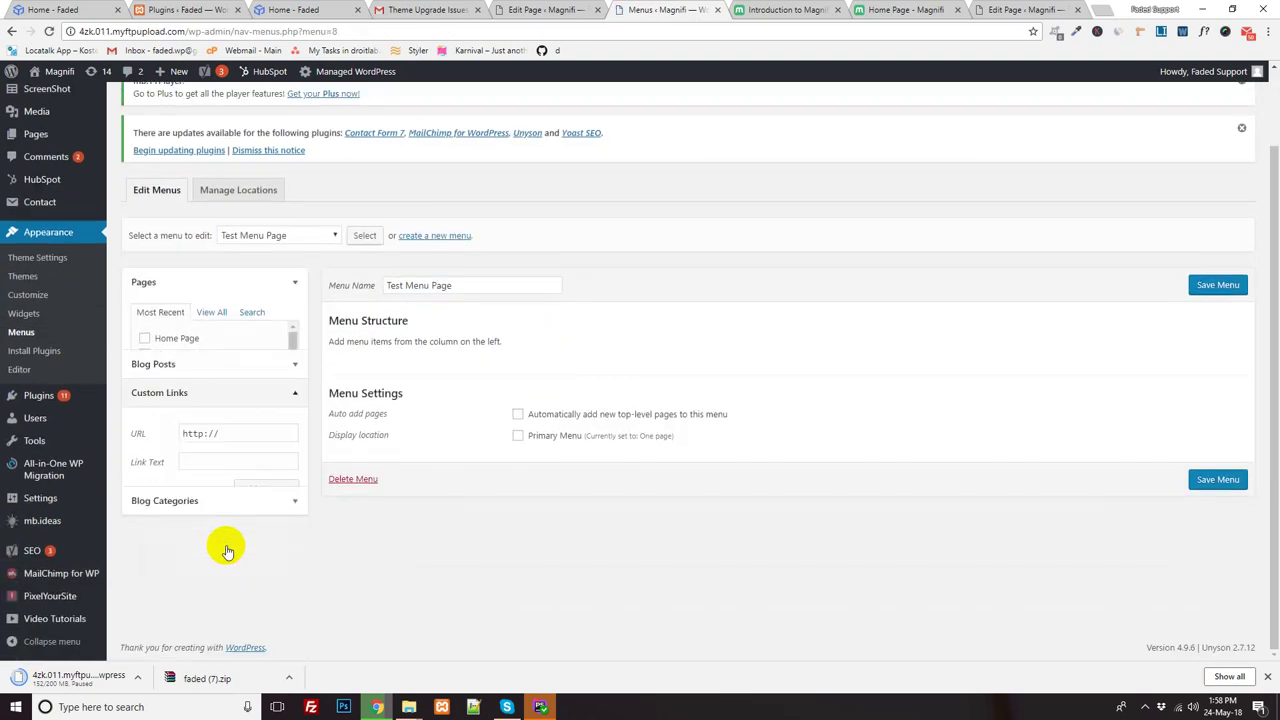
left_click_drag(243, 383, 157, 383)
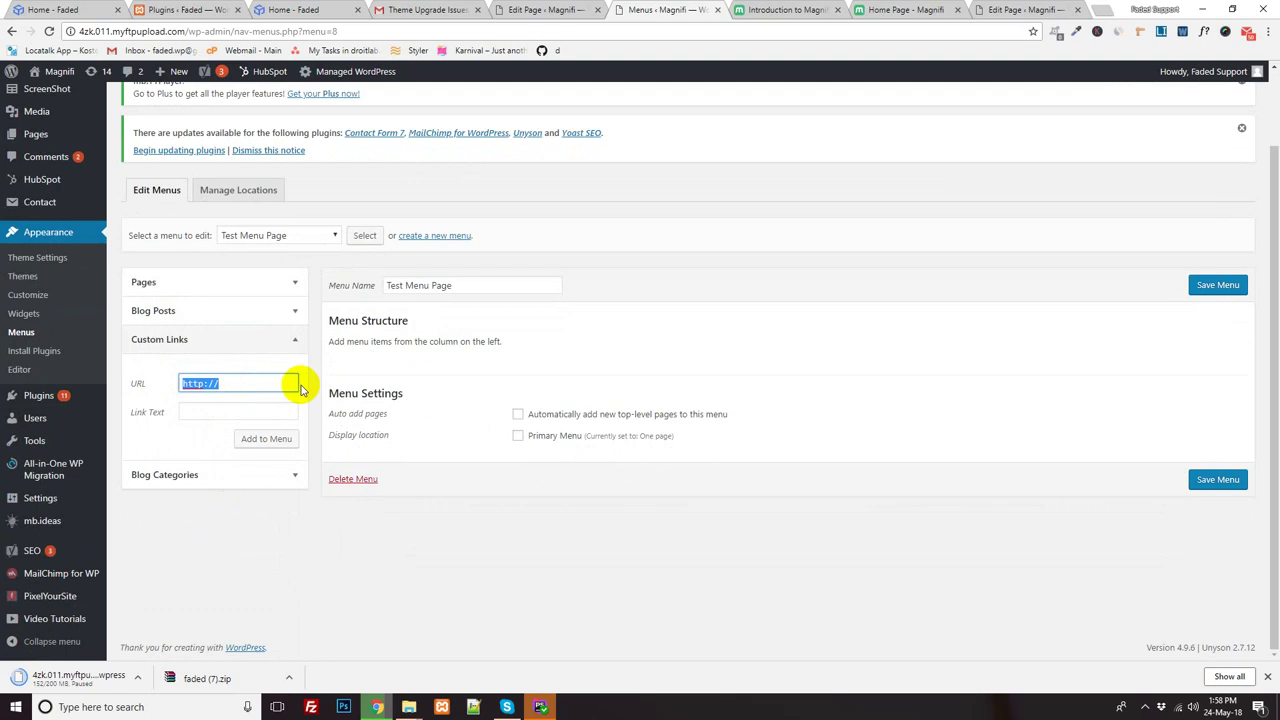
key("BackSpace")
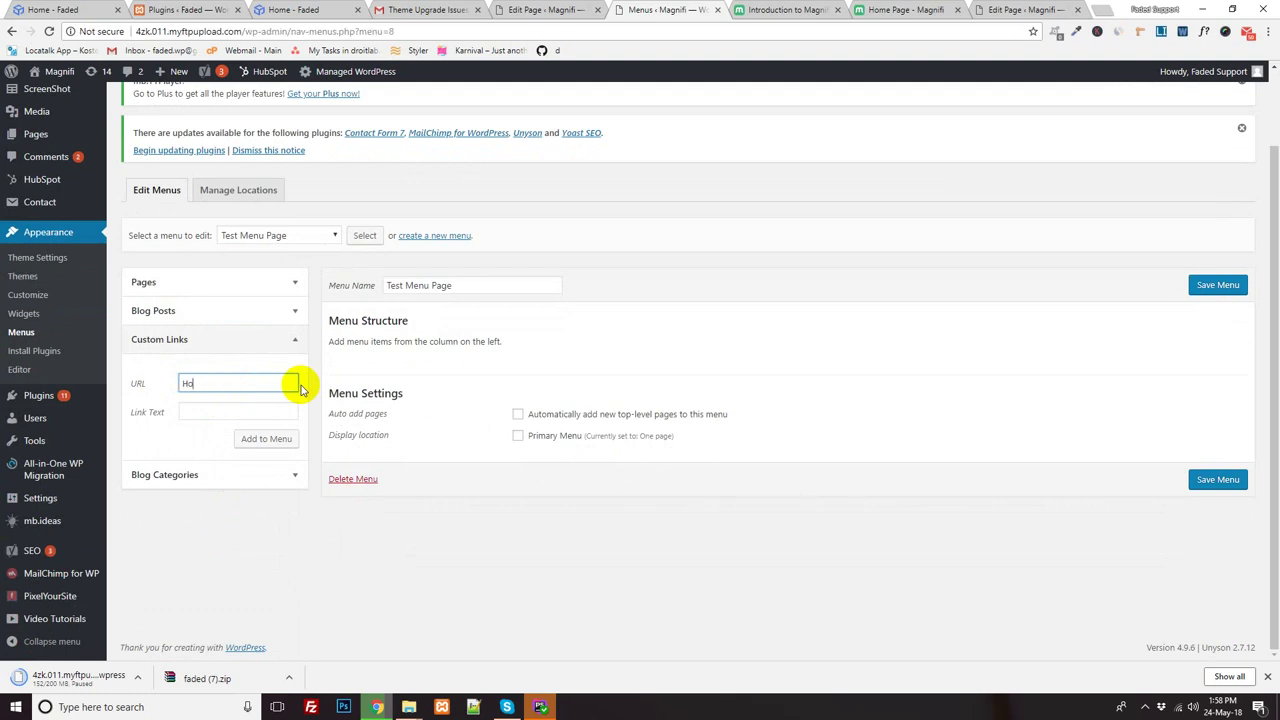
left_click_drag(298, 384, 190, 383)
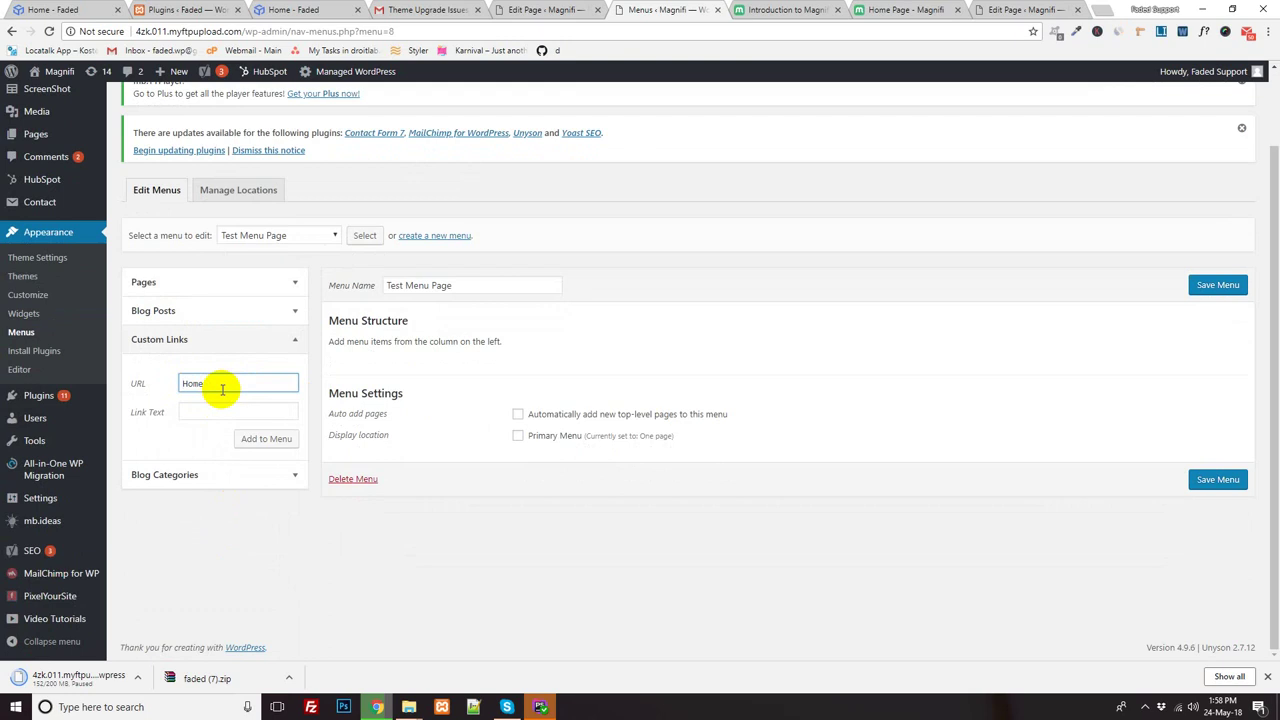
left_click_drag(233, 384, 163, 386)
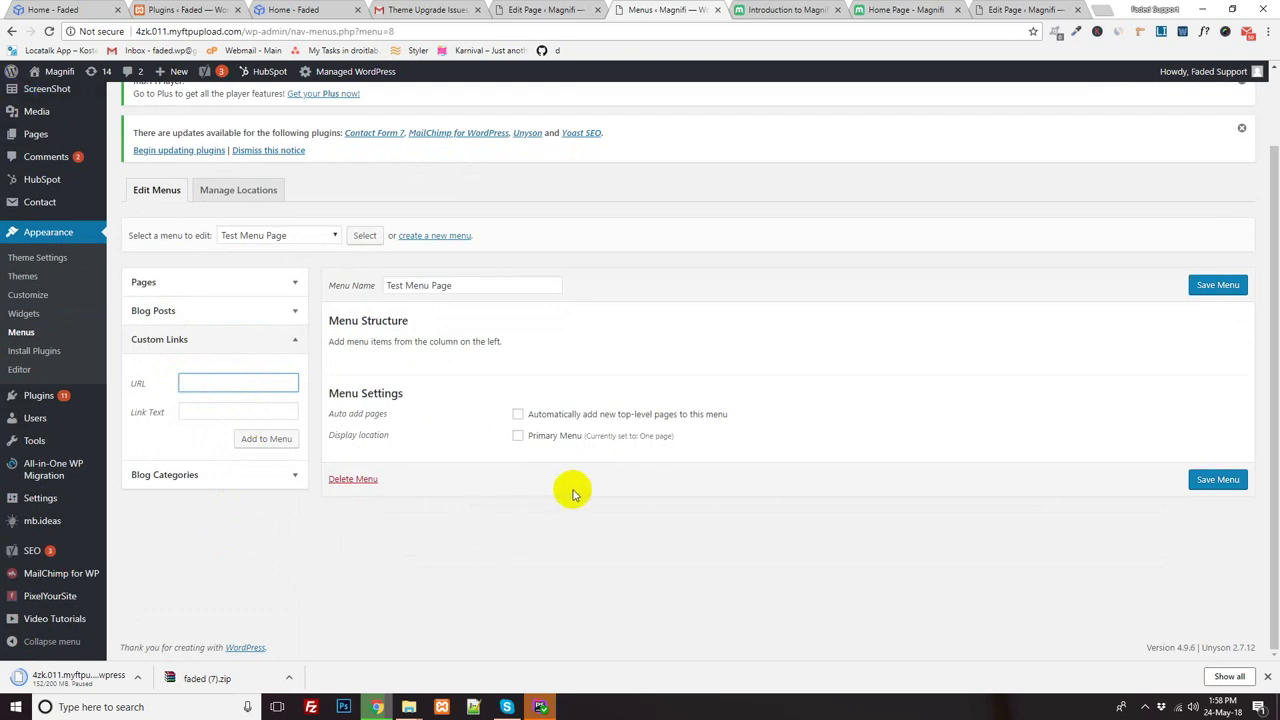
left_click(618, 518)
- Add a custom link with URL #overview and link text Overview, and save the menu with Primary Menu as display location
left_click(196, 380)
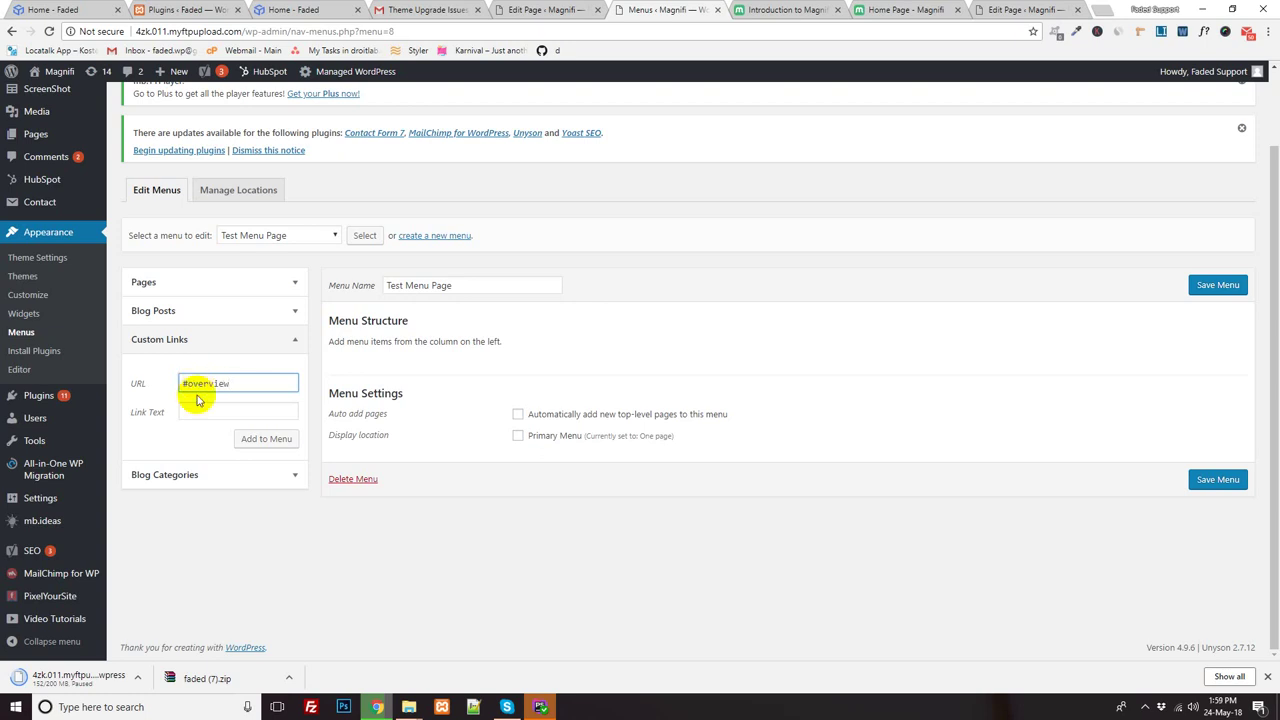
left_click(199, 409)
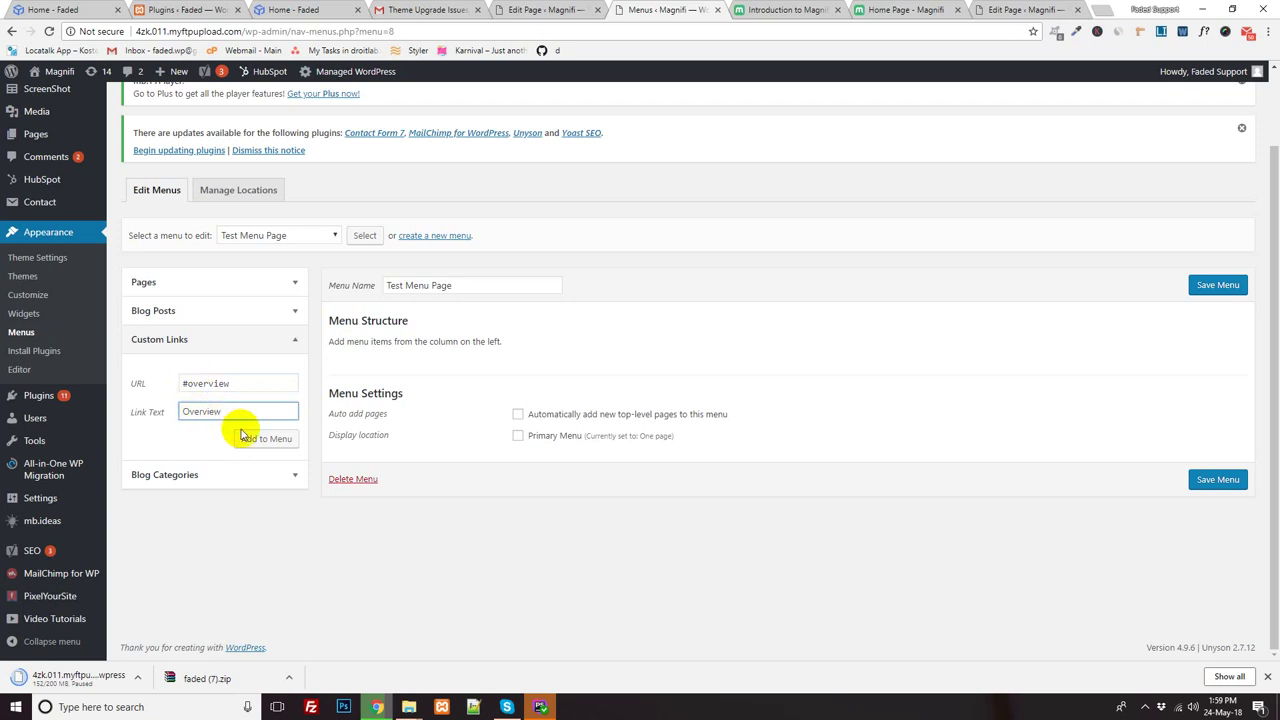
triple_click(206, 383)
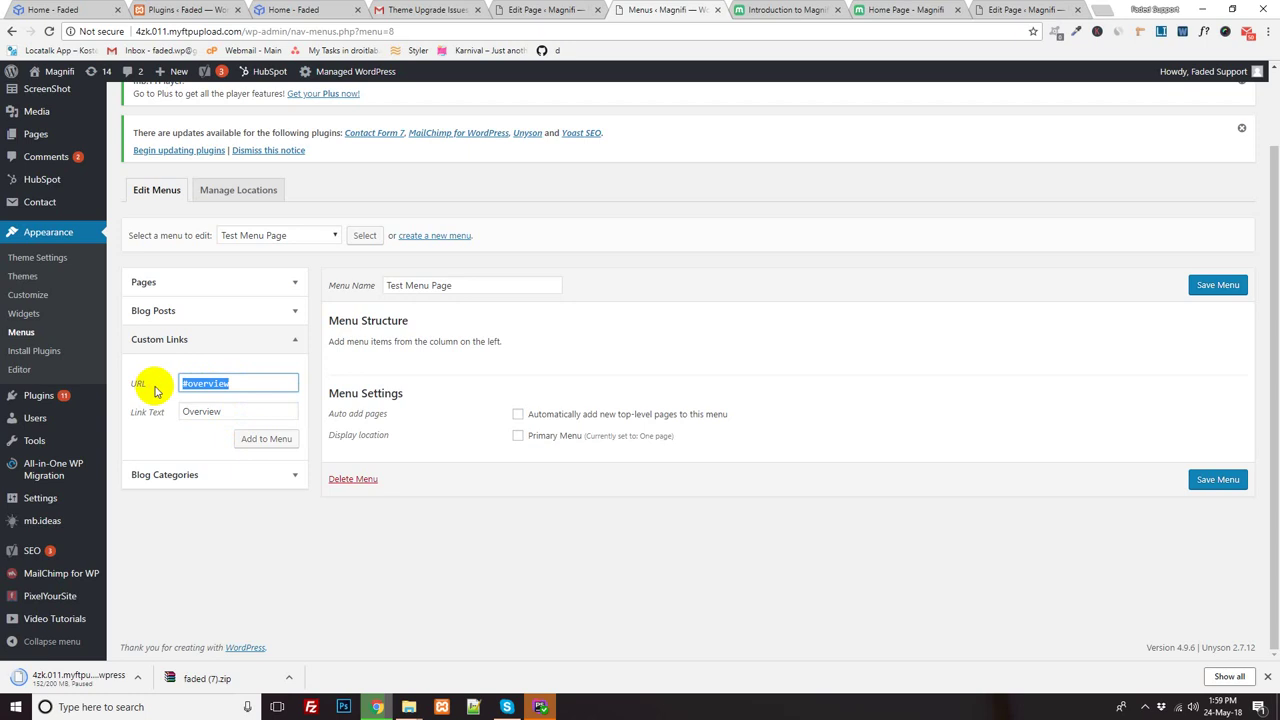
left_click(258, 442)
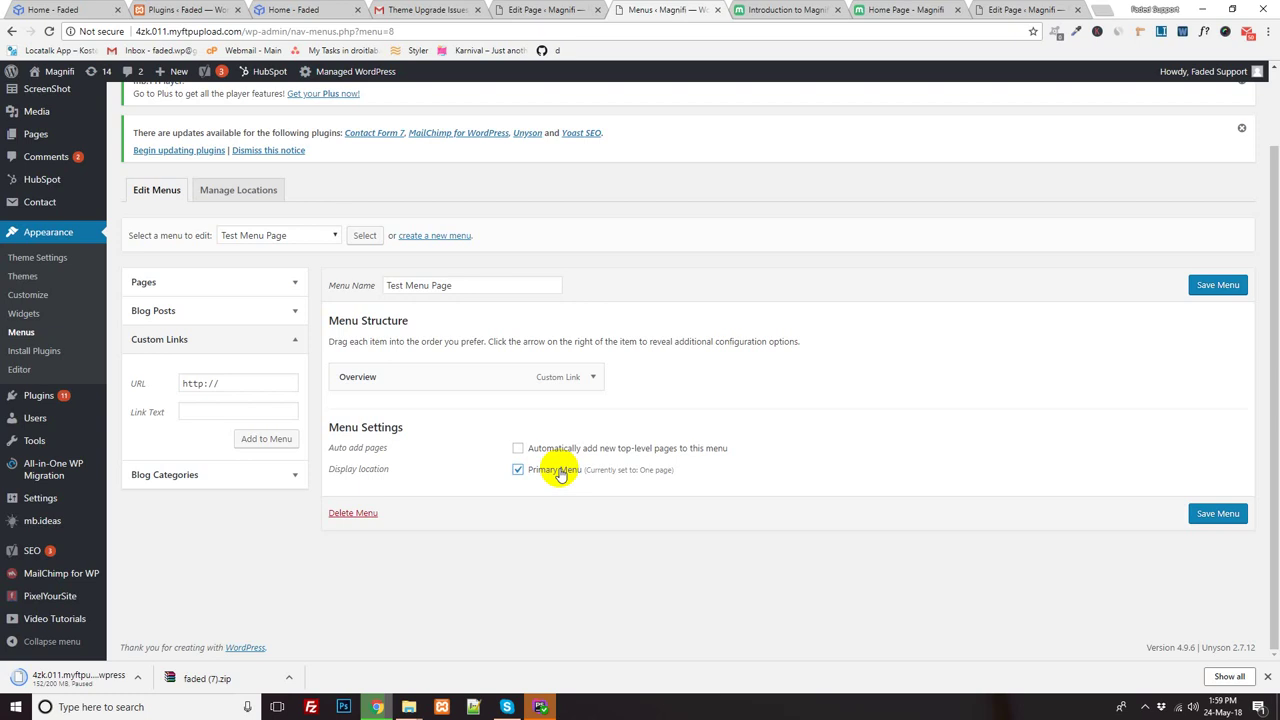
left_click(1217, 287)
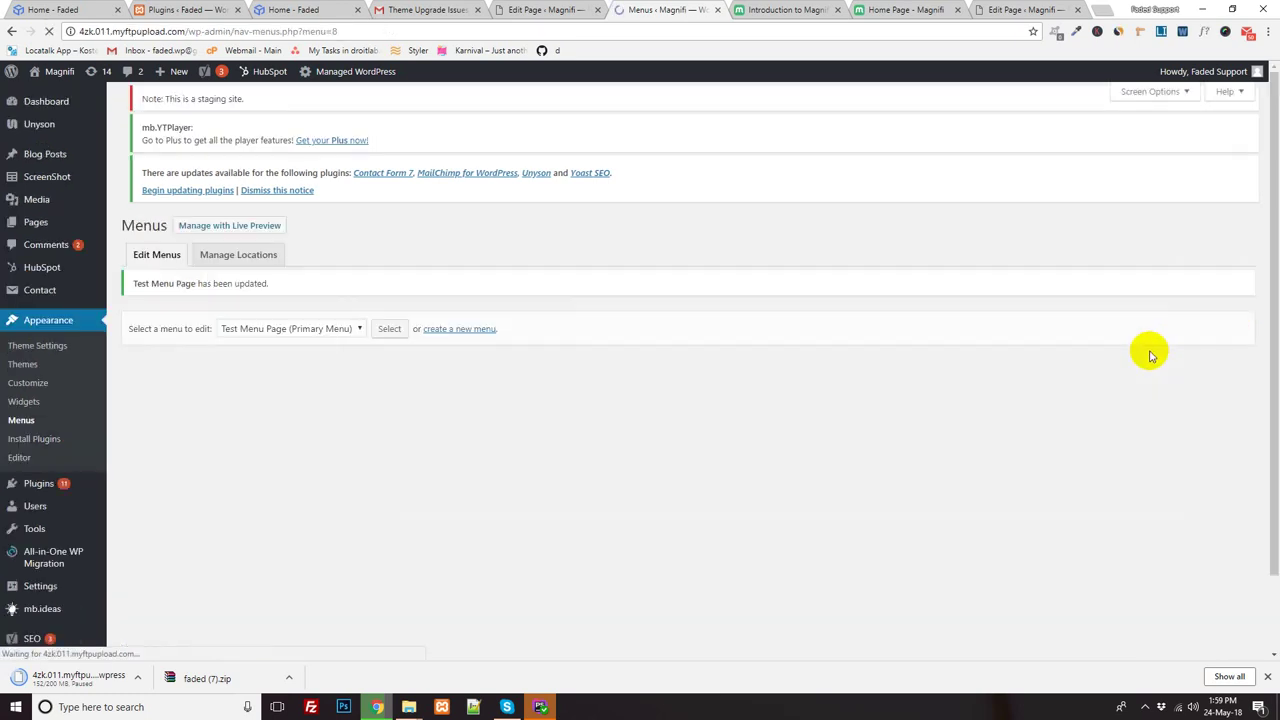
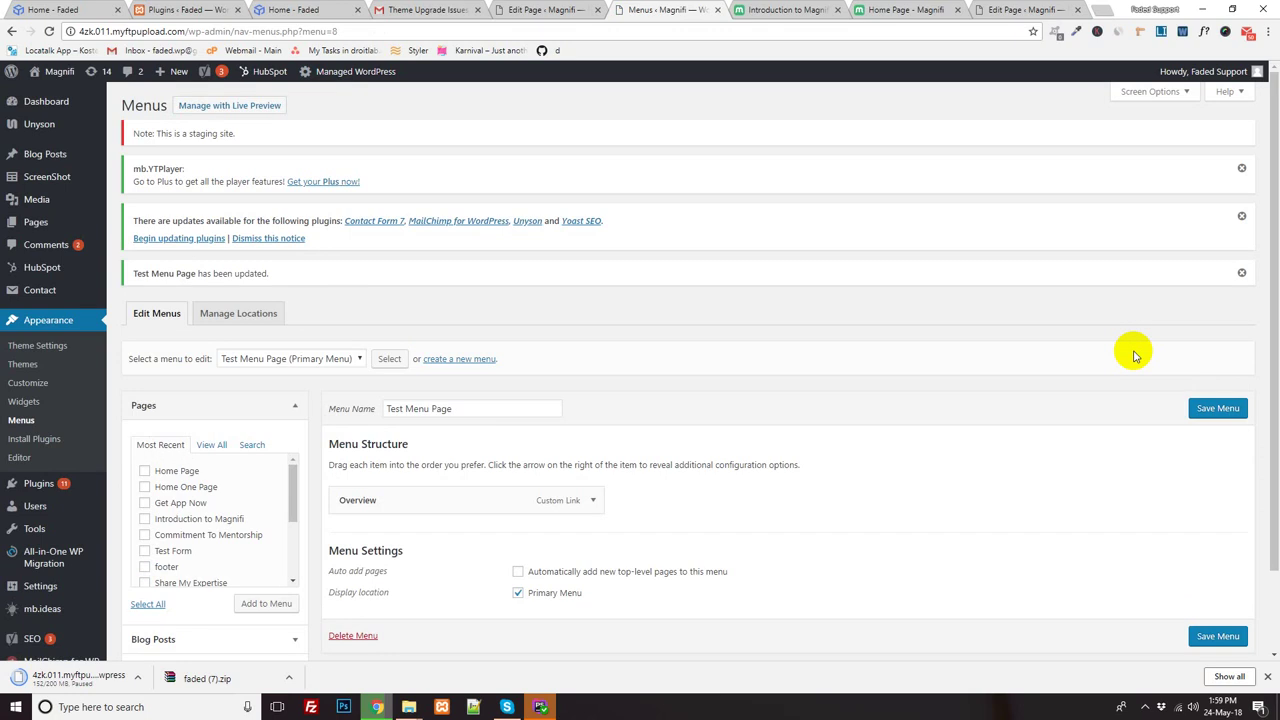
- Review the saved menu, open the live Home Page in its page builder view and check the header menu and Overview section
scroll(651, 499, "down", 2)
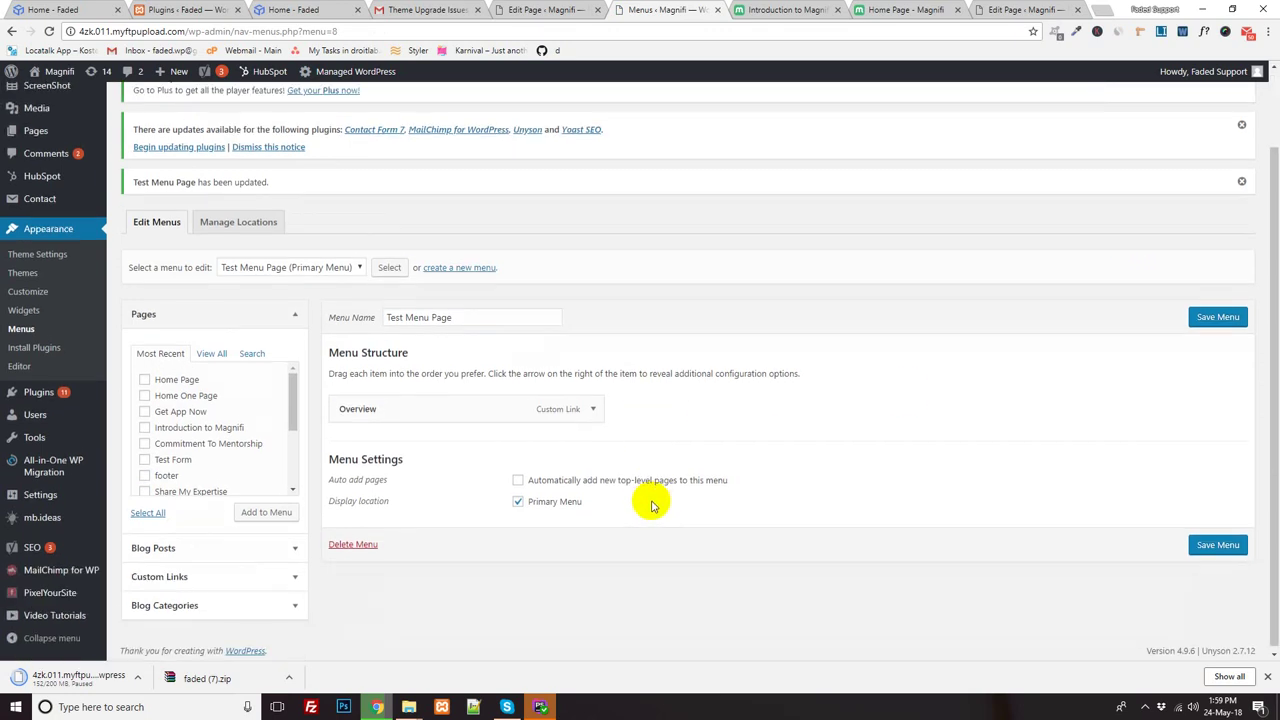
left_click(782, 12)
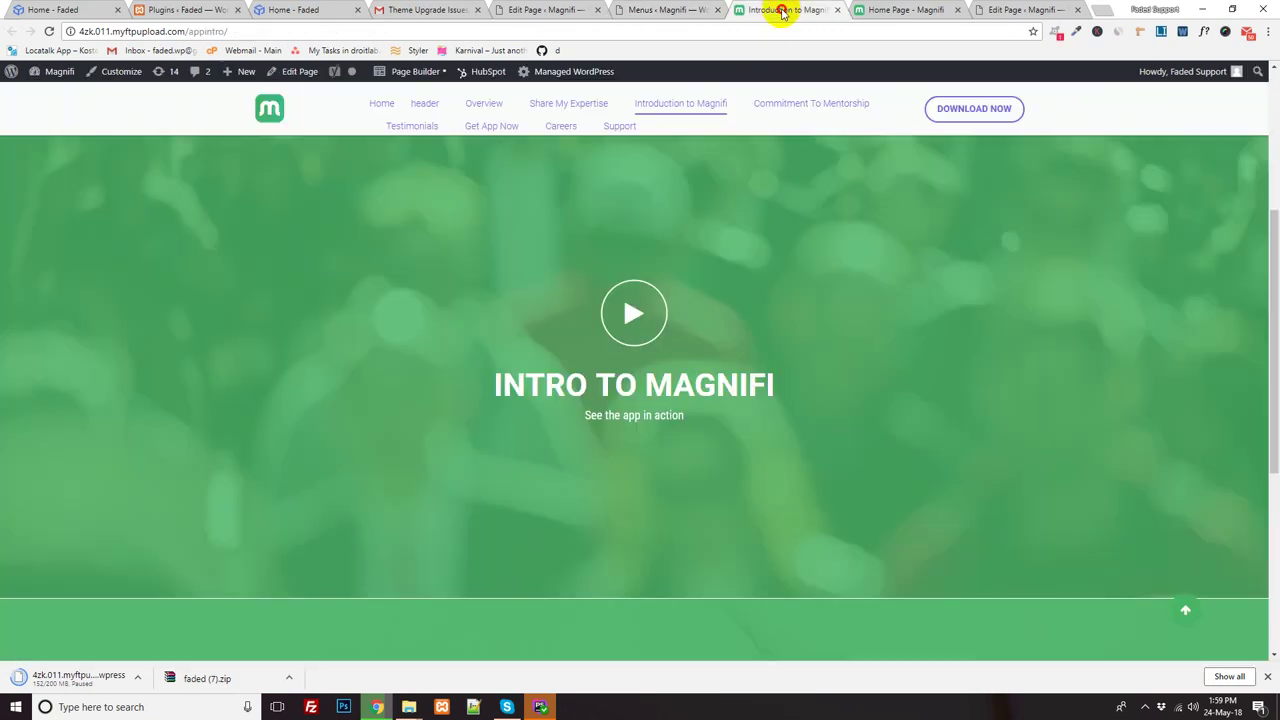
left_click(862, 11)
scroll(372, 328, "down", 4)
scroll(540, 280, "down", 2)
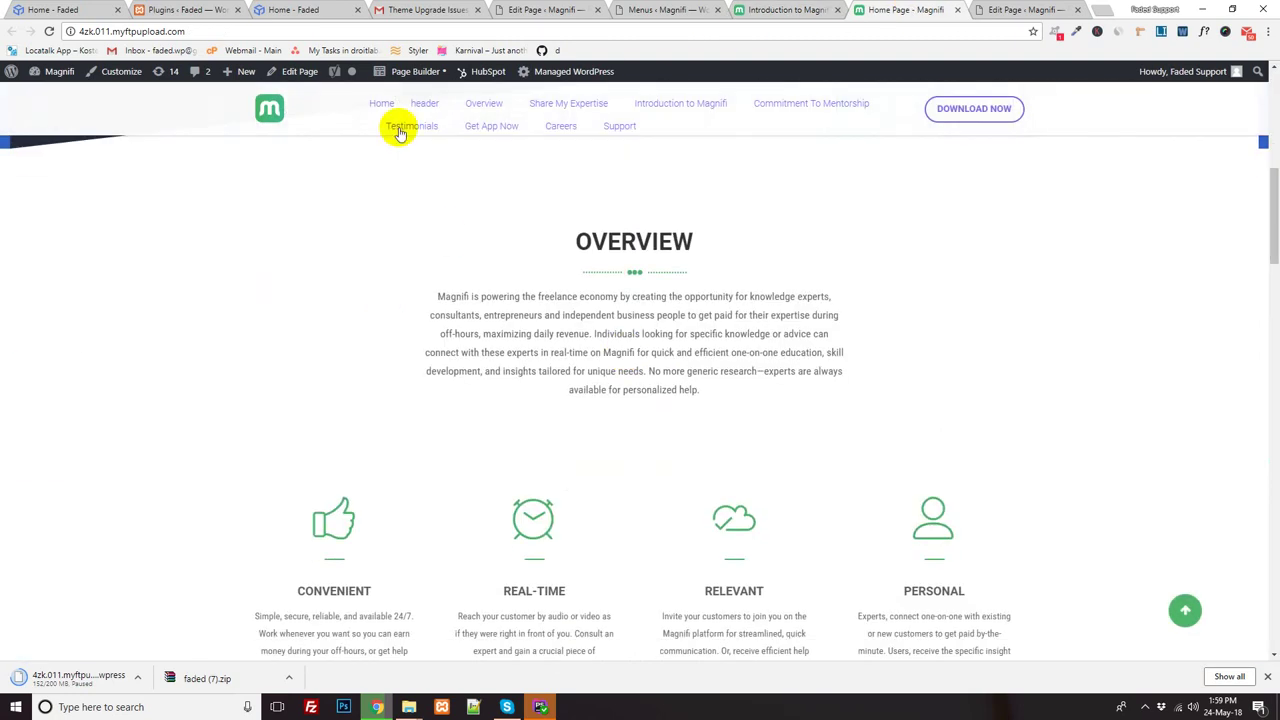
left_click(414, 71)
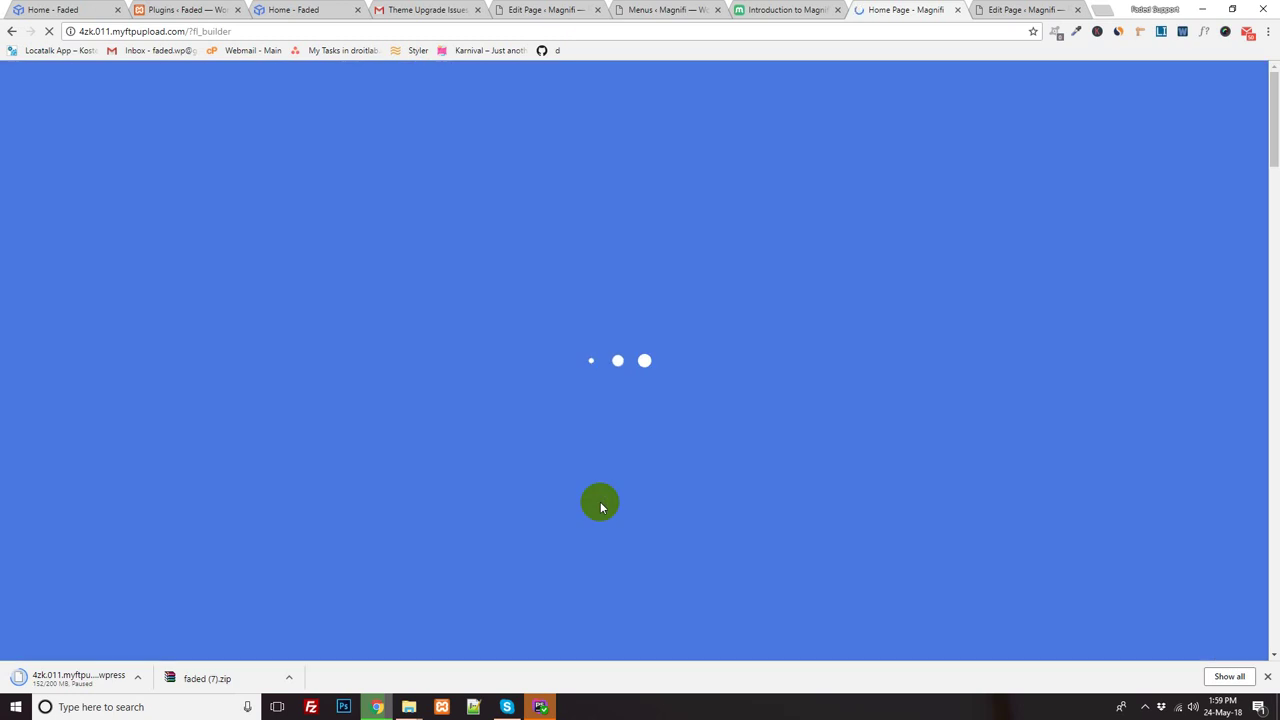
scroll(600, 505, "down", 2)
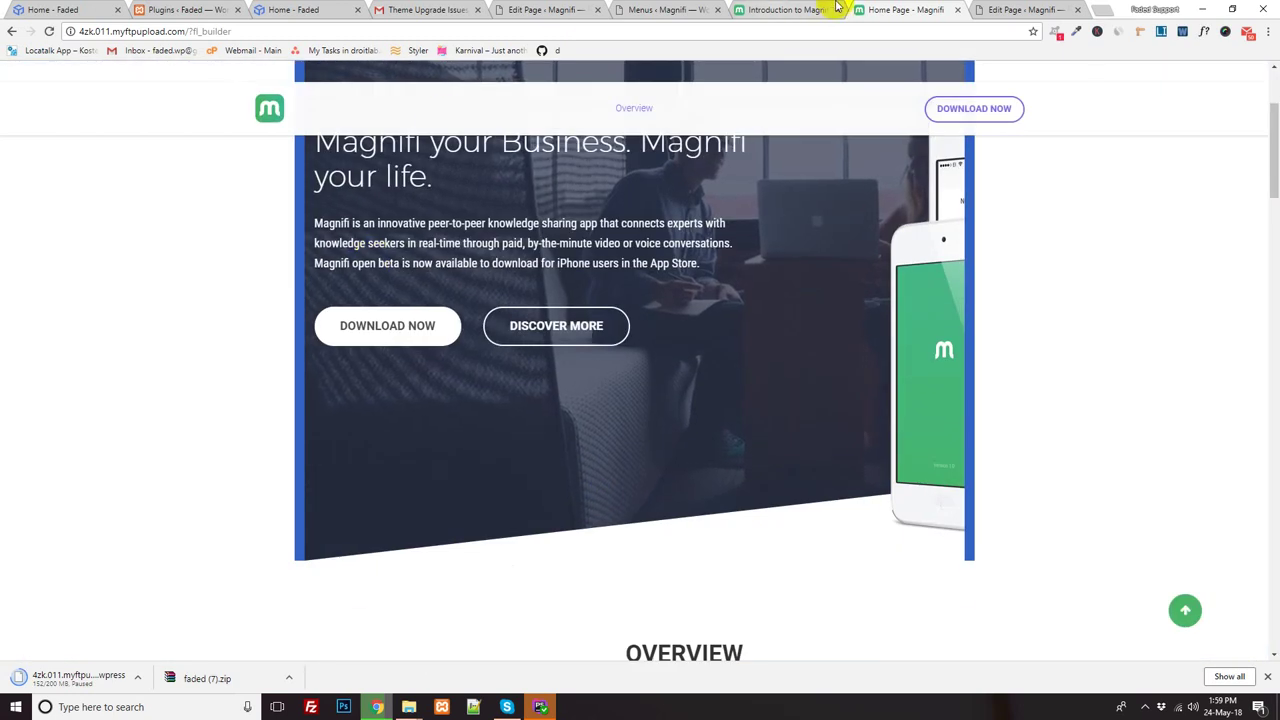
- Compare the Introduction to Magnifi page and the menu settings with the reloaded Faded demo home page and its section menu
left_click(805, 10)
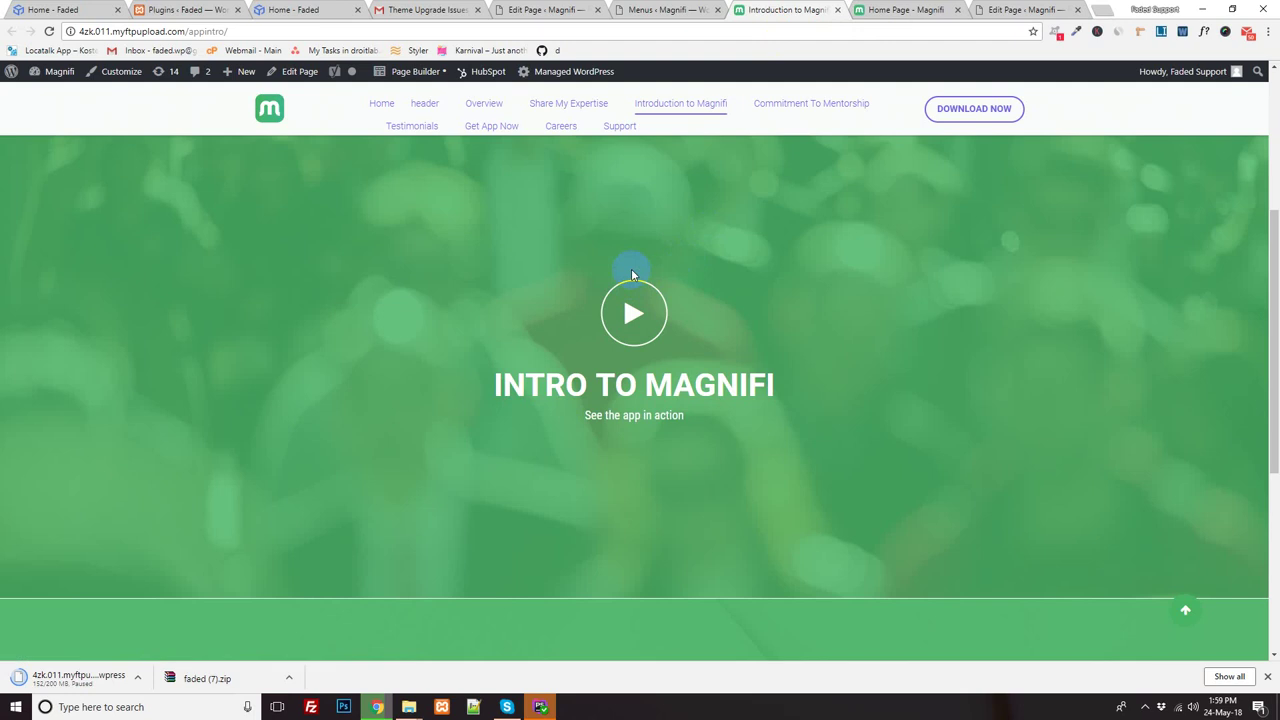
left_click(650, 10)
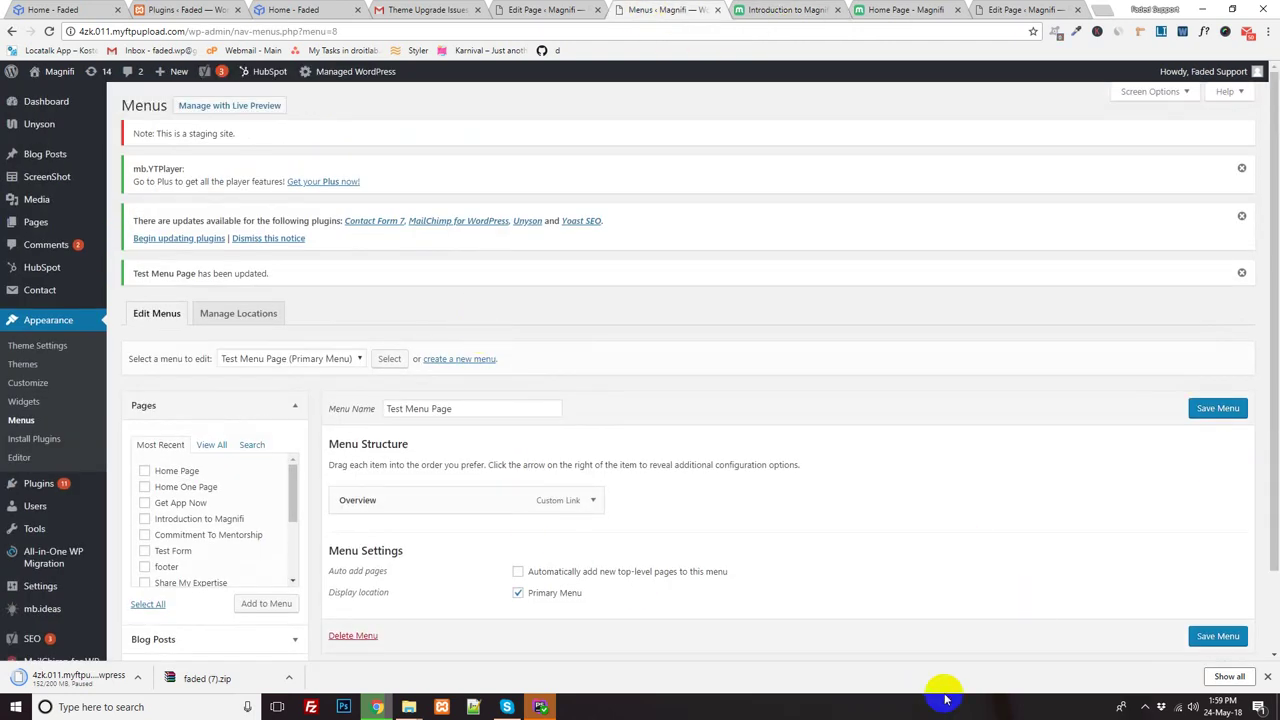
left_click(1145, 707)
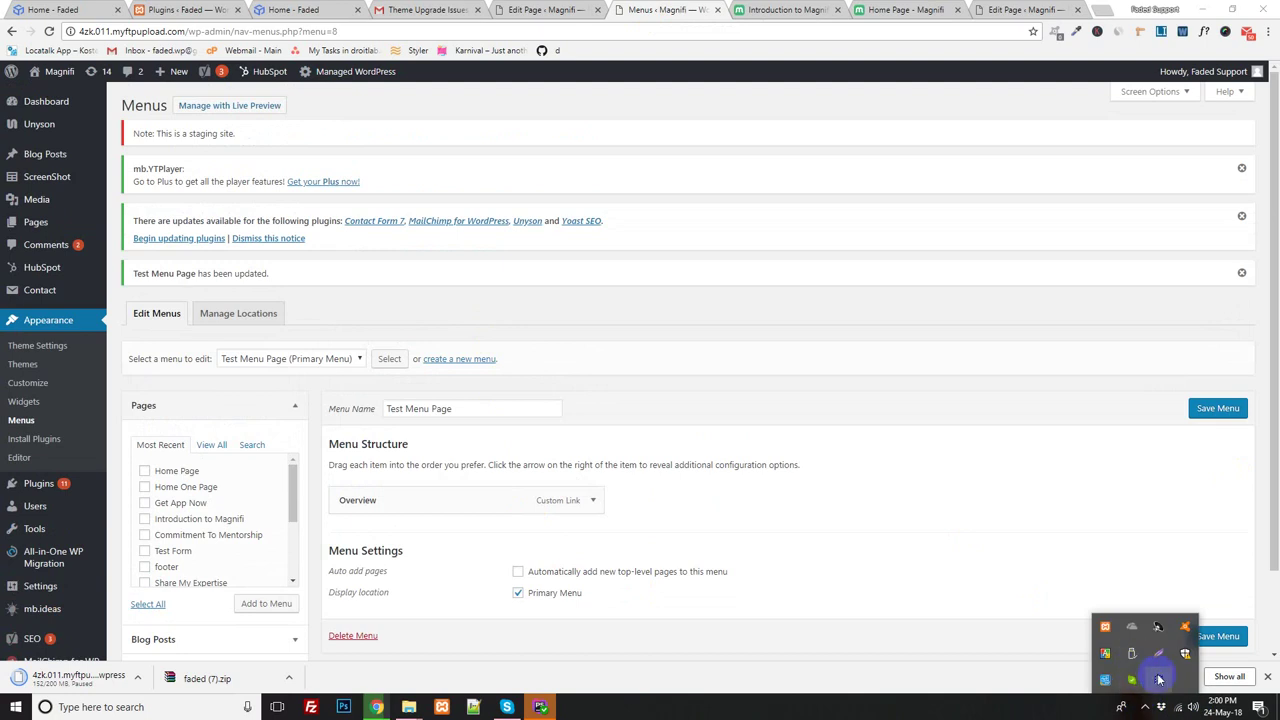
left_click(775, 8)
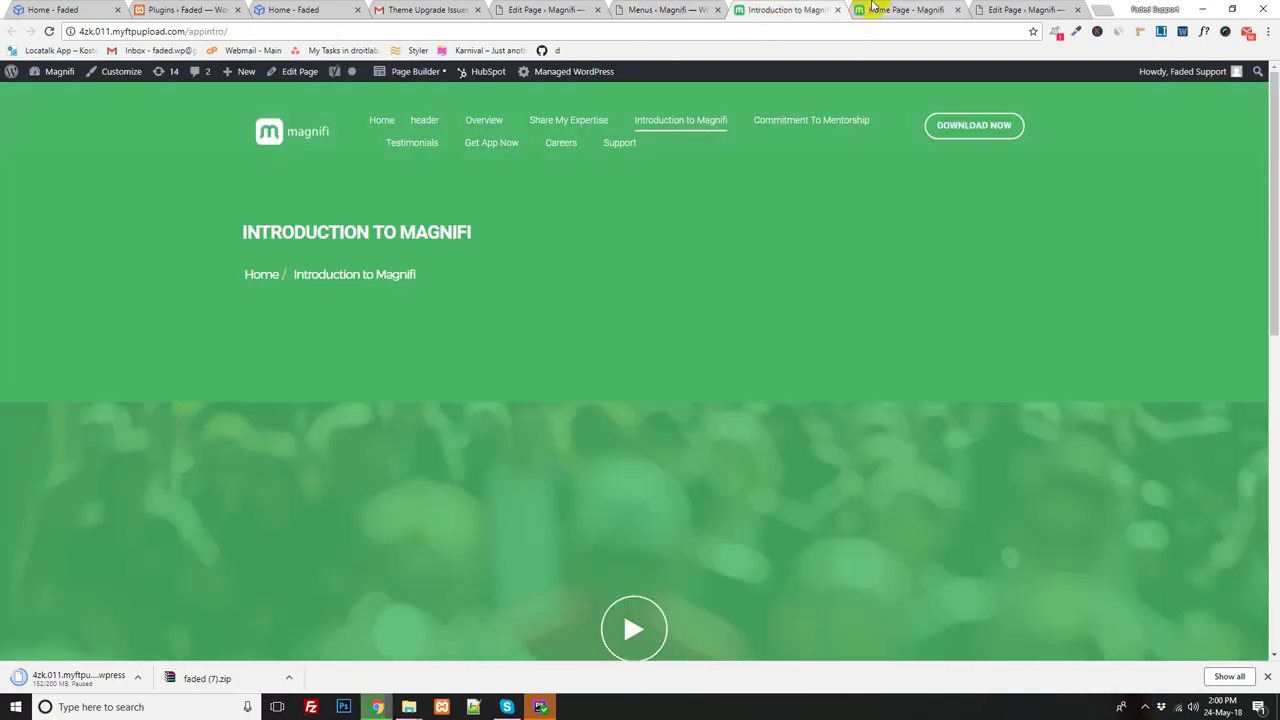
key("ctrl+Tab")
left_click(50, 12)
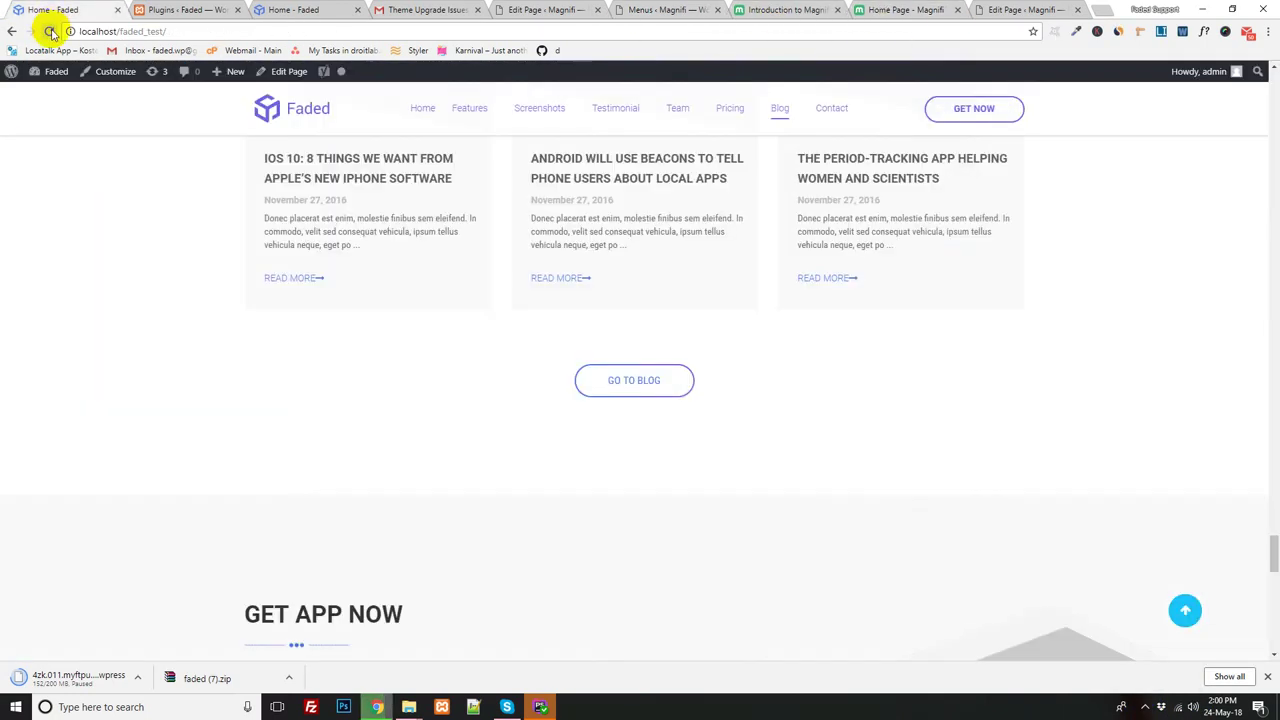
left_click(50, 32)
scroll(389, 395, "up", 7)
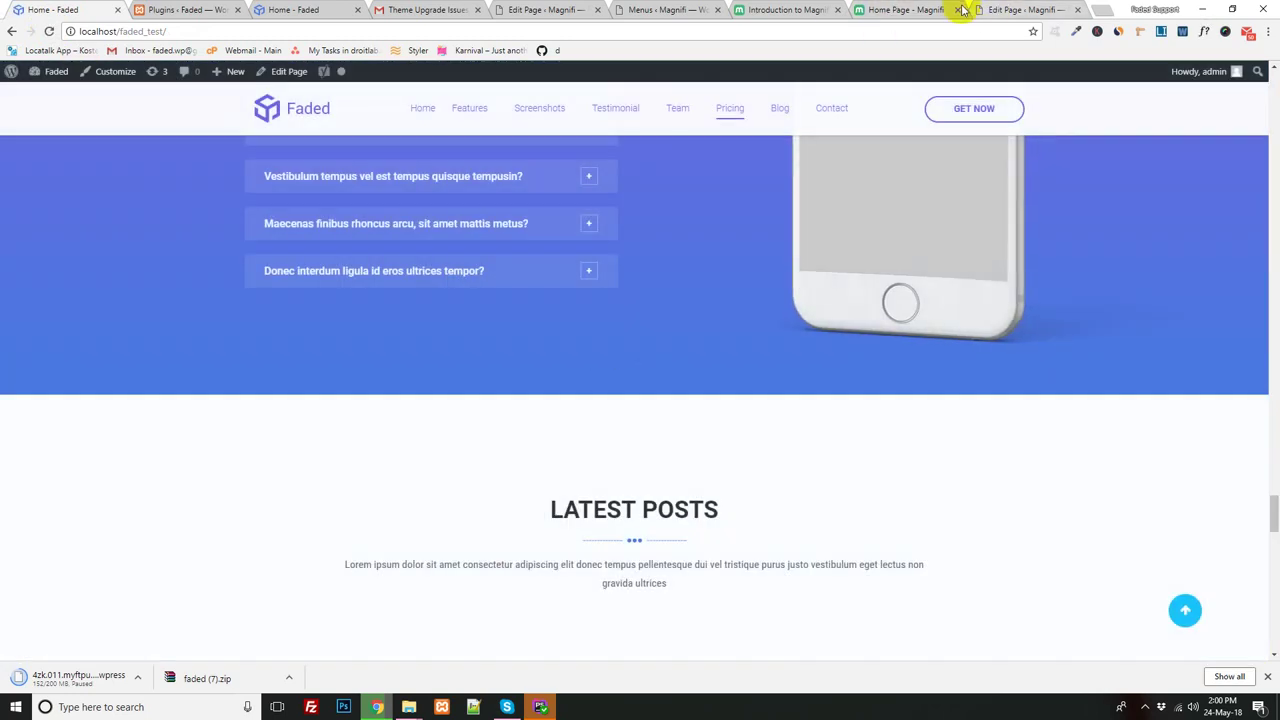
- Reload the Magnifi Home Page in its page builder view and examine its sections down past Get App Now
left_click(900, 10)
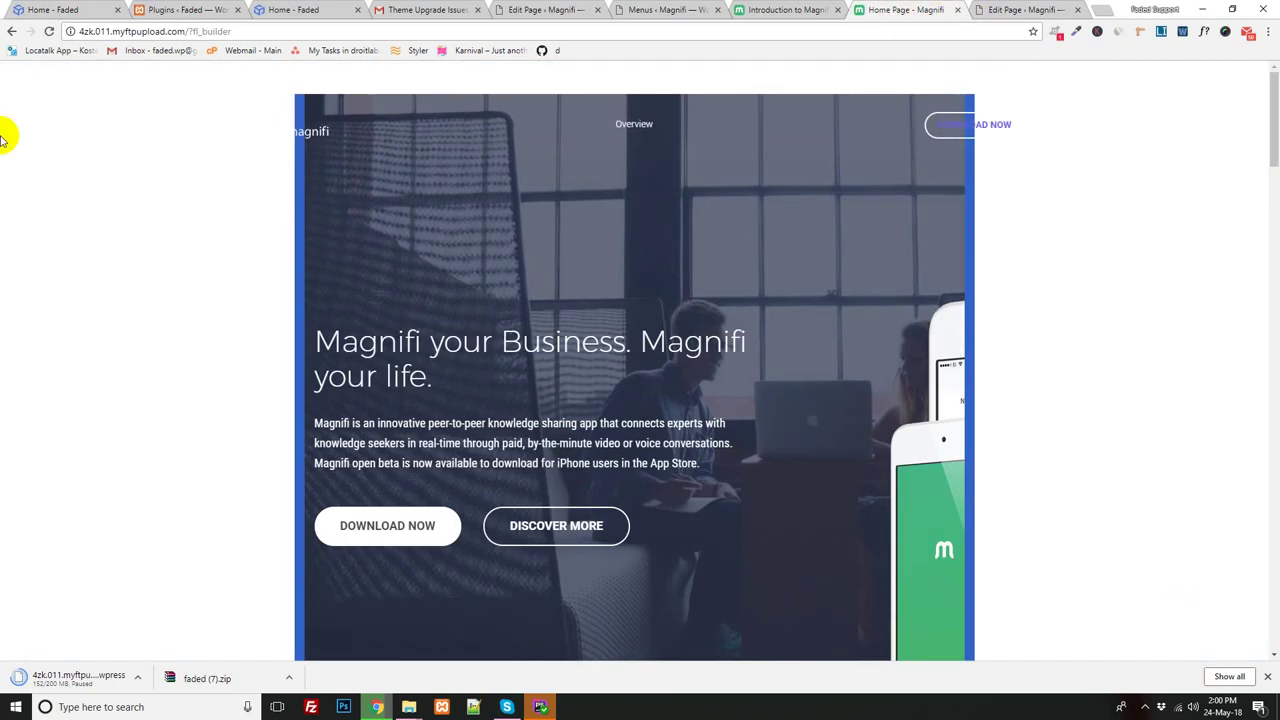
left_click(49, 31)
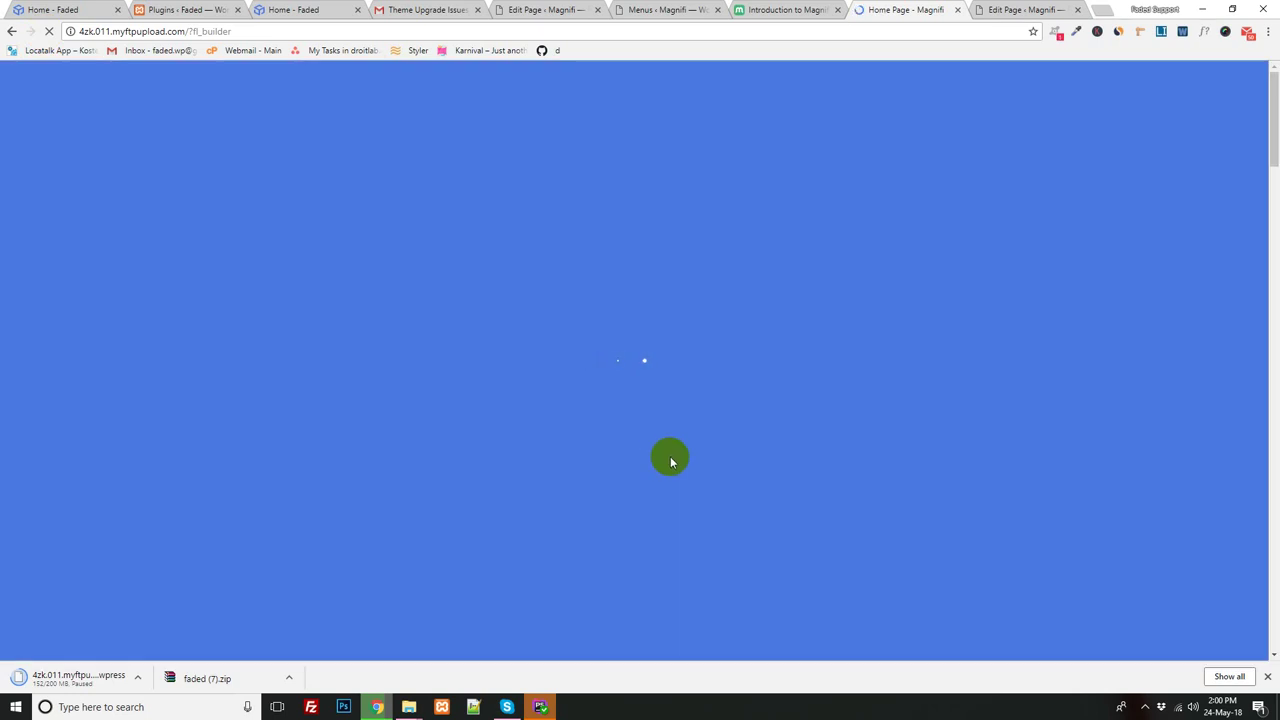
scroll(670, 459, "down", 10)
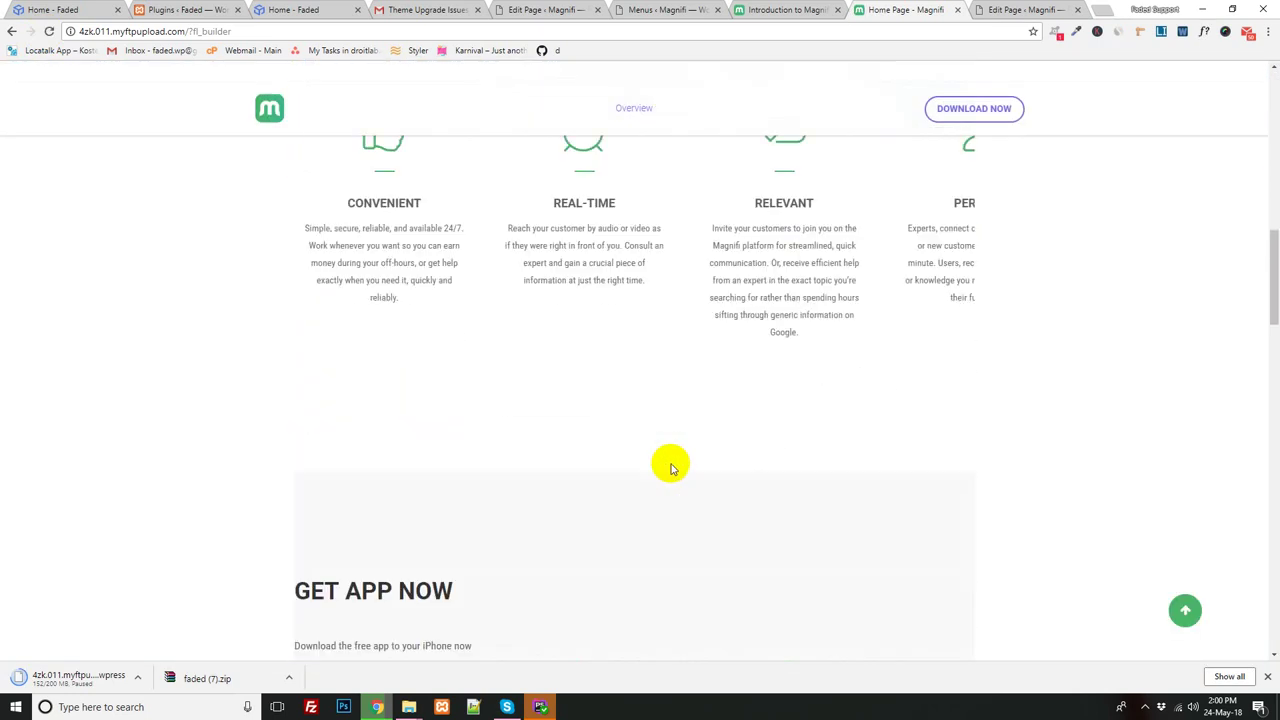
scroll(670, 463, "down", 8)
scroll(285, 160, "up", 5)
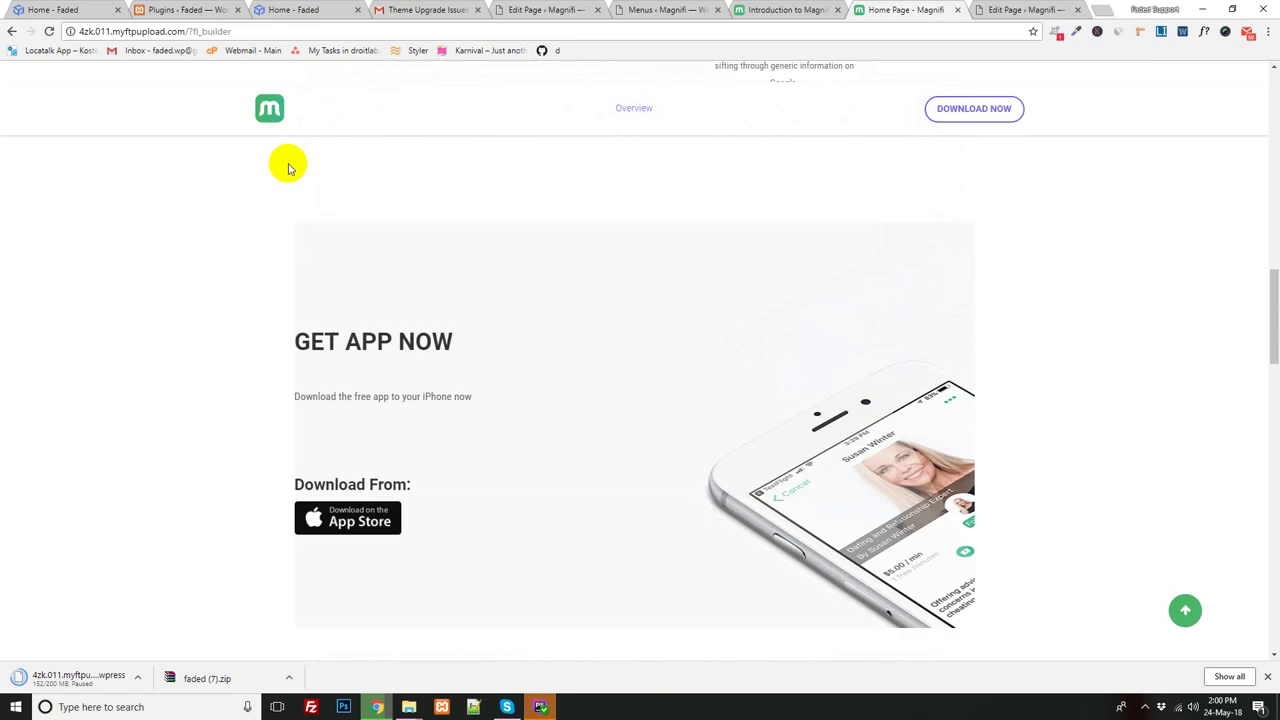
scroll(294, 189, "up", 12)
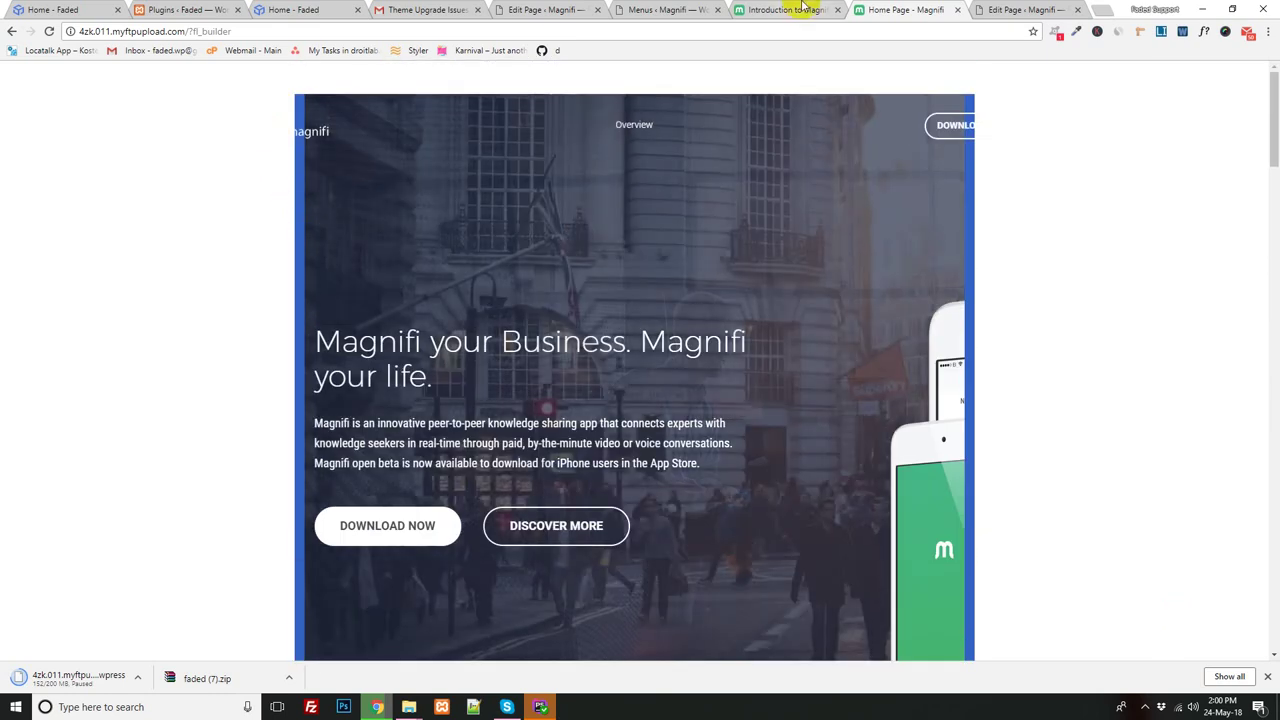
- Open the live Home Page in a new tab from its editor and test the Overview menu link
left_click(803, 7)
scroll(579, 349, "down", 5)
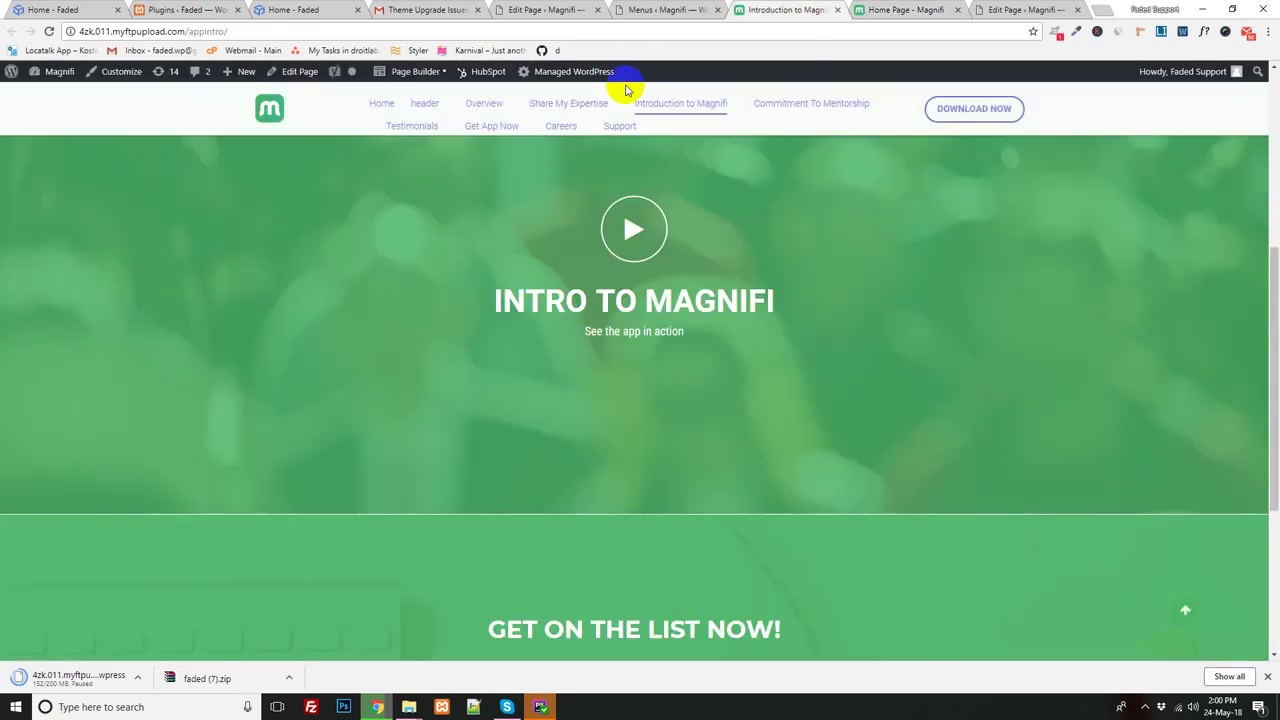
left_click(545, 10)
scroll(371, 400, "up", 8)
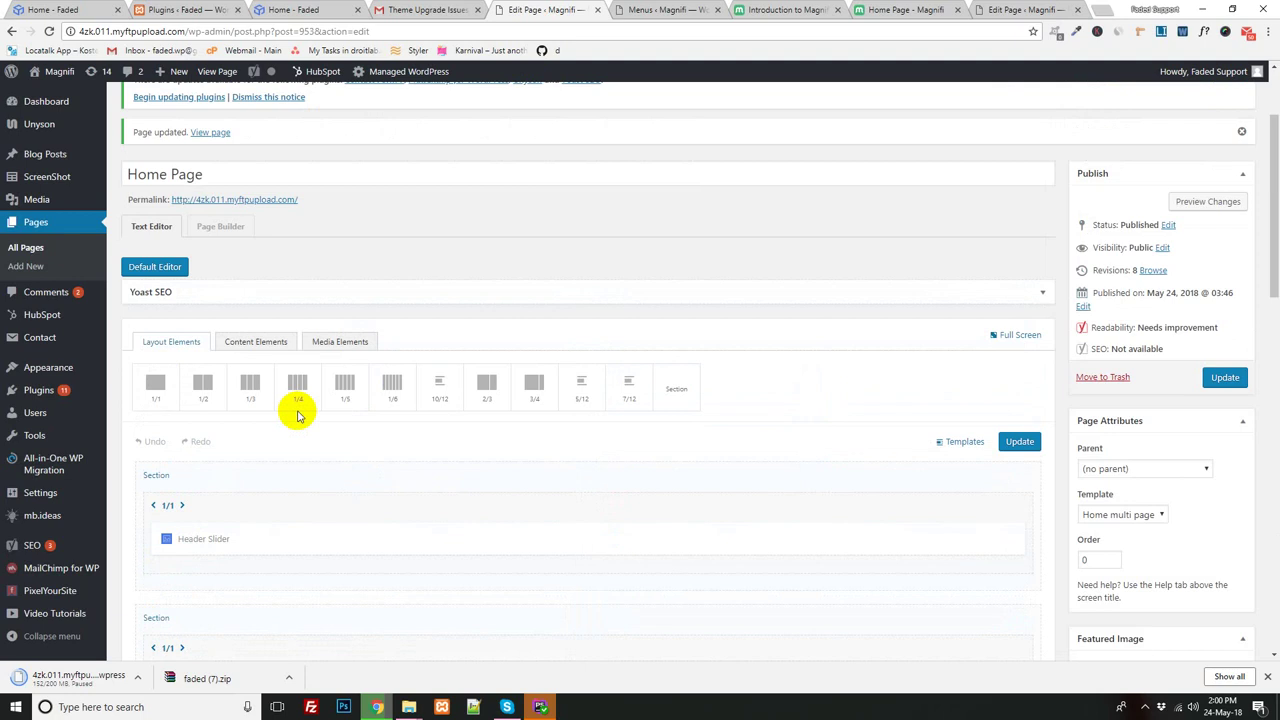
middle_click(221, 135)
left_click(600, 10)
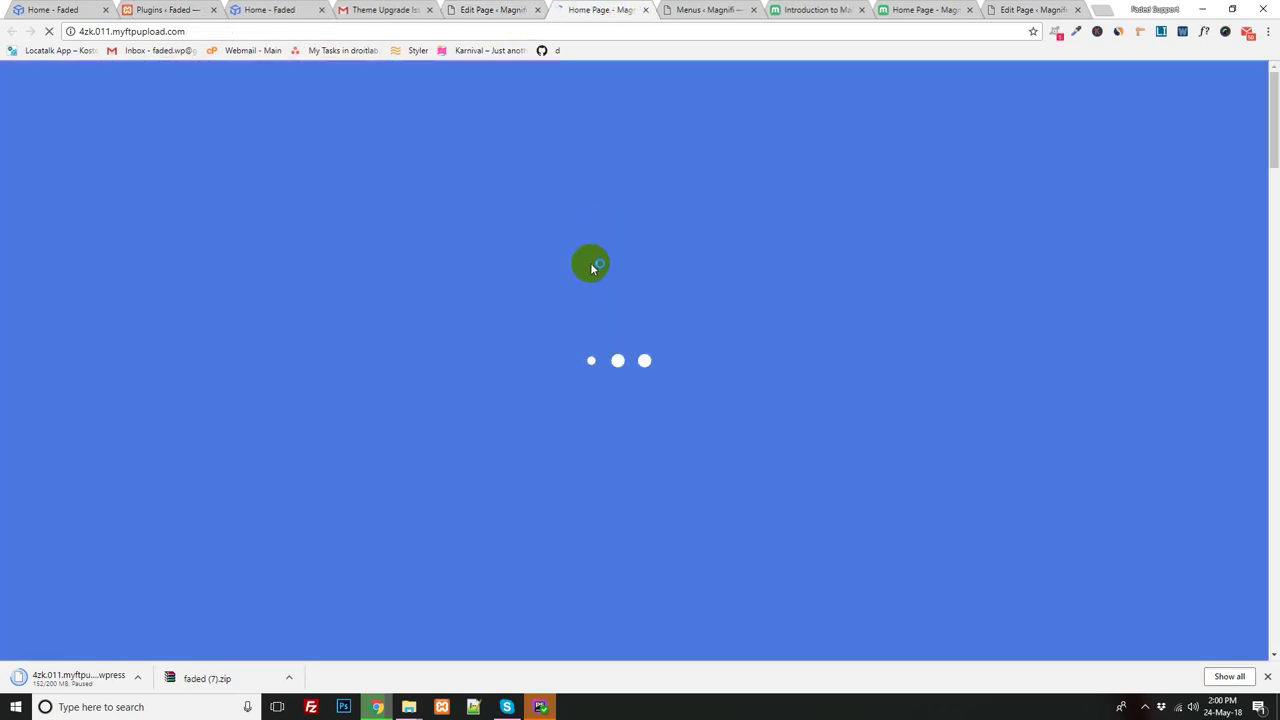
scroll(594, 329, "down", 10)
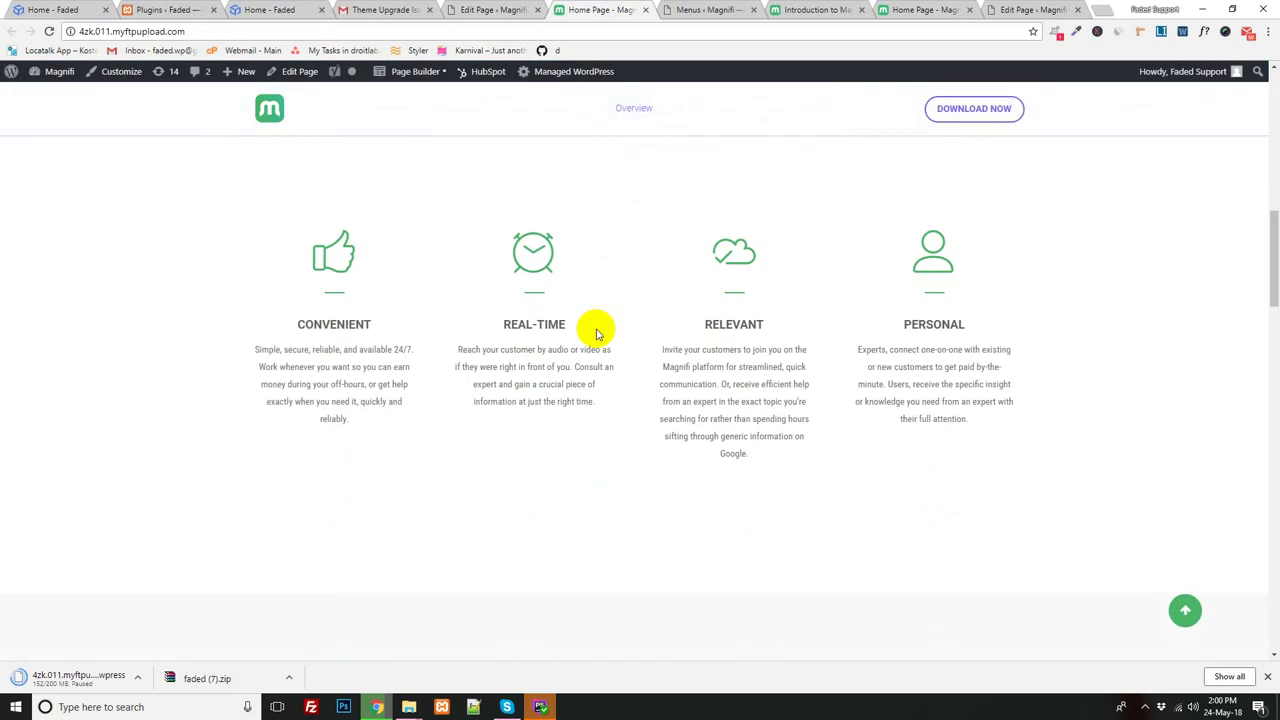
left_click(627, 122)
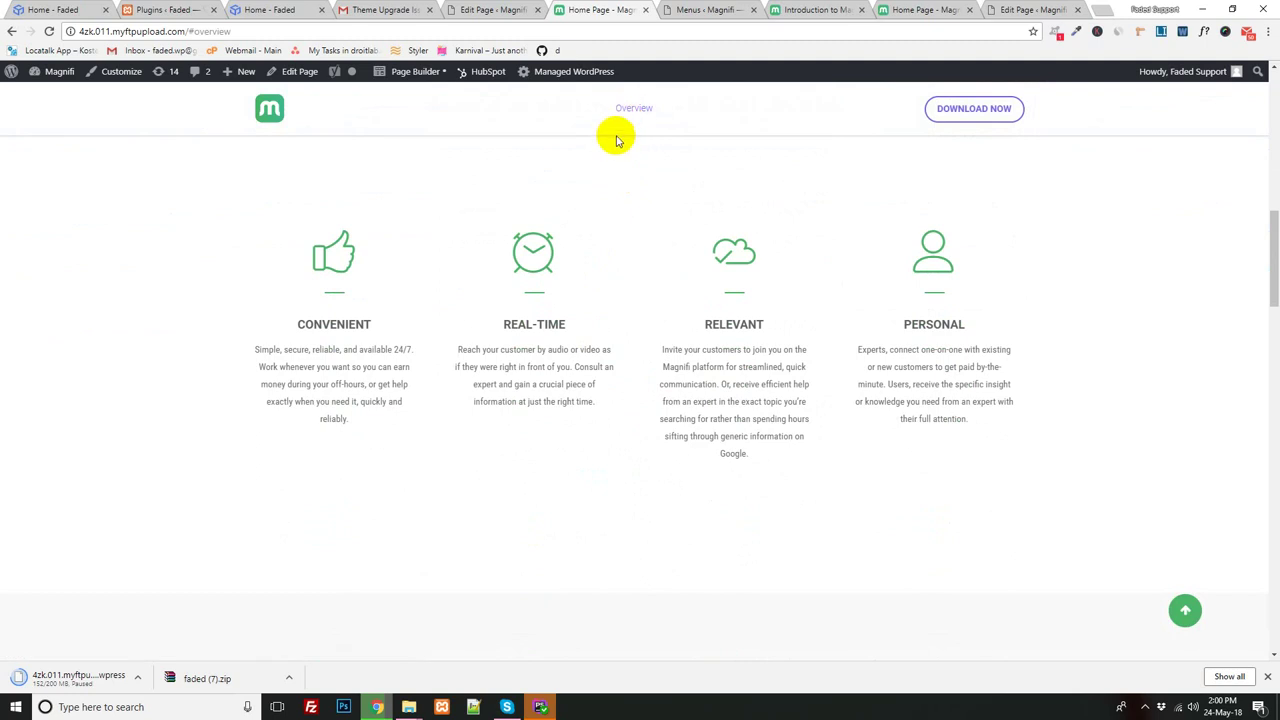
- Edit the Home Page, set the Overview section's Section ID to #overview, save the section, and update the page
left_click(1145, 708)
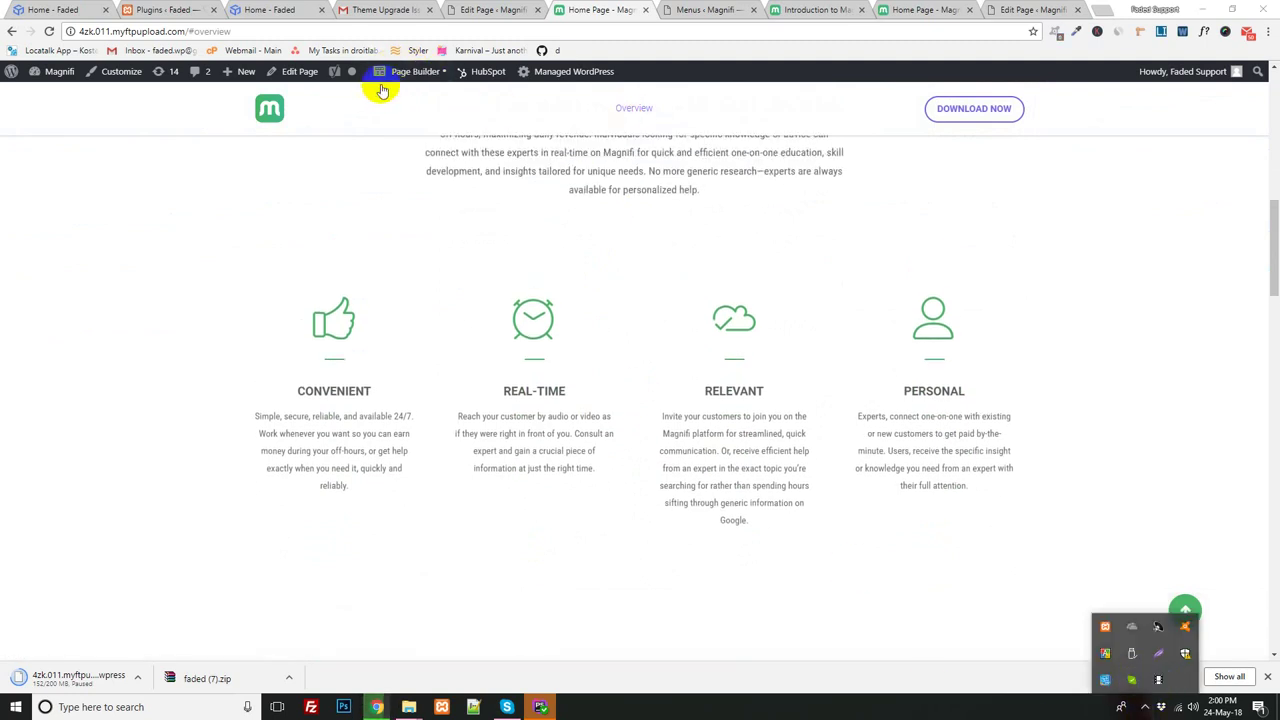
left_click(300, 71)
scroll(651, 406, "up", 3)
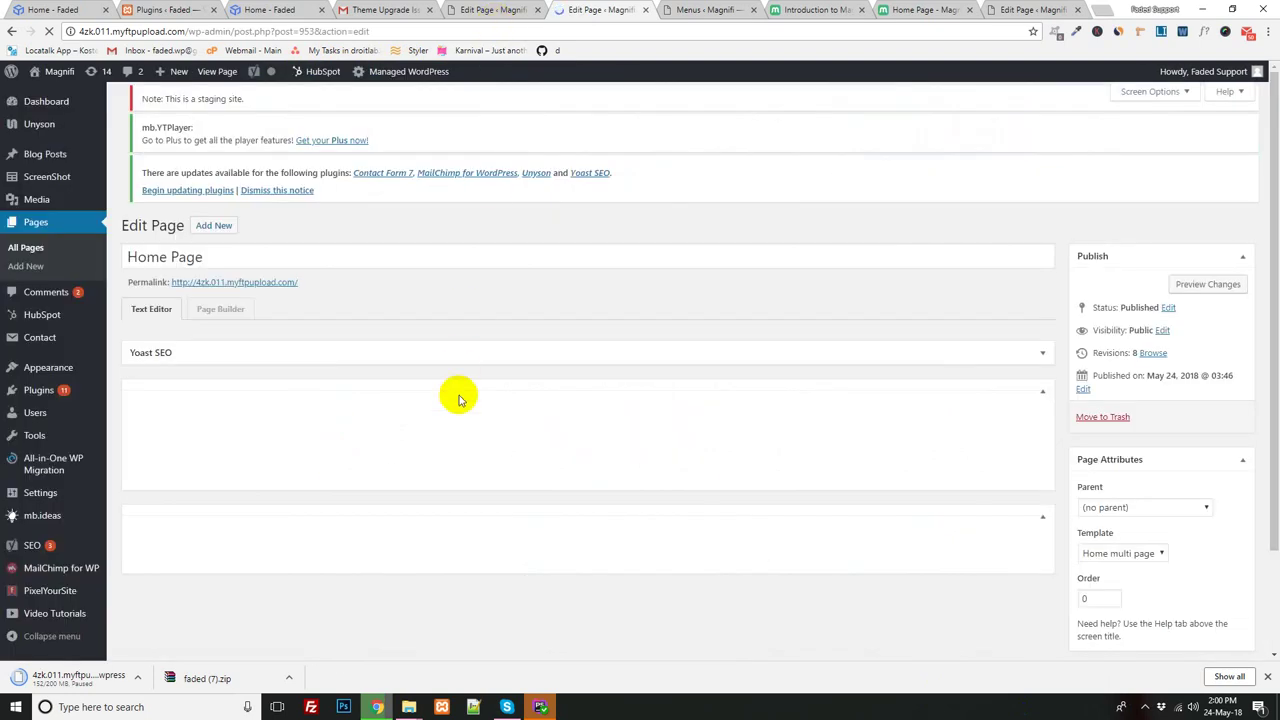
scroll(470, 425, "down", 2)
scroll(475, 432, "down", 3)
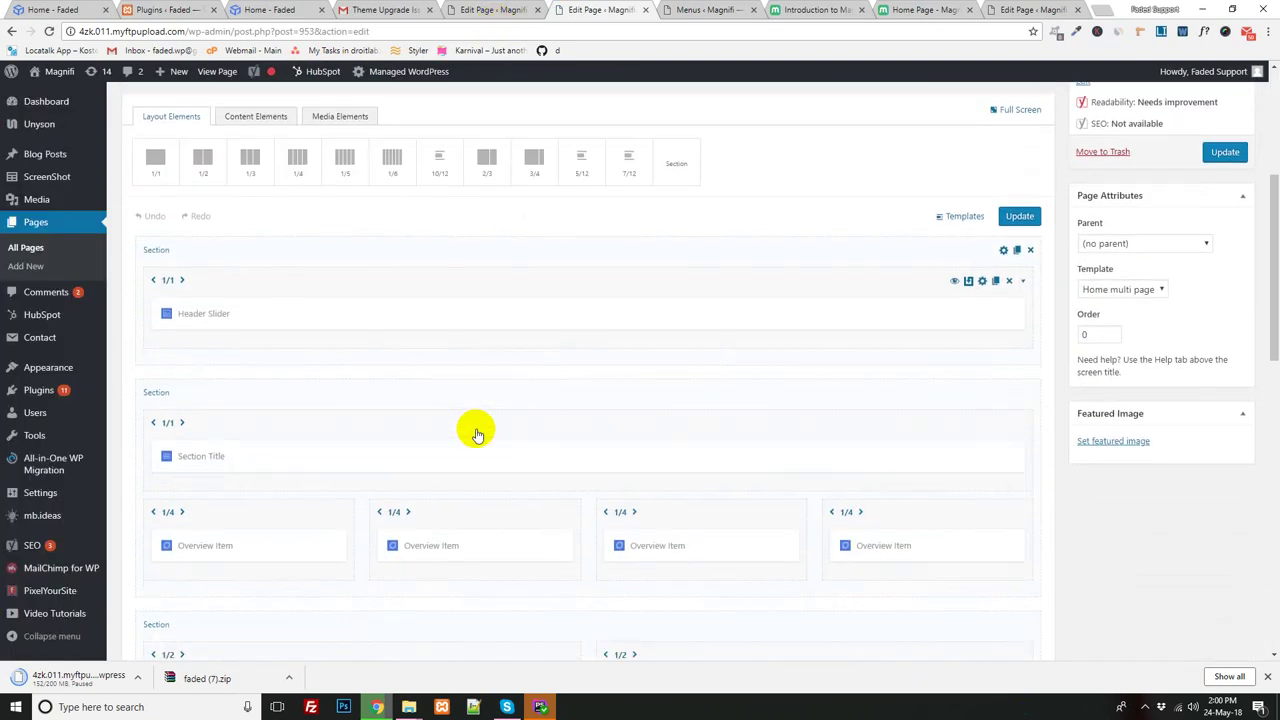
left_click(640, 400)
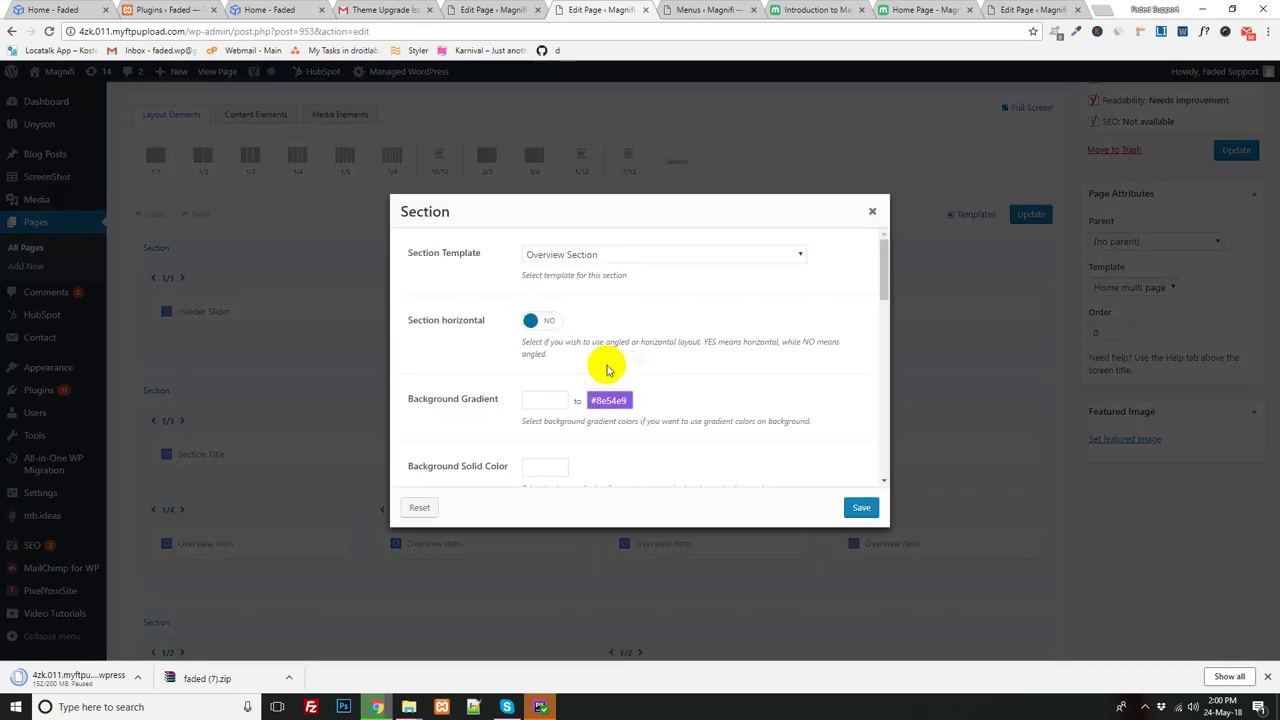
scroll(640, 391, "down", 10)
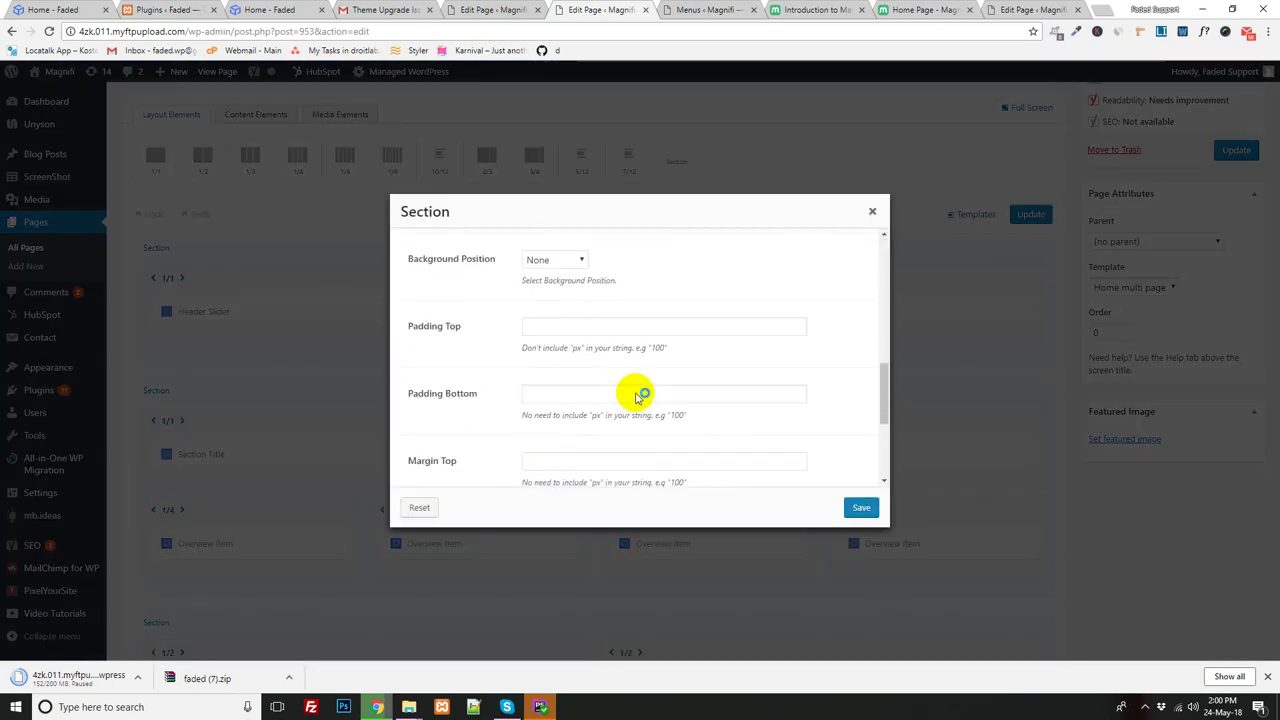
scroll(635, 395, "down", 1)
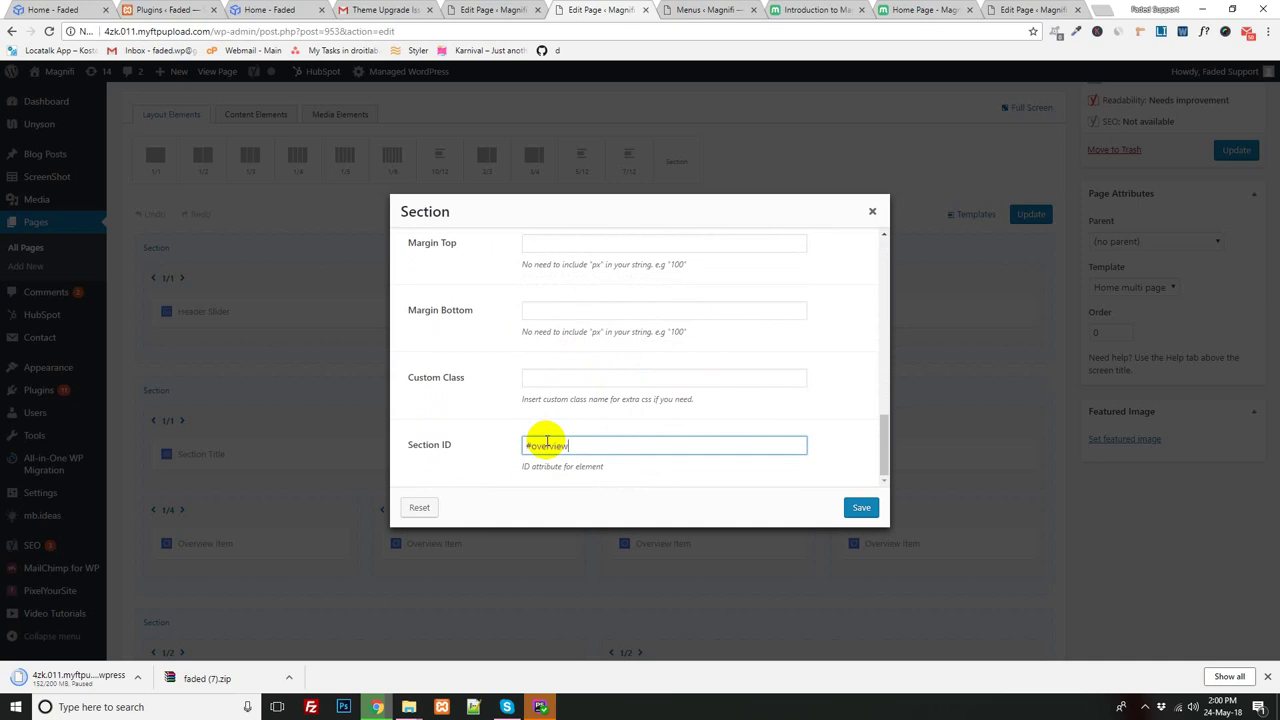
left_click(858, 510)
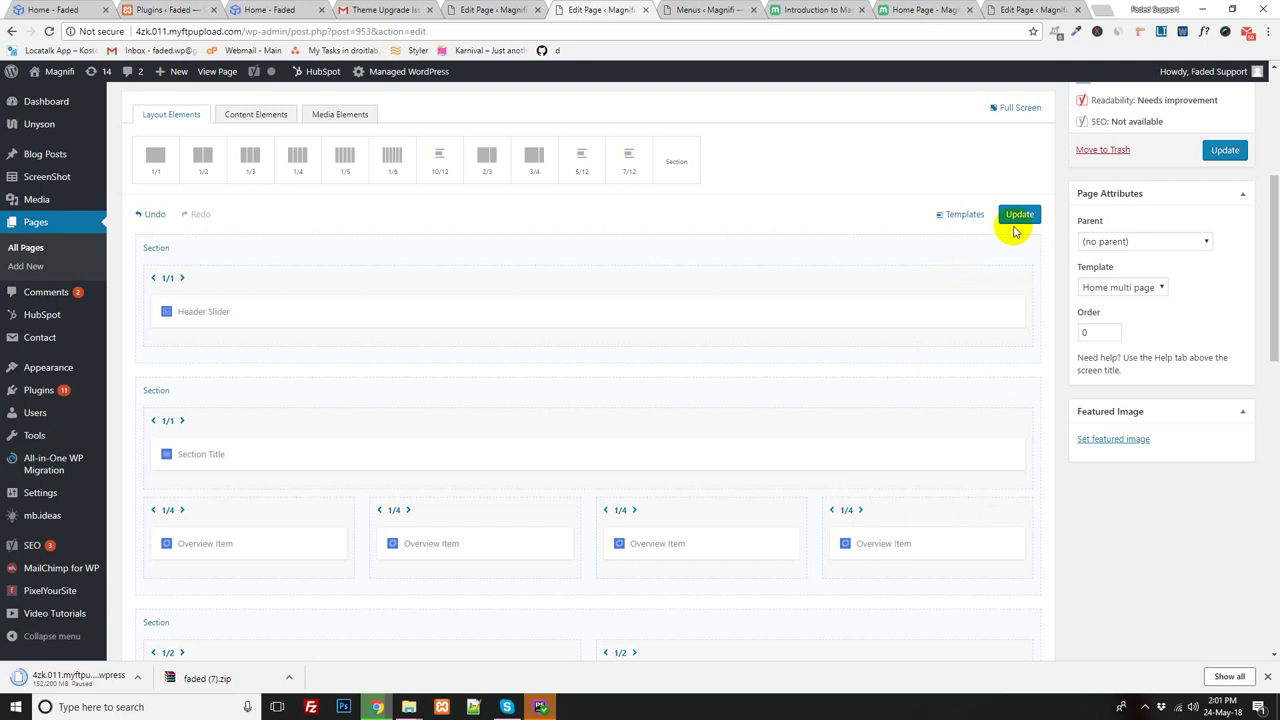
left_click(1019, 214)
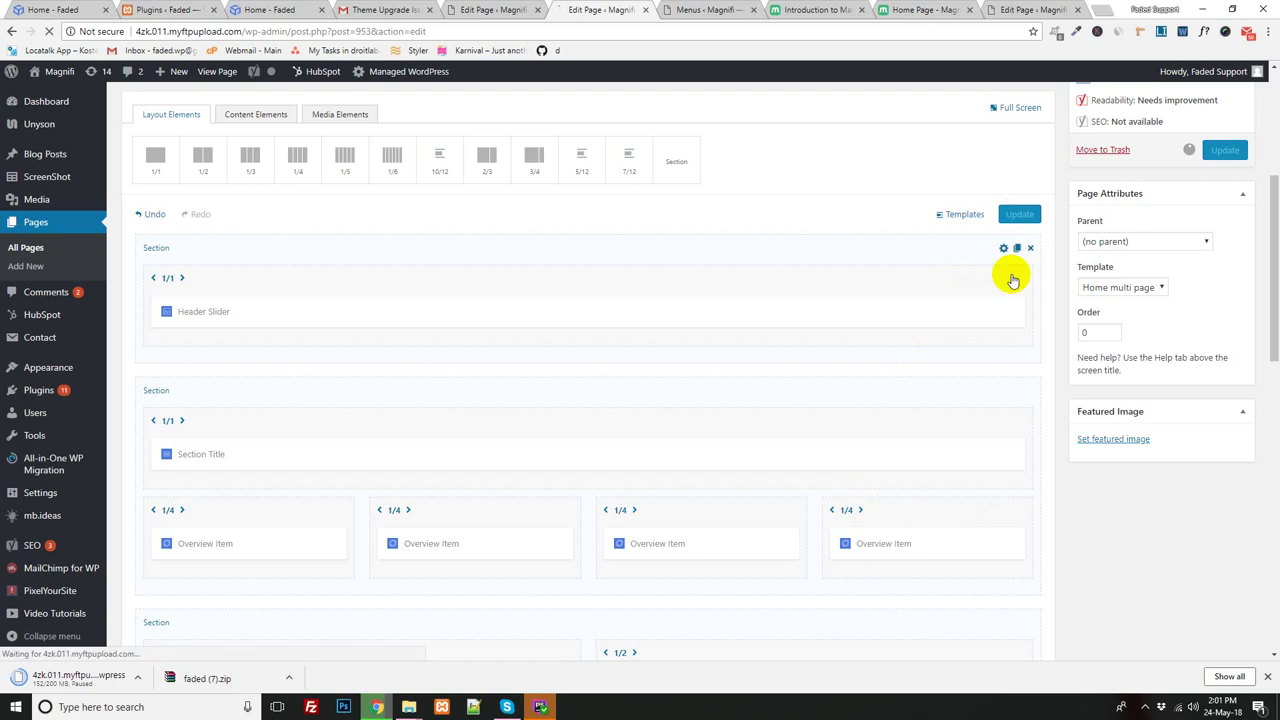
- Open the Faded demo's Home page for editing and inspect the Section ID setting of its overview items section
left_click(1144, 707)
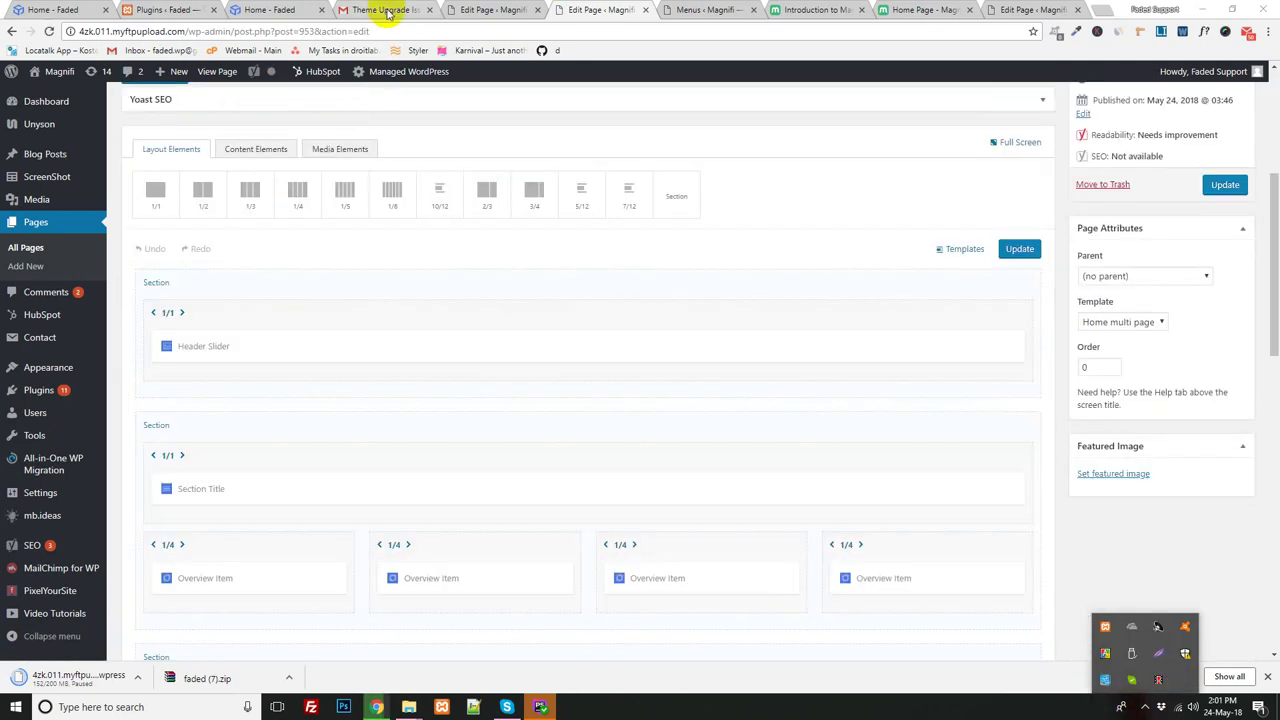
left_click(42, 8)
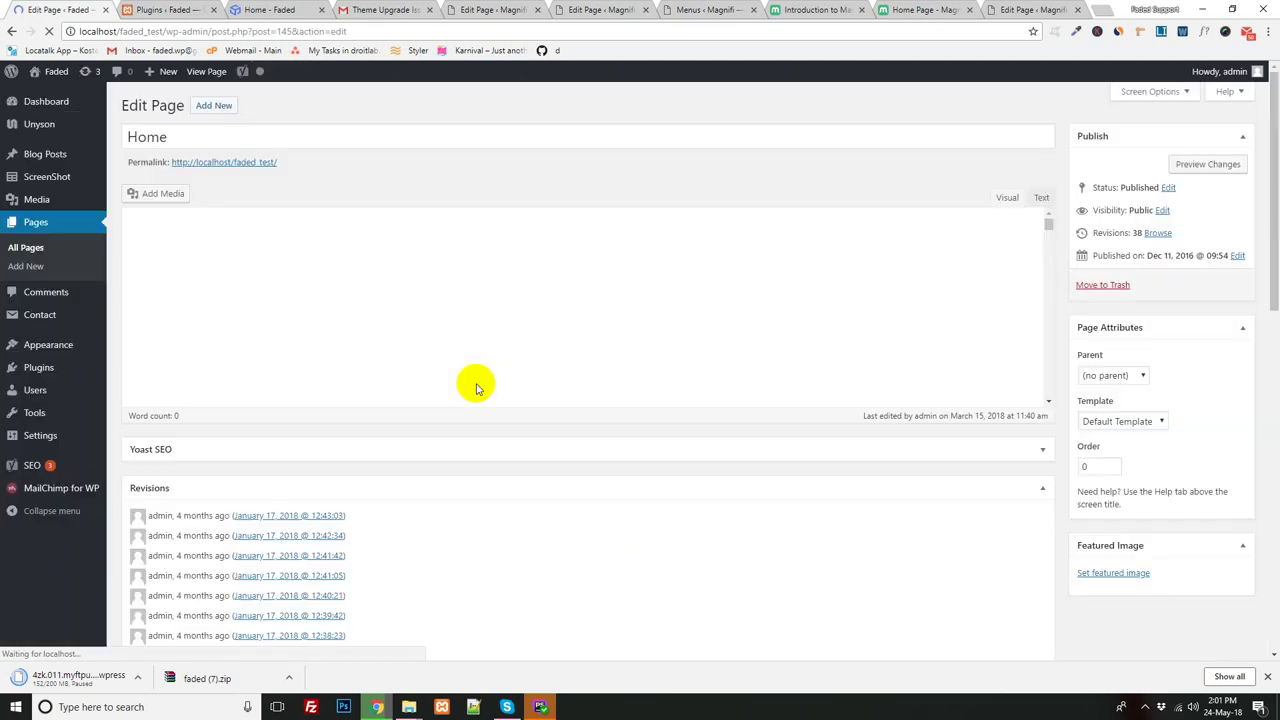
scroll(471, 383, "down", 1)
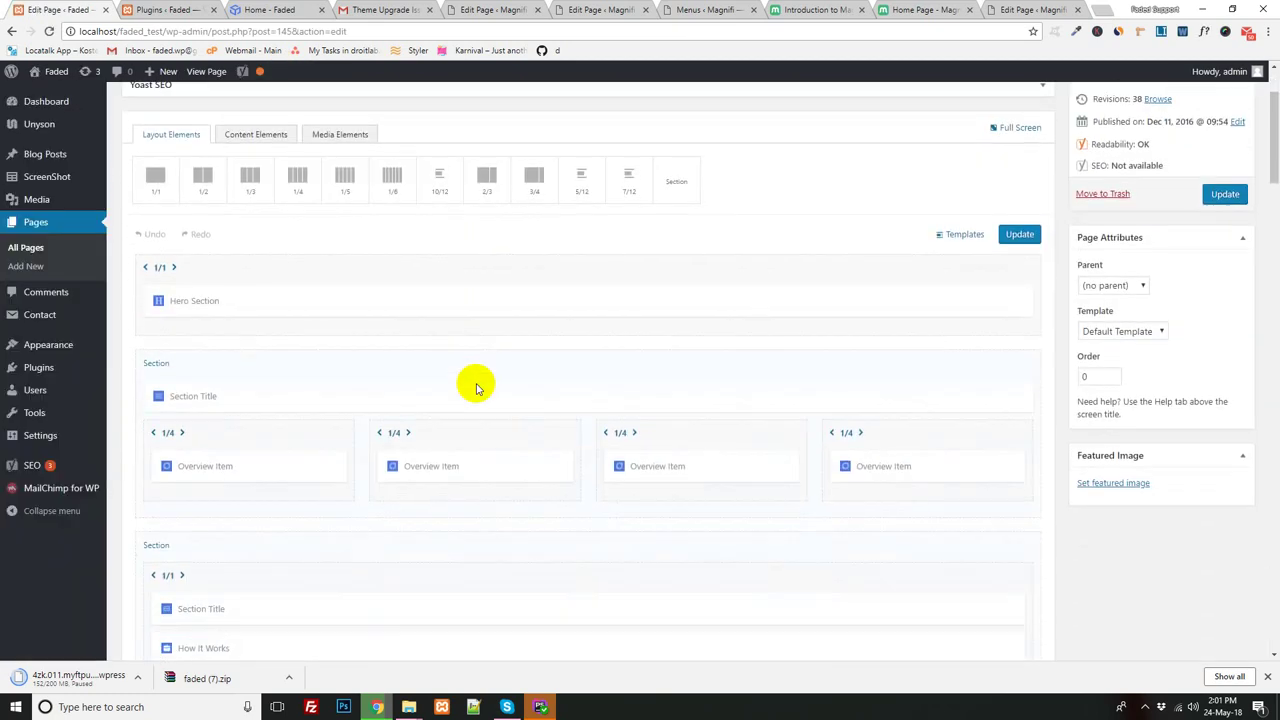
left_click(322, 353)
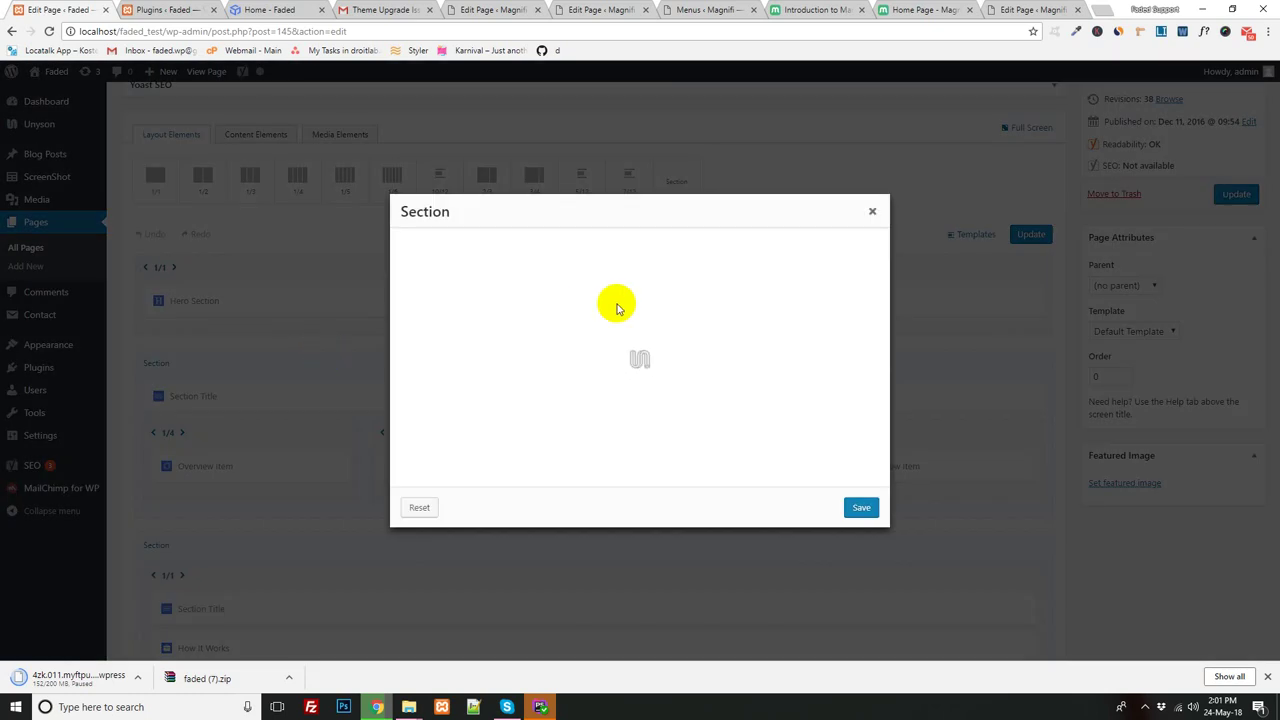
scroll(615, 330, "down", 10)
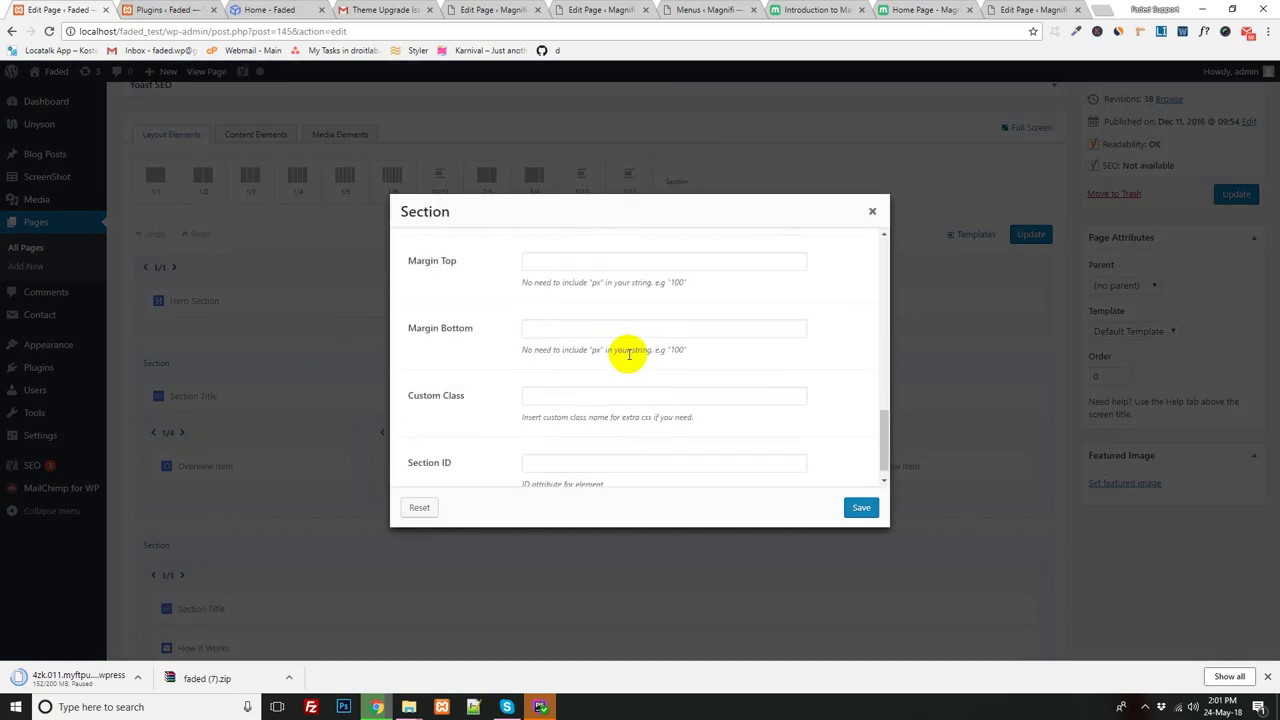
left_click(872, 211)
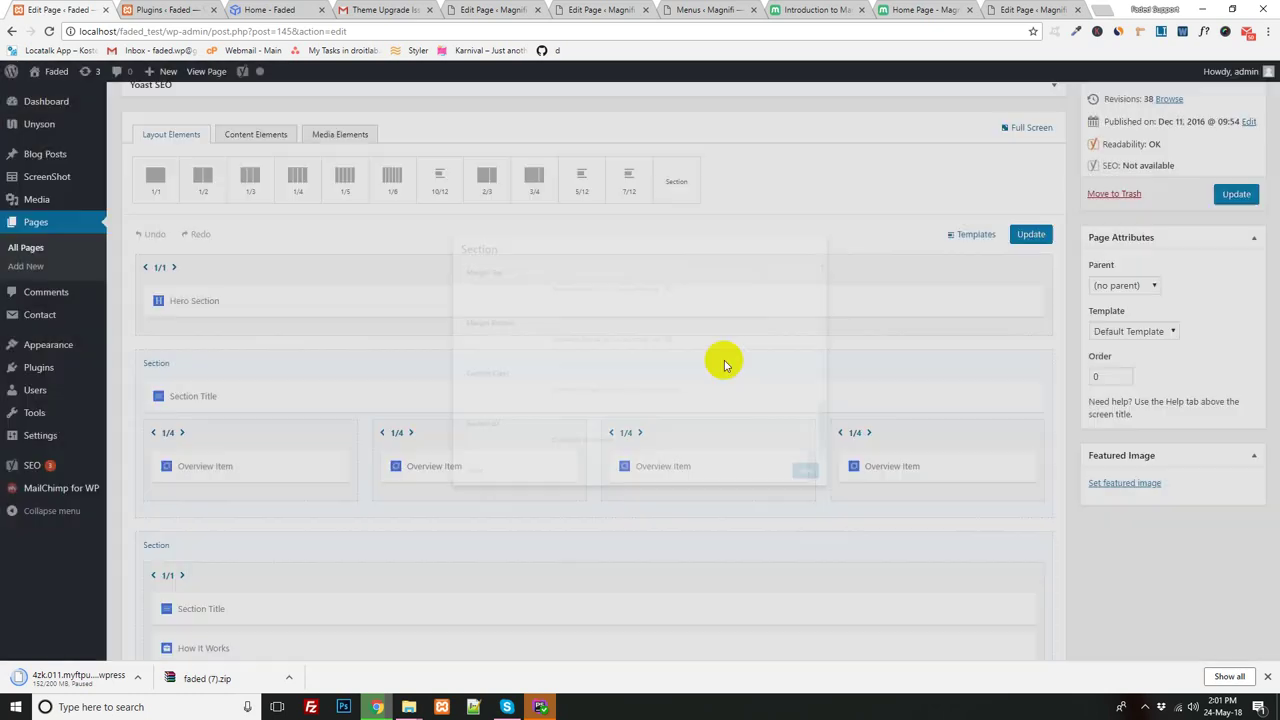
- Inspect the Section ID setting of the How It Works section on the Faded demo's Home page
scroll(724, 360, "down", 1)
scroll(725, 367, "down", 2)
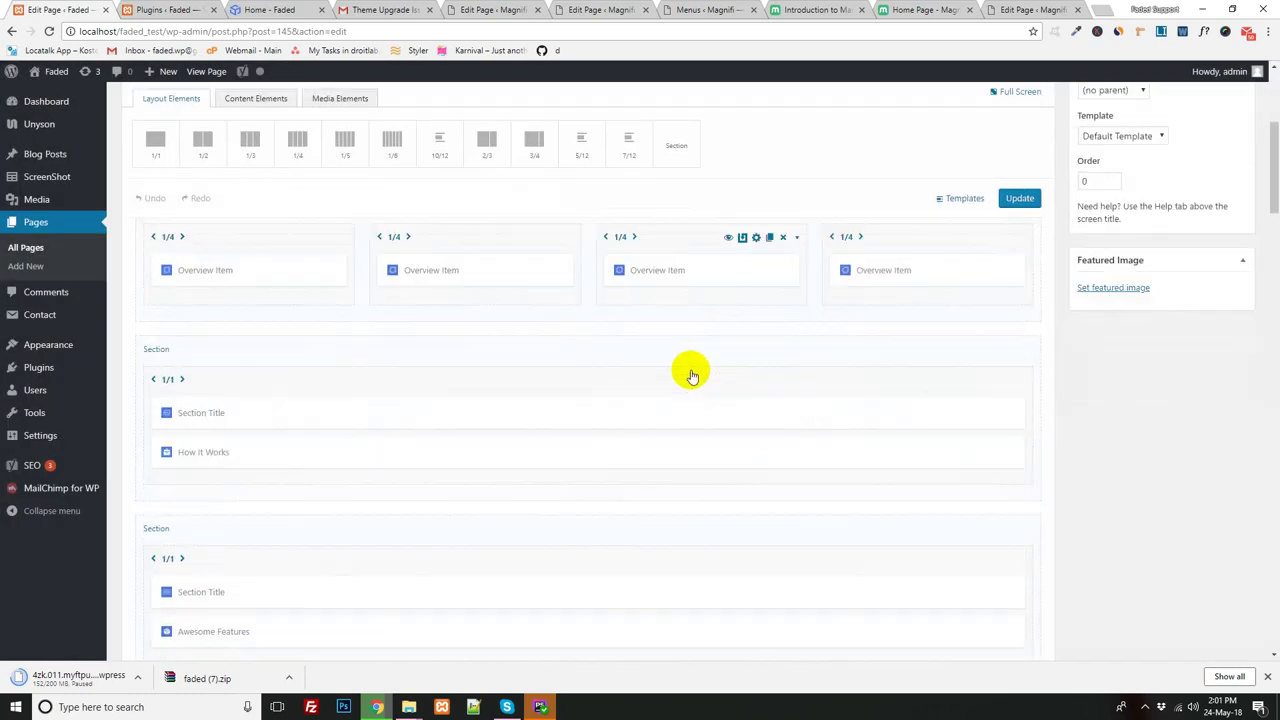
left_click(322, 350)
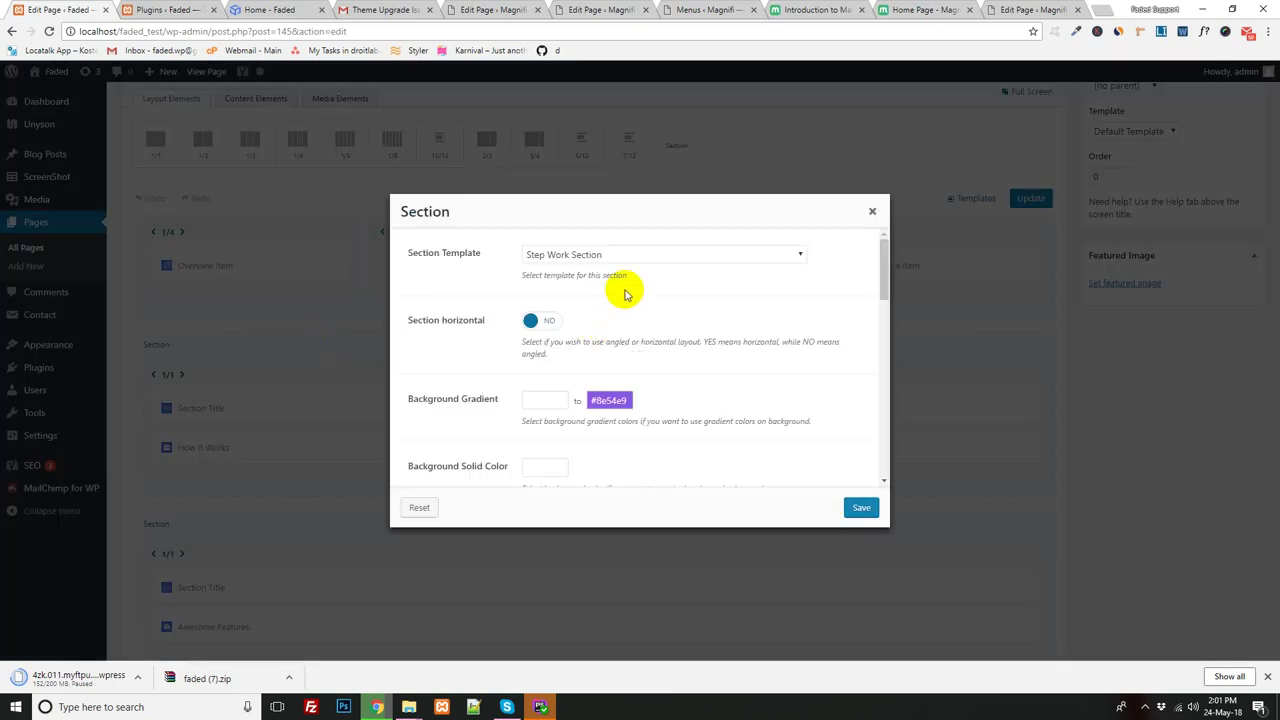
scroll(640, 350, "down", 5)
scroll(640, 378, "down", 6)
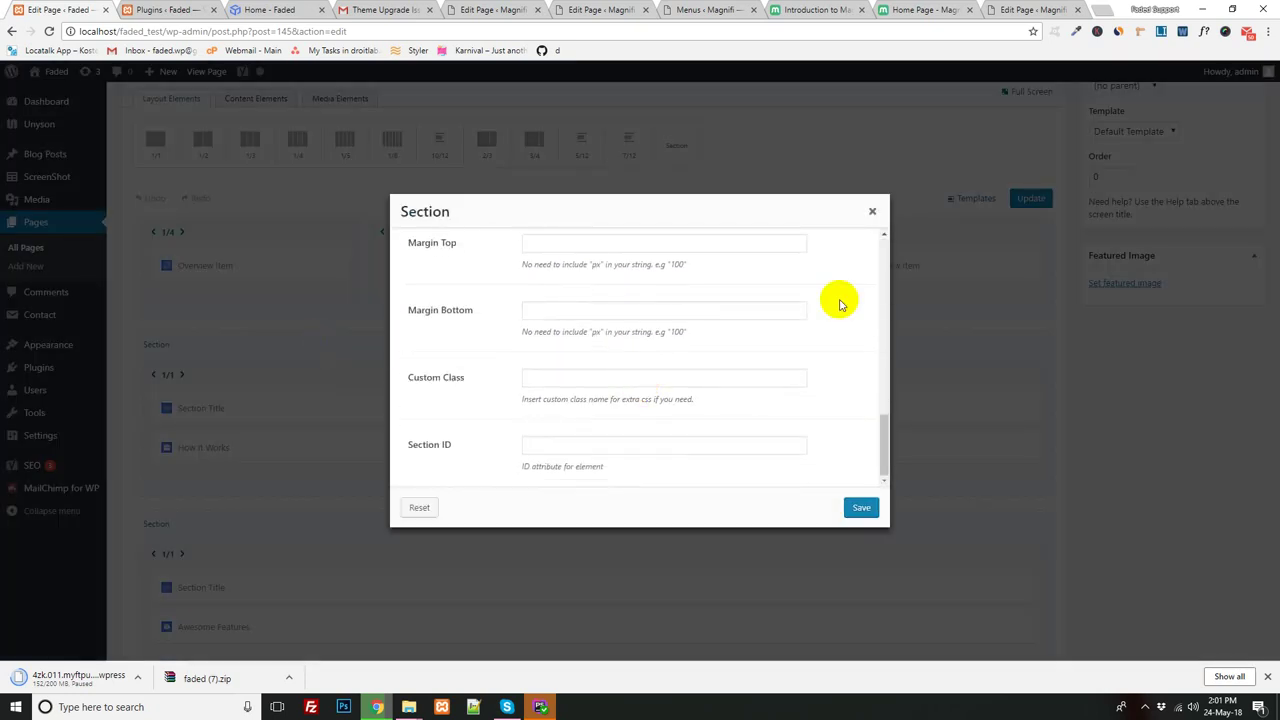
left_click(871, 216)
- Inspect the Section ID setting of the Awesome Features section on the Faded demo's Home page
scroll(640, 415, "down", 2)
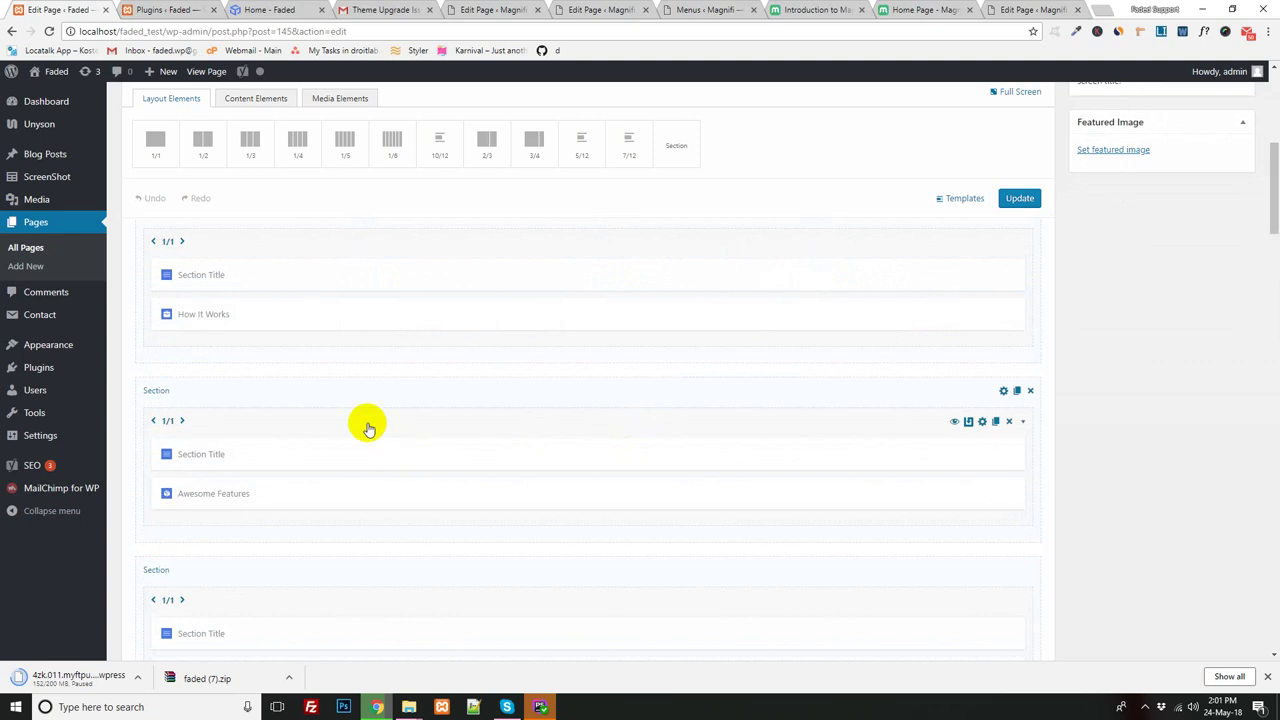
left_click(346, 390)
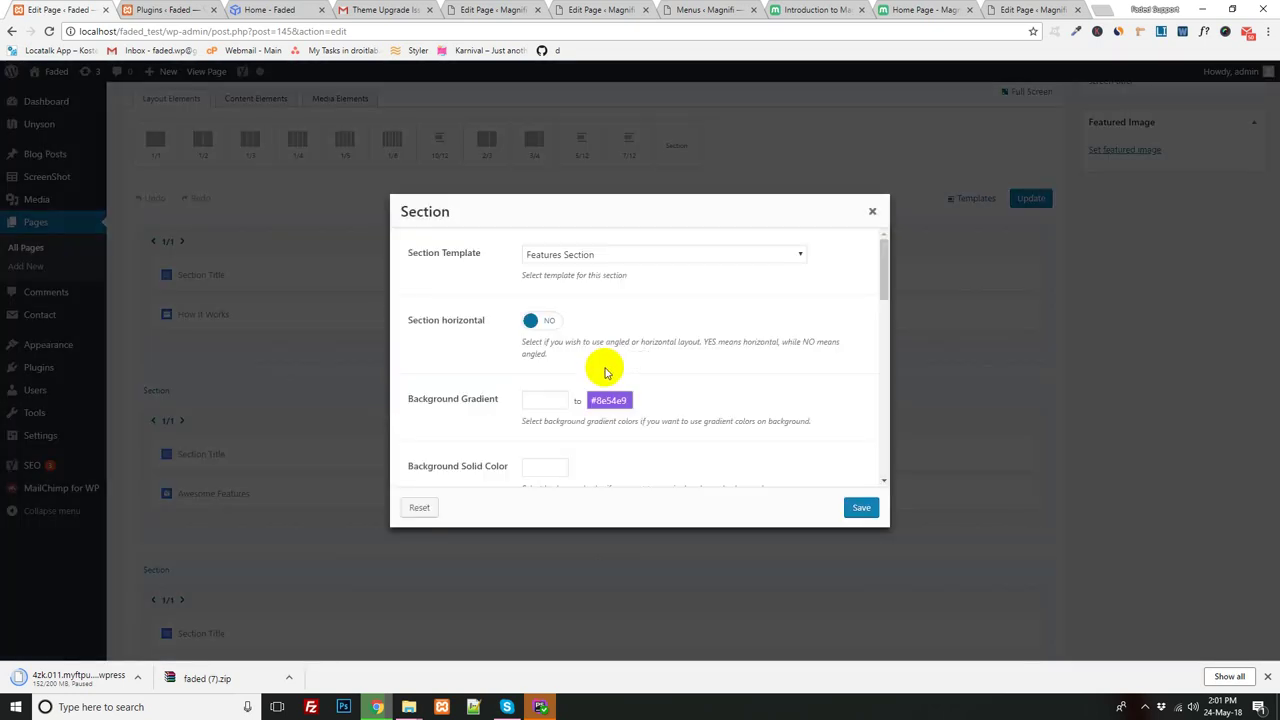
scroll(606, 378, "down", 8)
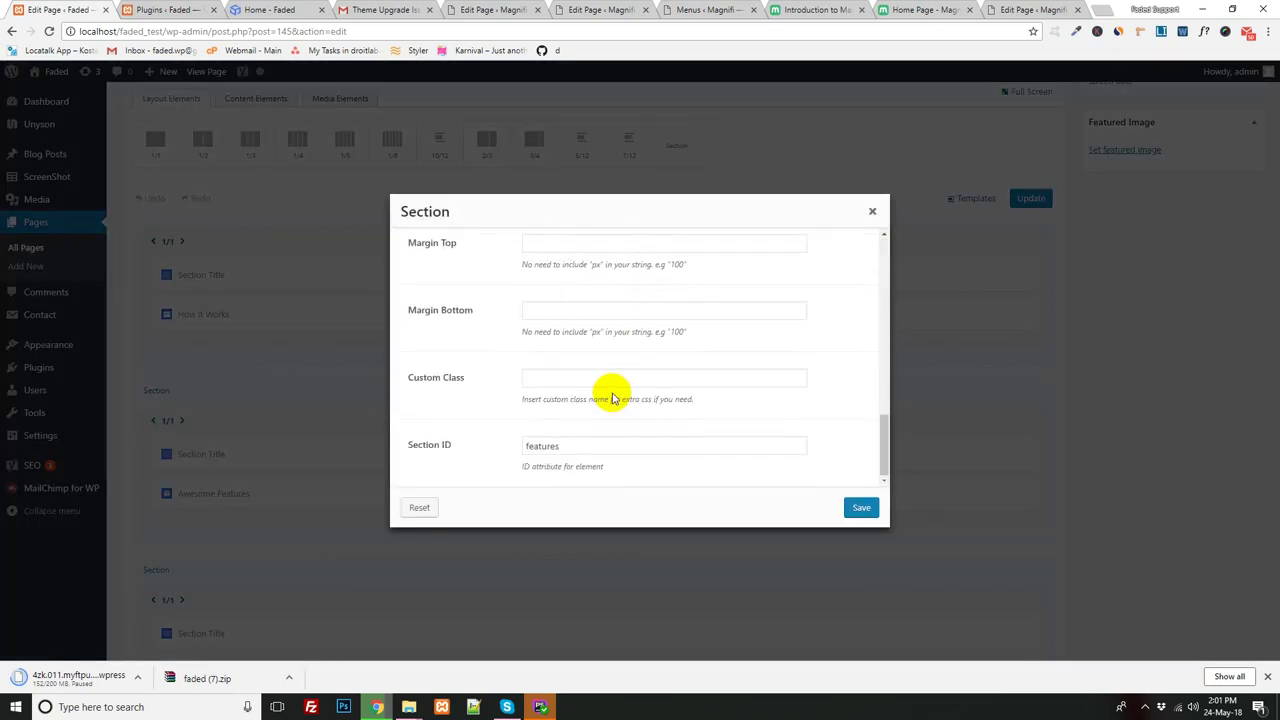
left_click_drag(577, 446, 491, 446)
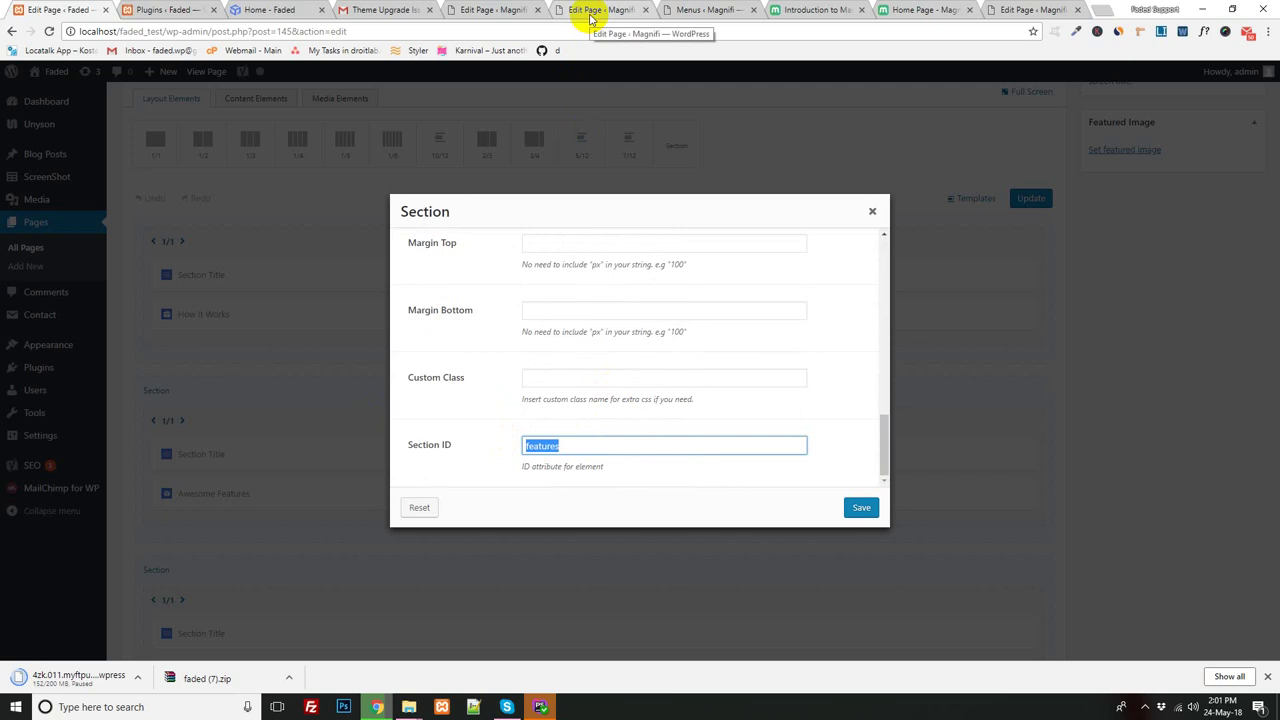
left_click(873, 212)
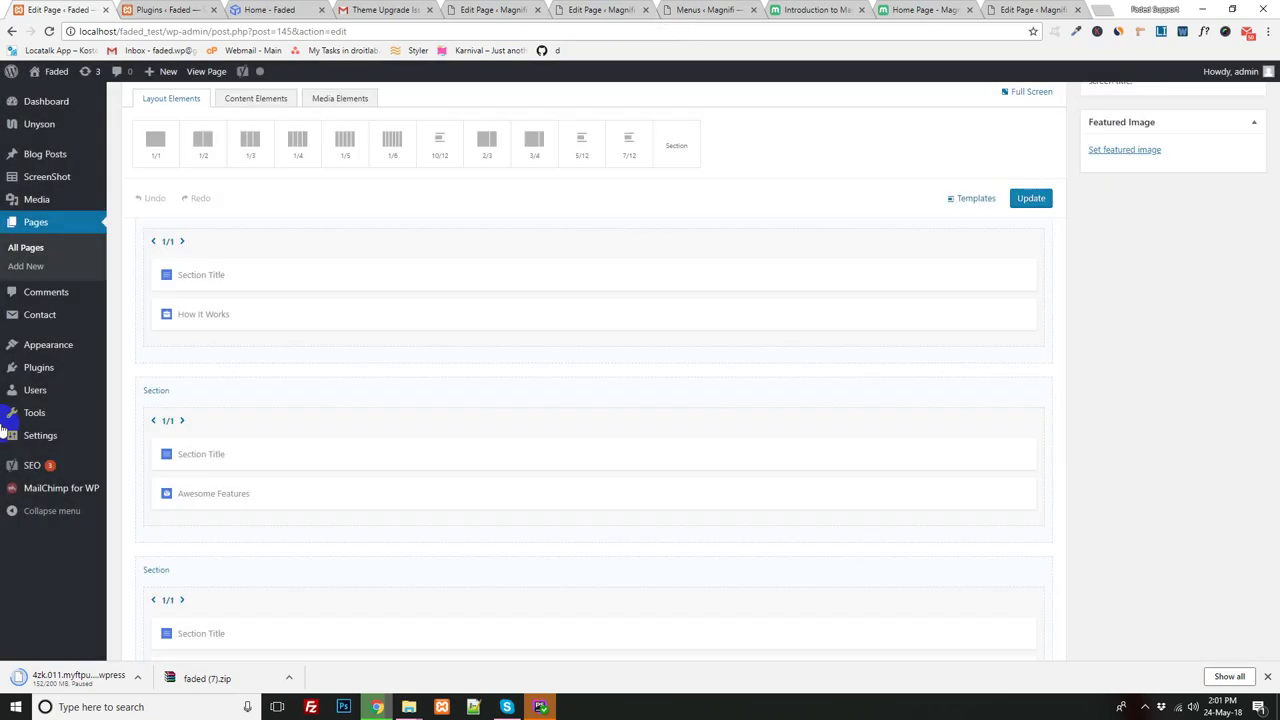
- Examine the Features custom link's URL in the Faded demo's One page menu and compare it with Magnifi's Test Menu Page
mouse_move(46, 349)
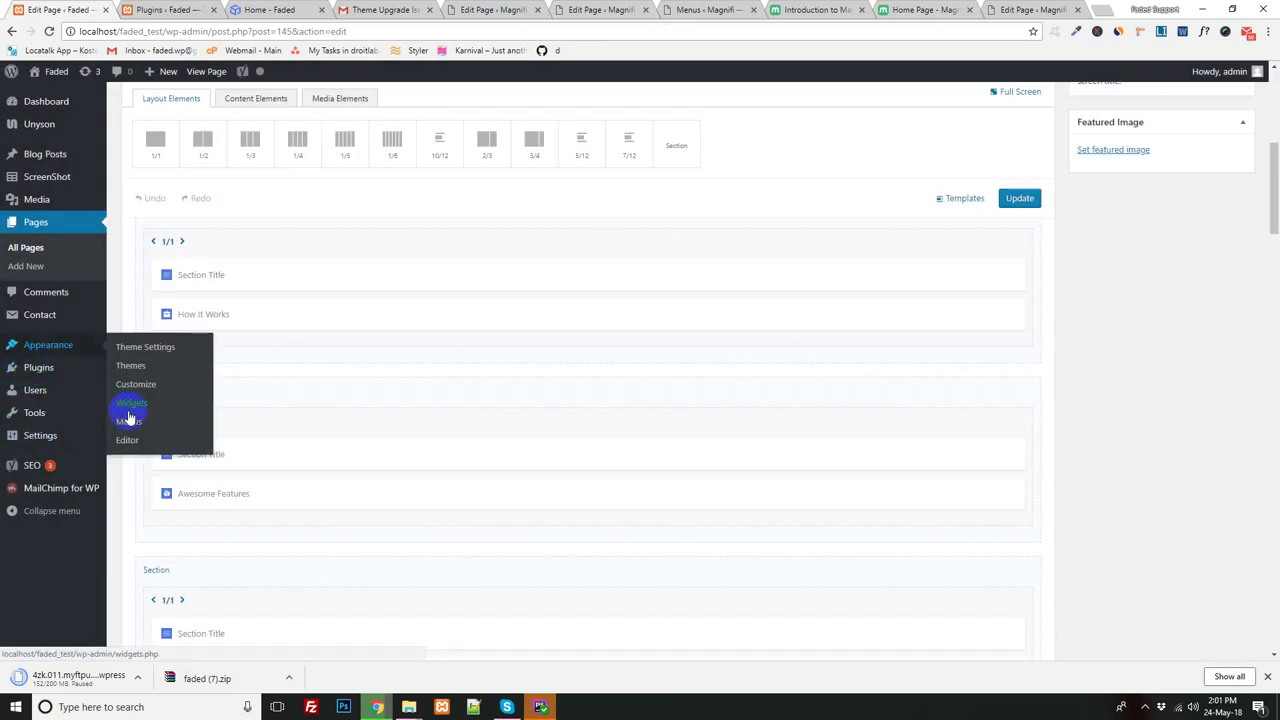
left_click(133, 423)
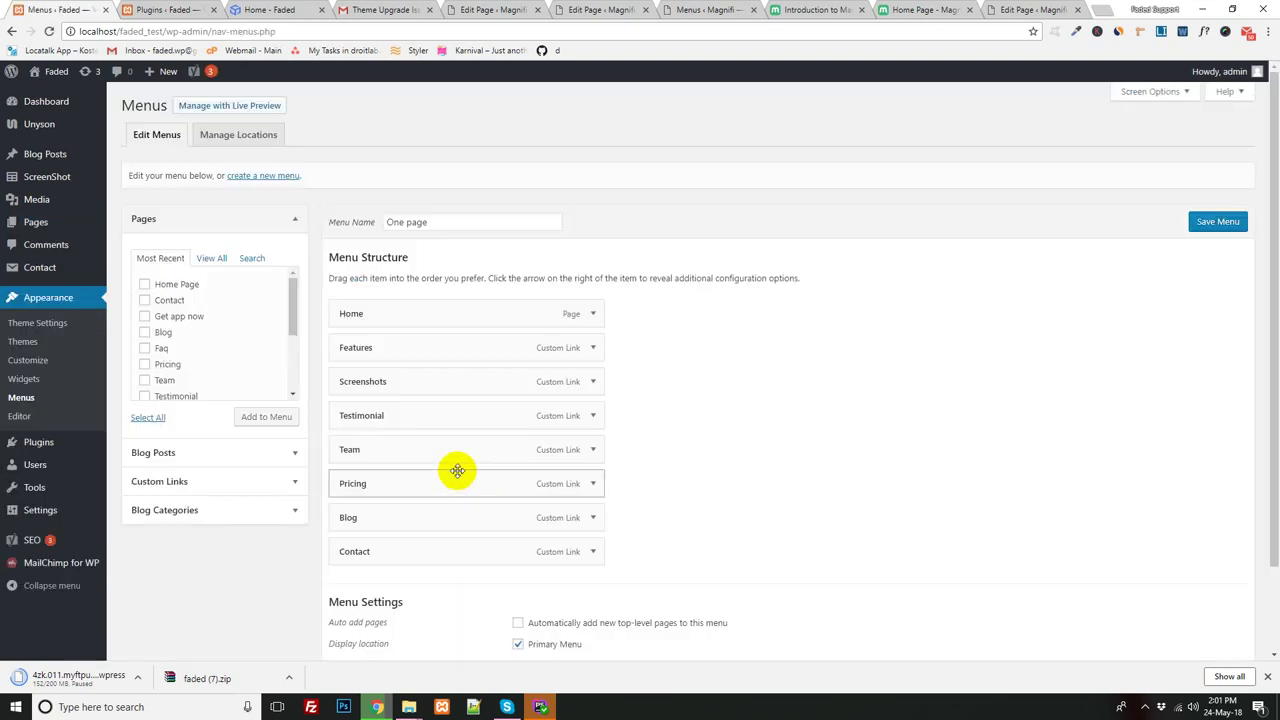
left_click(594, 348)
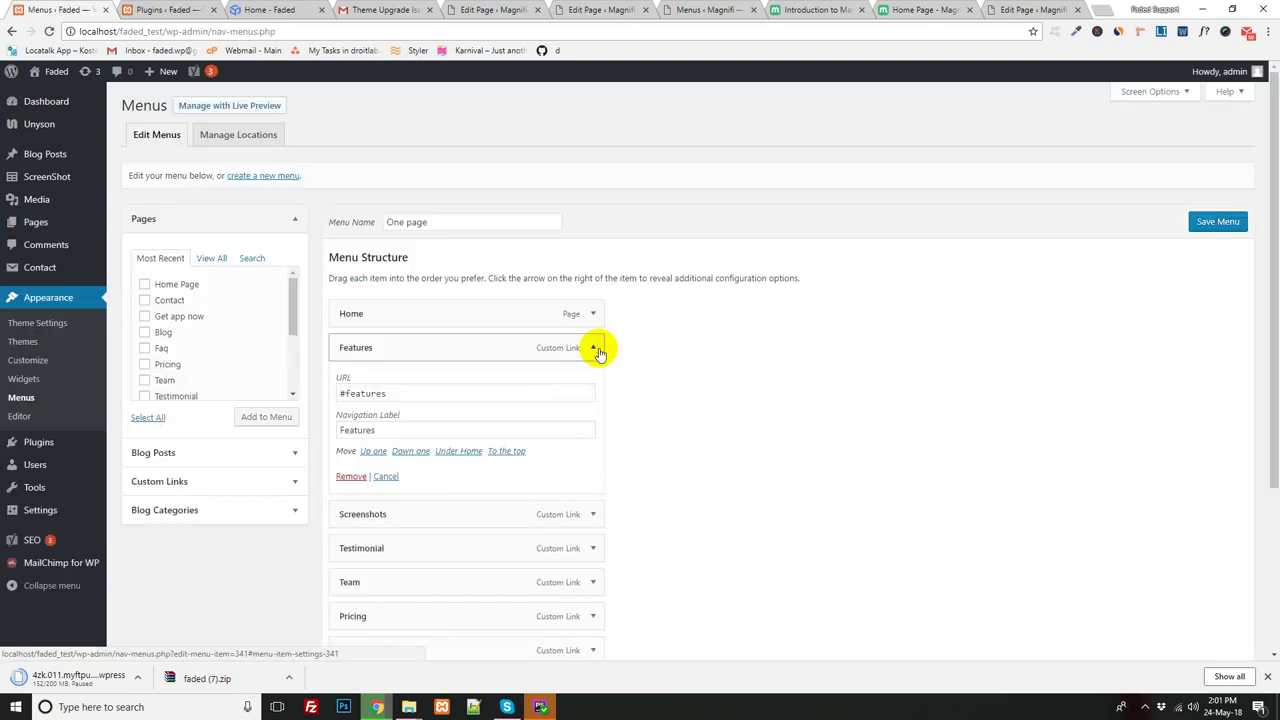
left_click(594, 348)
left_click(675, 14)
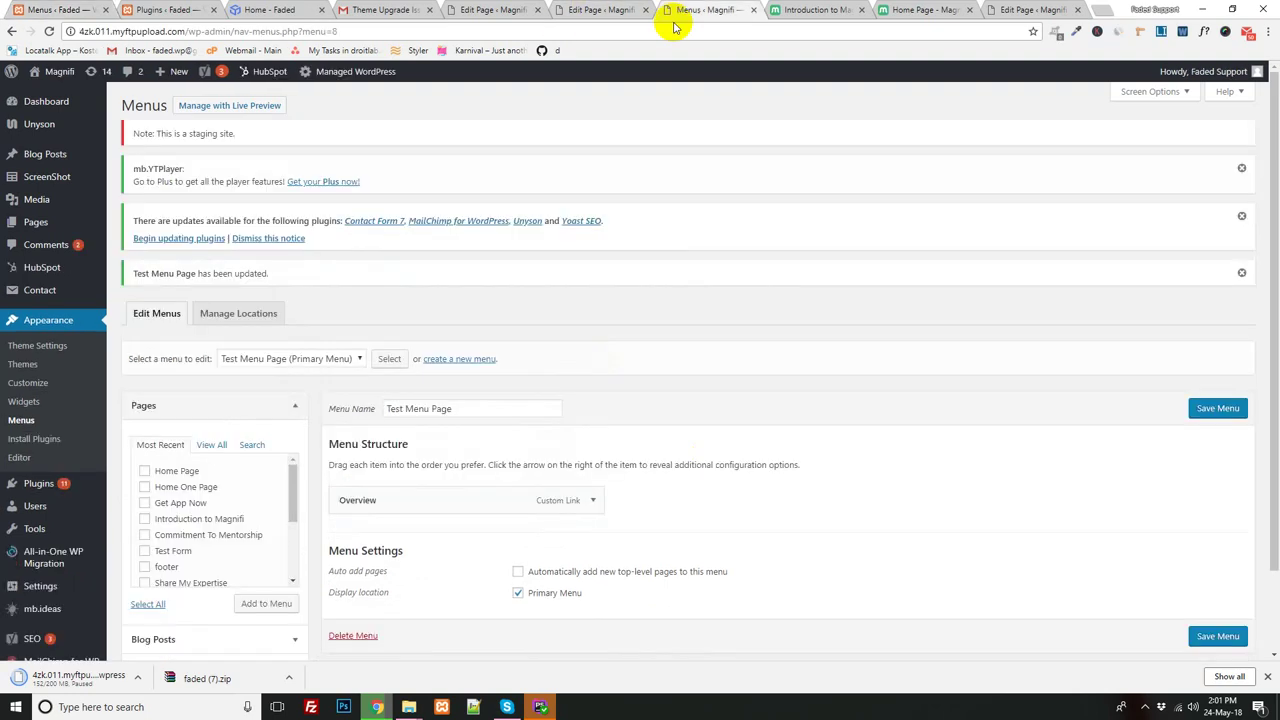
scroll(575, 428, "down", 1)
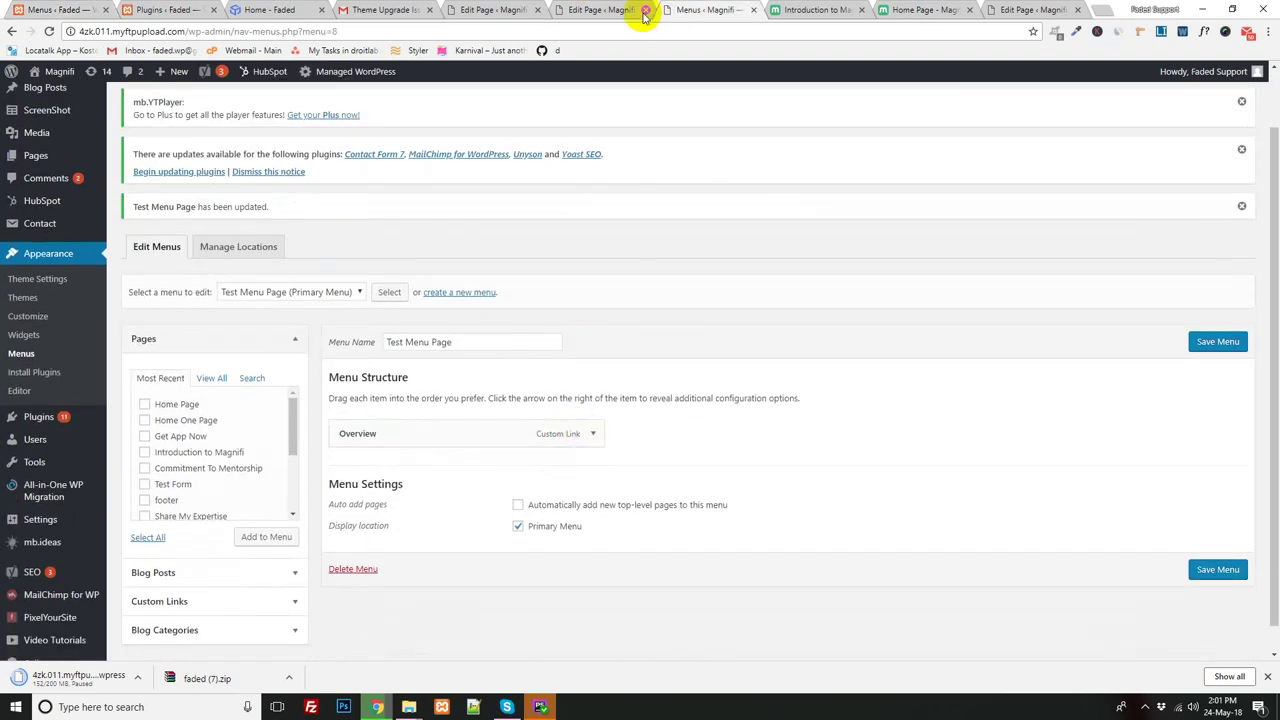
- Set the Section ID of the Magnifi Home Page's overview items section to overview, save the section, and update the page
left_click(590, 10)
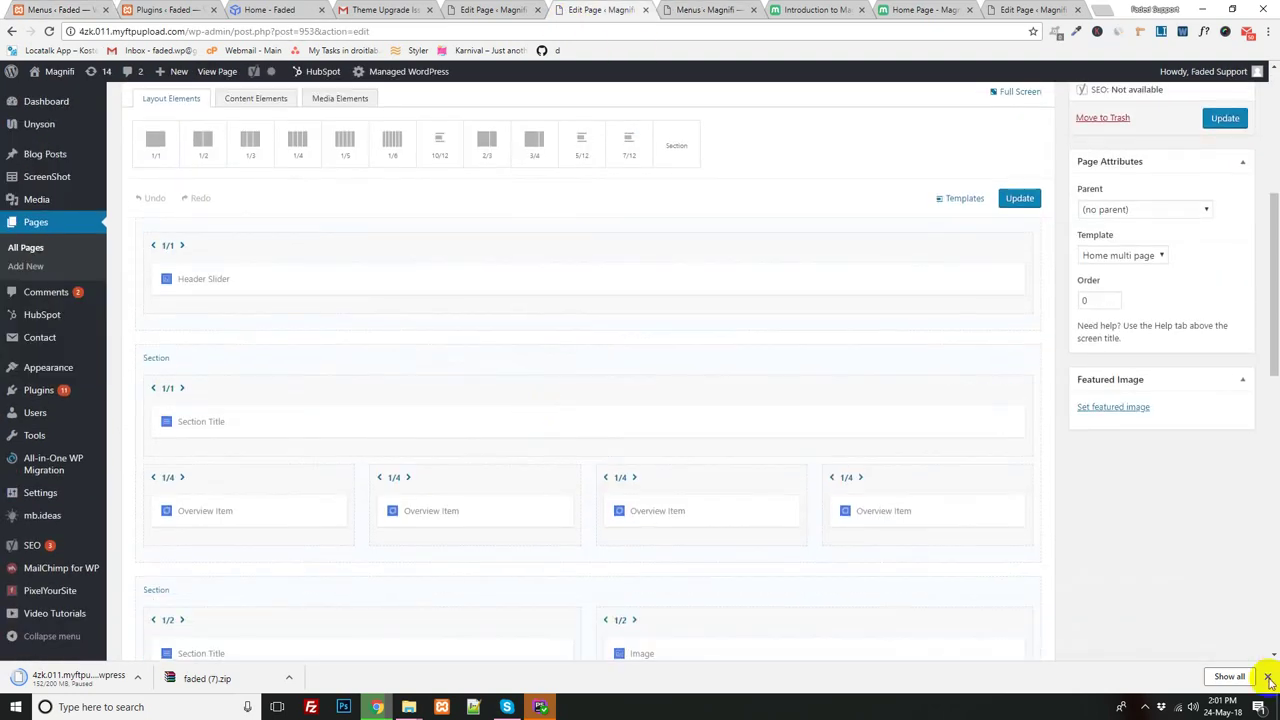
left_click(1146, 707)
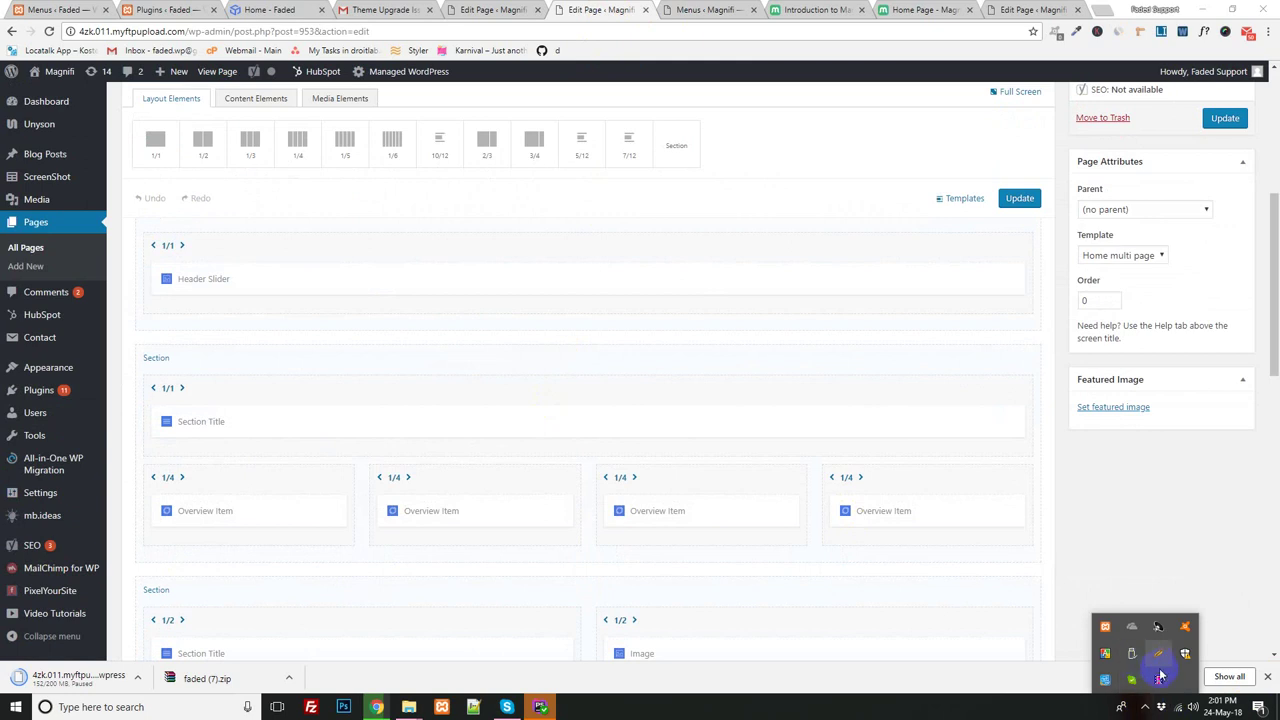
double_click(380, 362)
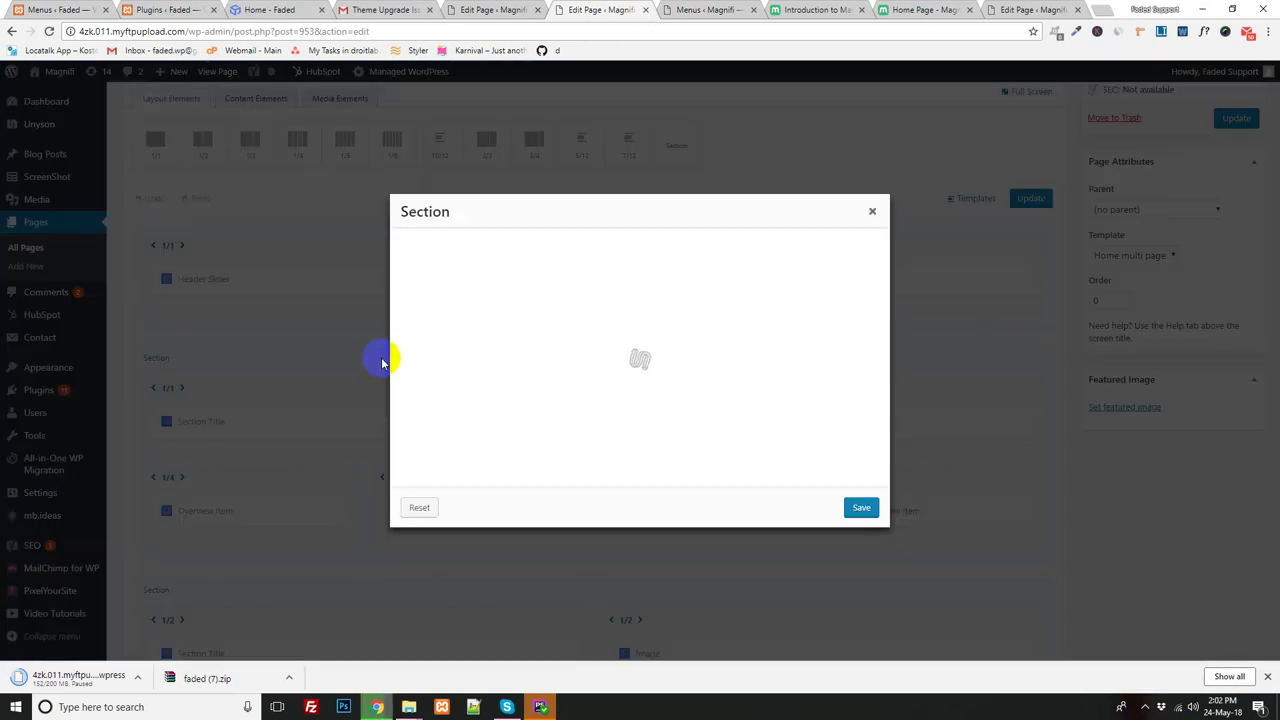
scroll(500, 386, "down", 10)
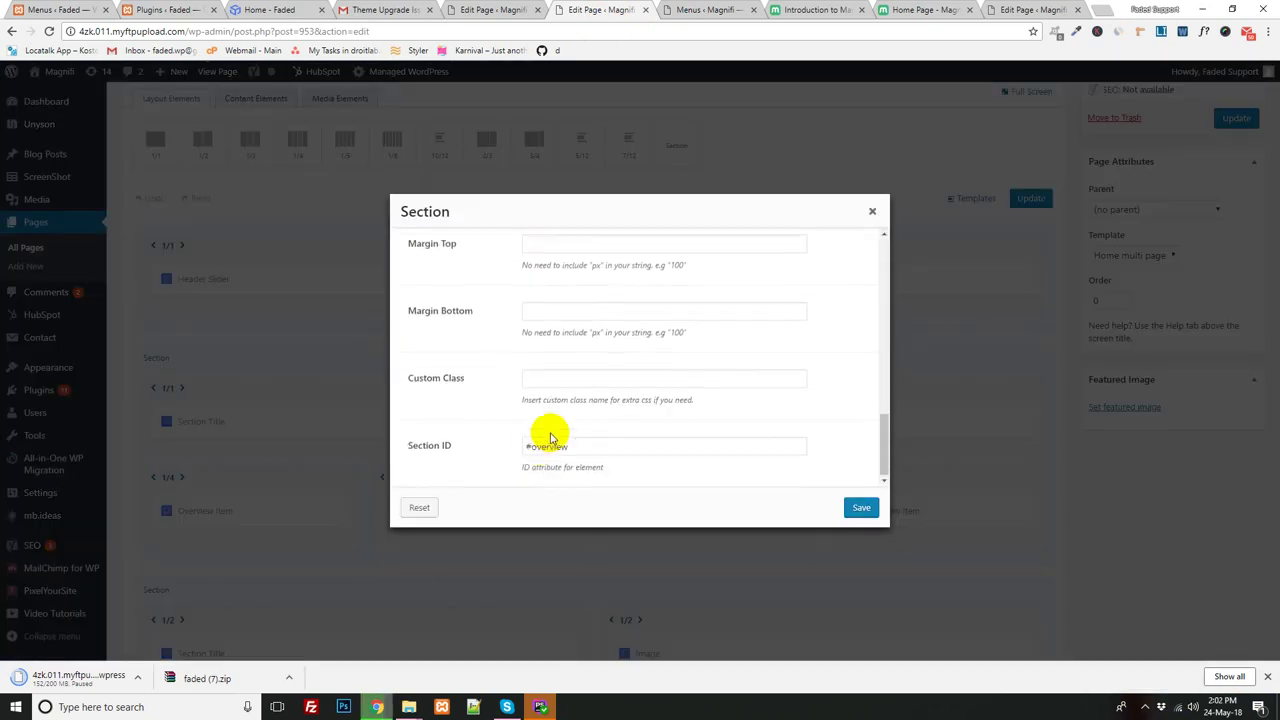
left_click(530, 446)
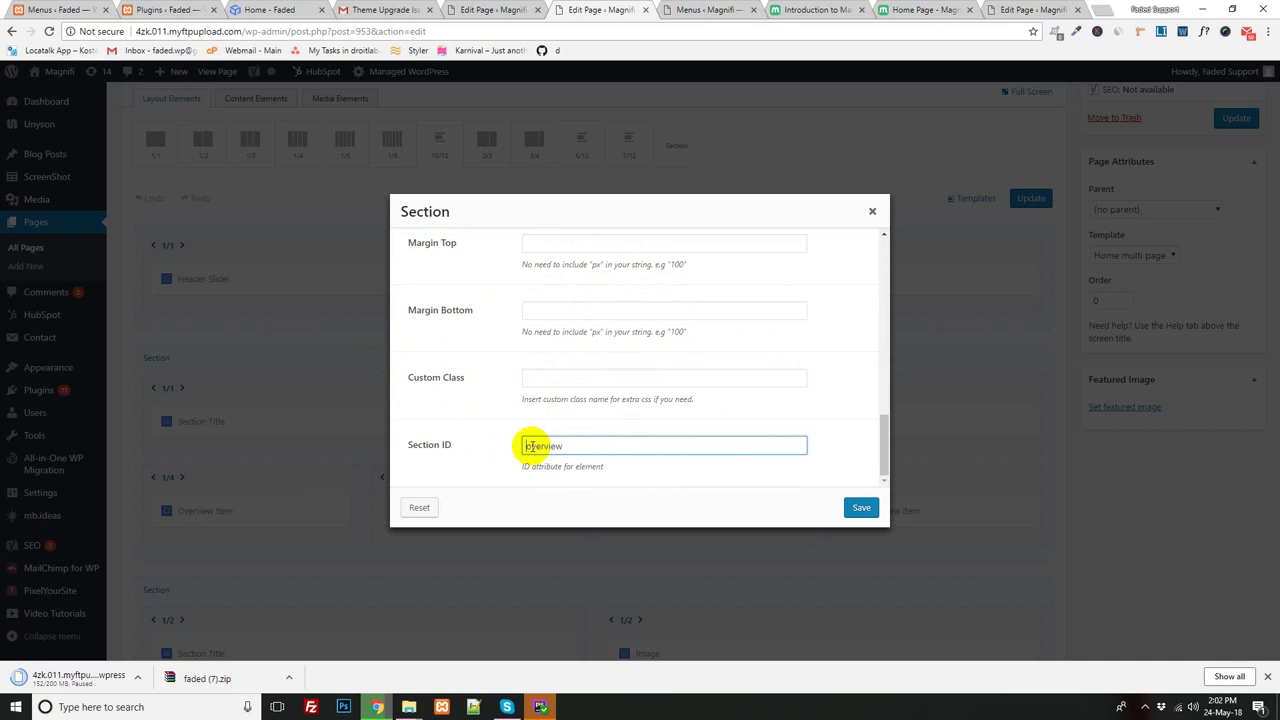
key("BackSpace")
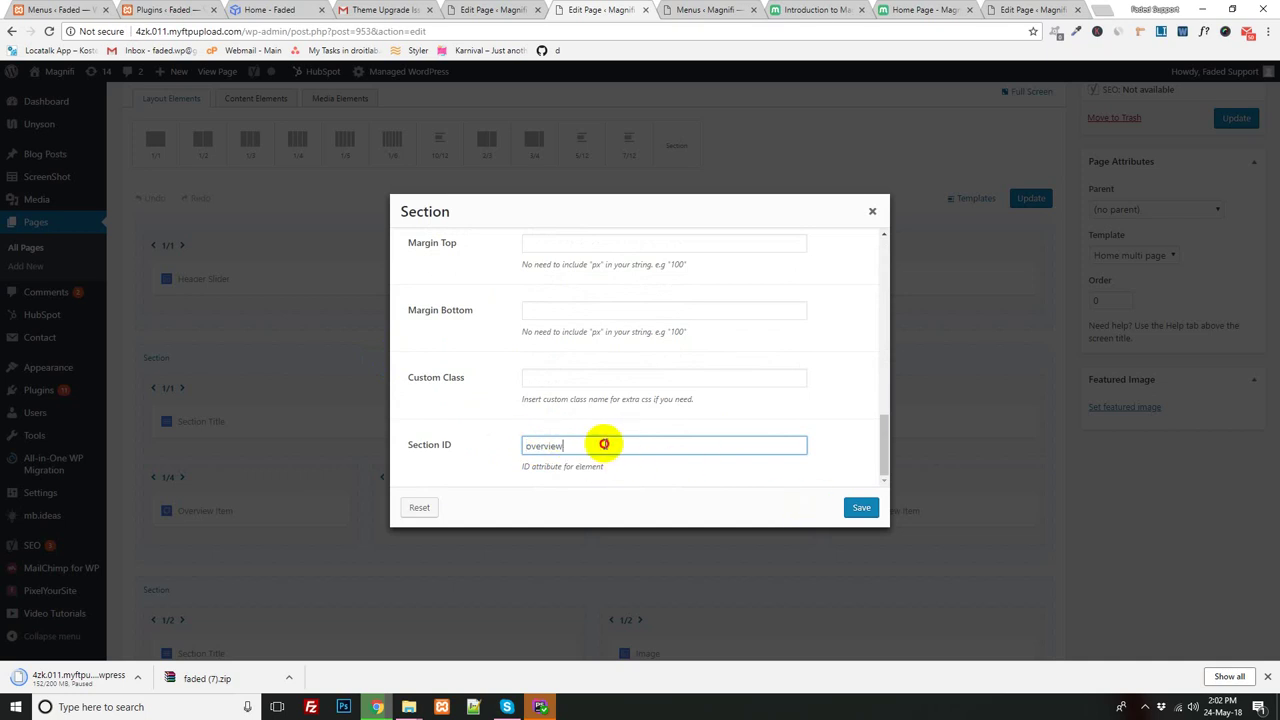
left_click_drag(603, 443, 507, 446)
left_click(862, 510)
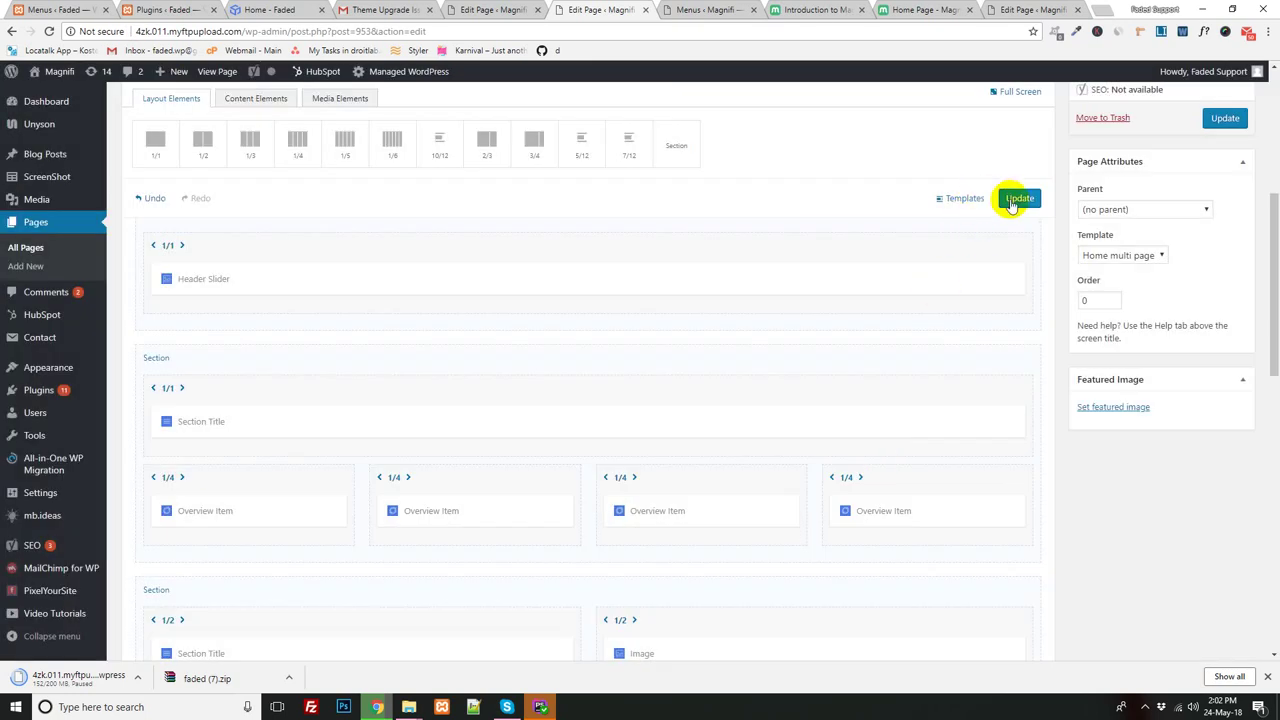
left_click(1020, 198)
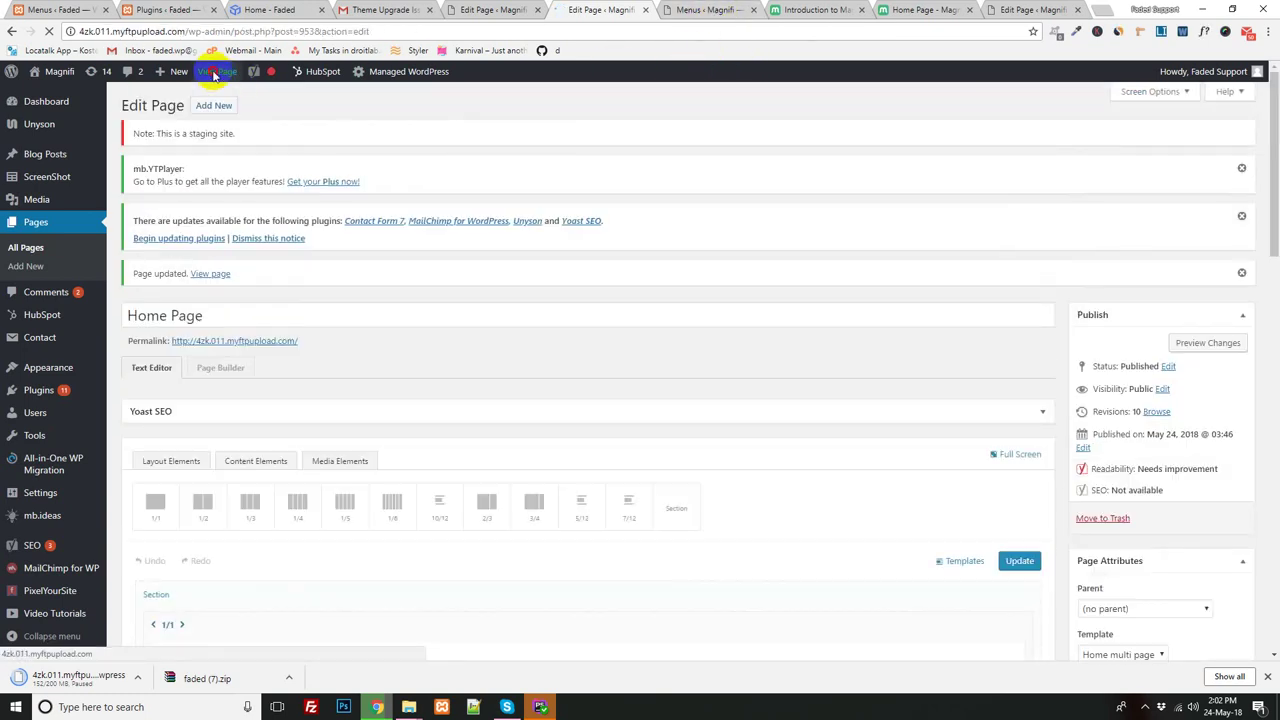
- Open the live Magnifi Home Page in a new tab and test the Overview menu link
left_click(213, 75, "ctrl")
left_click(651, 9)
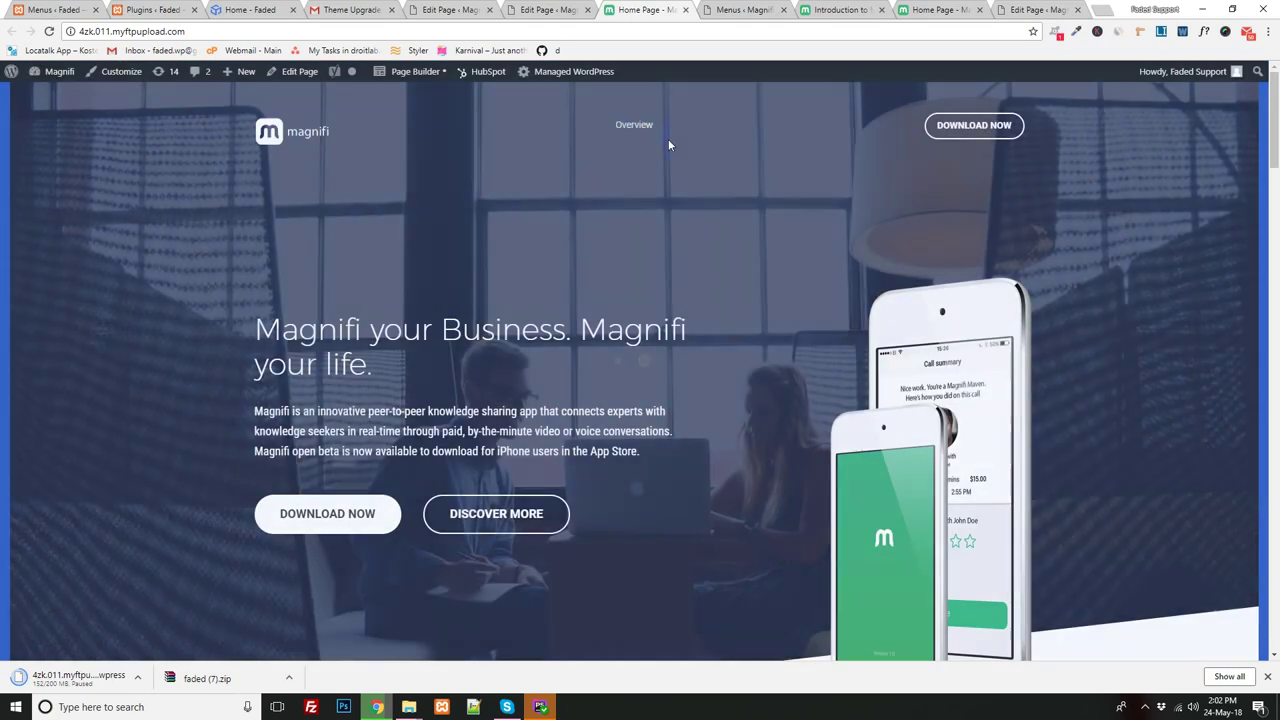
left_click(629, 125)
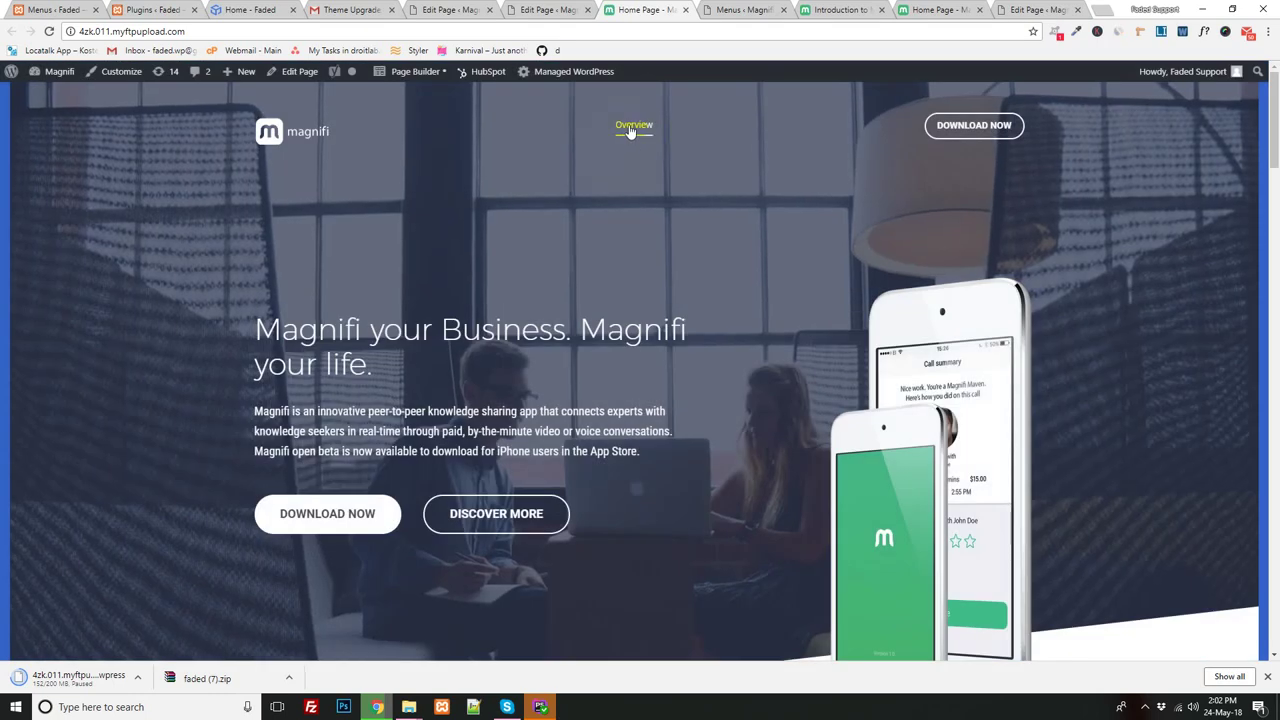
- Set the Testimonial Section's Section ID to testimonial on the Magnifi Home Page, copy the ID, save the section, and update the page
left_click(558, 10)
scroll(410, 398, "down", 1)
scroll(410, 398, "down", 5)
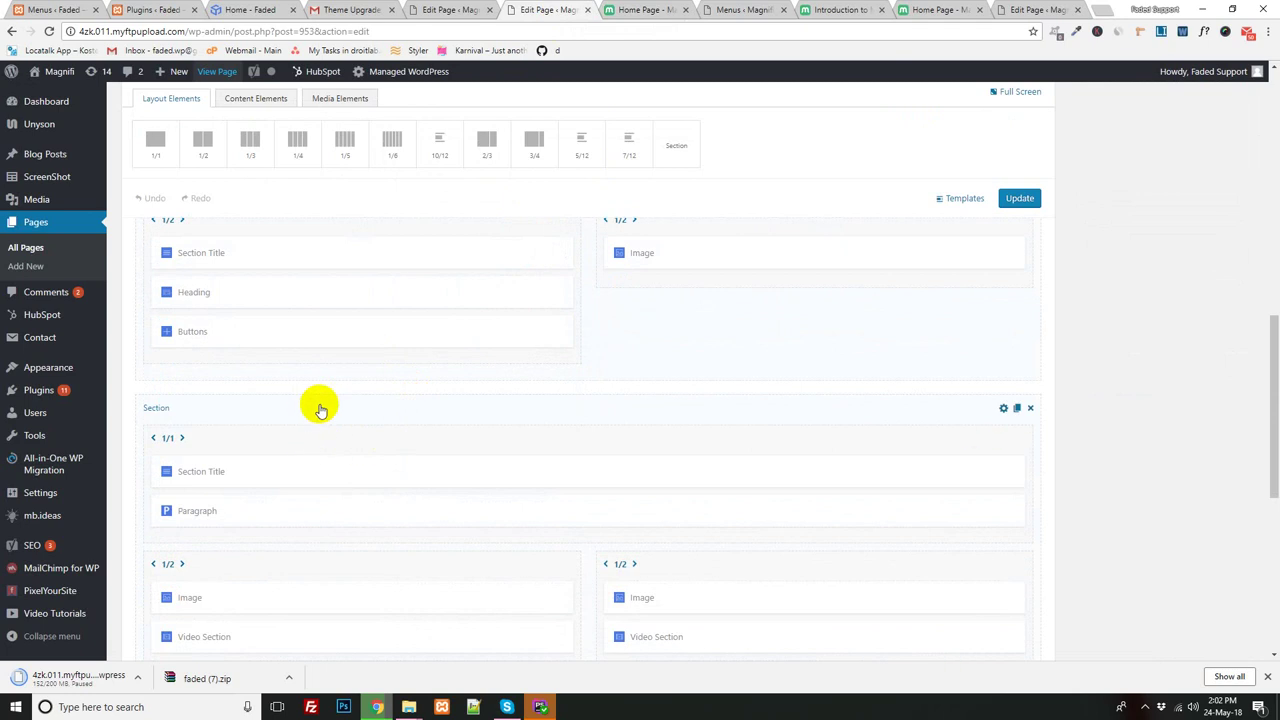
left_click(320, 408)
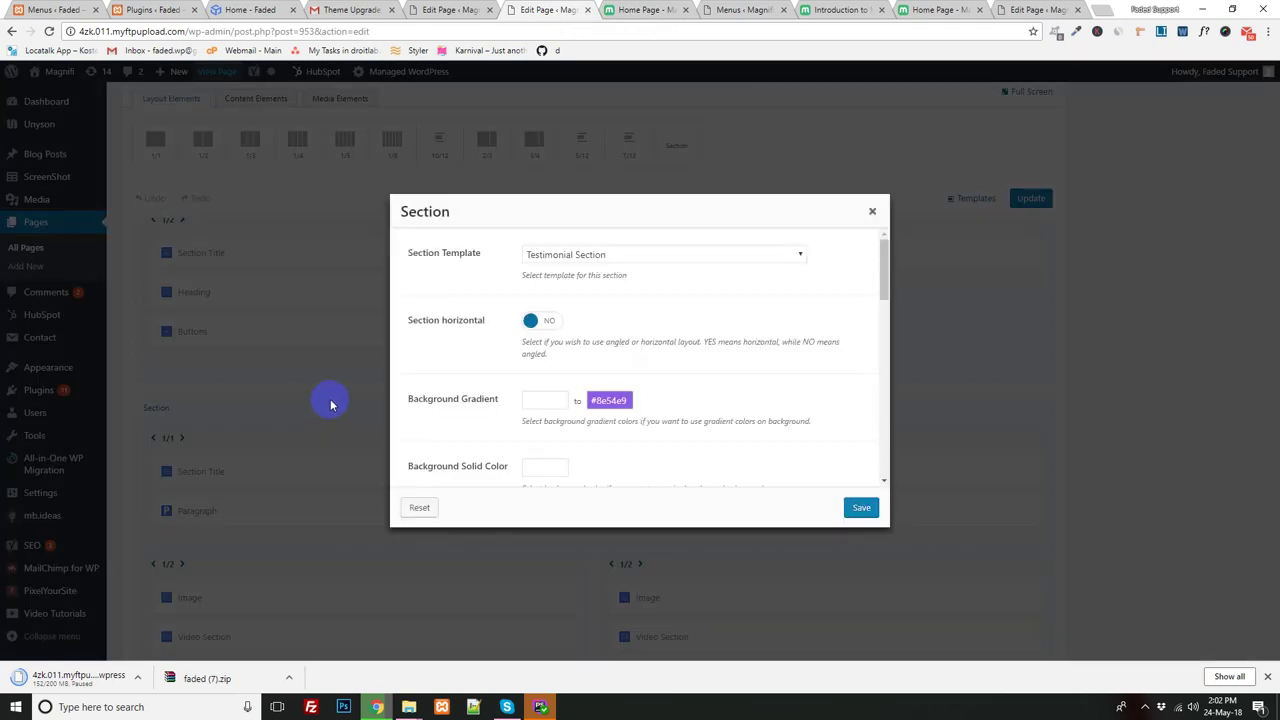
scroll(651, 400, "down", 10)
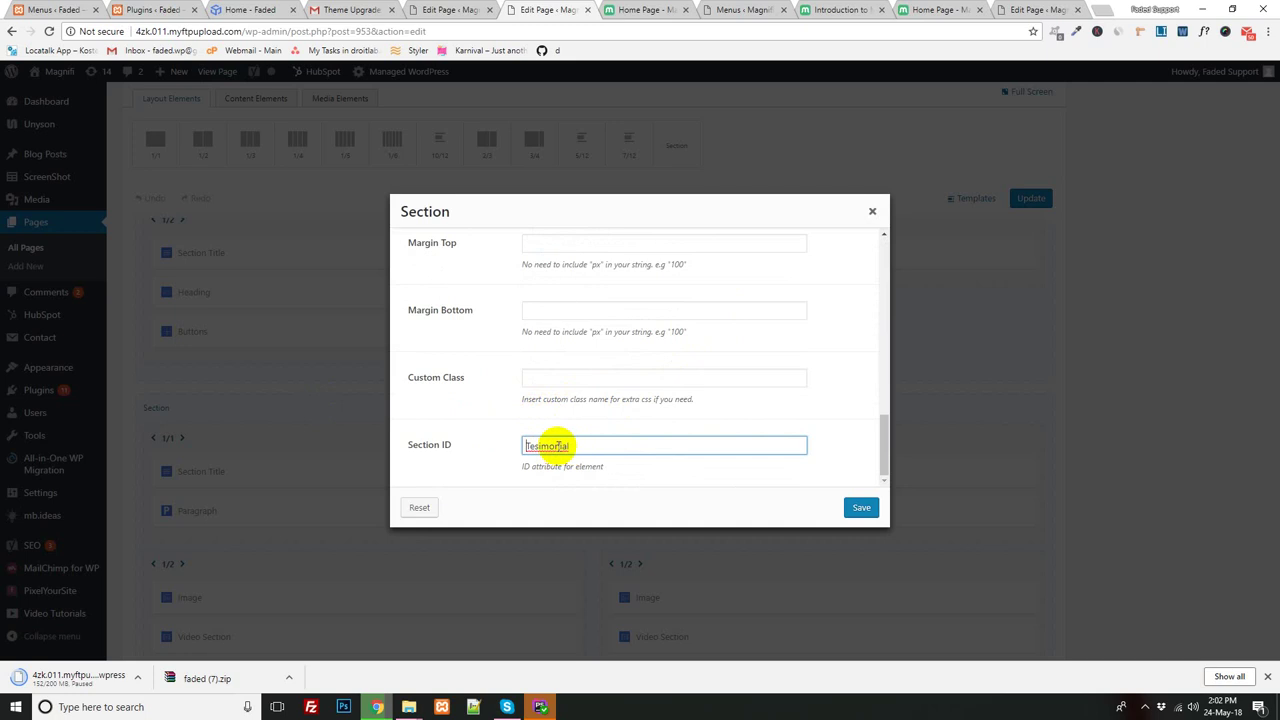
right_click(557, 445)
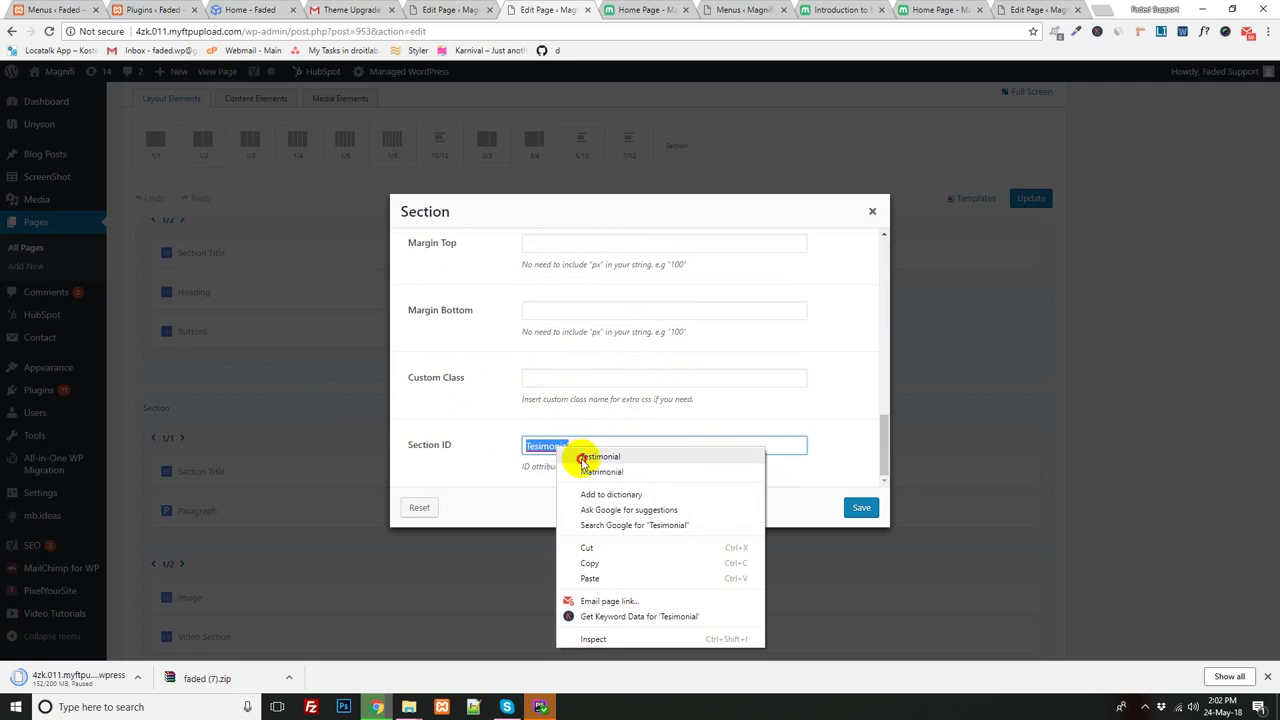
left_click(600, 456)
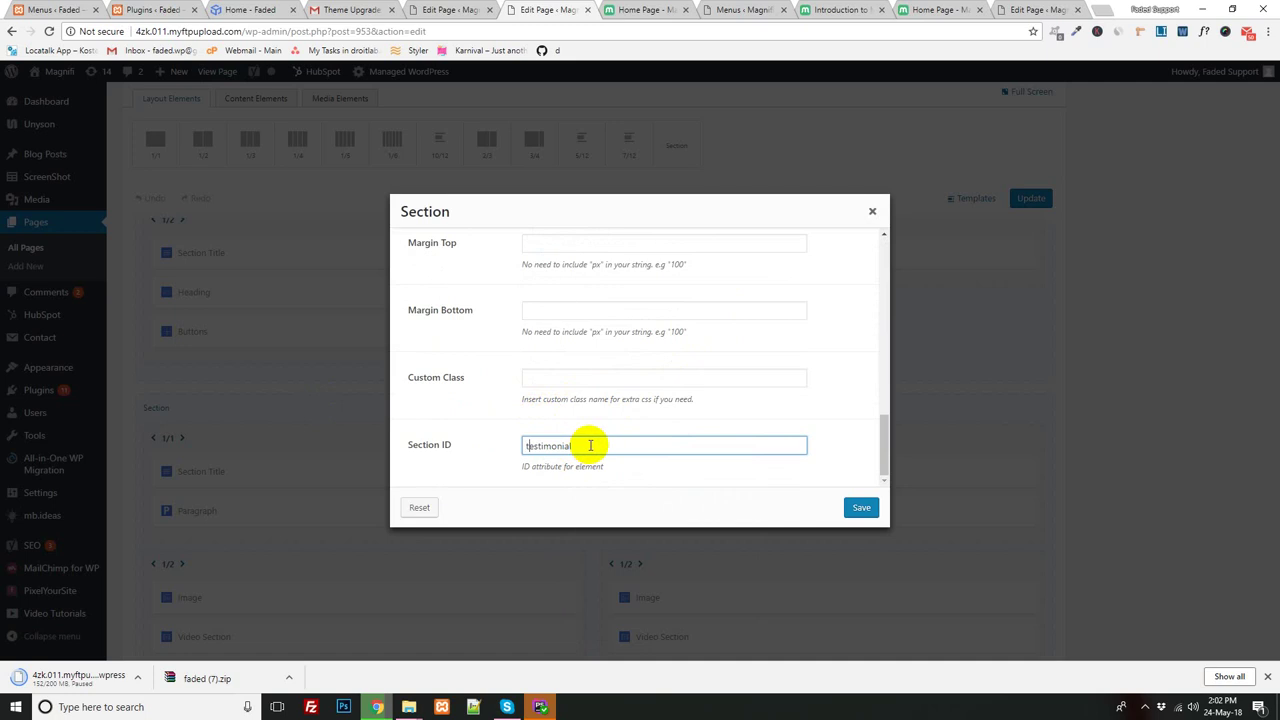
left_click_drag(590, 445, 502, 449)
key("ctrl+c")
left_click(875, 510)
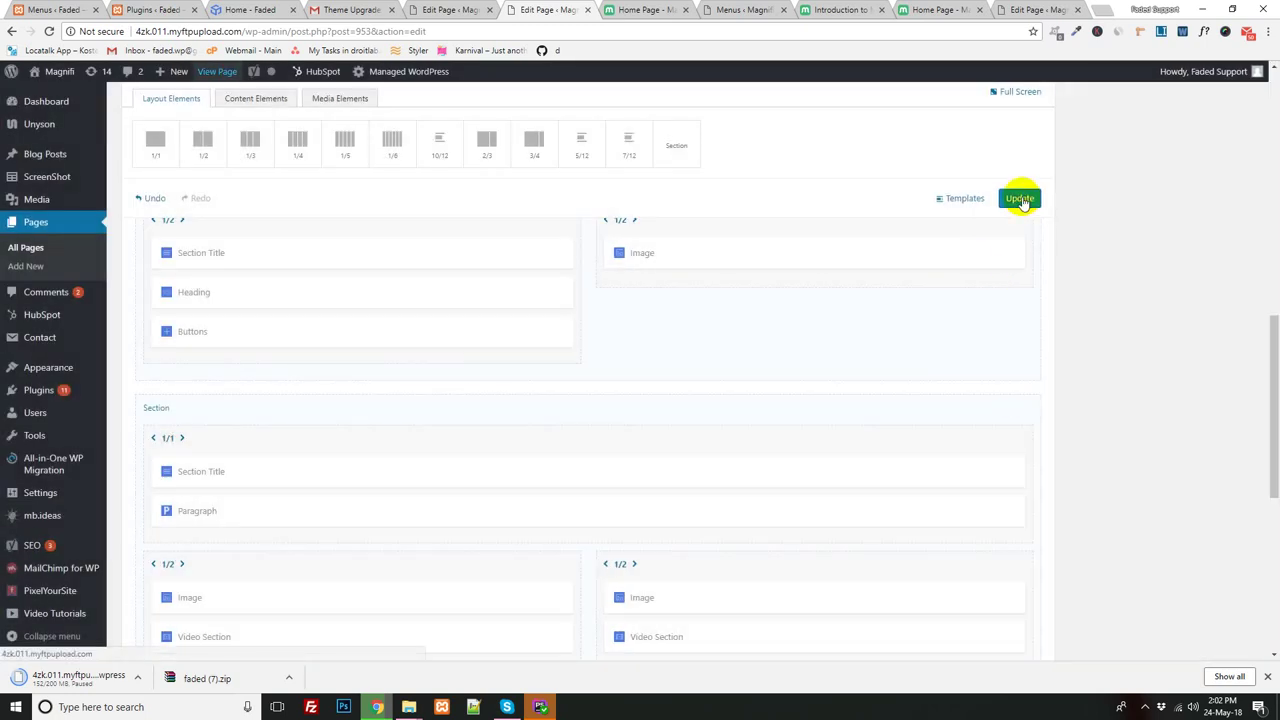
left_click(1022, 198)
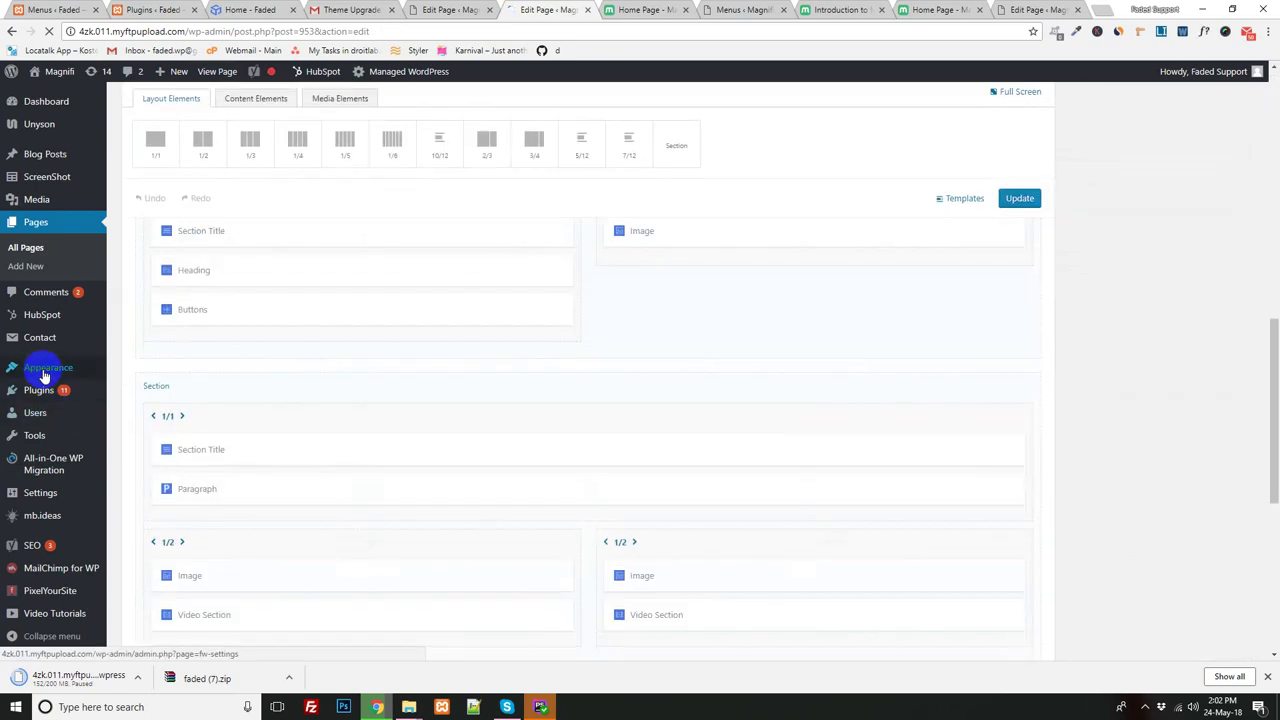
- Add a custom link labelled Testimonial with the URL #testimonial to the Test Menu Page menu
mouse_move(52, 378)
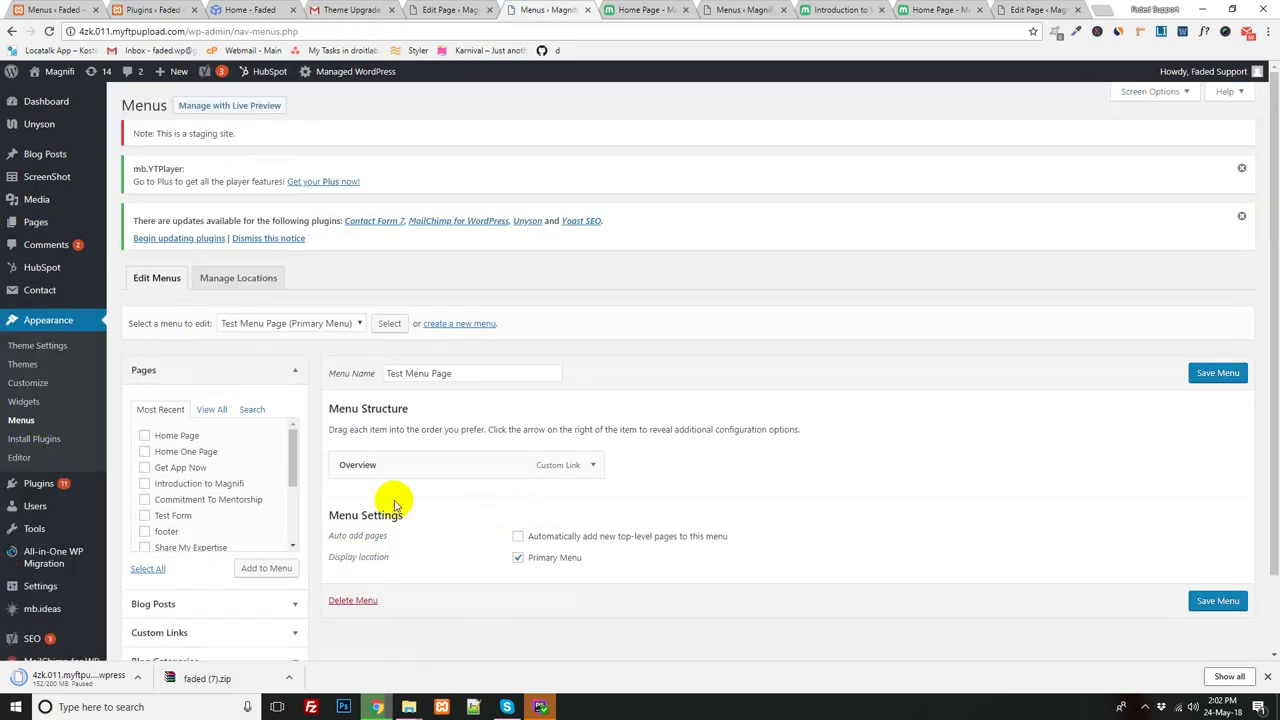
scroll(240, 585, "down", 2)
left_click(223, 543)
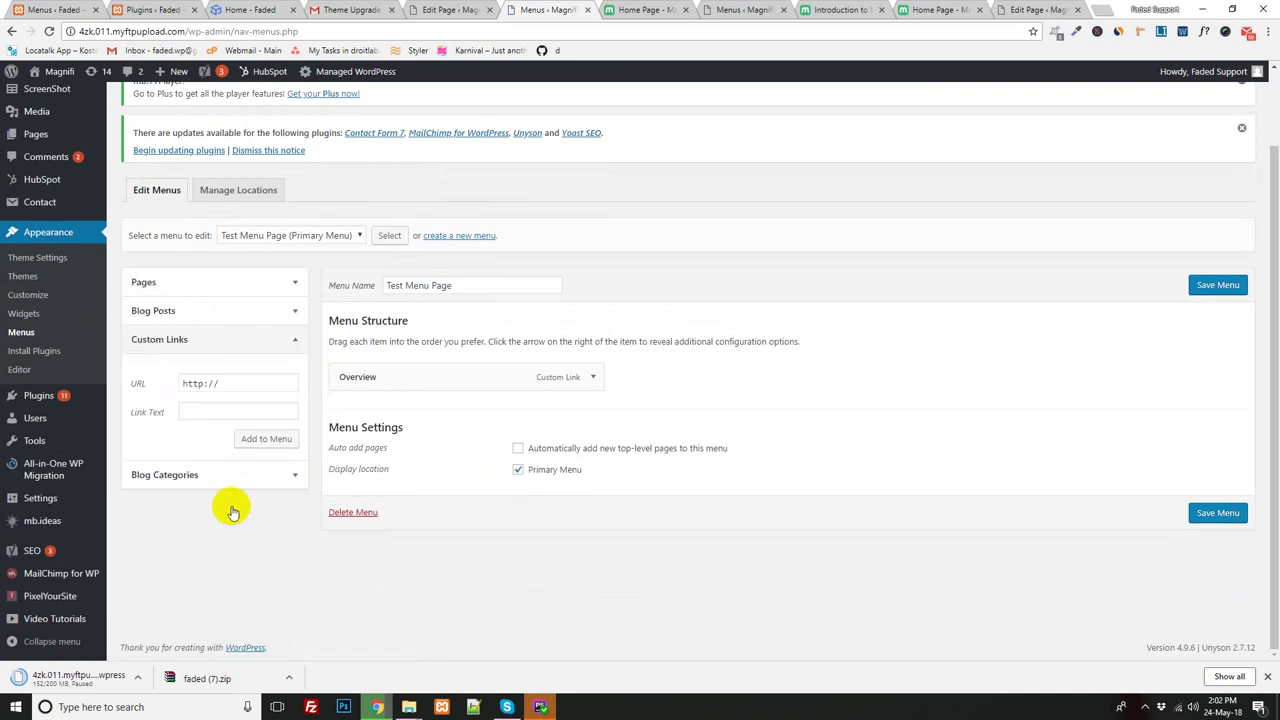
left_click_drag(234, 383, 167, 386)
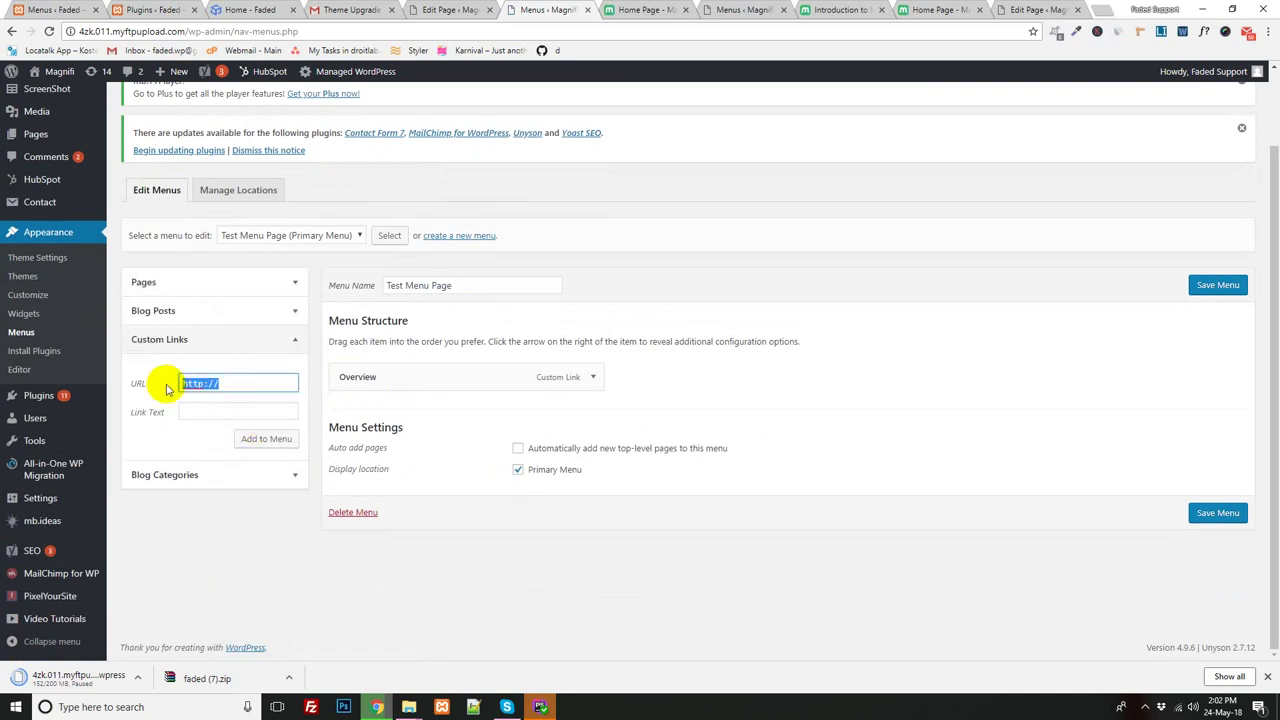
key("ctrl+v")
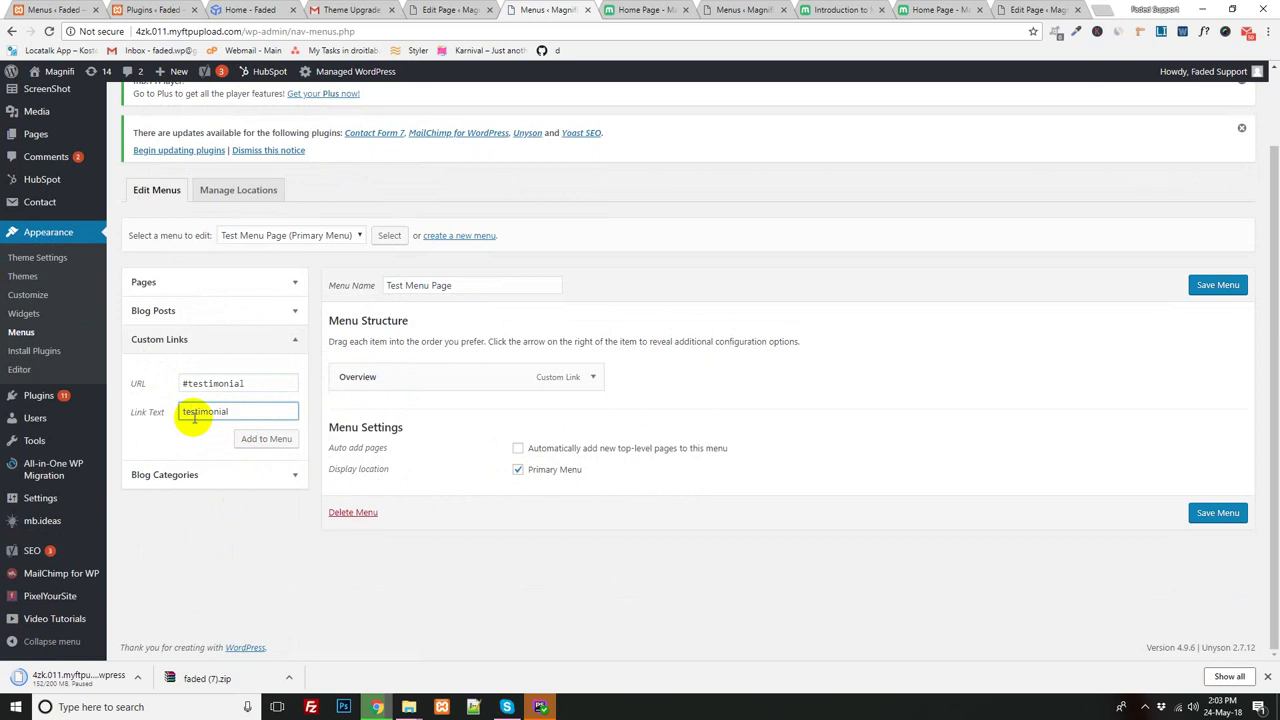
type("T")
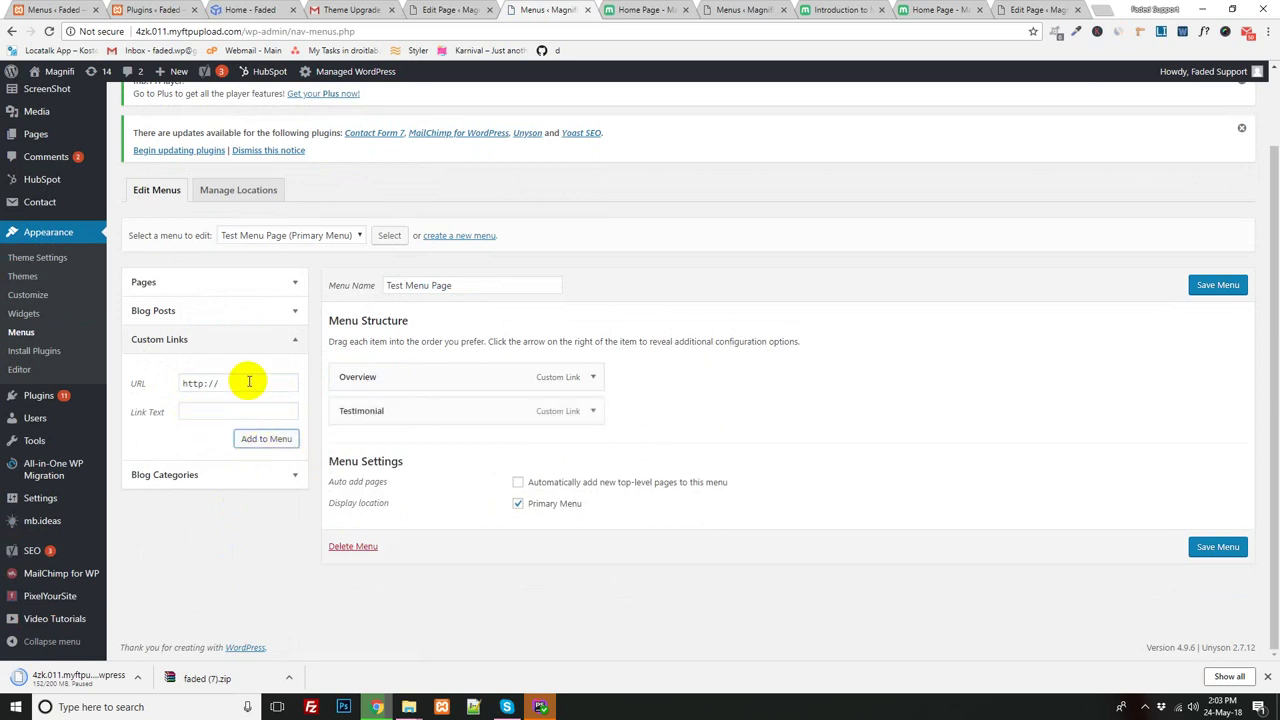
- Add a custom link labelled Video with the URL #video to the Test Menu Page menu, check its URL, and save the menu
left_click_drag(248, 380, 150, 383)
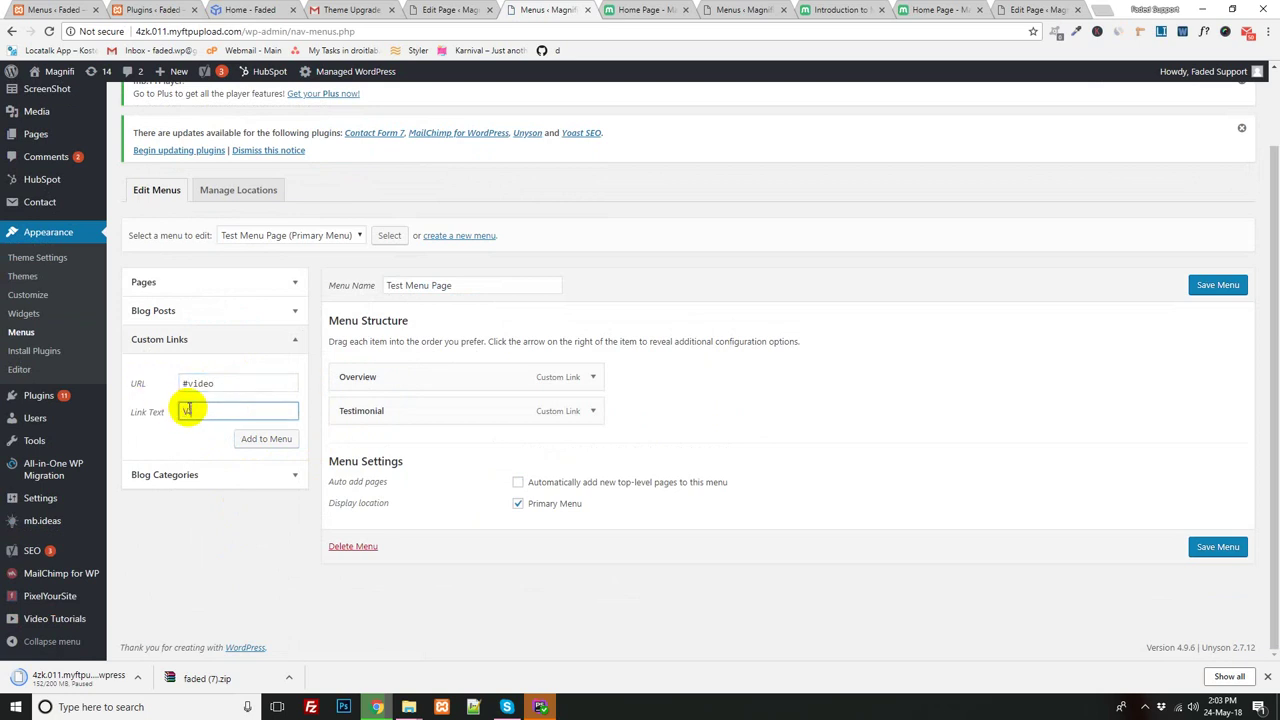
left_click(250, 444)
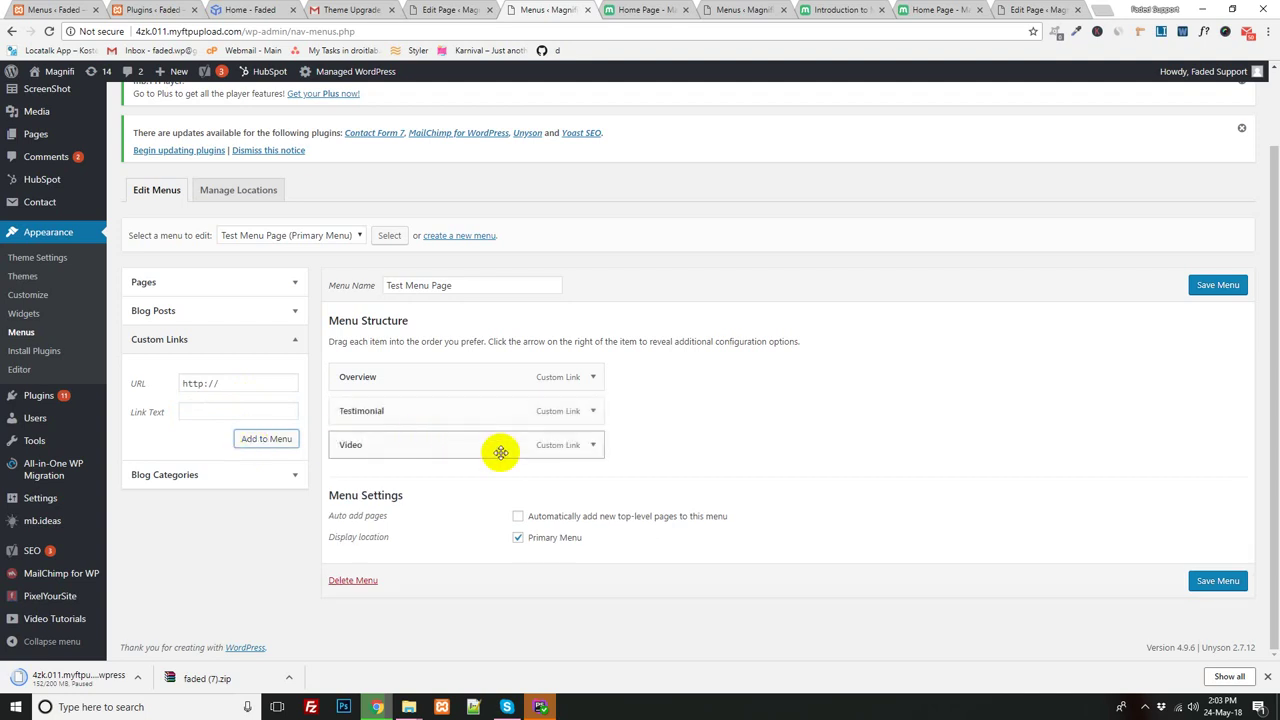
left_click(593, 445)
left_click_drag(400, 488, 287, 494)
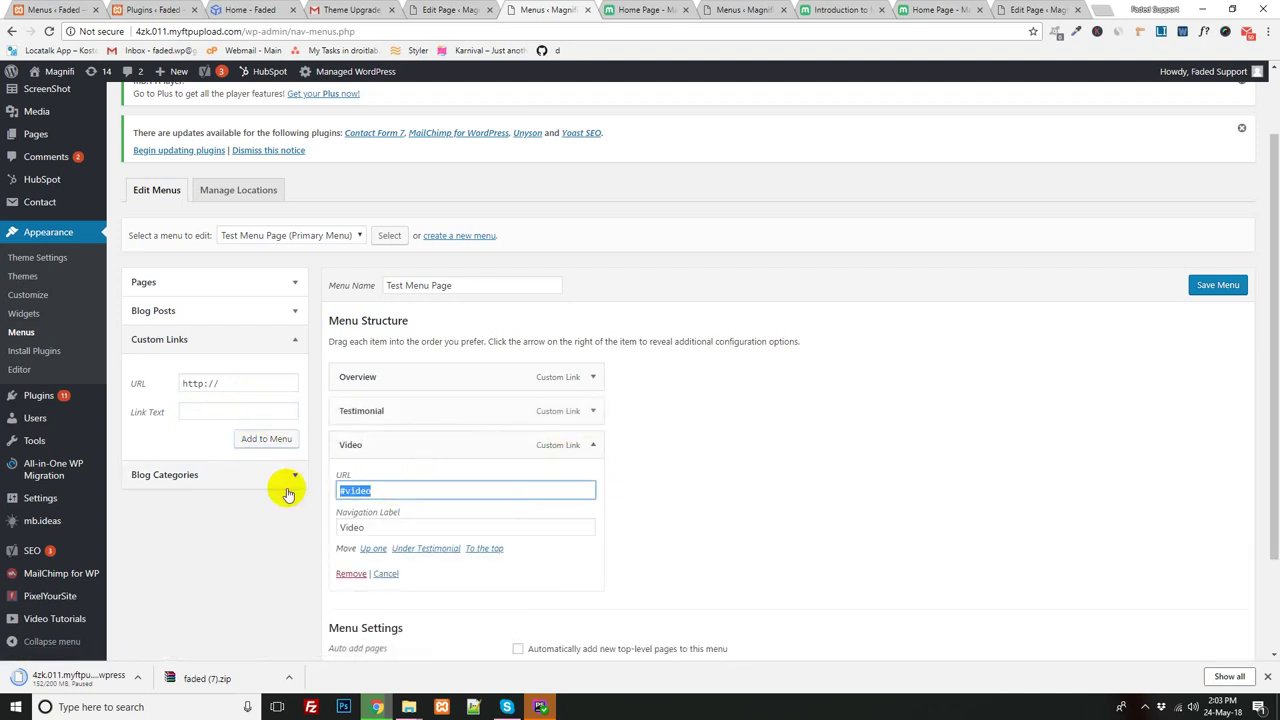
left_click(1197, 284)
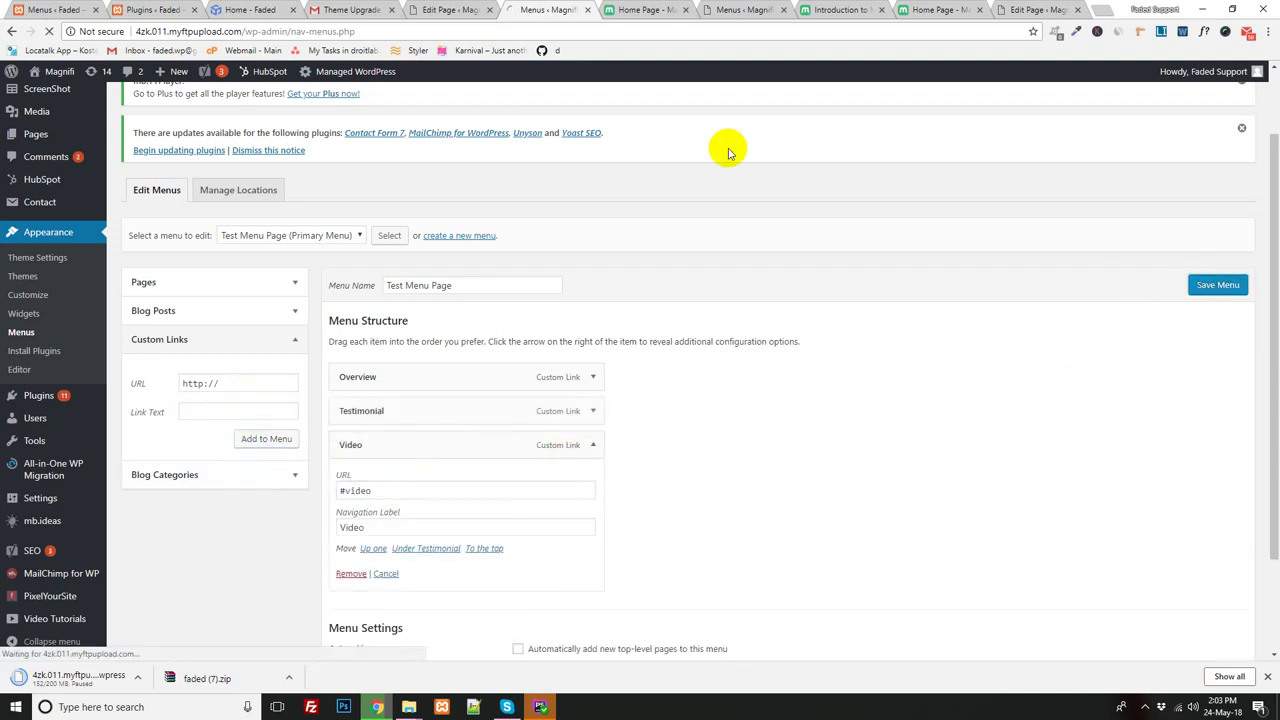
- Reload the live Magnifi Home Page and look through it down to the Intro to Magnifi section
left_click(648, 10)
scroll(557, 348, "down", 15)
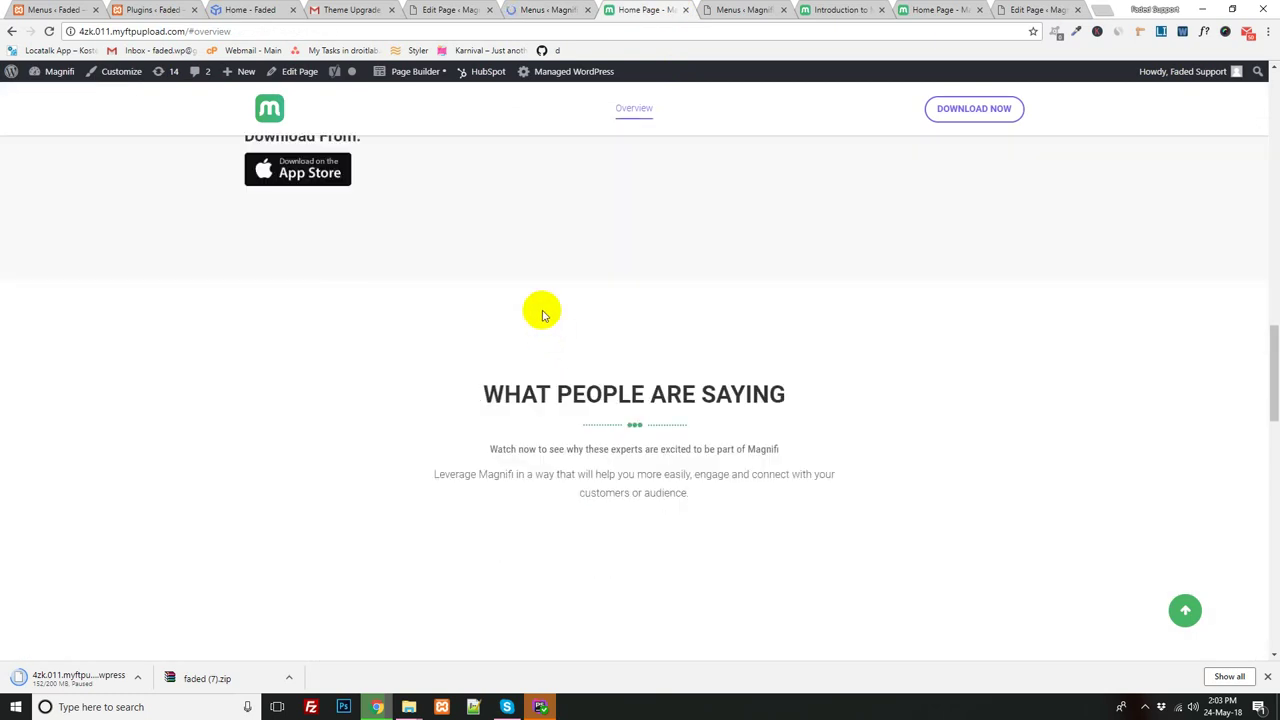
left_click(48, 33)
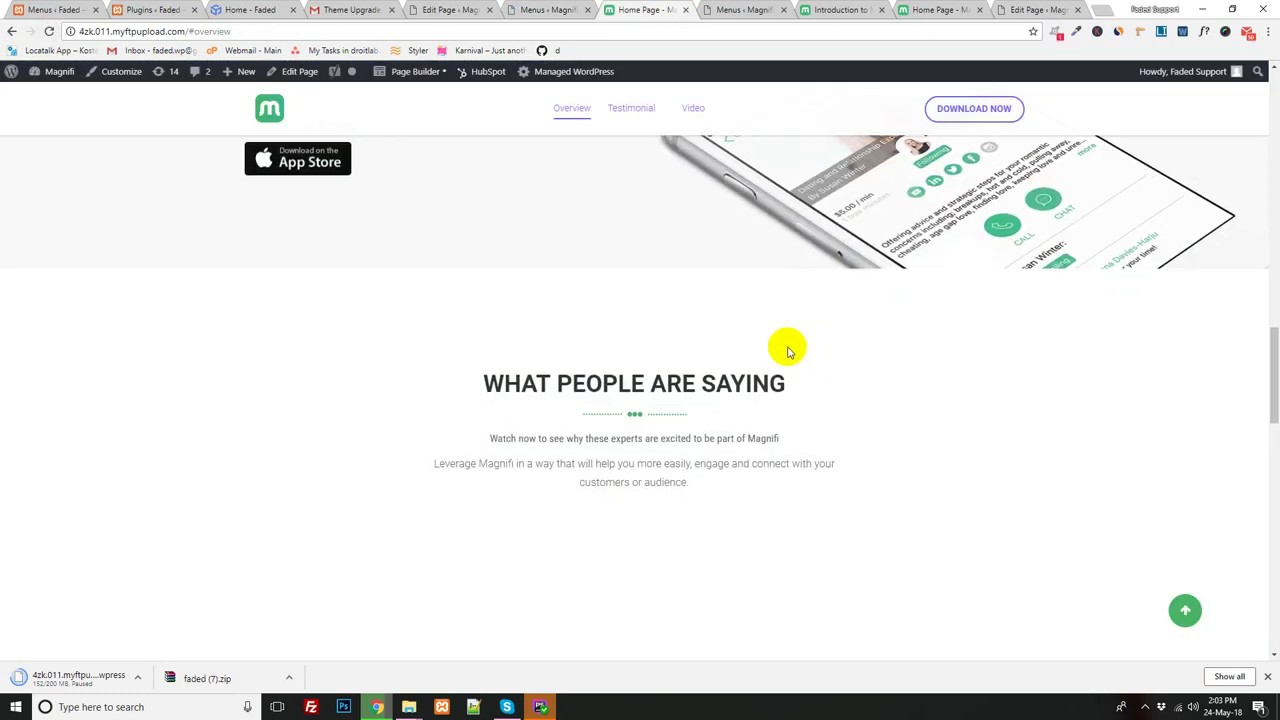
scroll(786, 348, "down", 8)
scroll(786, 352, "down", 1)
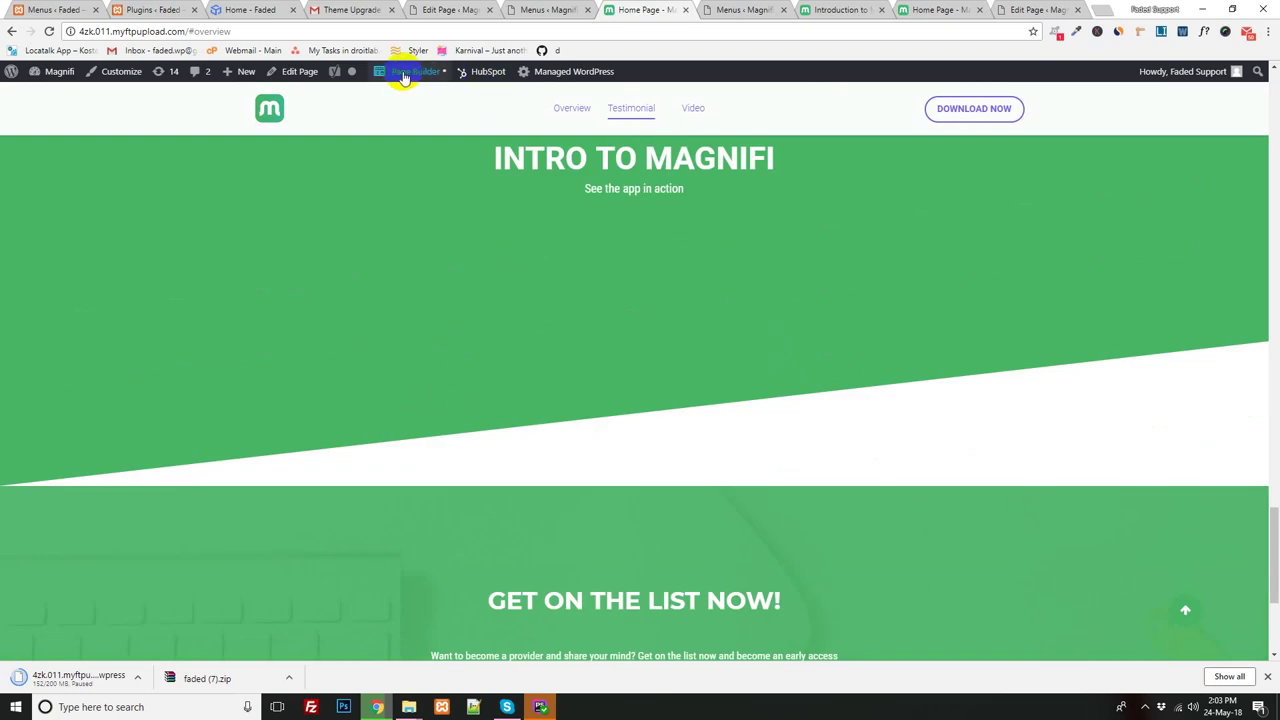
- Open the Home Page for editing, set the Section ID of the last video section to video, save the section, and update the page
left_click(302, 72)
scroll(668, 468, "up", 4)
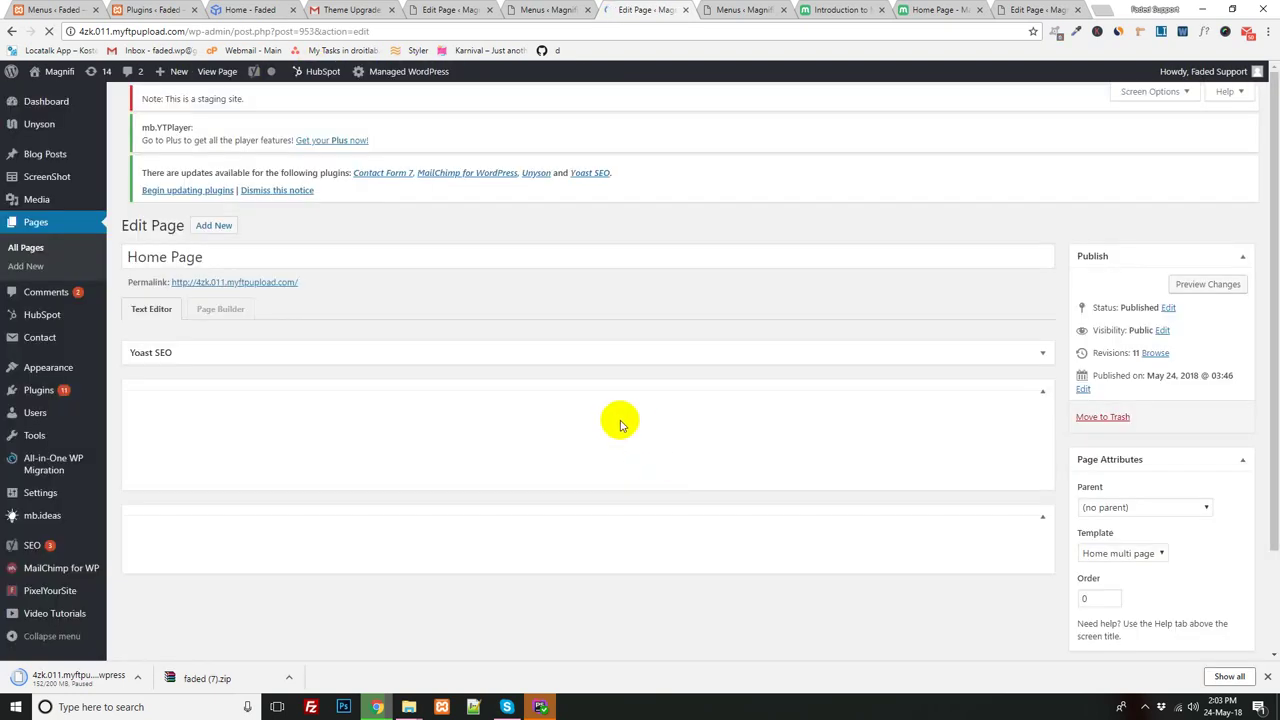
scroll(617, 428, "down", 4)
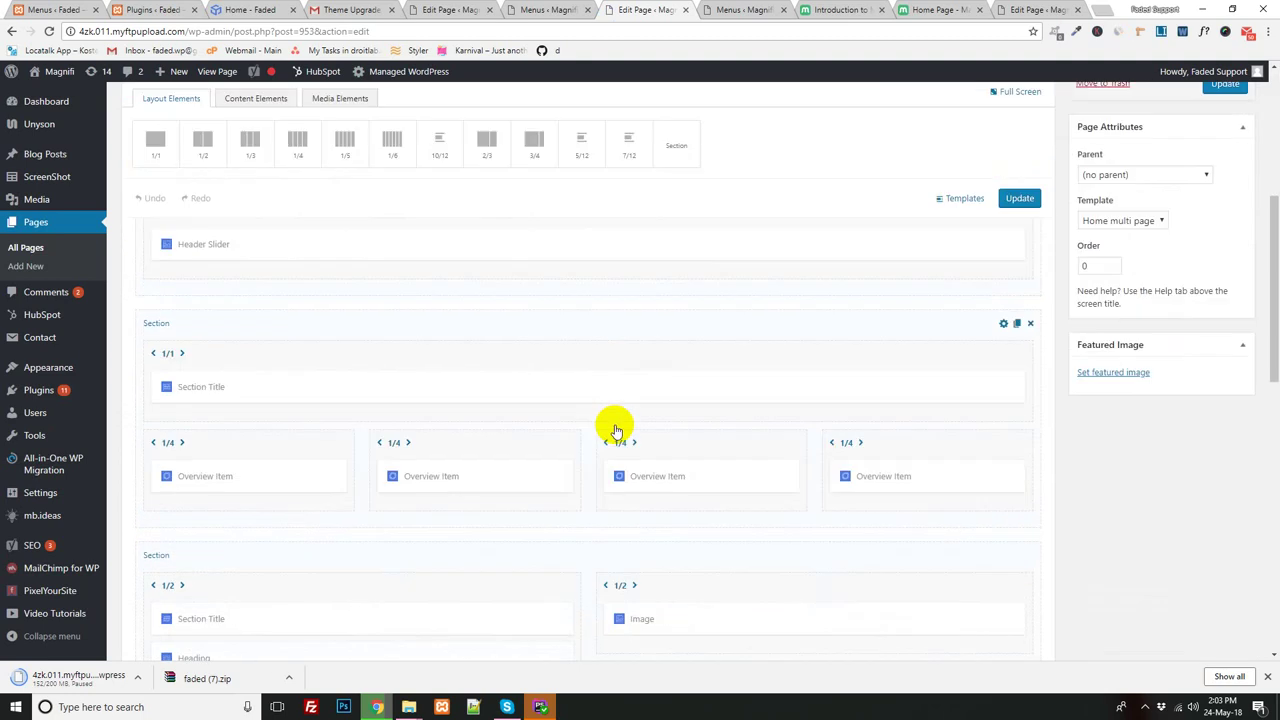
scroll(615, 428, "down", 8)
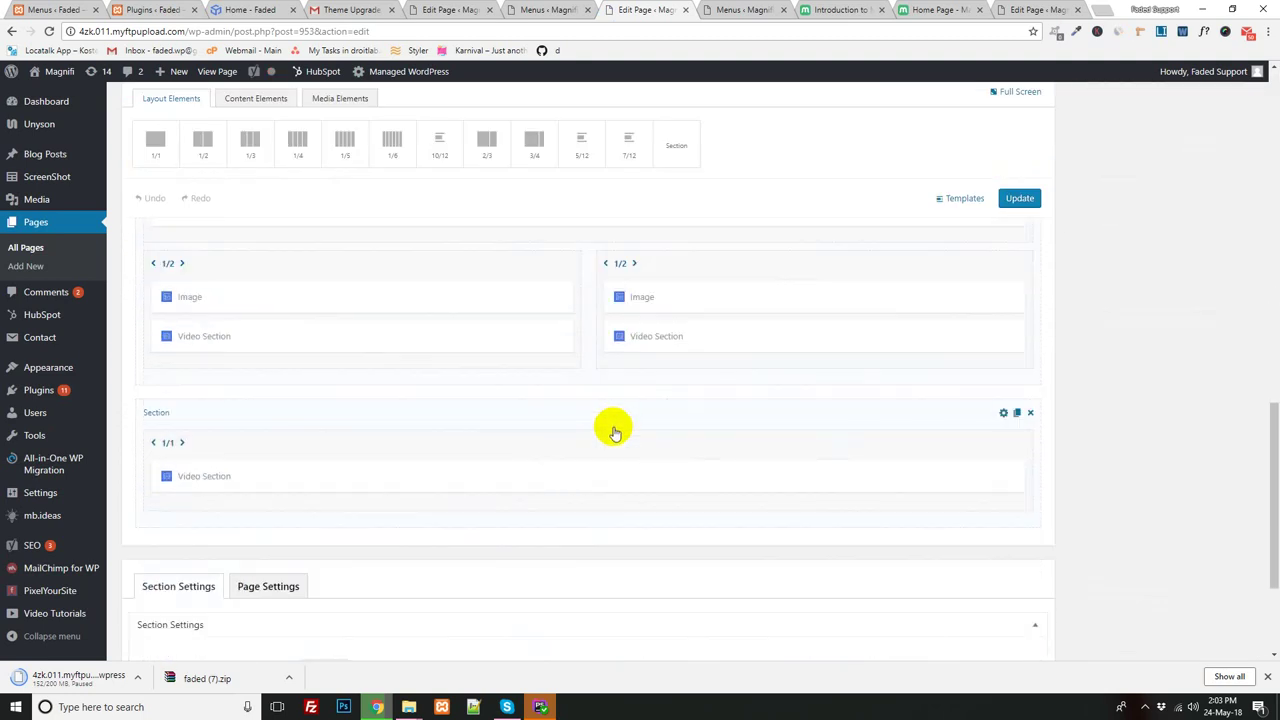
left_click(1003, 412)
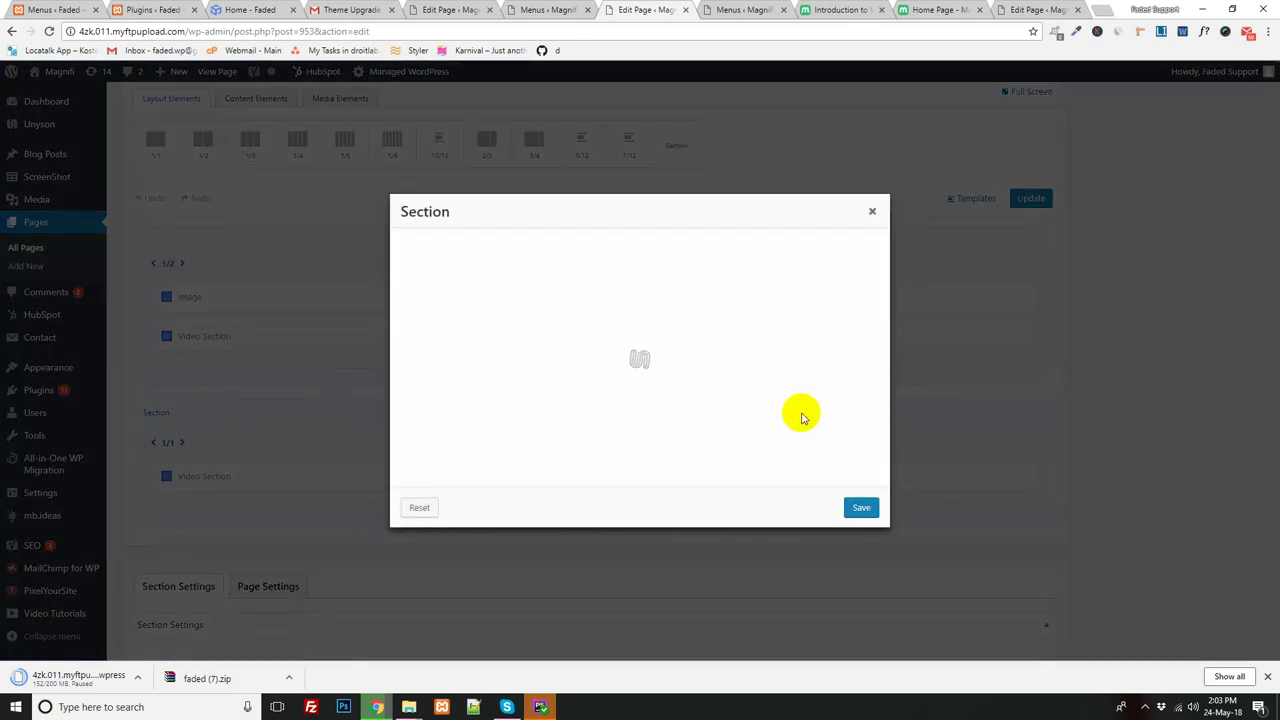
scroll(609, 314, "down", 6)
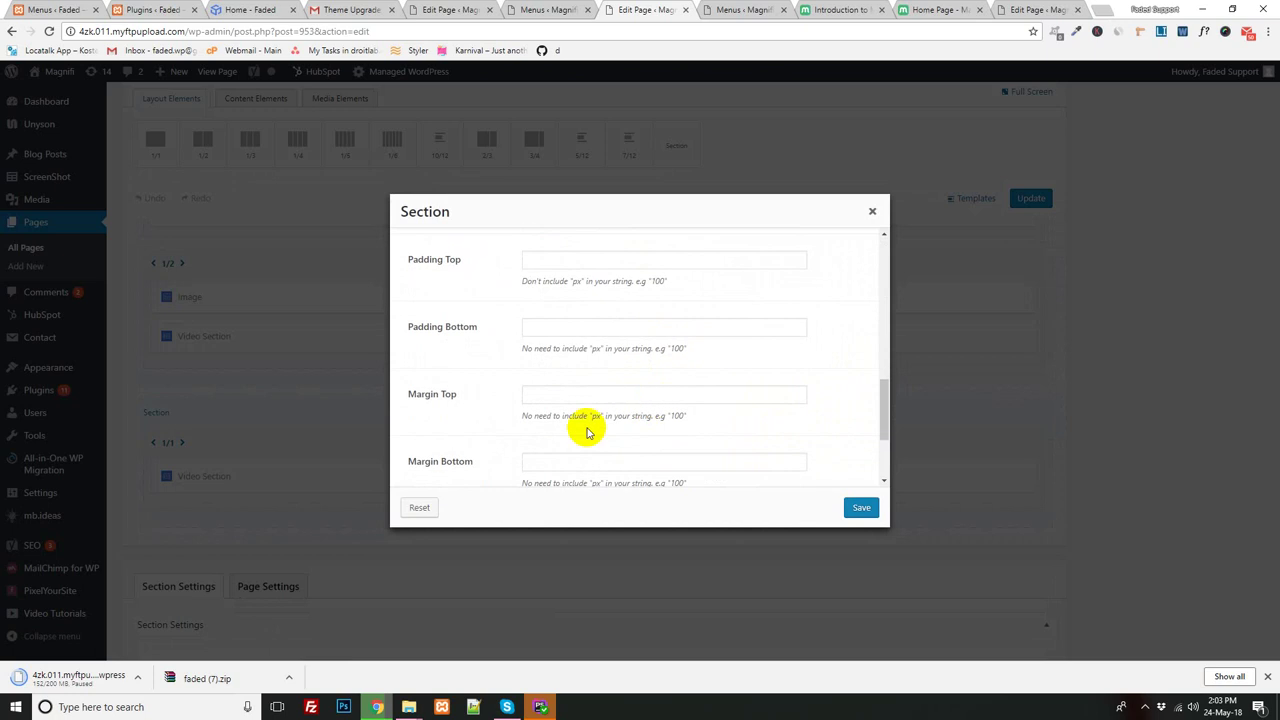
scroll(588, 432, "down", 2)
scroll(630, 437, "down", 1)
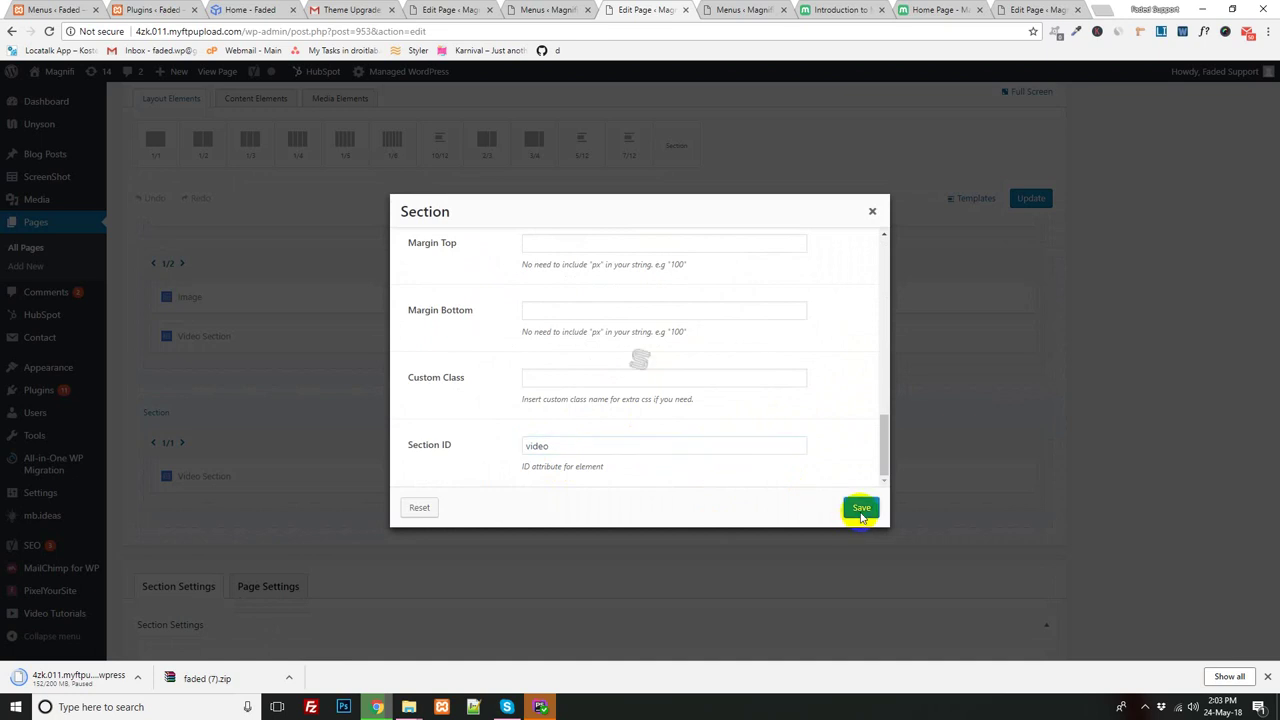
left_click(861, 509)
left_click(1020, 199)
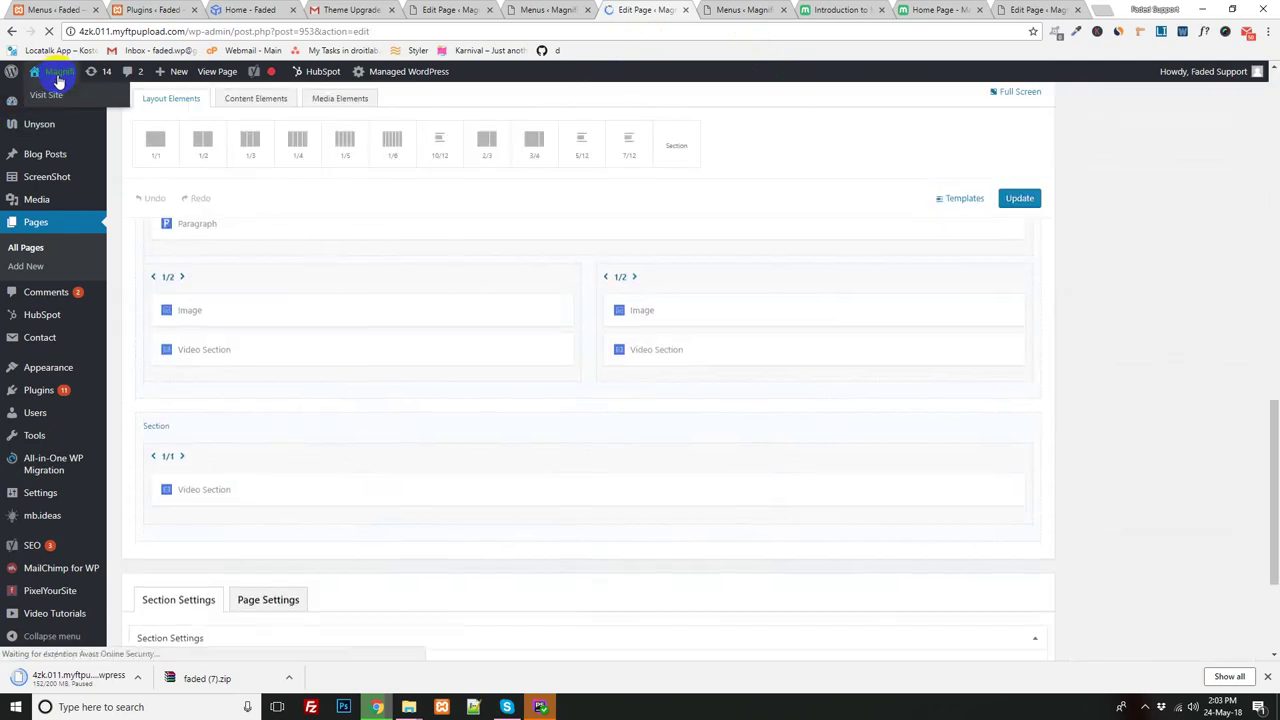
- Open the live site in a new tab and test the Overview, Testimonial and Video menu links
middle_click(55, 97)
left_click(686, 10)
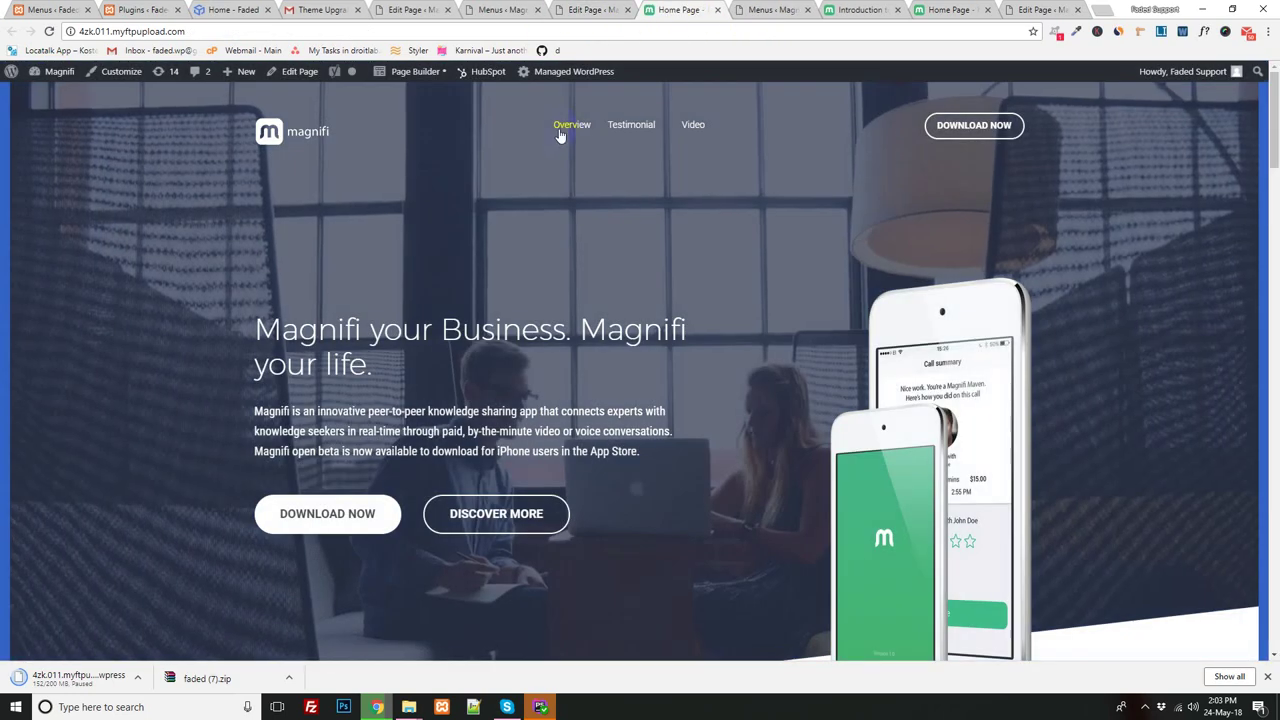
left_click(568, 128)
left_click(625, 108)
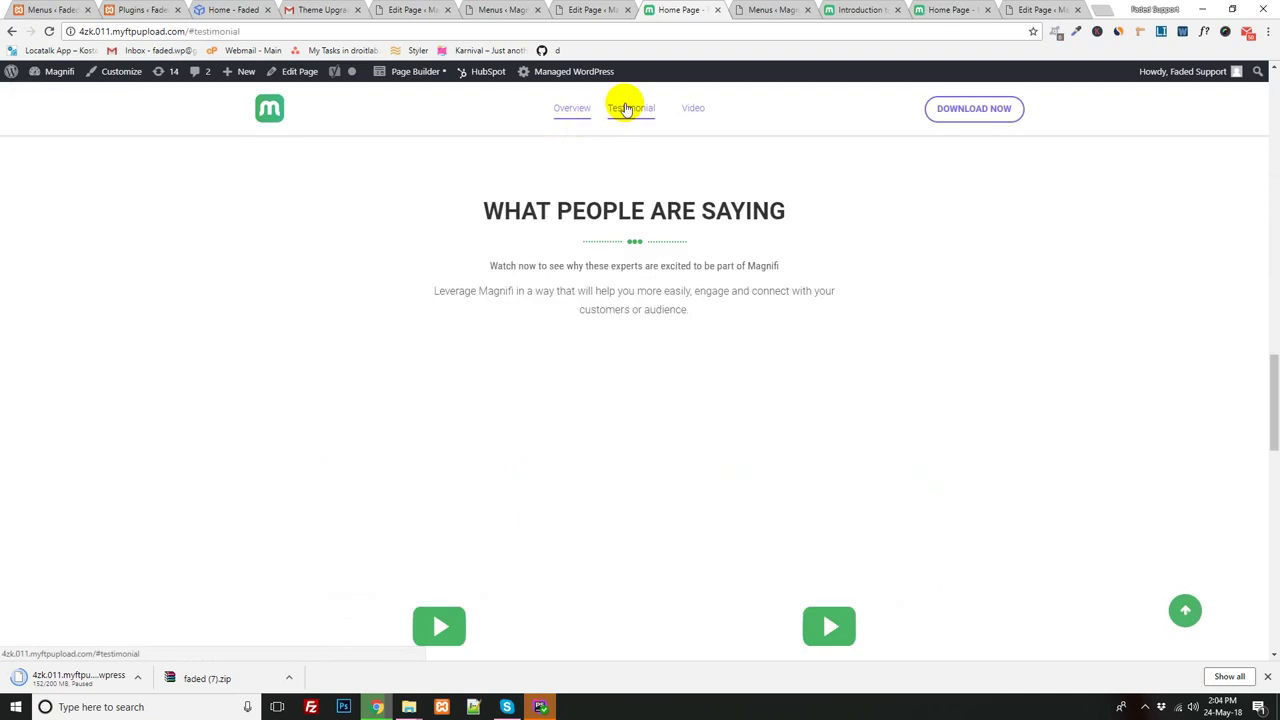
left_click(692, 108)
- Set Select Menu to Multi-page in the theme's Header Options and save the changes
left_click(589, 12)
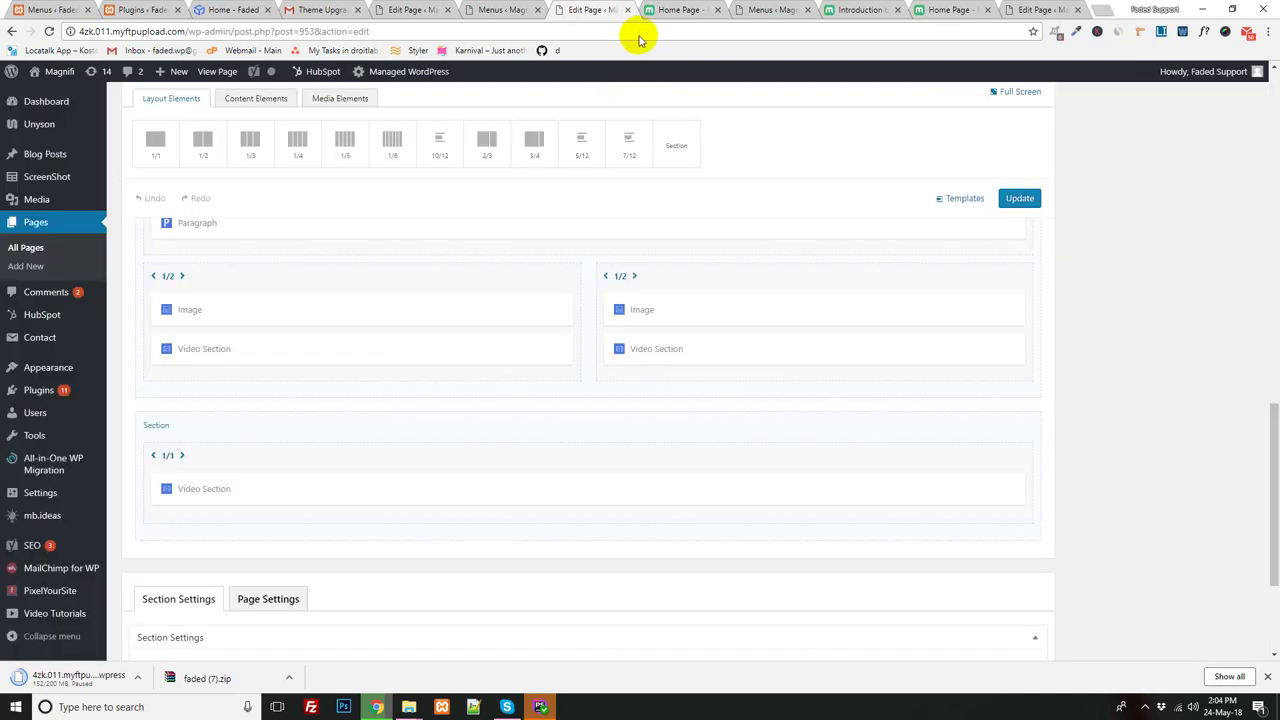
mouse_move(48, 372)
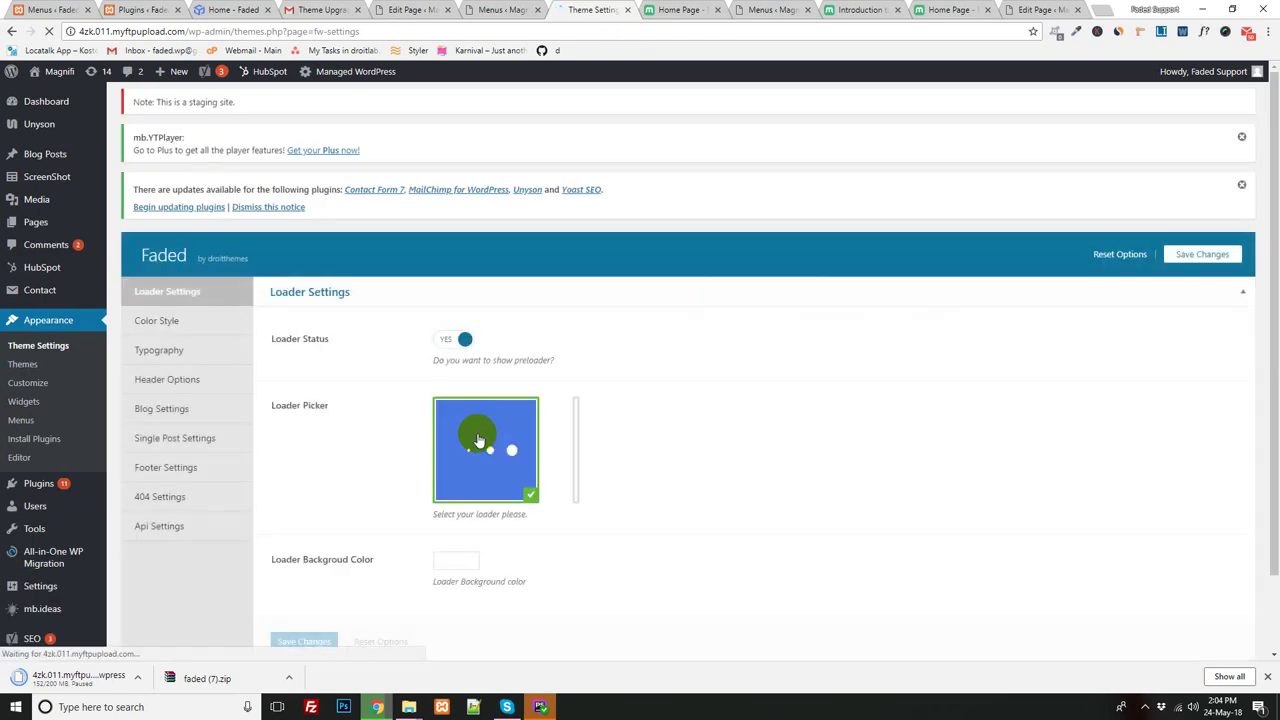
left_click(175, 385)
scroll(540, 405, "down", 2)
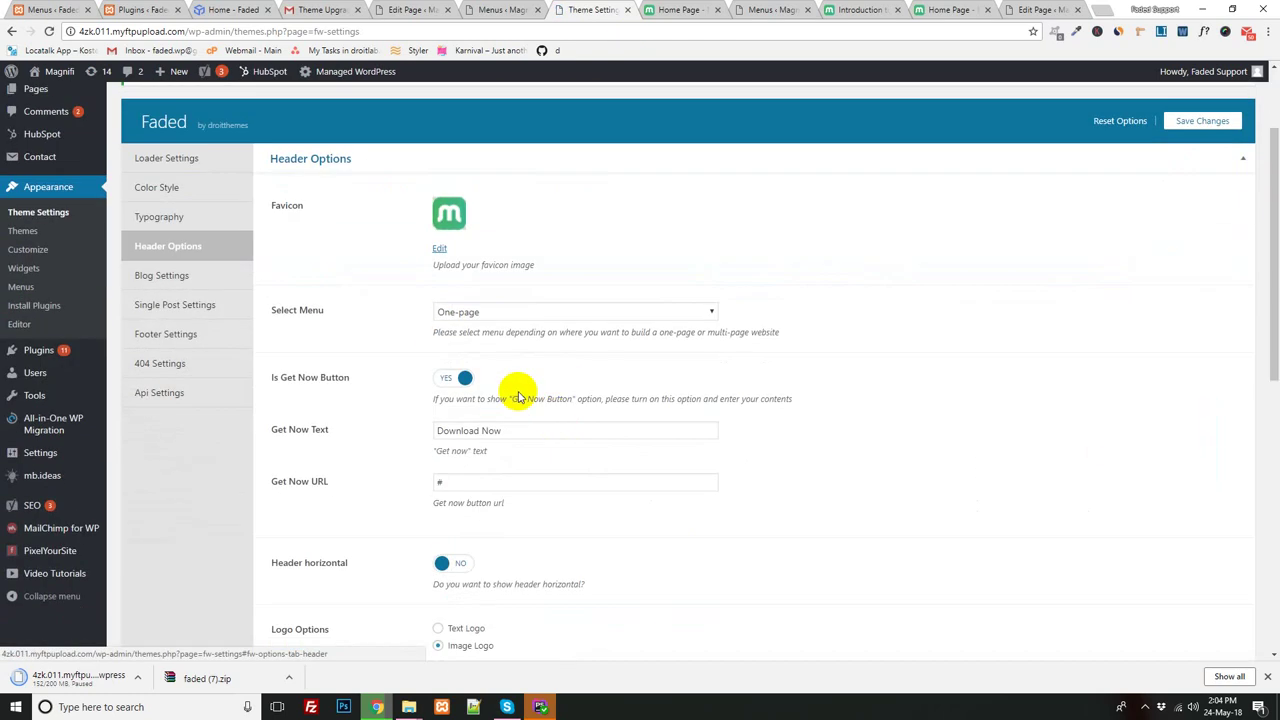
left_click(470, 314)
left_click(478, 339)
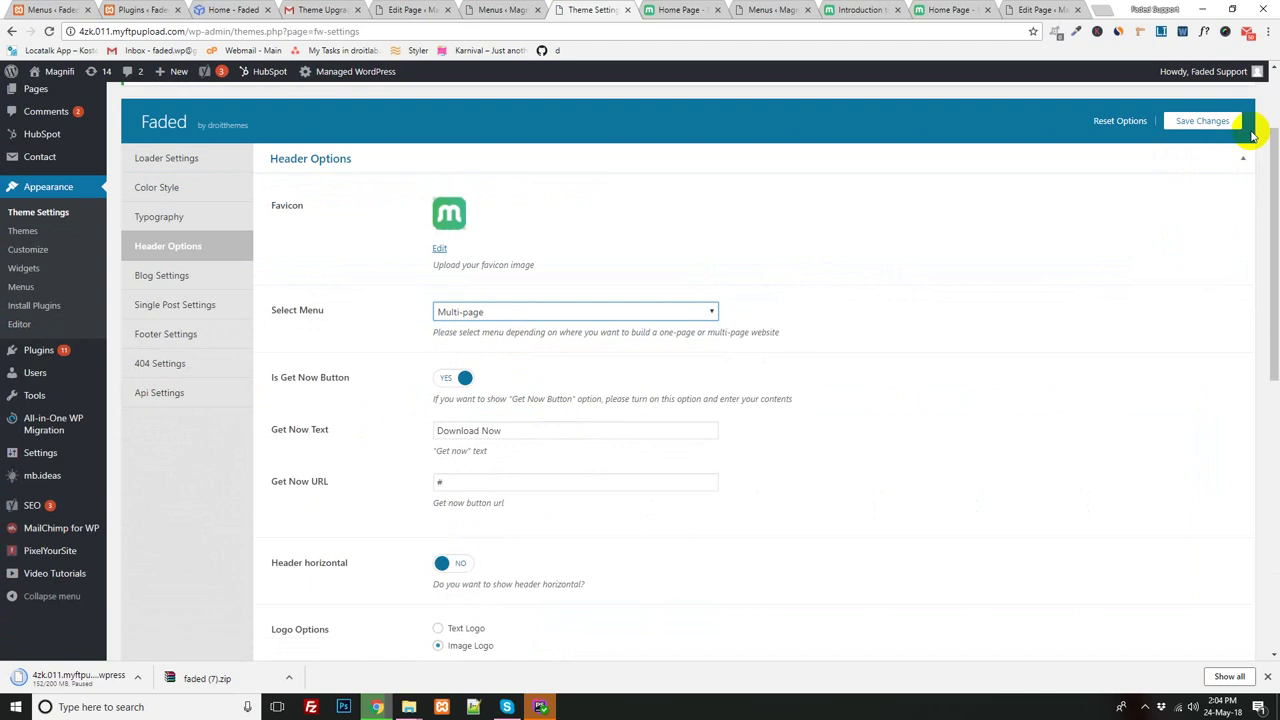
left_click(1191, 130)
- Return to the live Magnifi Home Page and test the Testimonial and Video menu links
left_click(690, 10)
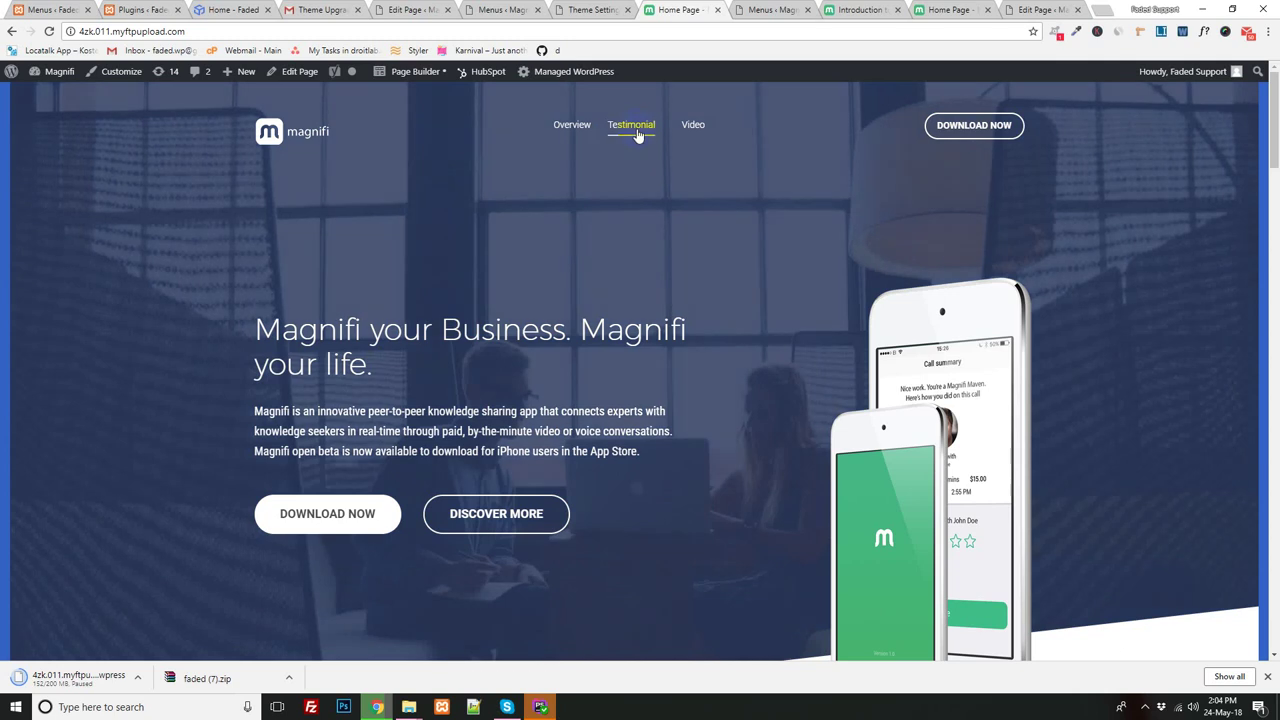
left_click(635, 130)
left_click(692, 118)
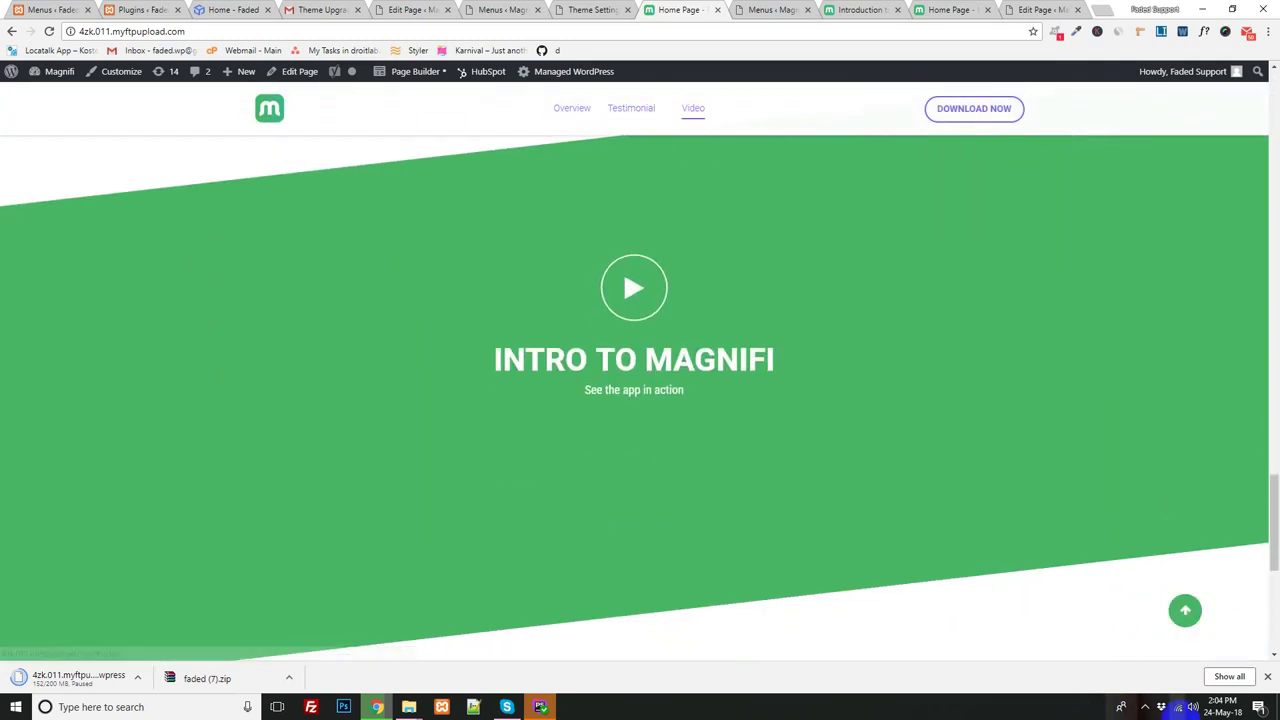
left_click(1174, 706)
left_click(1147, 706)
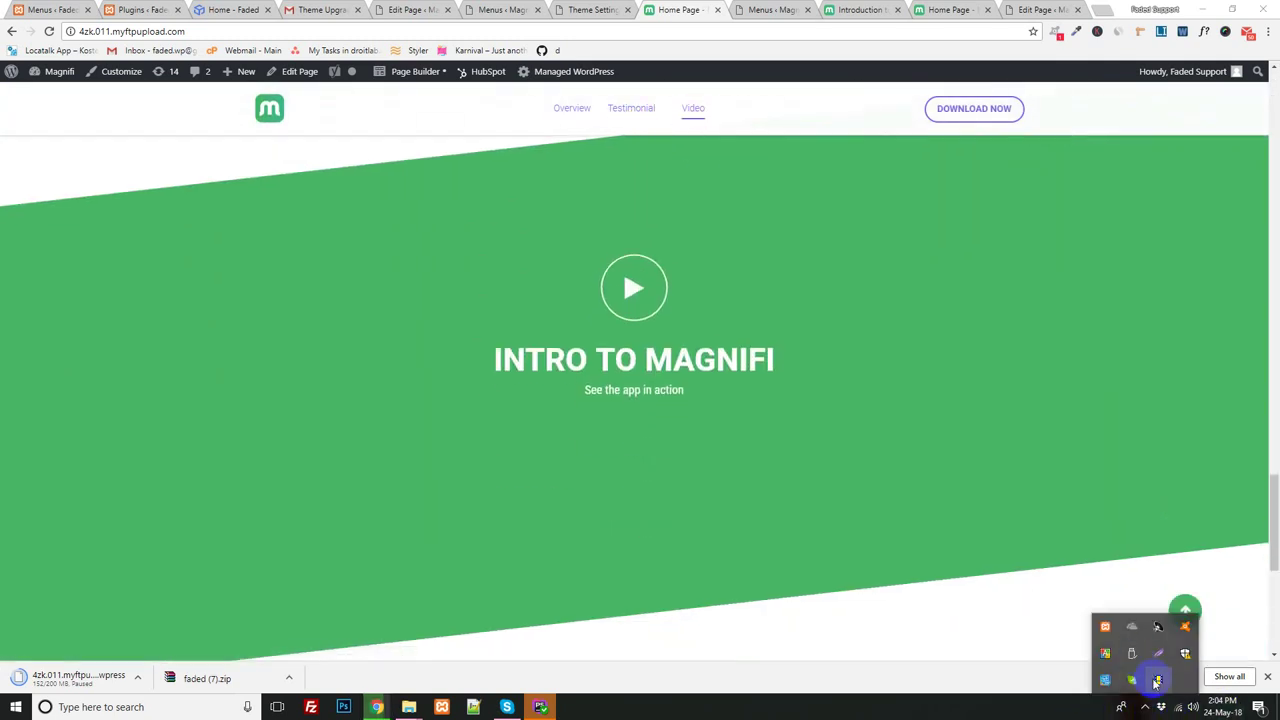